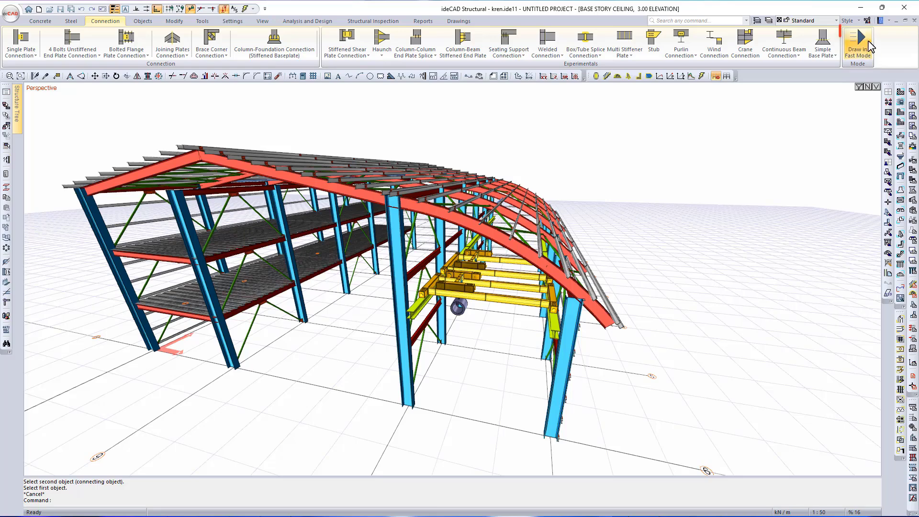
# Turn on fast drawing mode for connections and look through the available steel connection types.
pyautogui.click(859, 48)
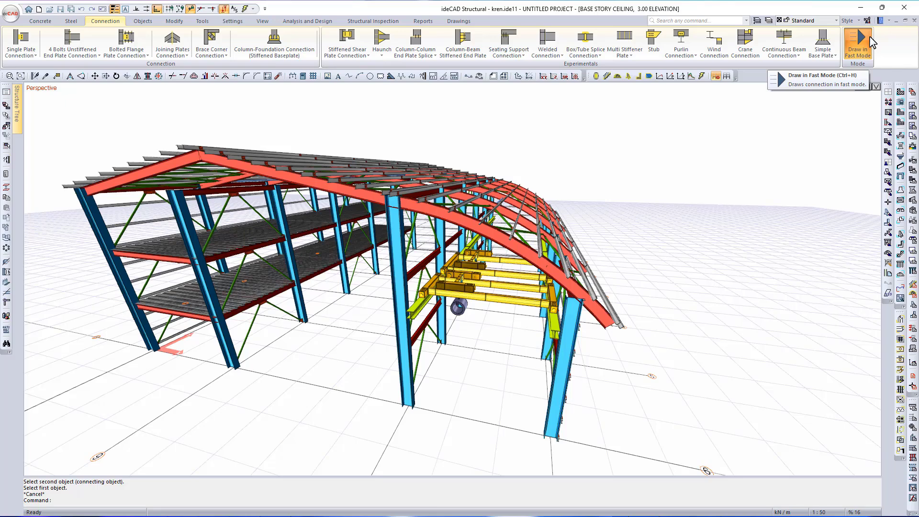
pyautogui.click(36, 56)
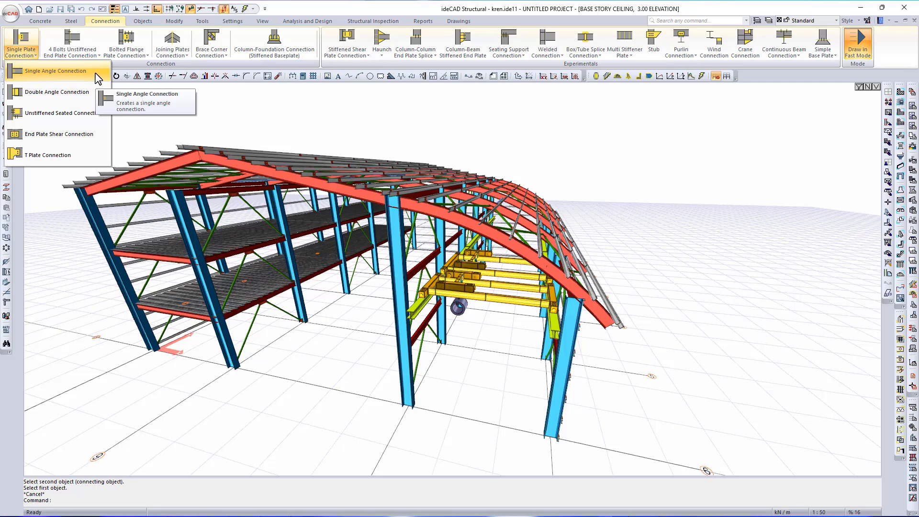
pyautogui.click(100, 56)
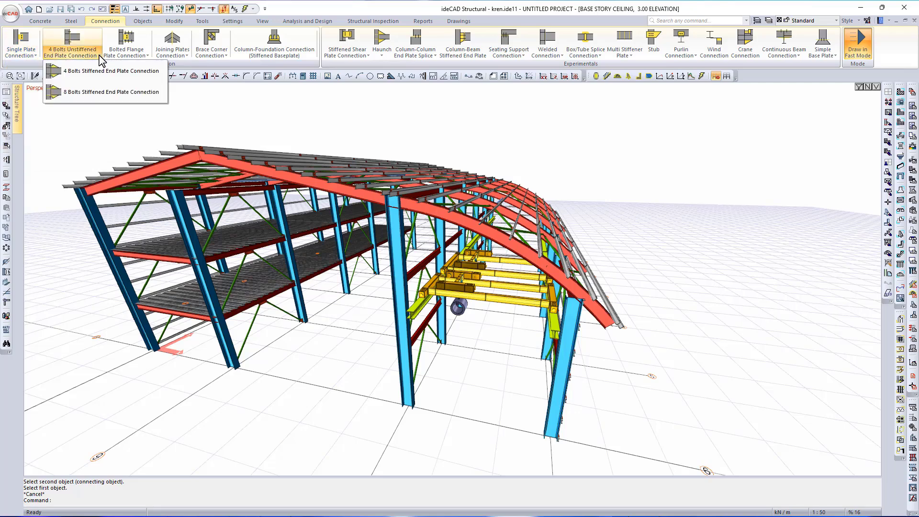
pyautogui.click(148, 57)
pyautogui.click(187, 56)
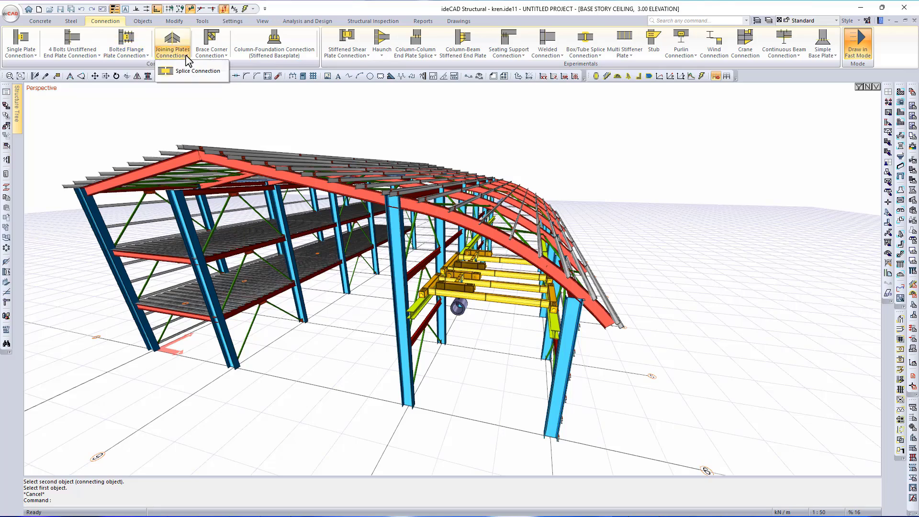
pyautogui.click(225, 56)
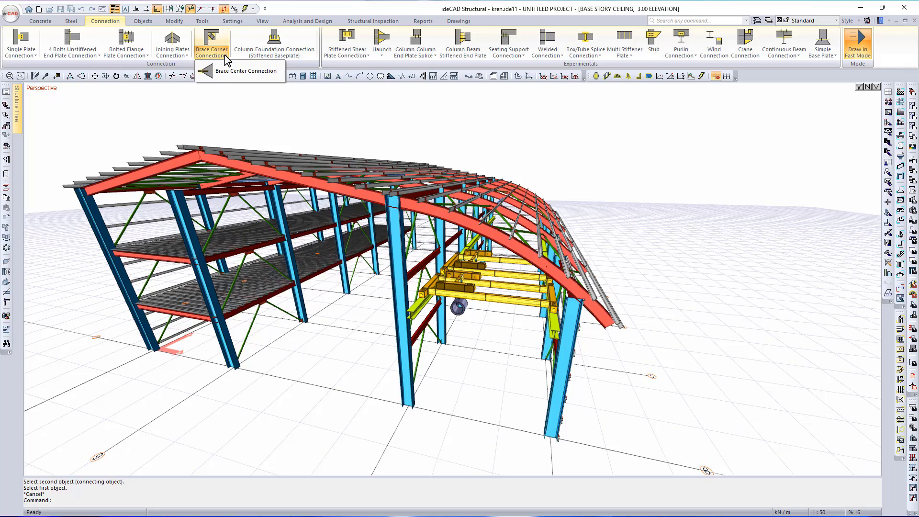
# Place a stiffened column-foundation baseplate connection at the foot of the front column on axis C.
pyautogui.click(304, 44)
pyautogui.moveTo(544, 54); pyautogui.dragTo(624, 97)
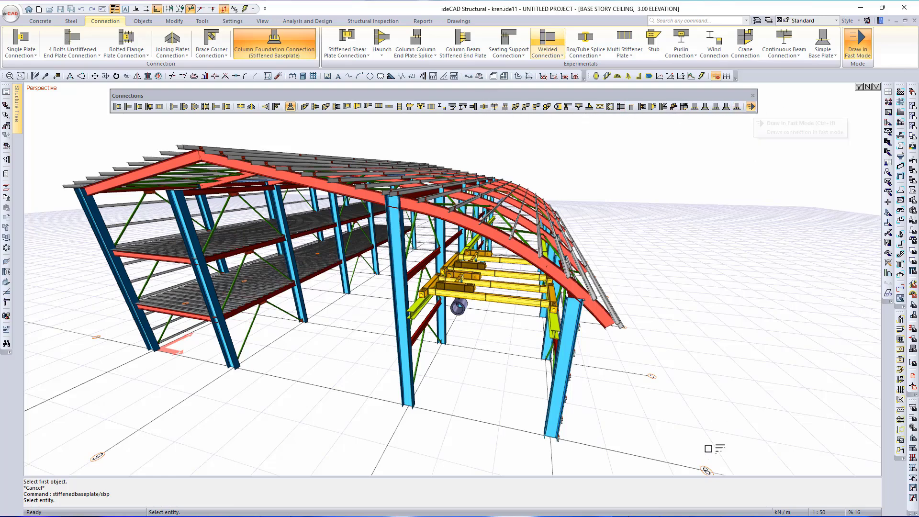
pyautogui.scroll(5, 572, 451)
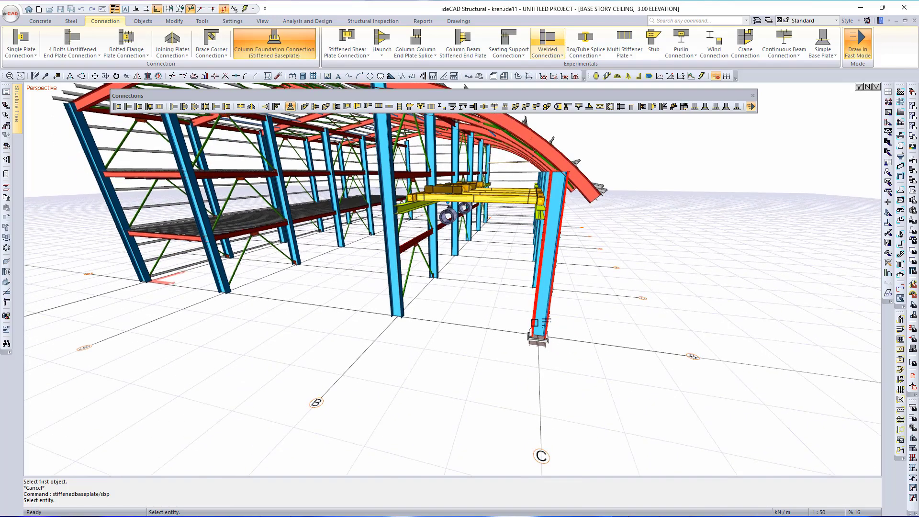
# Try a stiffened baseplate on the front column at axis B, and undo that placement.
pyautogui.click(397, 320)
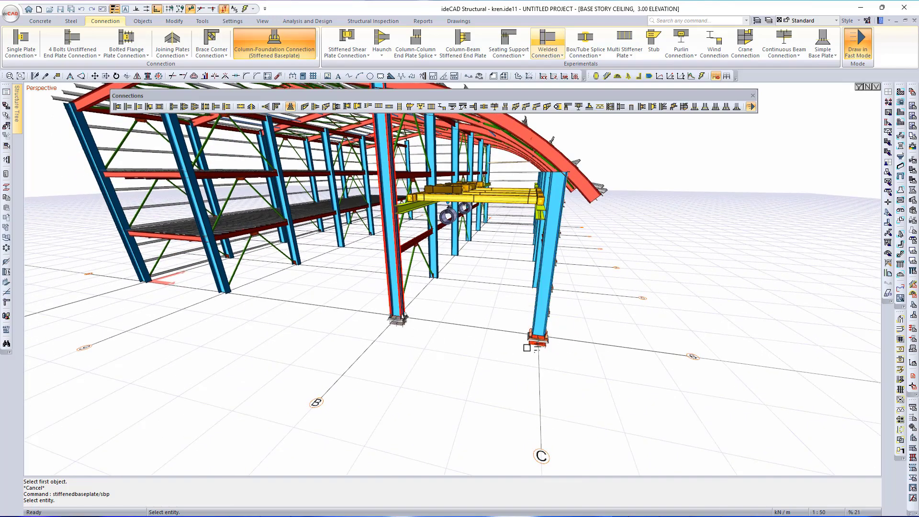
pyautogui.scroll(3, 527, 348)
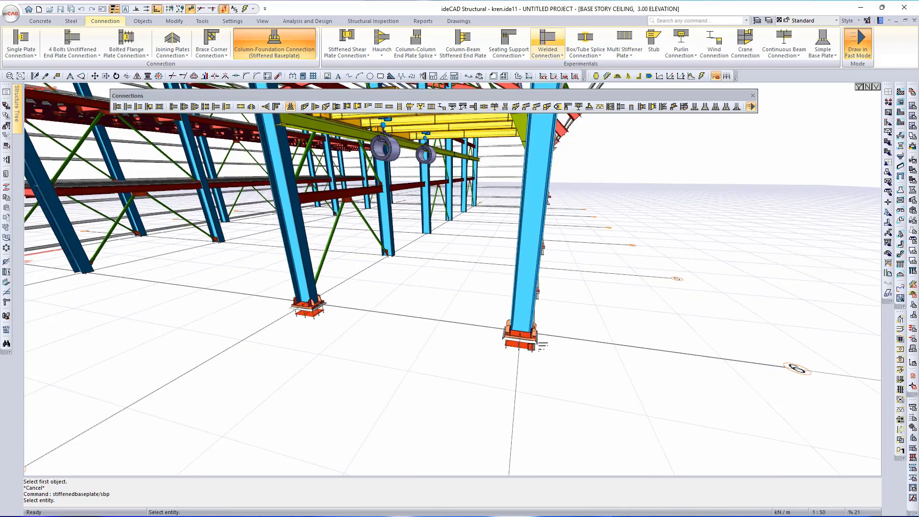
pyautogui.press('Escape')
pyautogui.hotkey('ctrl', 'z')
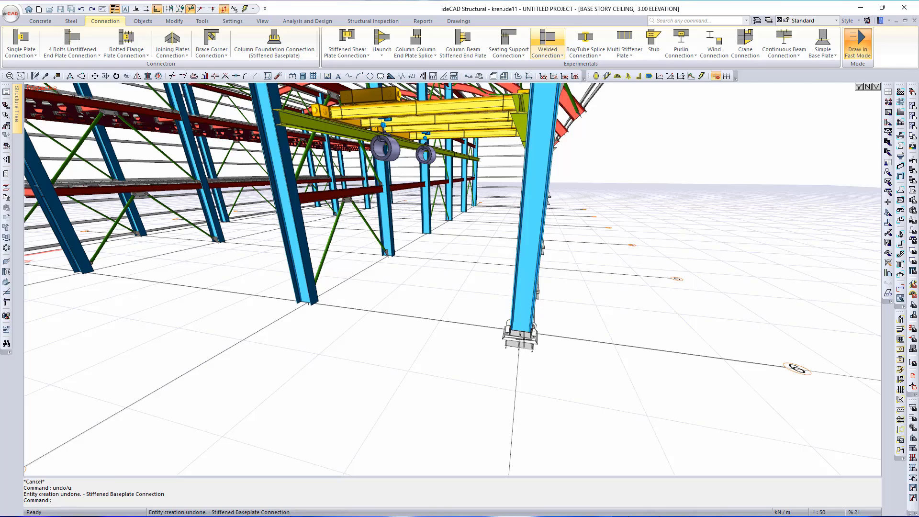
# Open the settings of the axis C column's stiffened baseplate and examine the primary-direction stiffening types.
pyautogui.doubleClick(521, 340)
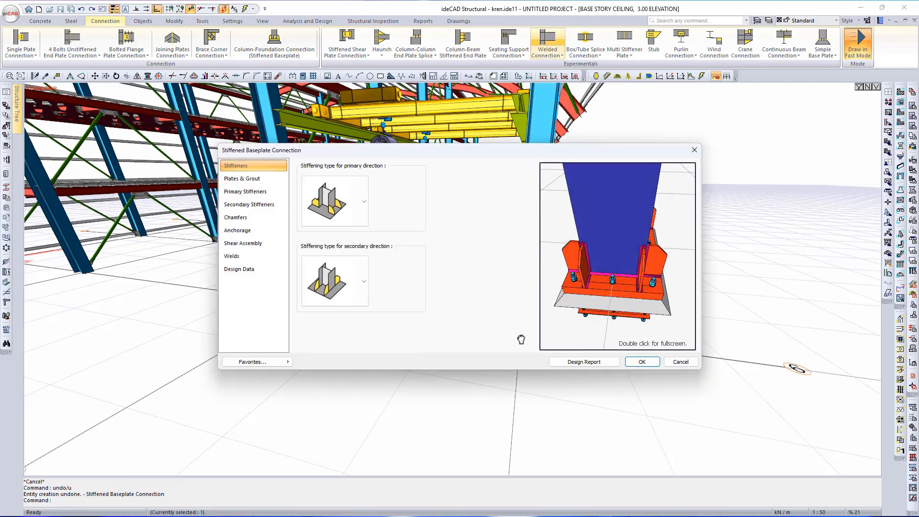
pyautogui.moveTo(521, 340); pyautogui.dragTo(709, 313)
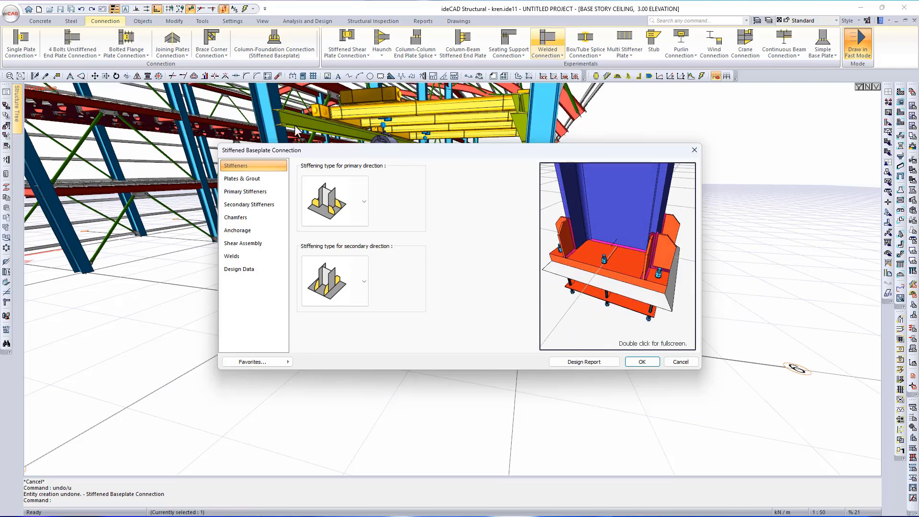
pyautogui.click(364, 201)
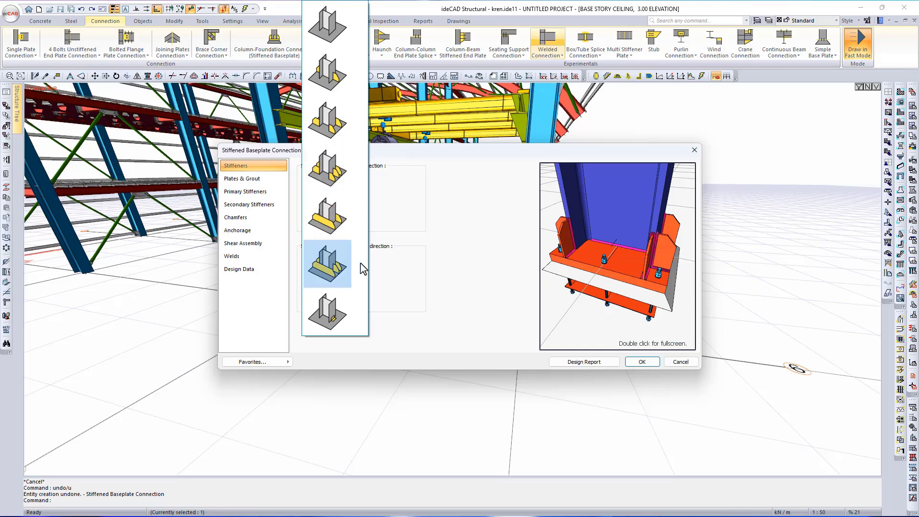
pyautogui.click(489, 220)
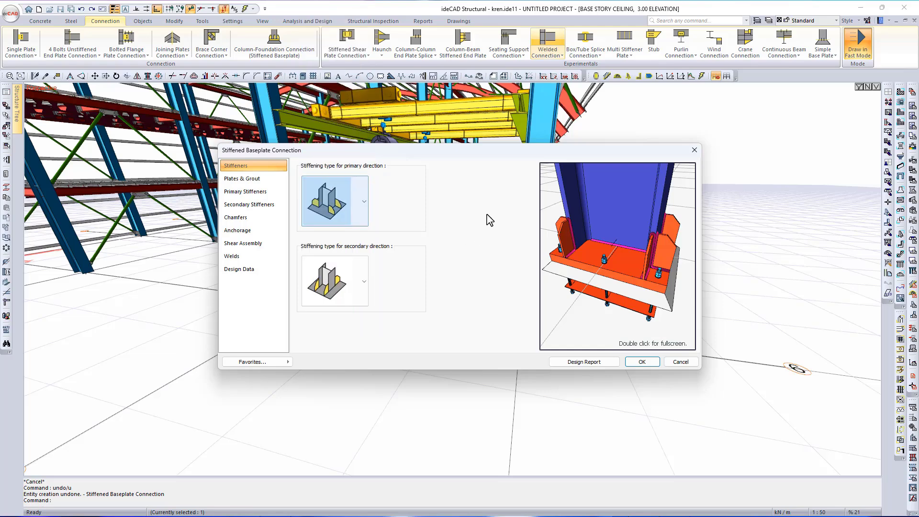
# Try another secondary-direction stiffening type, and restore the one with a pair of edge stiffeners on each side.
pyautogui.click(364, 283)
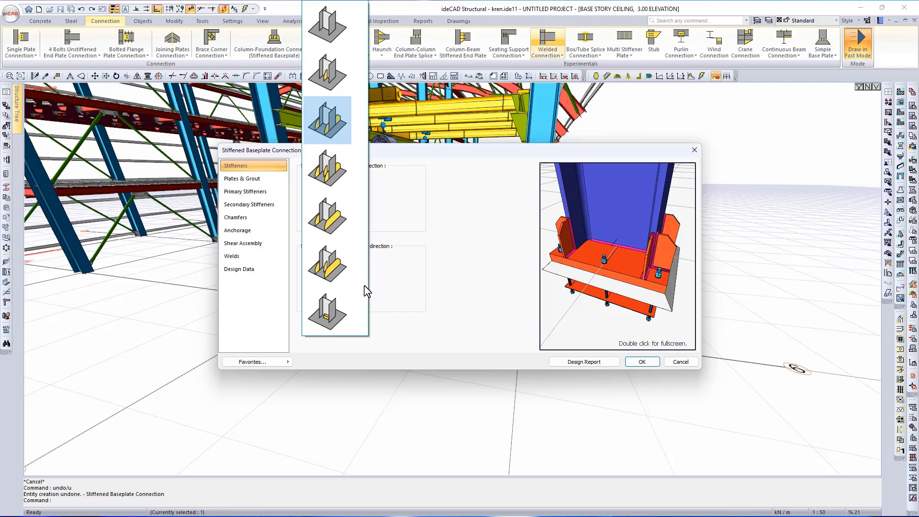
pyautogui.click(367, 291)
pyautogui.click(369, 294)
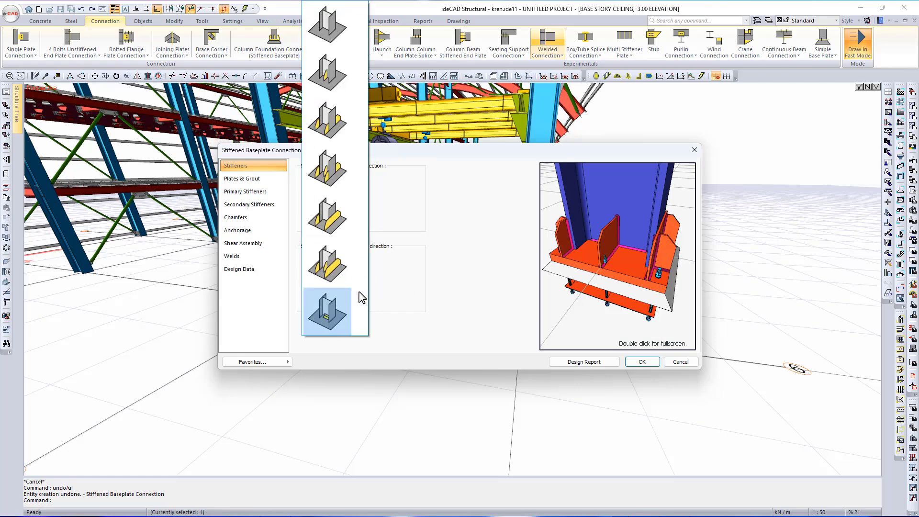
pyautogui.click(328, 127)
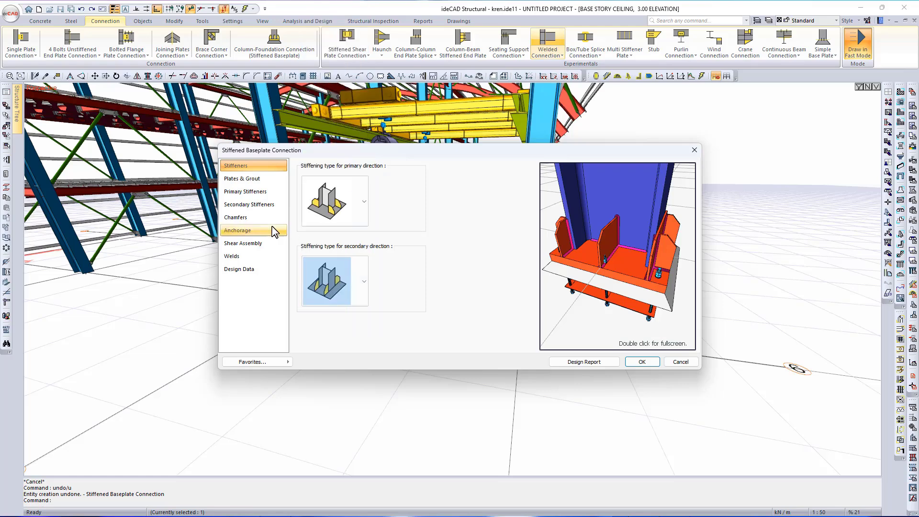
# Set the baseplate's main plate thickness to 45 mm and remove the grout layer.
pyautogui.click(252, 178)
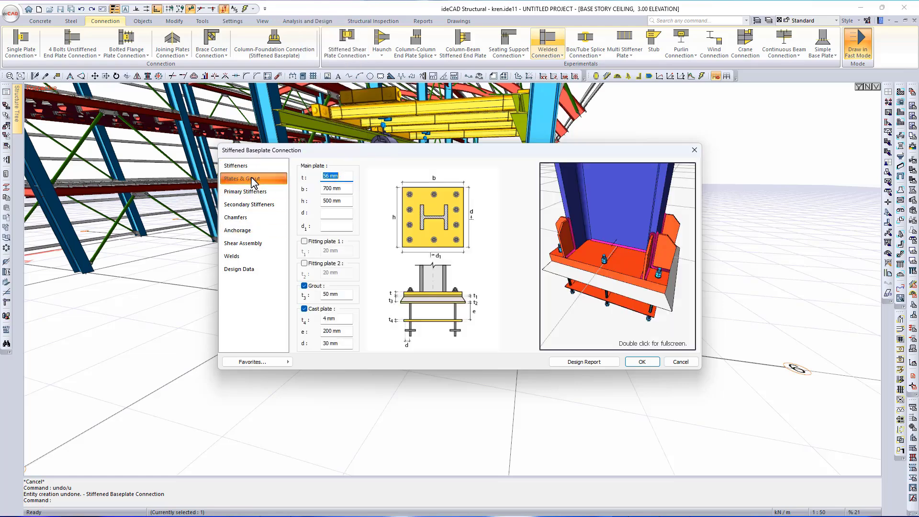
pyautogui.write('45')
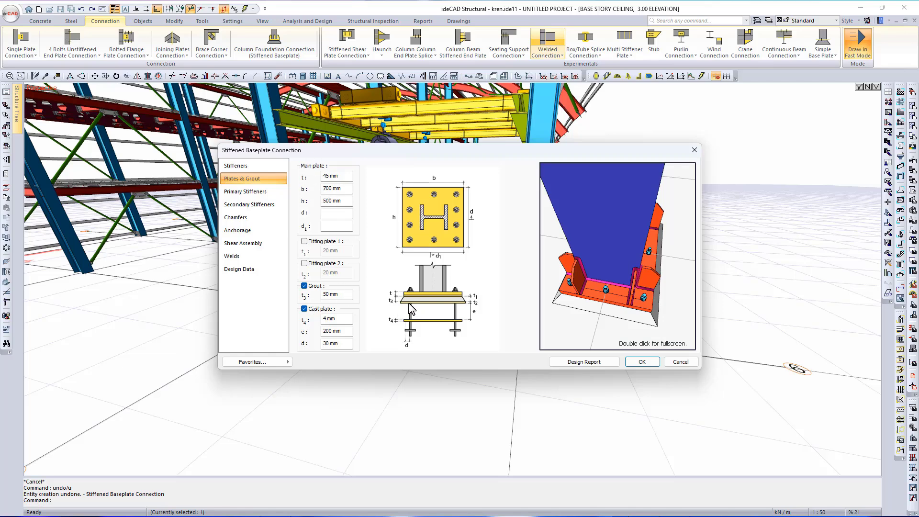
pyautogui.click(304, 286)
pyautogui.moveTo(623, 308); pyautogui.dragTo(615, 258)
pyautogui.moveTo(645, 293); pyautogui.dragTo(623, 291)
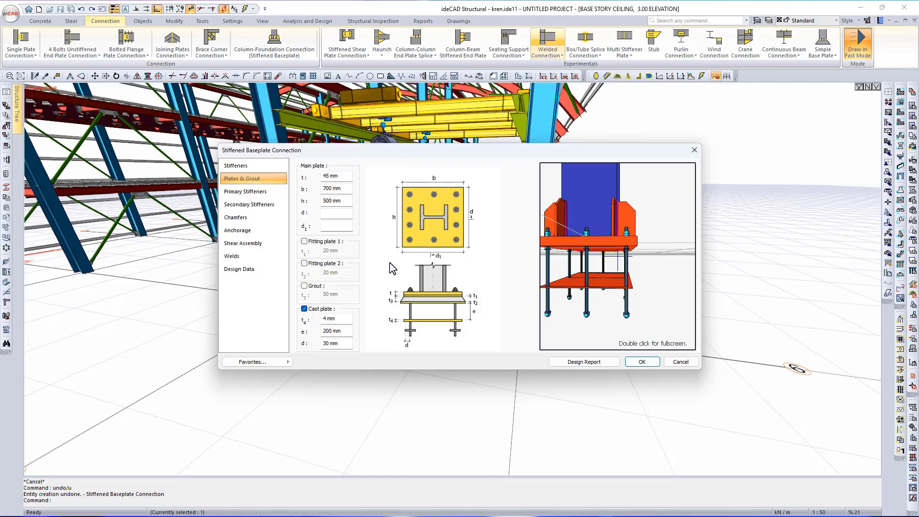
# Change the bolt size of the baseplate's anchors to M24.
pyautogui.click(242, 230)
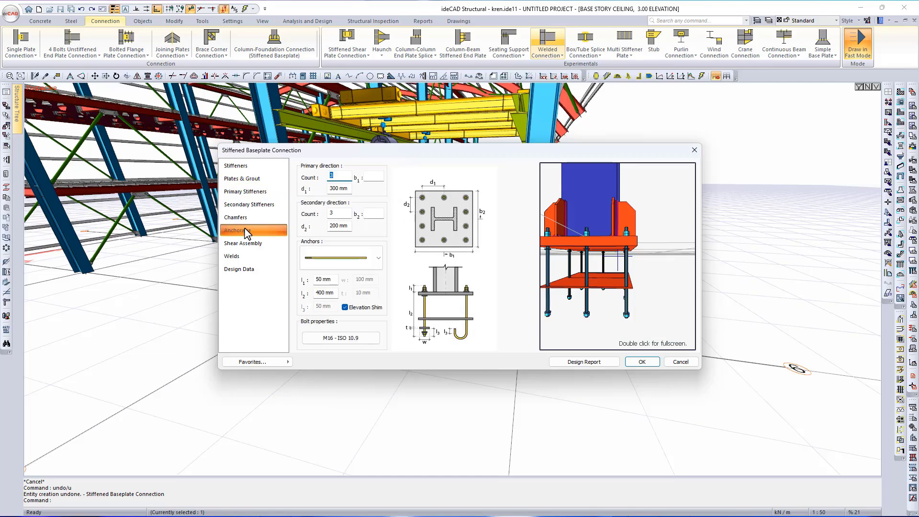
pyautogui.click(347, 176)
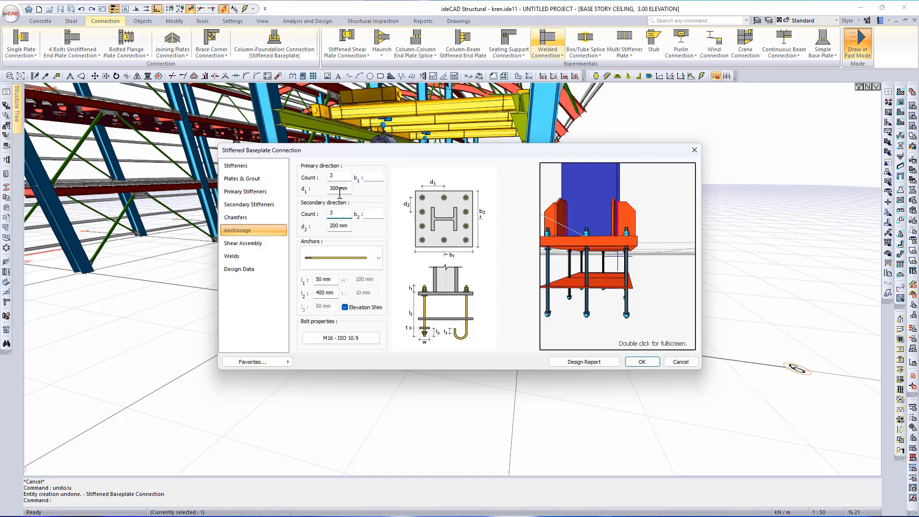
pyautogui.moveTo(578, 274); pyautogui.dragTo(657, 281)
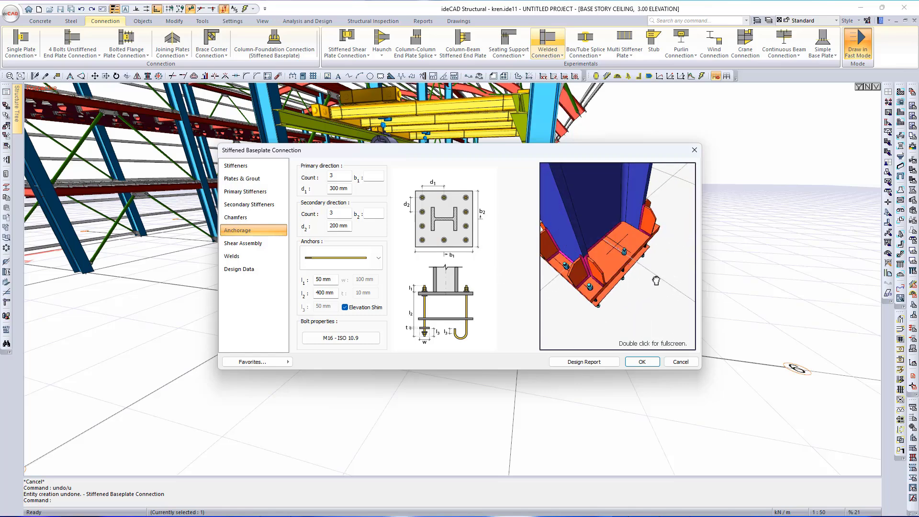
pyautogui.click(341, 338)
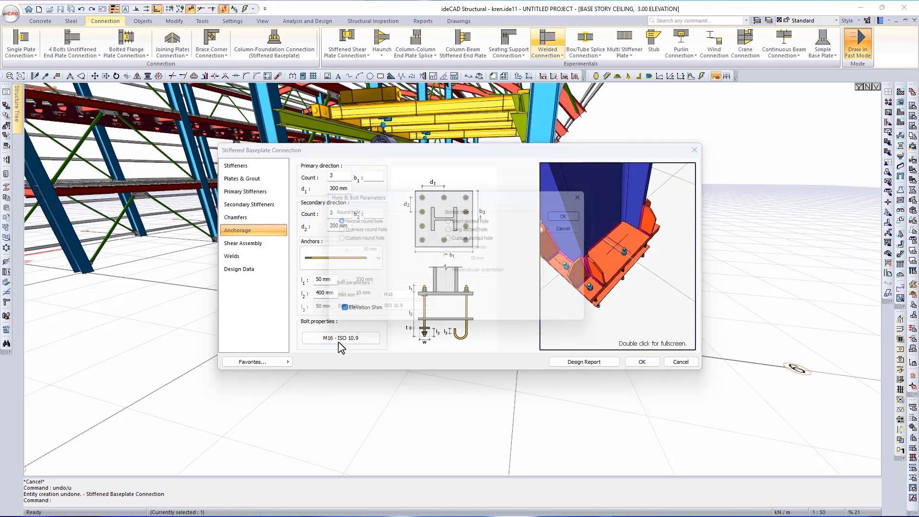
pyautogui.click(404, 300)
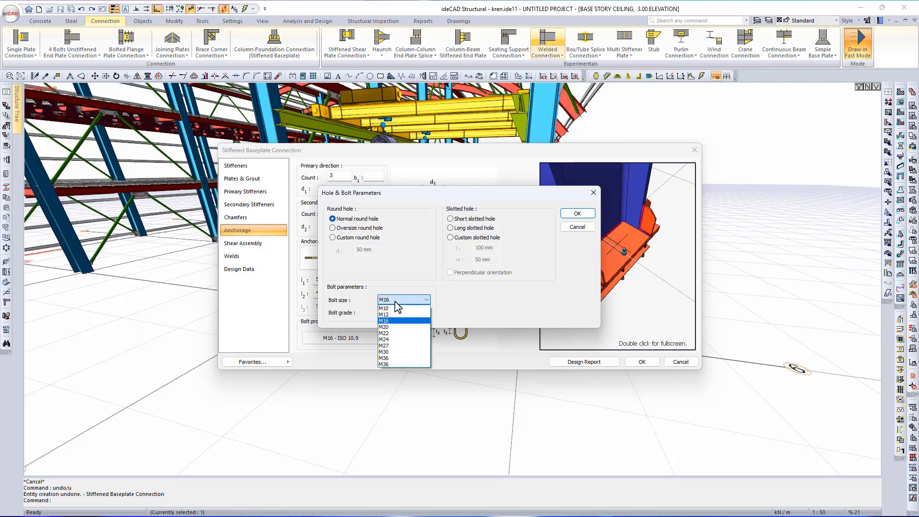
pyautogui.click(392, 339)
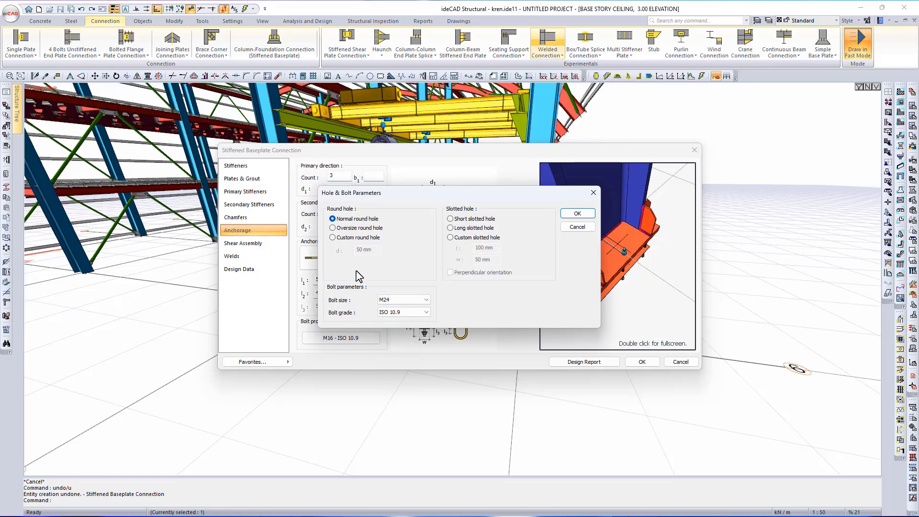
pyautogui.click(578, 214)
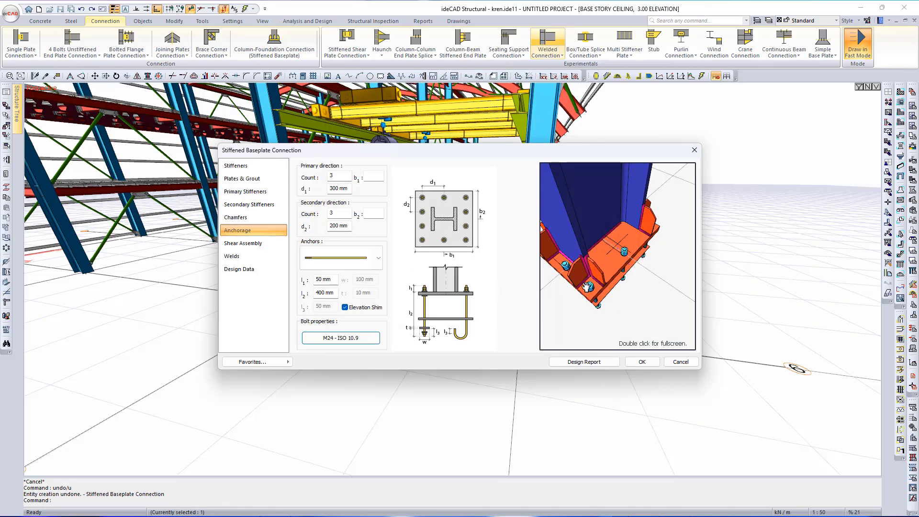
pyautogui.moveTo(587, 288); pyautogui.dragTo(649, 289)
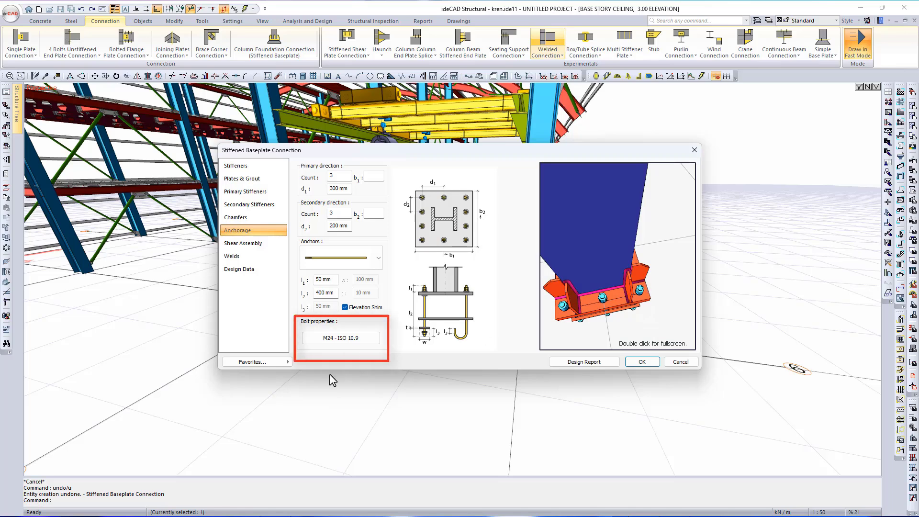
# Try the custom round, oversize round and custom slotted hole types for the anchor bolts, and return to the normal round hole.
pyautogui.click(340, 338)
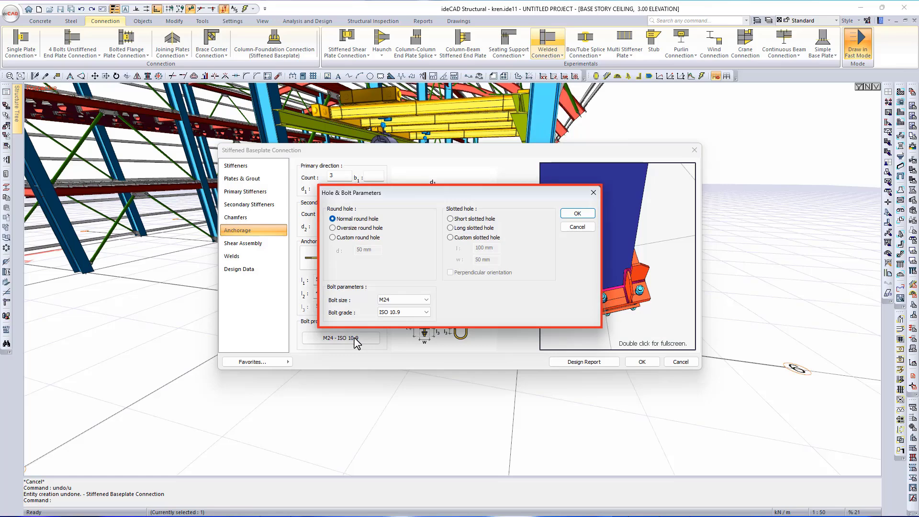
pyautogui.moveTo(383, 196); pyautogui.dragTo(473, 173)
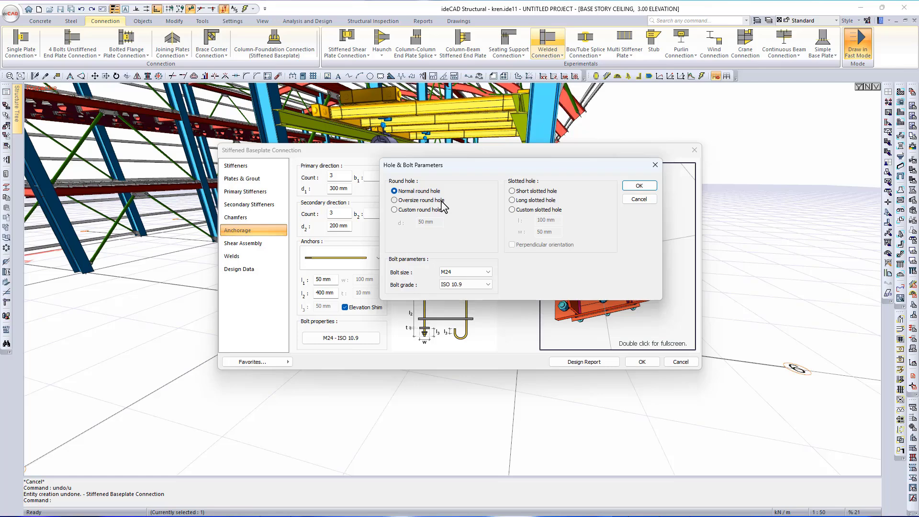
pyautogui.click(401, 210)
pyautogui.click(395, 200)
pyautogui.click(546, 211)
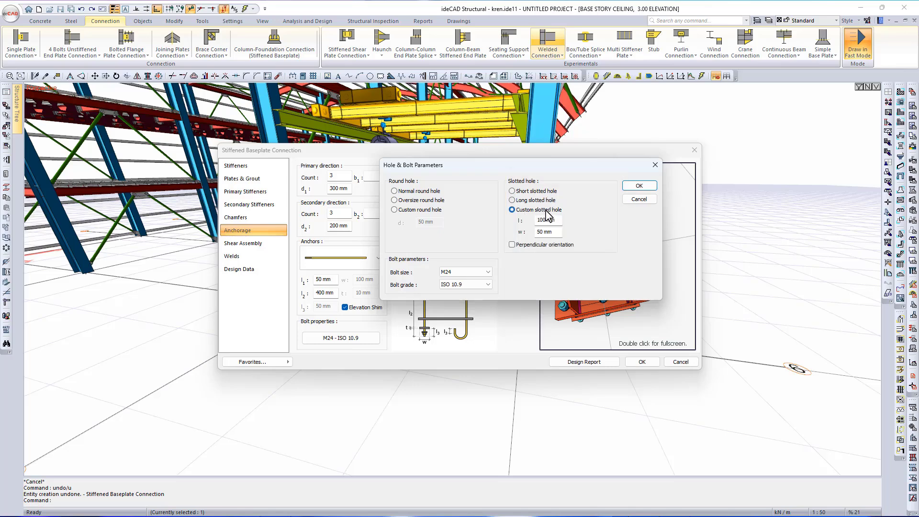
pyautogui.click(418, 191)
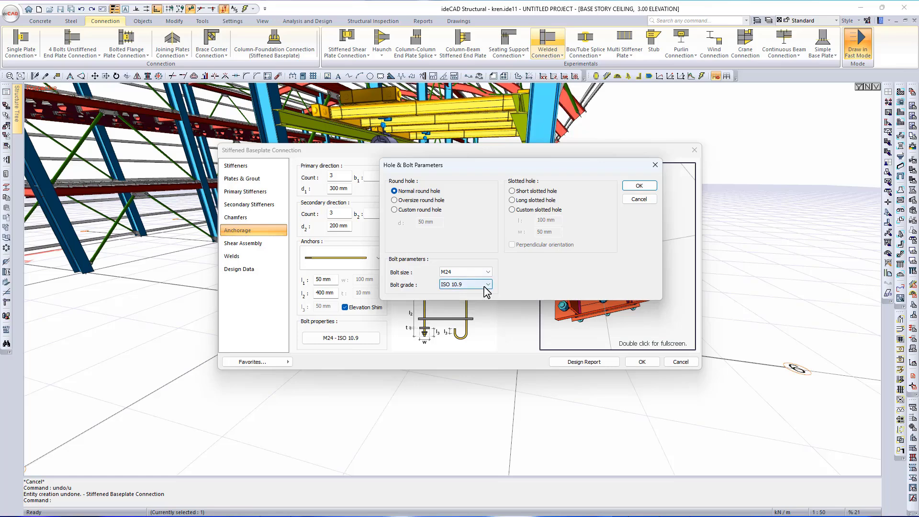
# Select bolt grade ISO 10.9 for the M24 anchor bolts and accept the hole and bolt parameters.
pyautogui.click(475, 273)
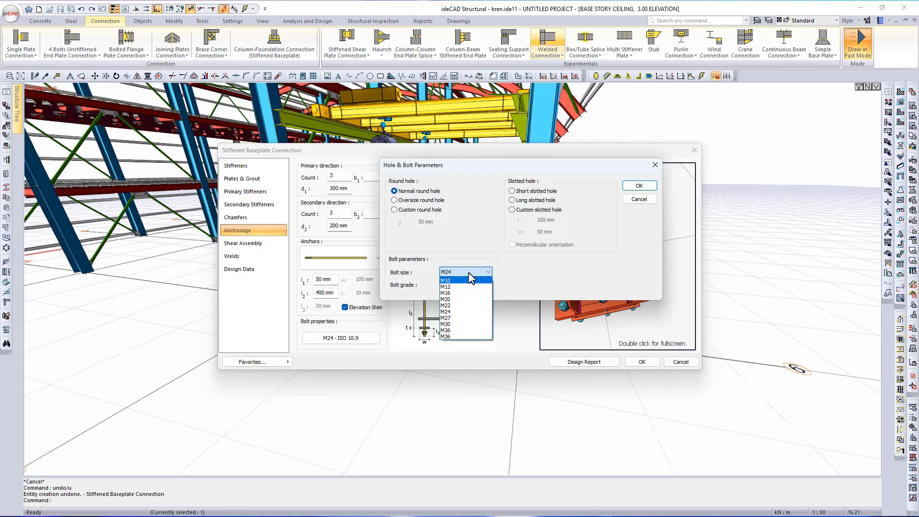
pyautogui.click(468, 273)
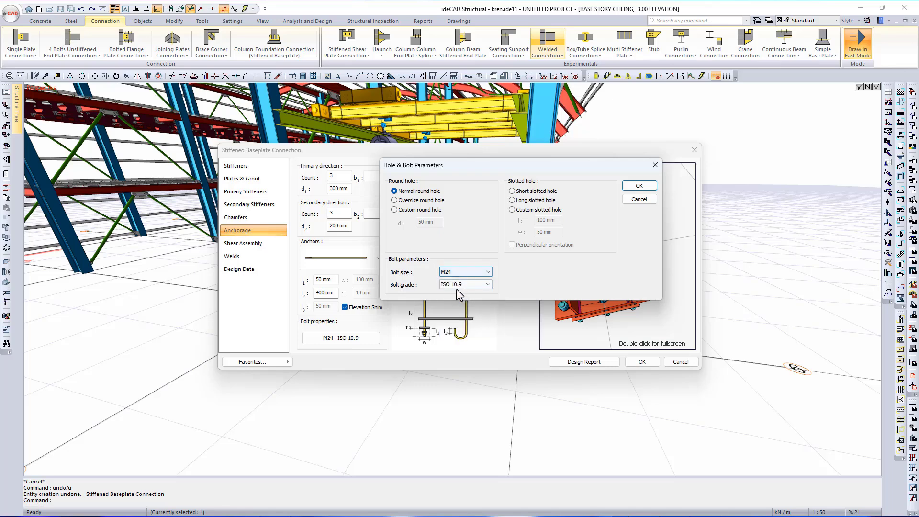
pyautogui.click(482, 286)
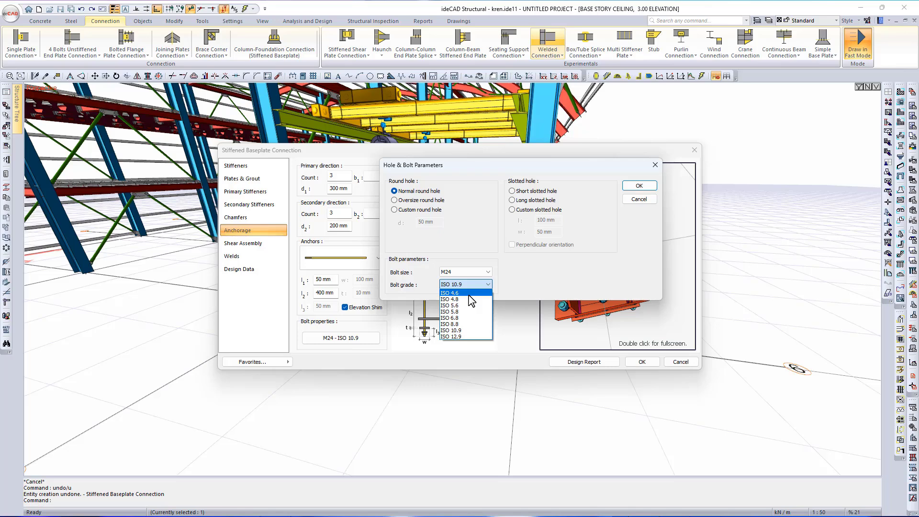
pyautogui.click(472, 330)
pyautogui.click(641, 186)
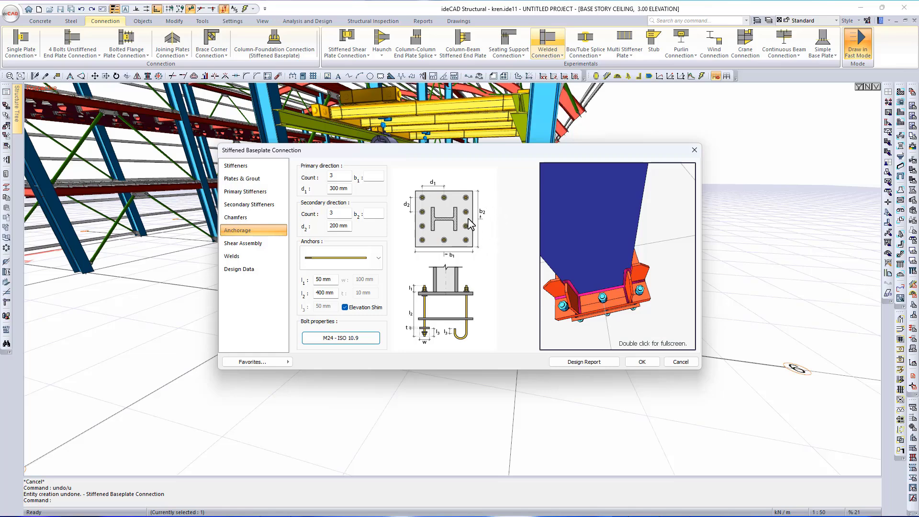
# Review the available anchor types and the stiffener chamfer settings, viewing the baseplate from above.
pyautogui.click(379, 258)
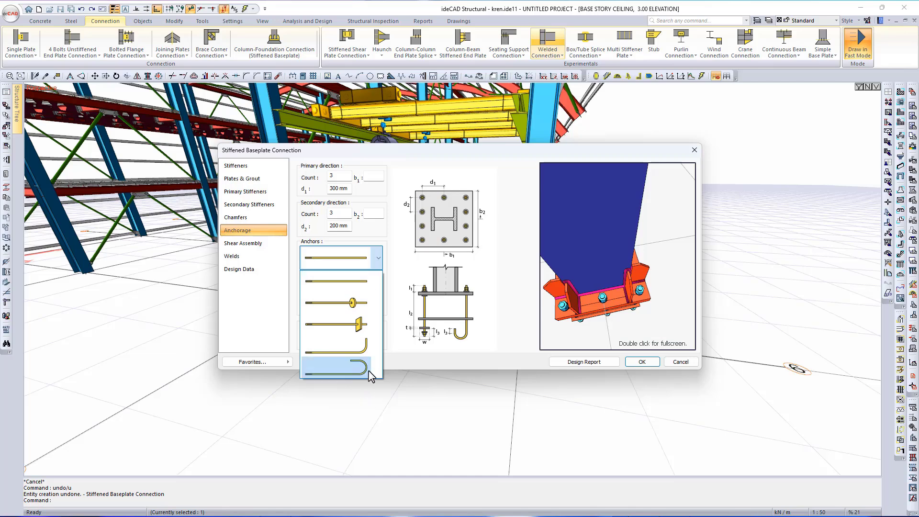
pyautogui.click(377, 260)
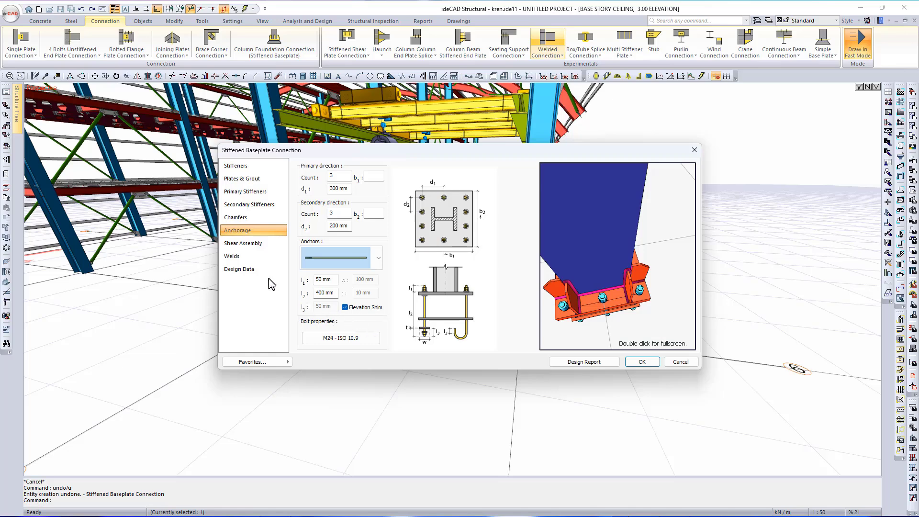
pyautogui.click(279, 222)
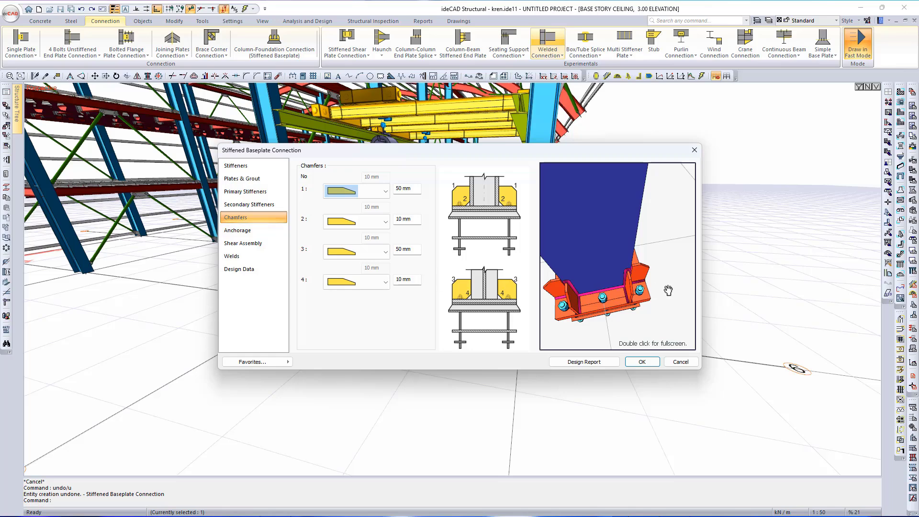
pyautogui.moveTo(599, 301); pyautogui.dragTo(652, 260)
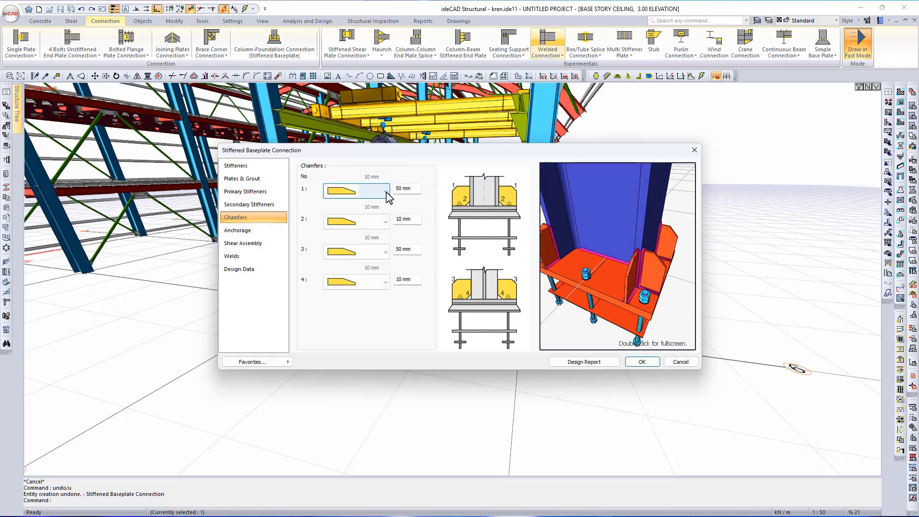
# Give the baseplate a shear key 50 cm long and choose SHS 50*3 as its section.
pyautogui.click(256, 243)
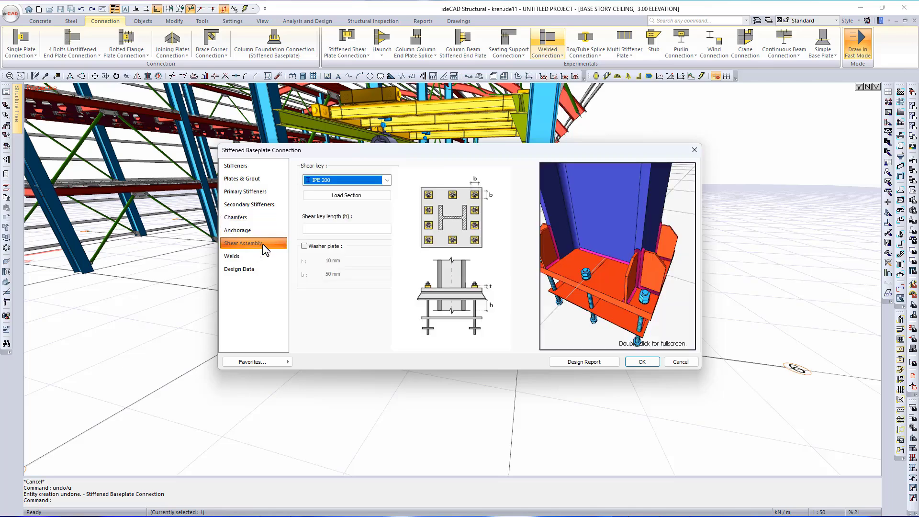
pyautogui.click(339, 227)
pyautogui.write('100')
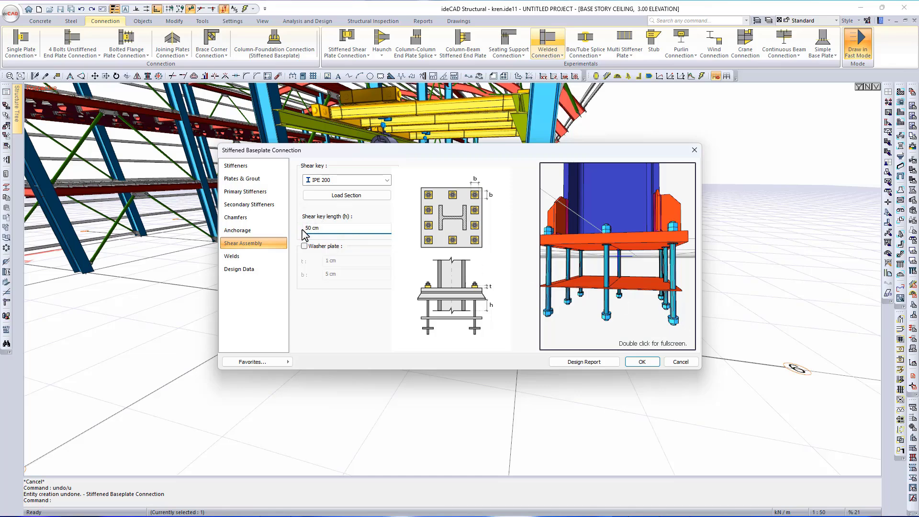
pyautogui.click(351, 181)
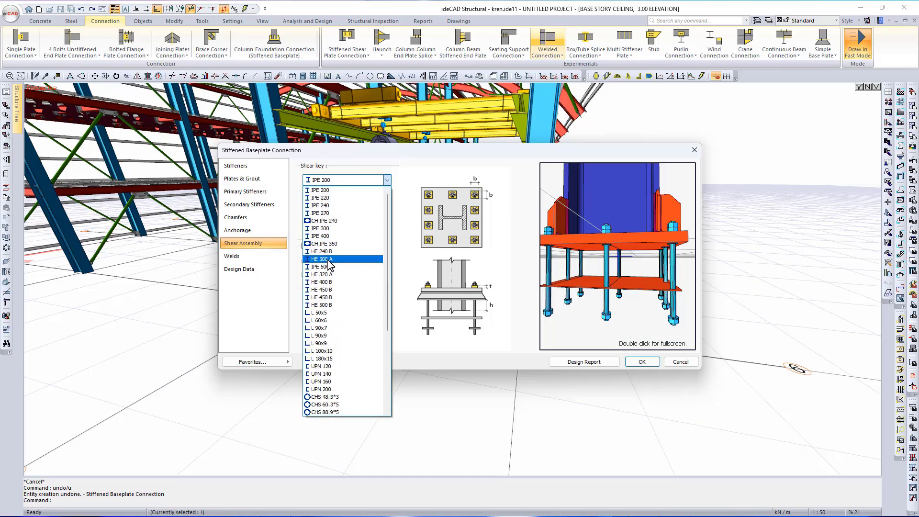
pyautogui.scroll(-5, 326, 264)
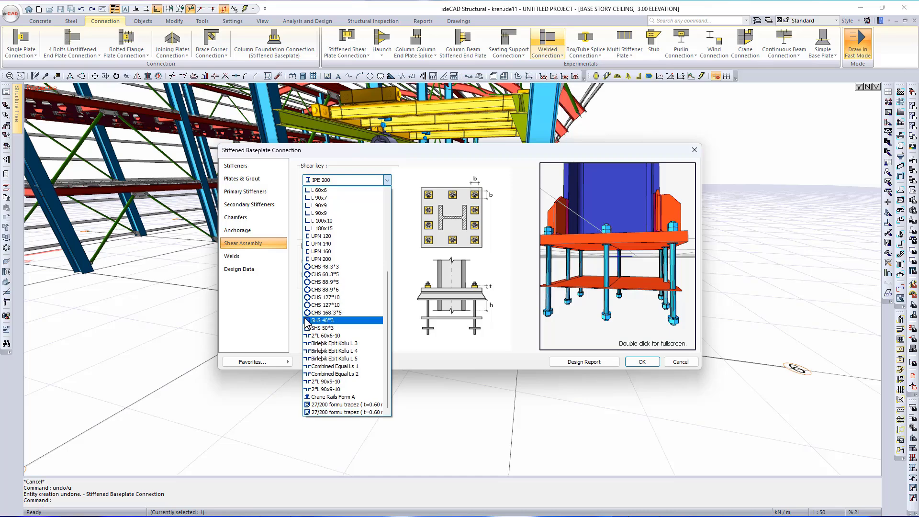
pyautogui.click(312, 328)
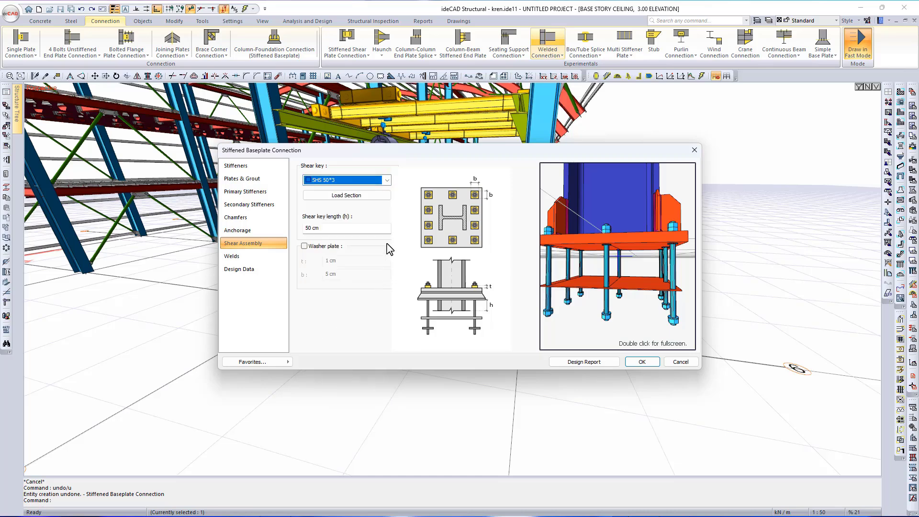
# Set the shear key length to 10 cm and check the baseplate in the preview.
pyautogui.doubleClick(312, 228)
pyautogui.write('1')
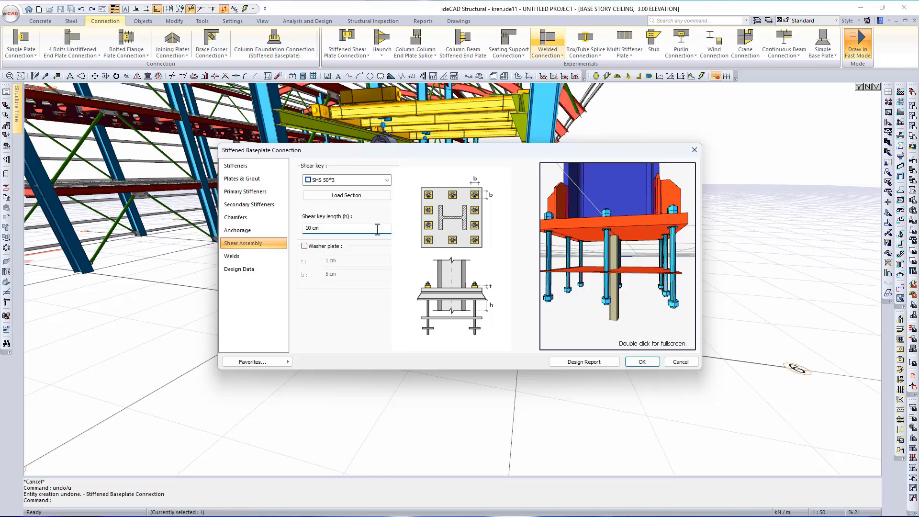
pyautogui.moveTo(643, 266); pyautogui.dragTo(600, 297)
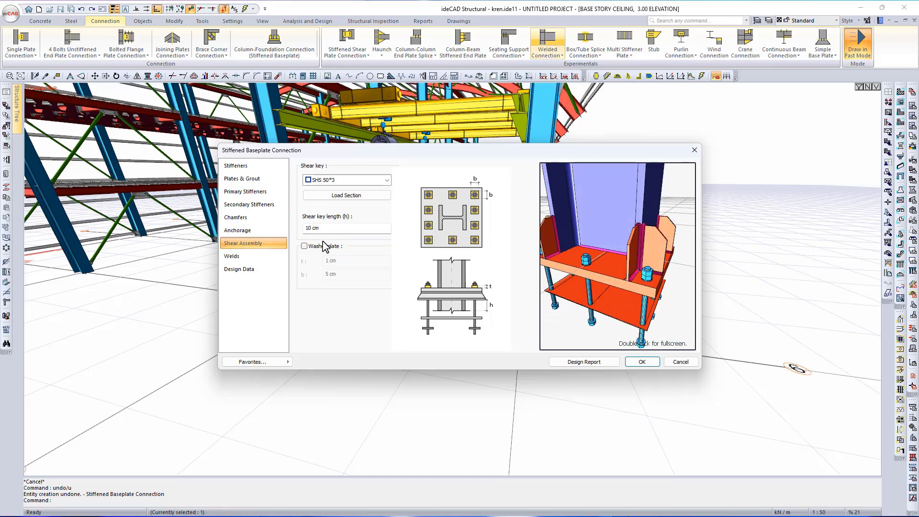
# Review weld 1's size units, weld type options, angle and site weld setting.
pyautogui.click(239, 256)
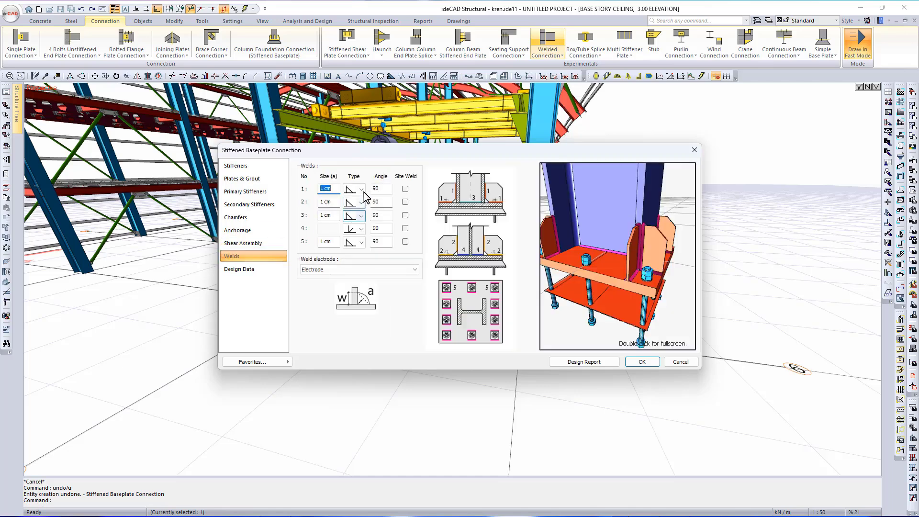
pyautogui.click(334, 188)
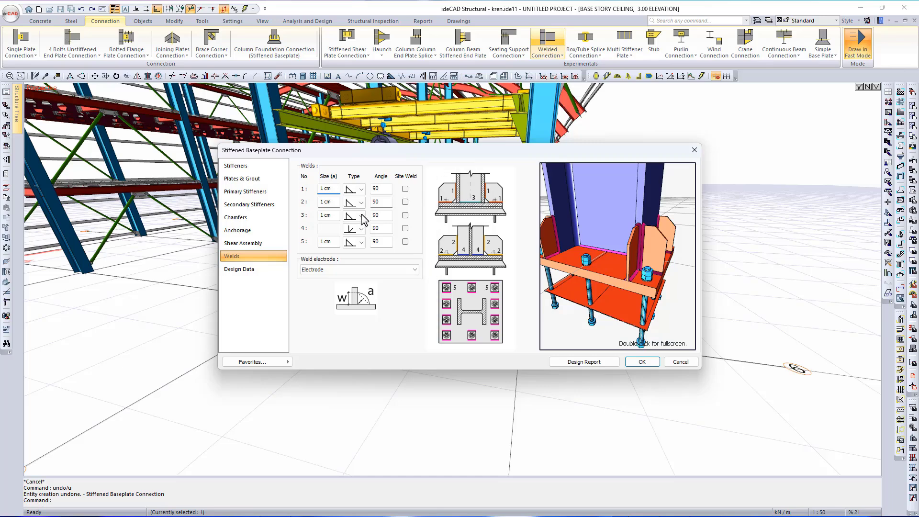
pyautogui.rightClick(336, 190)
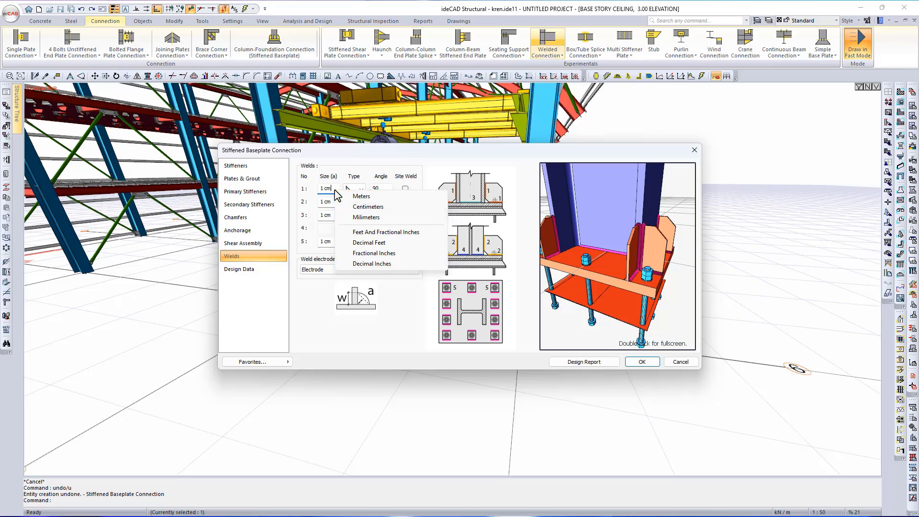
pyautogui.click(333, 190)
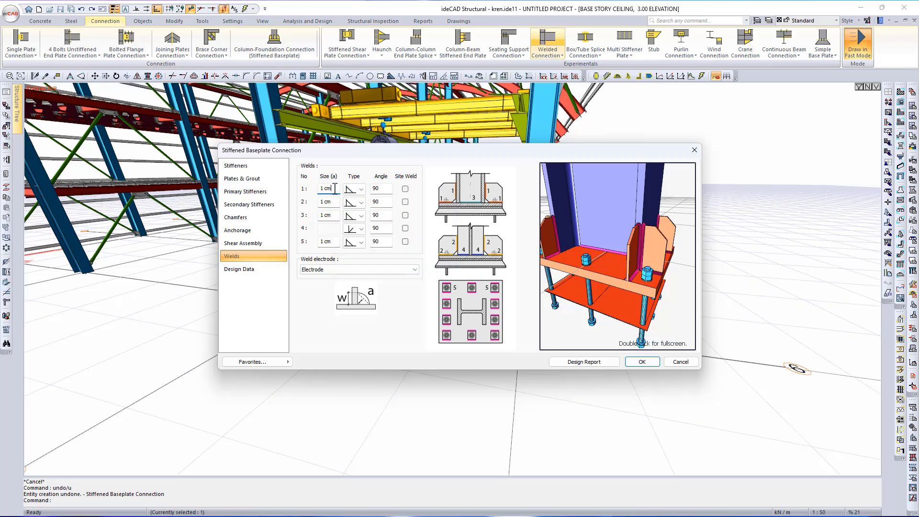
pyautogui.click(352, 190)
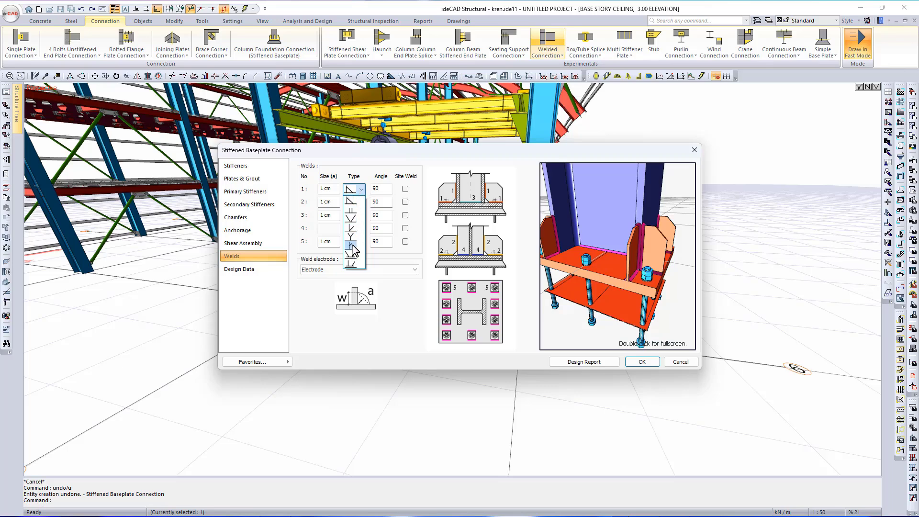
pyautogui.click(359, 189)
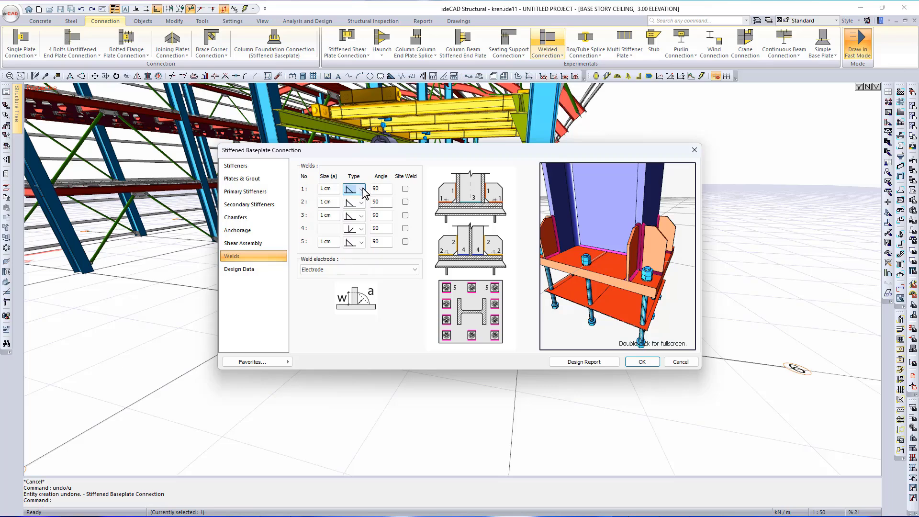
pyautogui.click(388, 192)
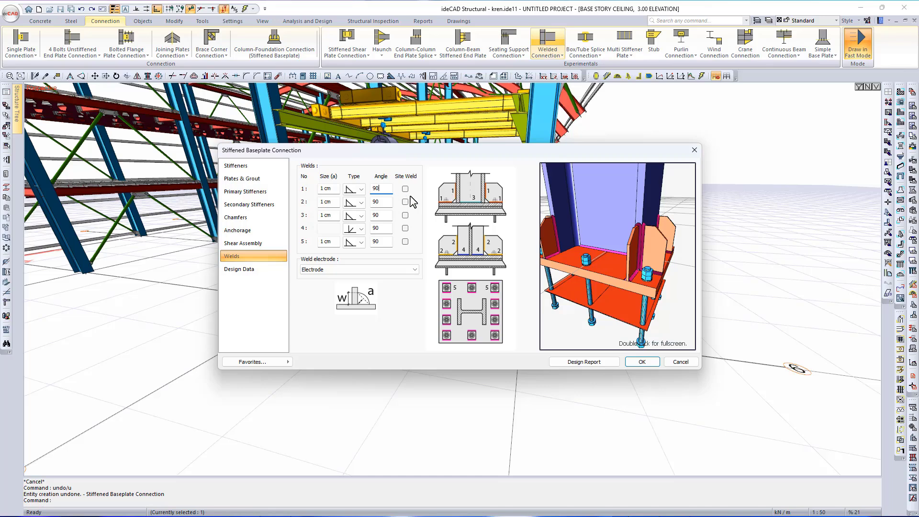
pyautogui.click(405, 189)
# Create a new weld electrode with a weld metal tensile strength of 510 N/mm².
pyautogui.click(329, 270)
pyautogui.click(330, 285)
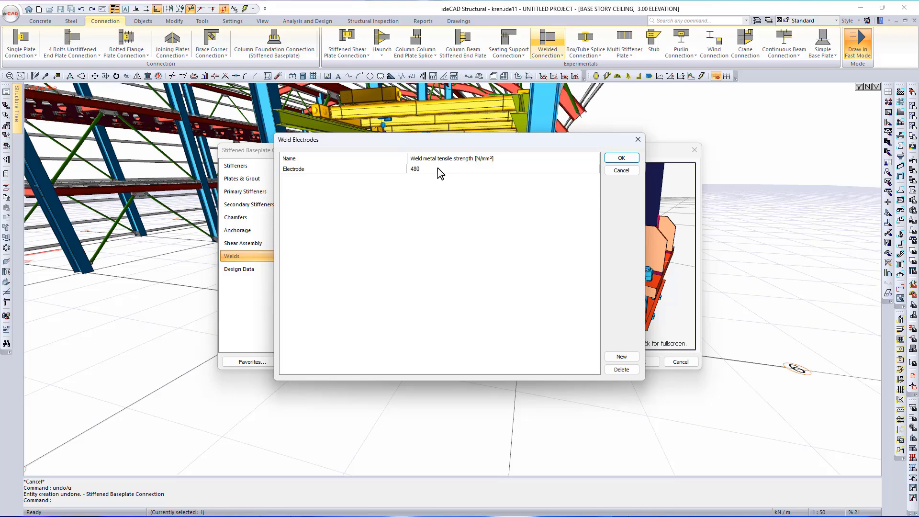
pyautogui.click(622, 358)
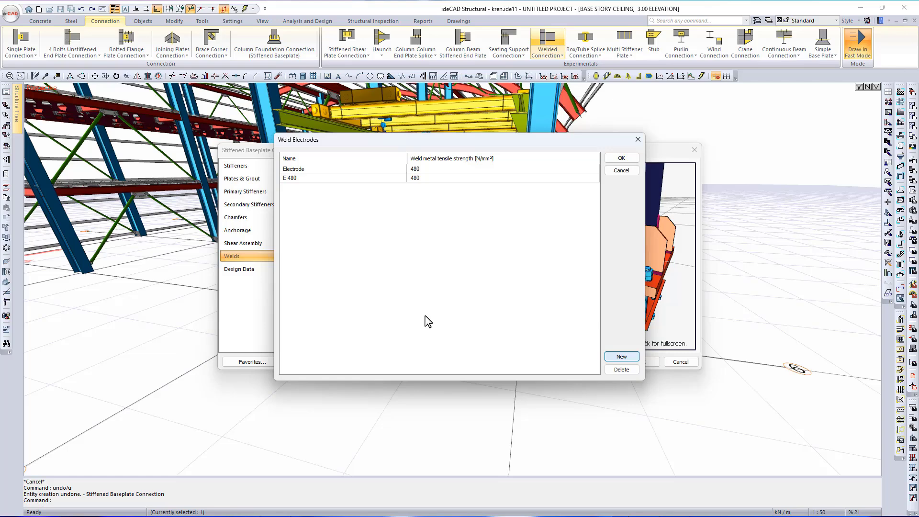
pyautogui.doubleClick(431, 178)
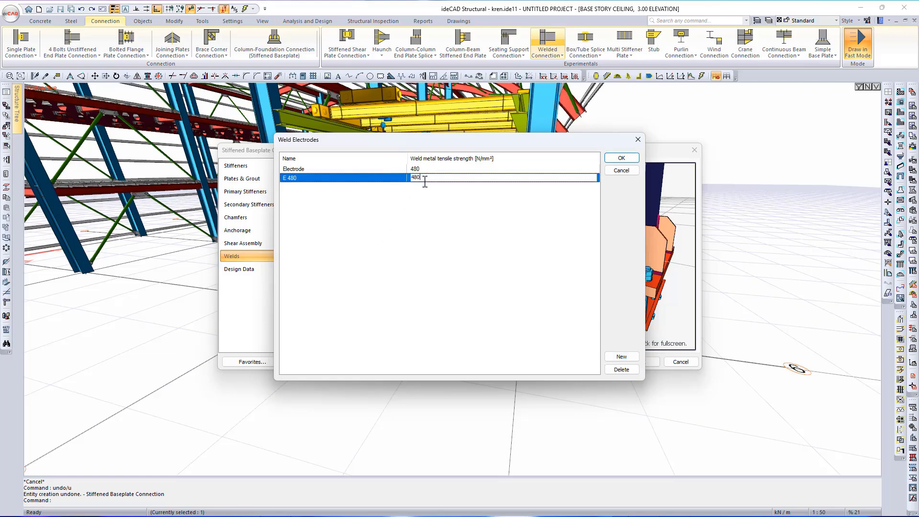
pyautogui.doubleClick(424, 178)
pyautogui.write('510')
pyautogui.press('Return')
# Rename the new weld electrode as E 510 and accept the electrode list.
pyautogui.doubleClick(301, 178)
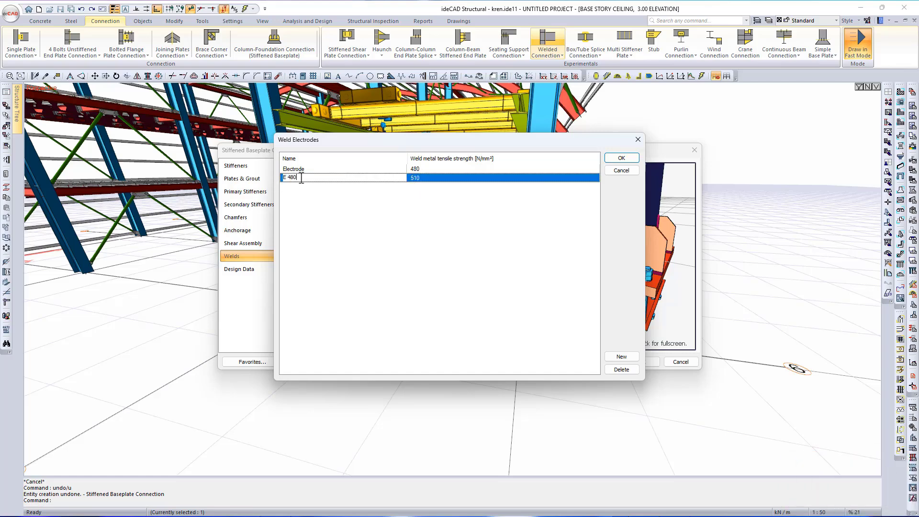
pyautogui.doubleClick(300, 178)
pyautogui.write('510')
pyautogui.click(441, 316)
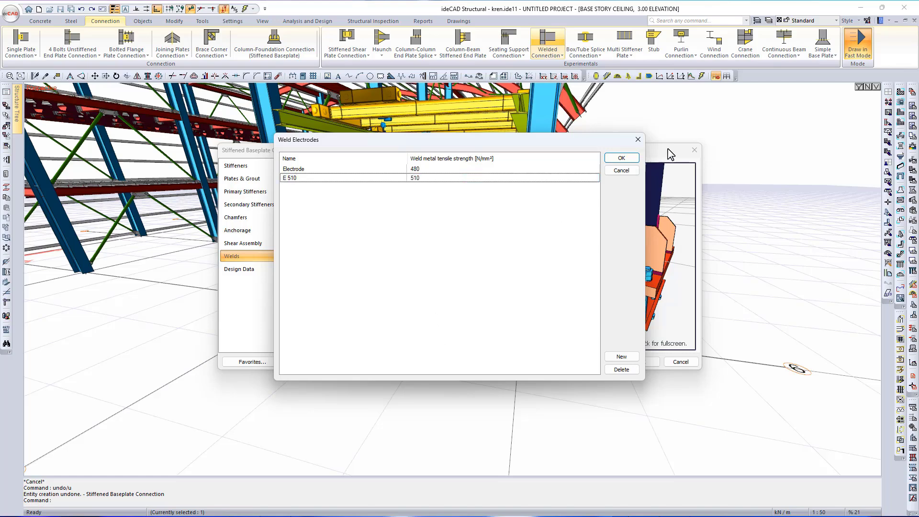
pyautogui.click(624, 160)
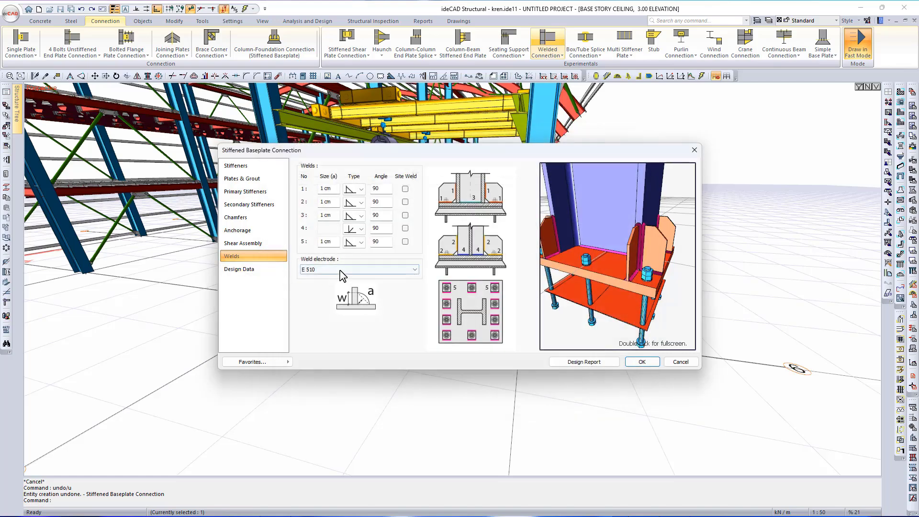
# Try the default weld electrode named Electrode, and return to E 510.
pyautogui.click(343, 269)
pyautogui.click(325, 283)
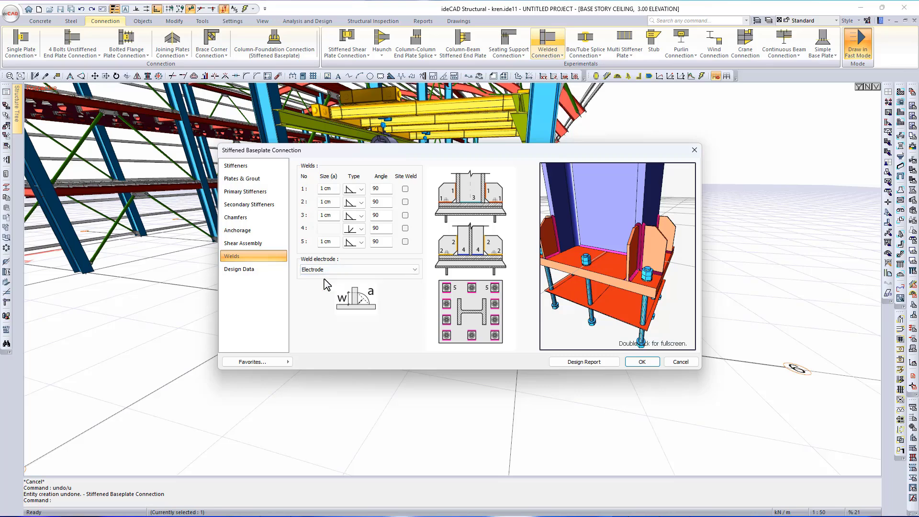
pyautogui.click(335, 270)
pyautogui.click(323, 289)
# Select S235 as the connection elements material in the design data.
pyautogui.click(234, 269)
pyautogui.click(334, 176)
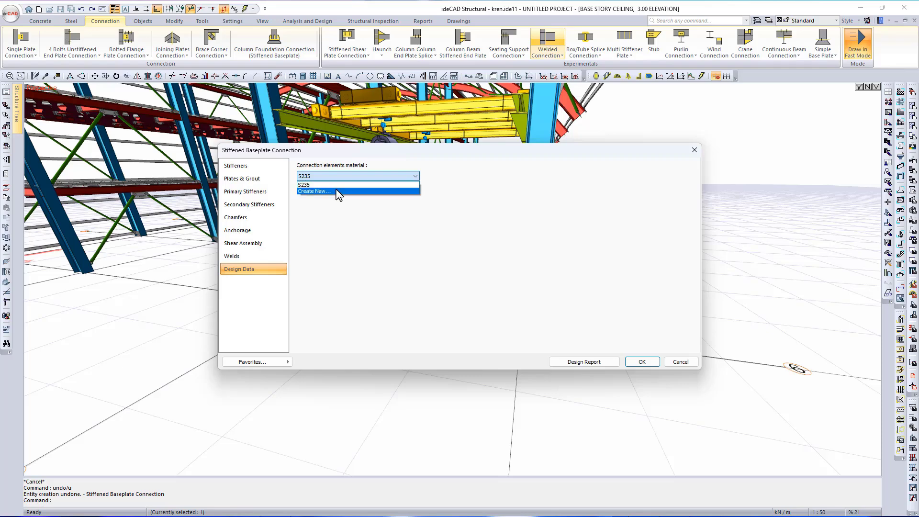
pyautogui.click(336, 185)
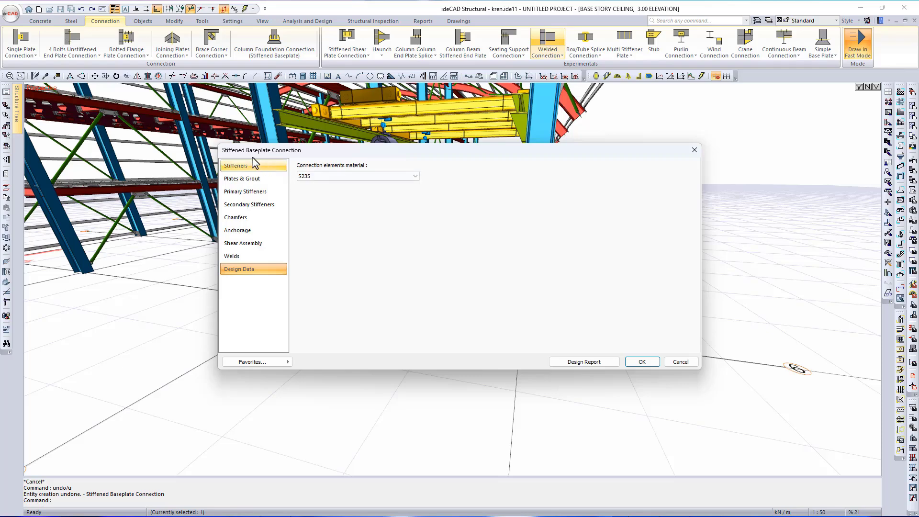
# Open the design report of the stiffened baseplate connection and examine its geometry checks, especially the column web to base plate weld size.
pyautogui.click(237, 166)
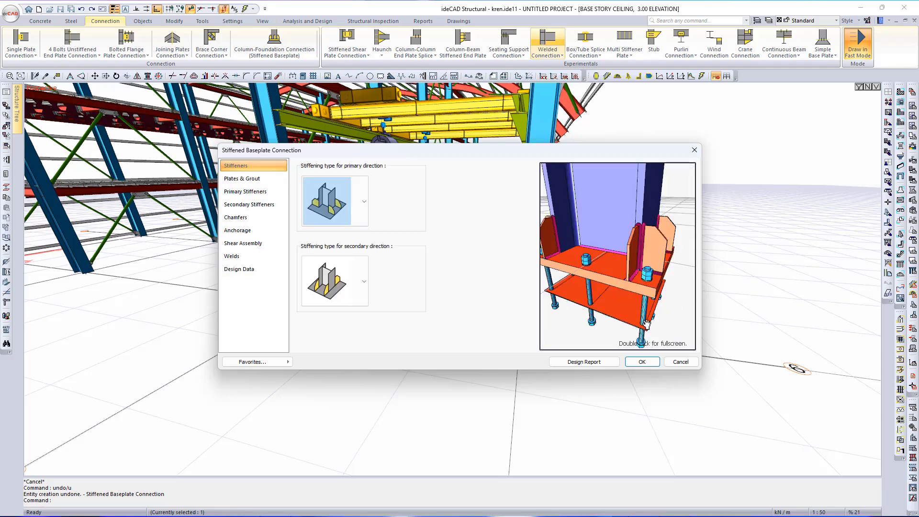
pyautogui.click(593, 363)
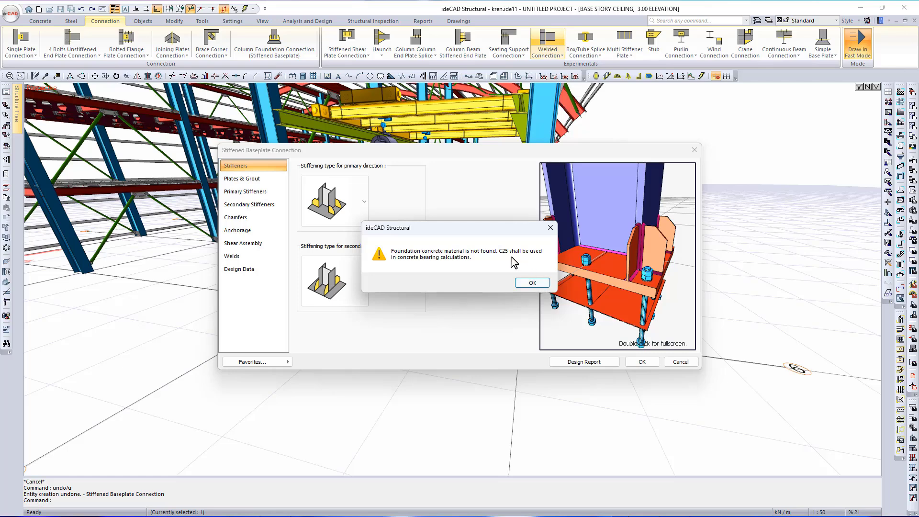
pyautogui.click(533, 283)
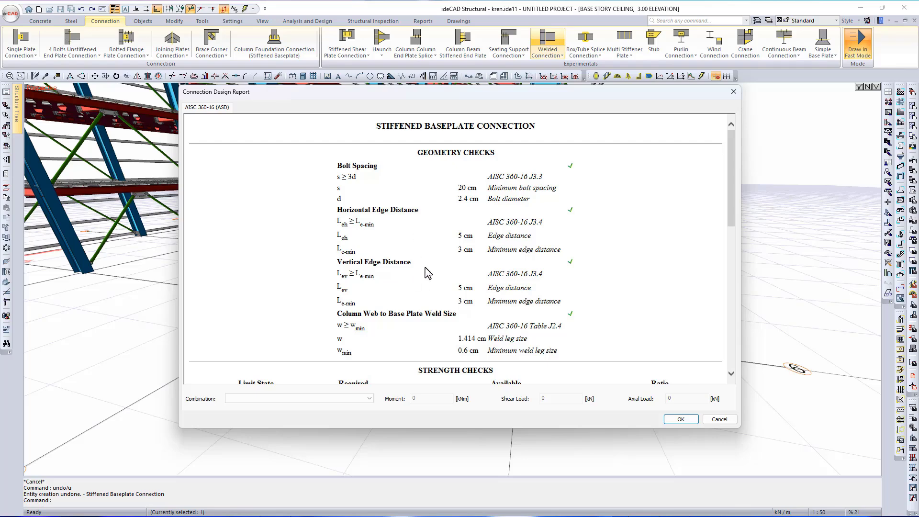
pyautogui.scroll(-1, 430, 313)
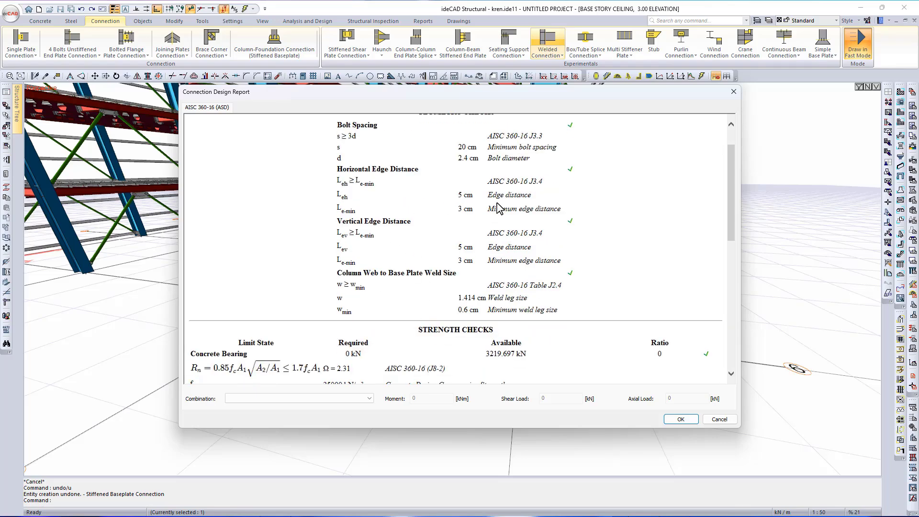
pyautogui.moveTo(558, 290); pyautogui.dragTo(487, 286)
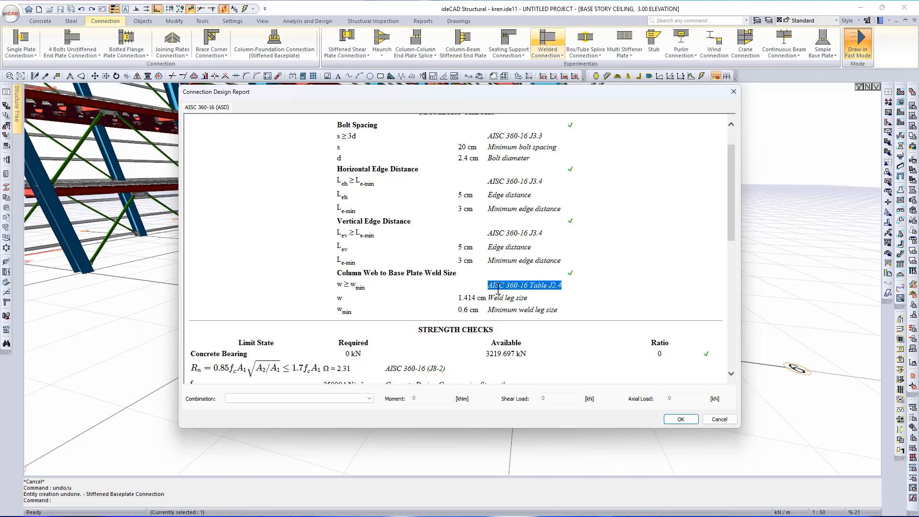
pyautogui.moveTo(558, 310); pyautogui.dragTo(420, 298)
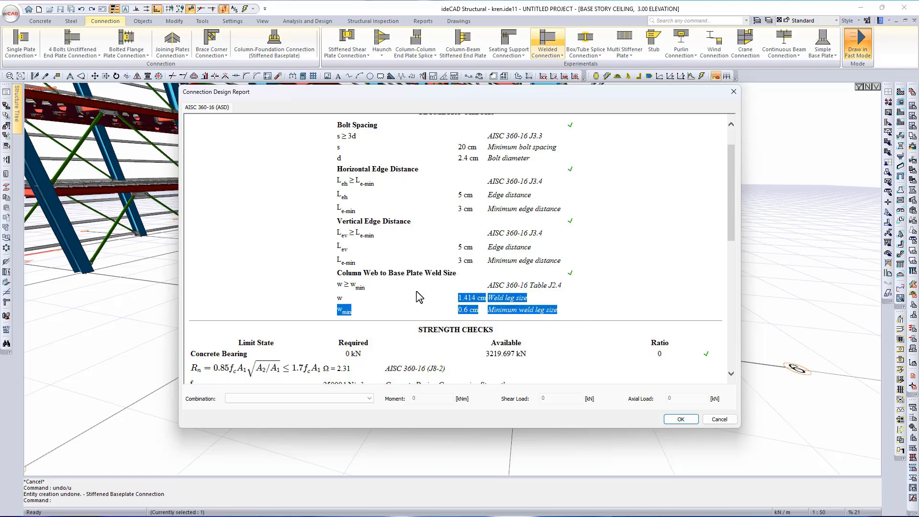
pyautogui.click(417, 297)
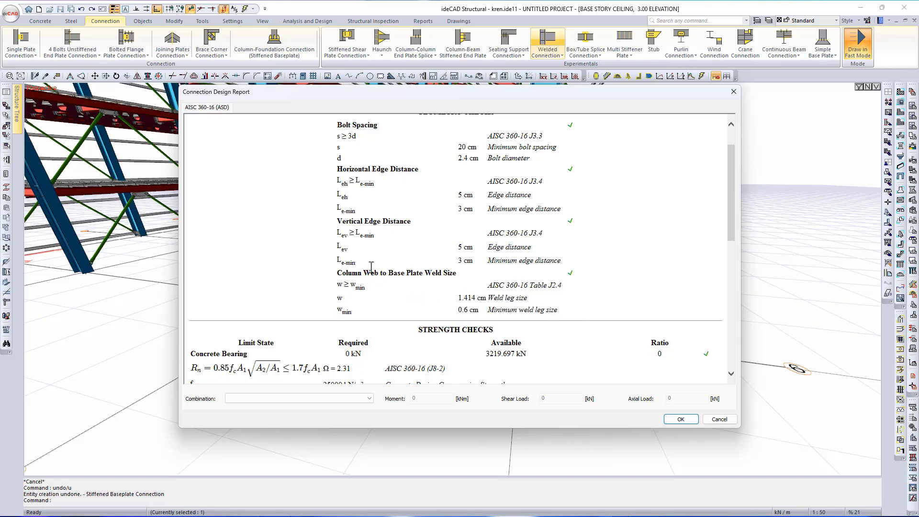
# Review the concrete bearing and base plate thickness strength checks and the load combination choices, and close the design report.
pyautogui.scroll(1, 405, 225)
pyautogui.scroll(-4, 402, 232)
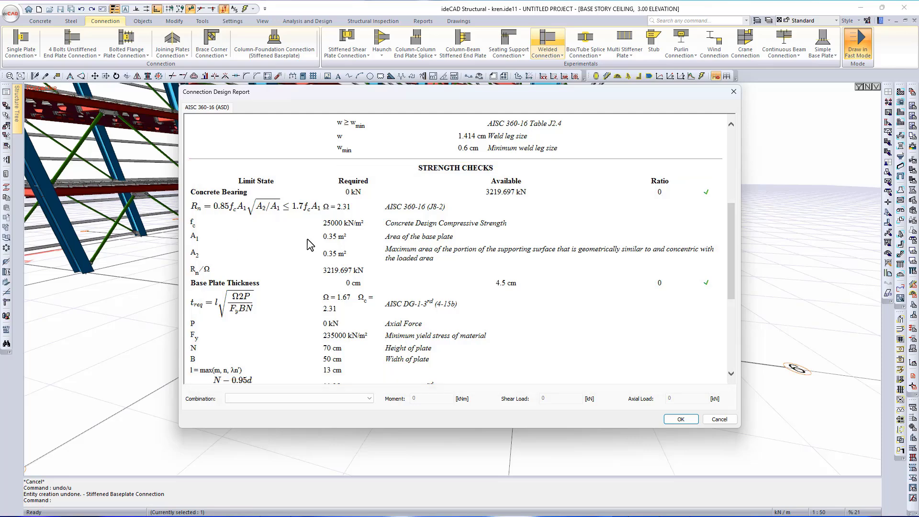
pyautogui.scroll(-1, 301, 246)
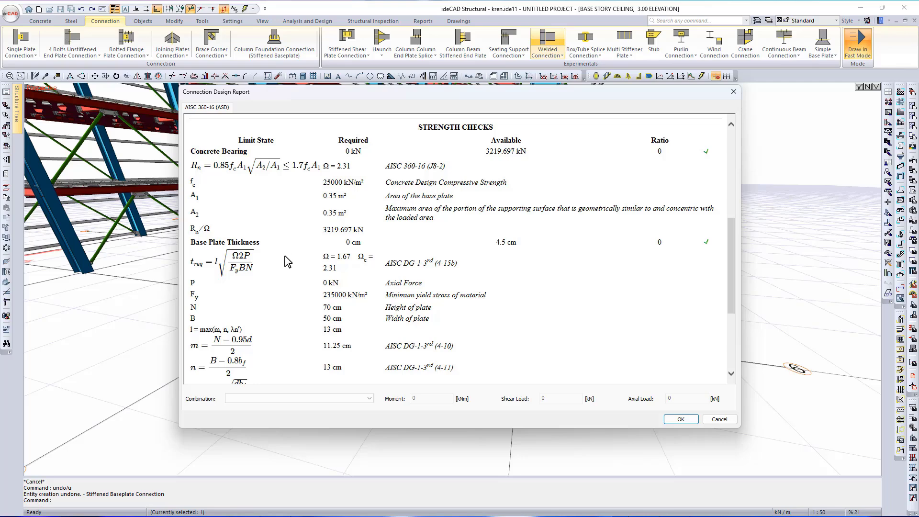
pyautogui.scroll(-5, 287, 261)
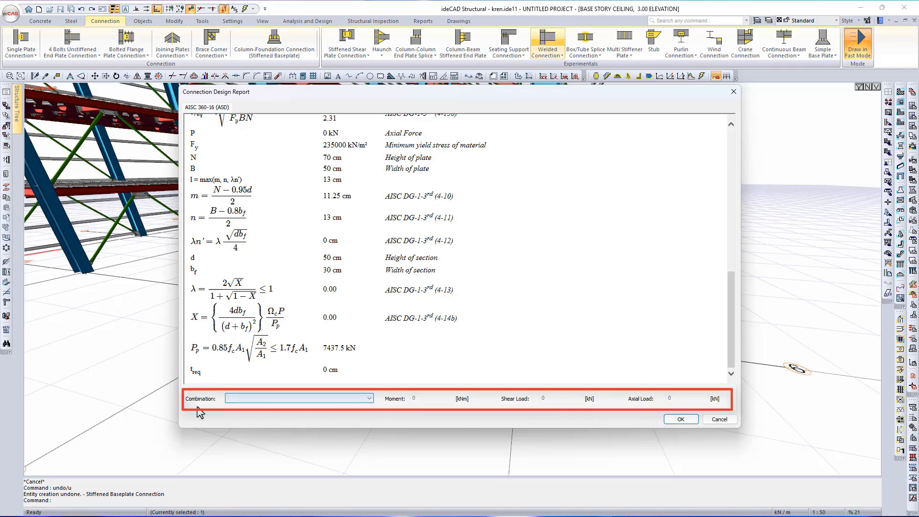
pyautogui.click(280, 401)
pyautogui.click(280, 401)
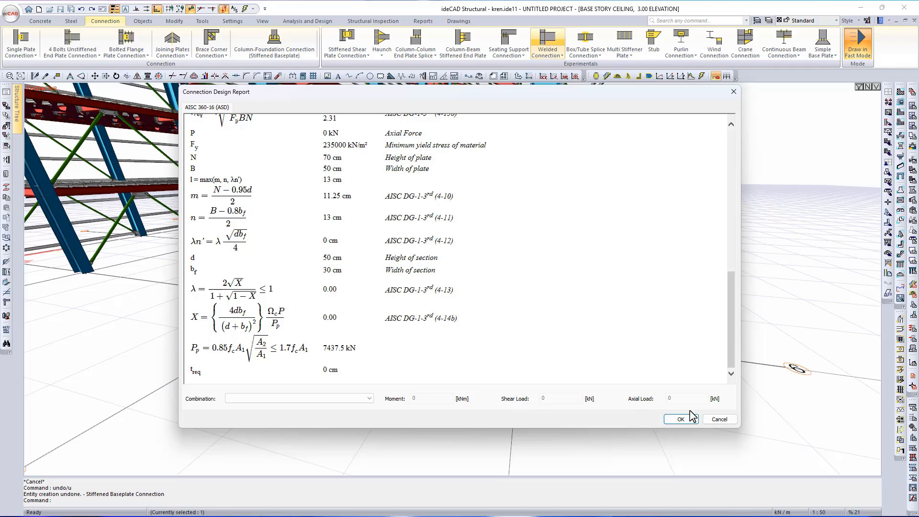
pyautogui.scroll(10, 660, 335)
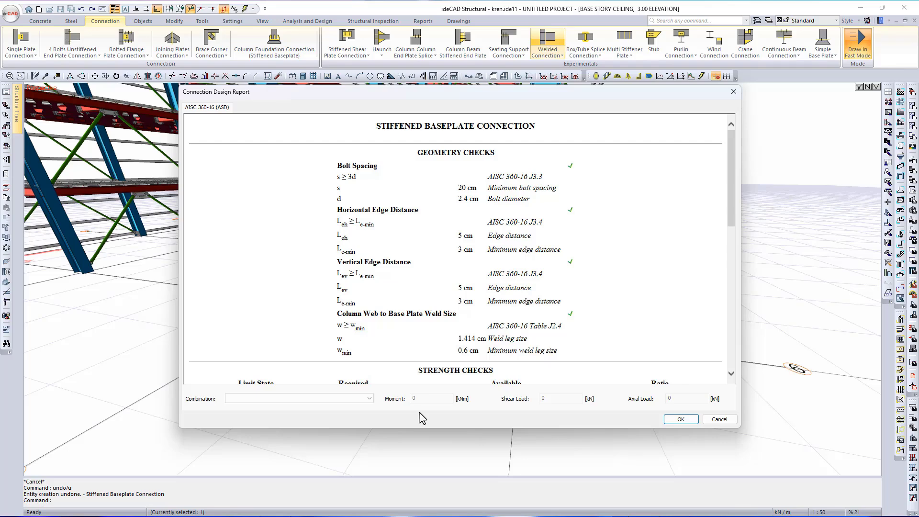
pyautogui.click(677, 419)
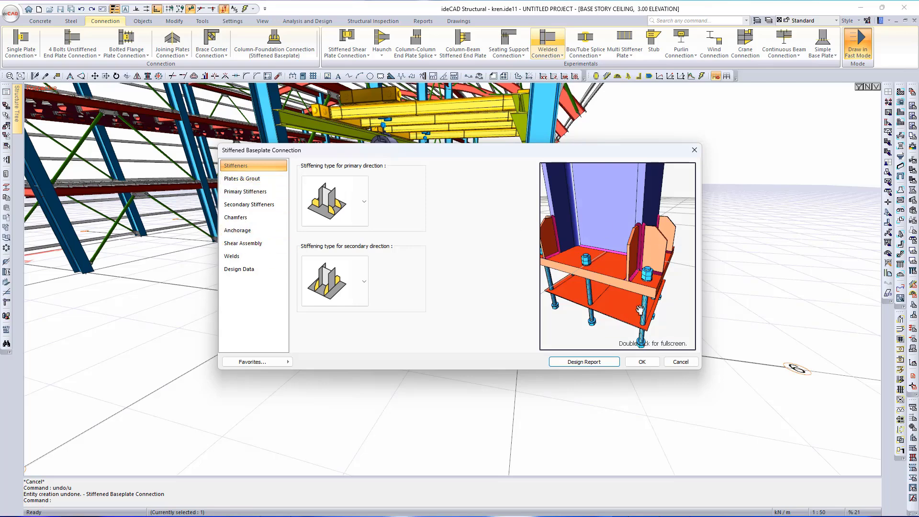
# Save the connection settings as a favorite named "foundation 1-moment" and accept the stiffened baseplate settings.
pyautogui.moveTo(639, 301); pyautogui.dragTo(545, 327)
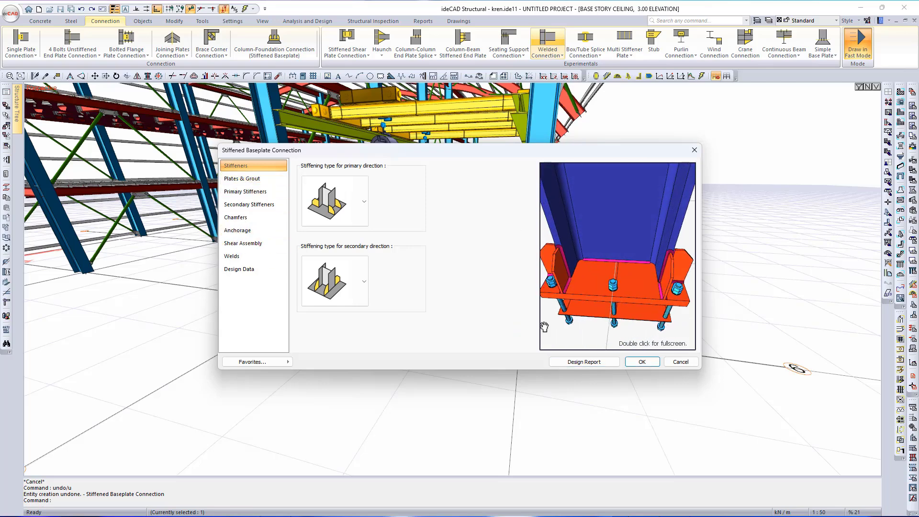
pyautogui.click(278, 370)
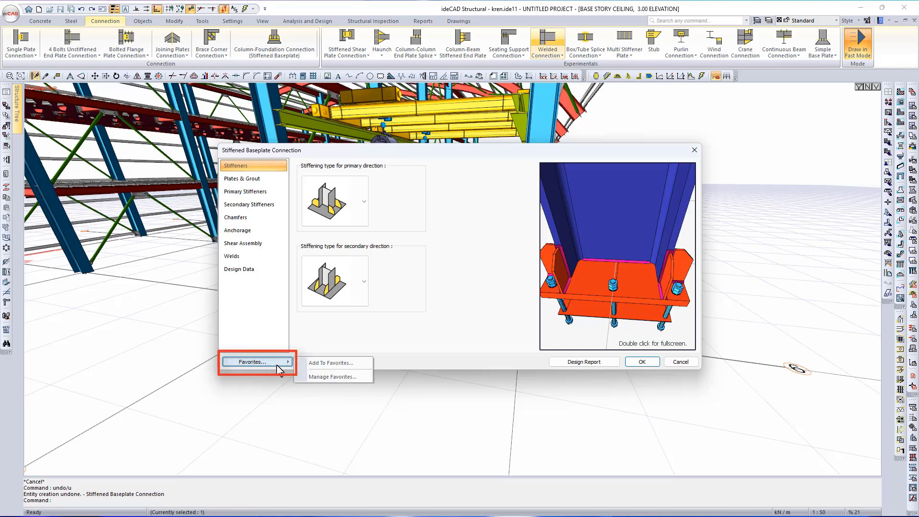
pyautogui.click(343, 363)
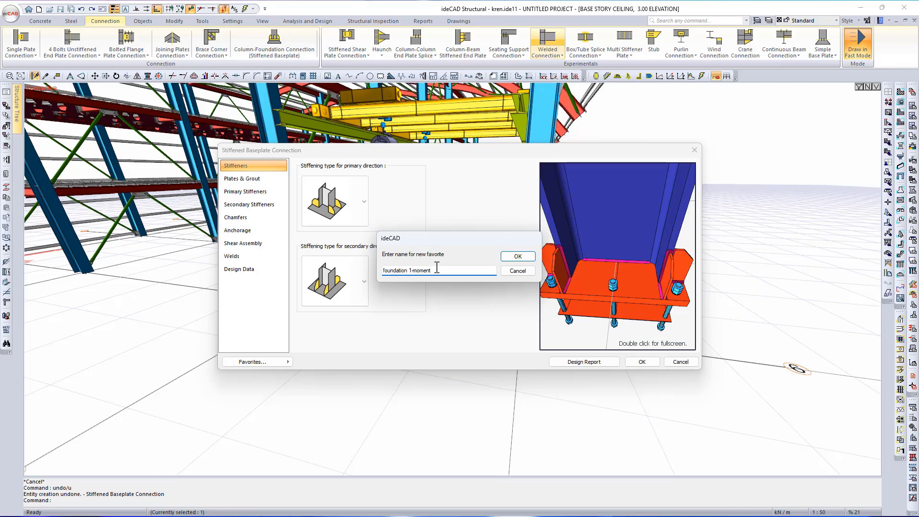
pyautogui.click(528, 258)
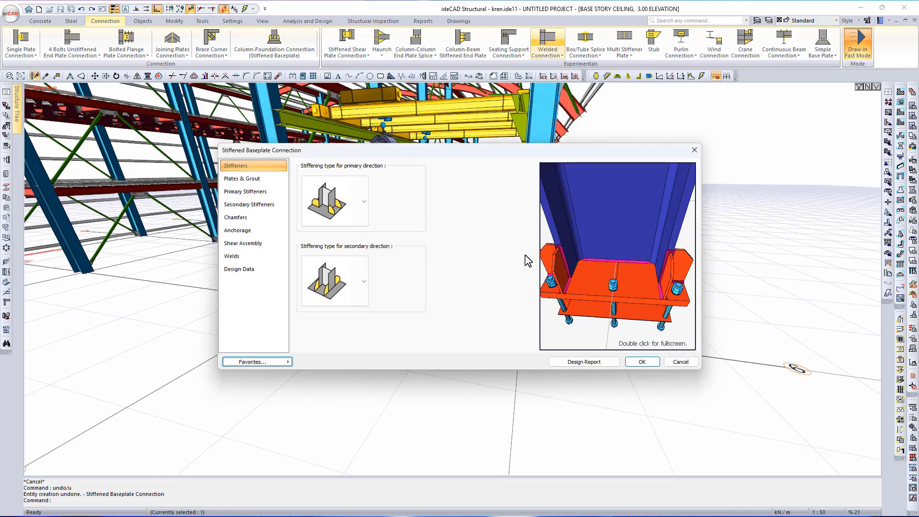
pyautogui.click(639, 363)
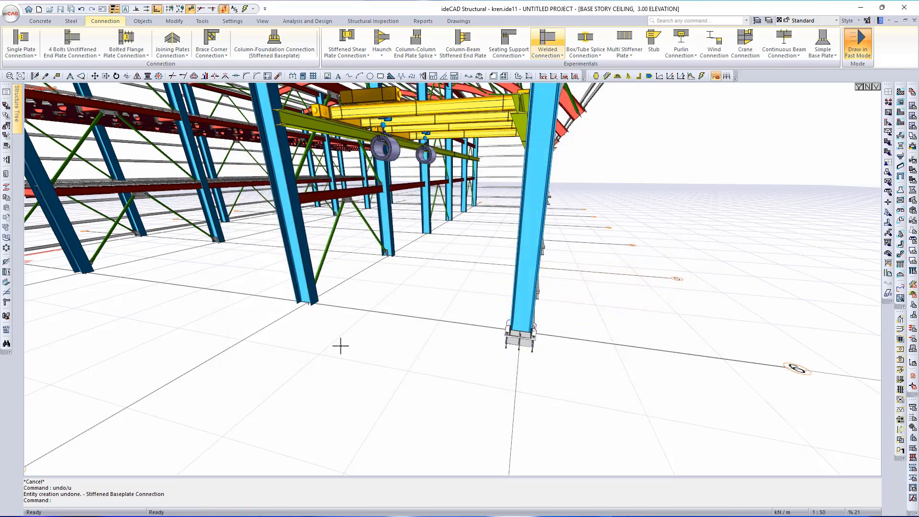
# Start the Column-Foundation (Stiffened Baseplate) connection and place it on the adjacent front column and the next column behind the finished one.
pyautogui.scroll(1, 362, 337)
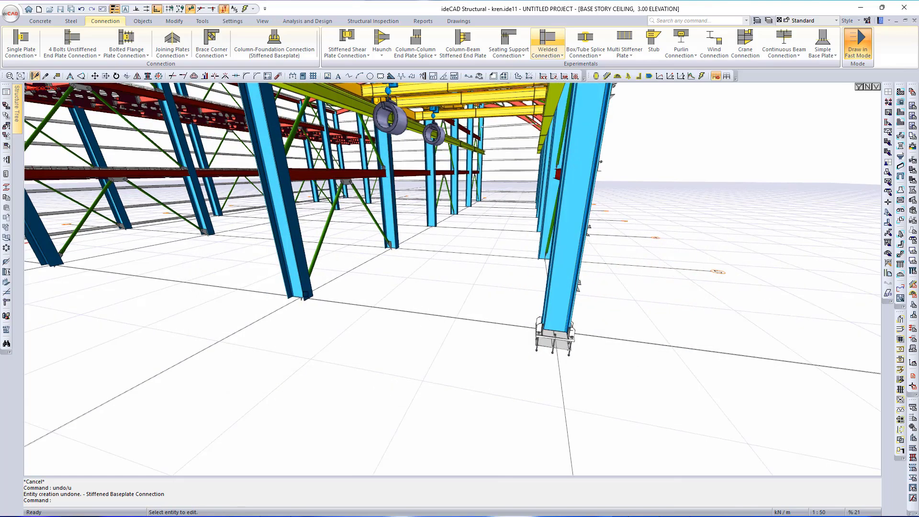
pyautogui.press('Escape')
pyautogui.click(290, 42)
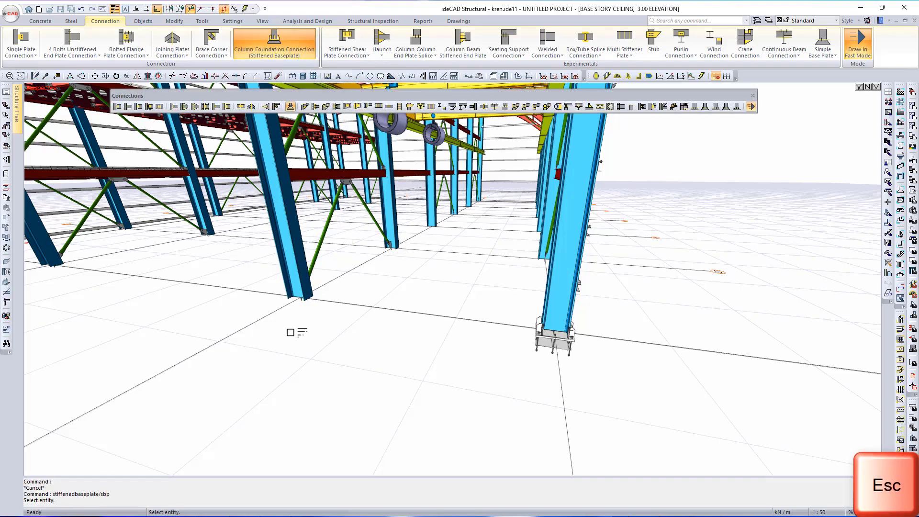
pyautogui.scroll(2, 325, 291)
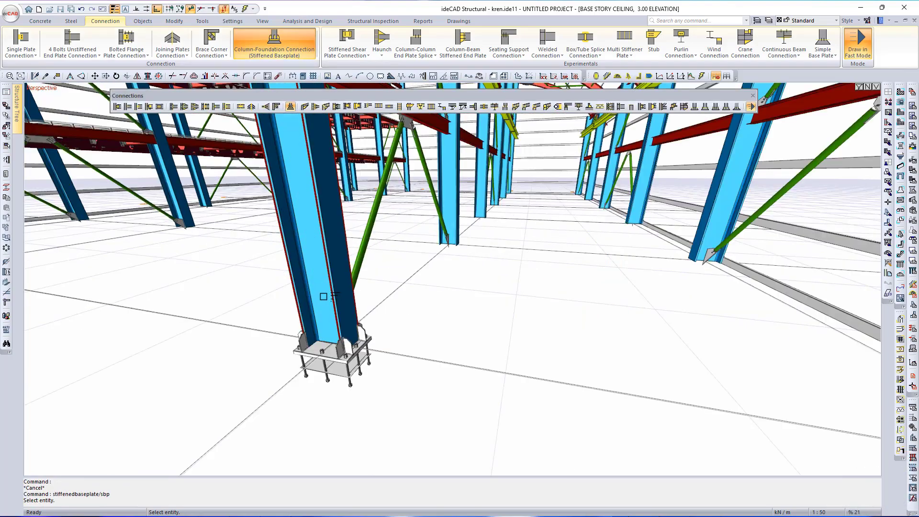
pyautogui.moveTo(324, 288); pyautogui.dragTo(448, 357, button='middle')
pyautogui.scroll(-2, 448, 351)
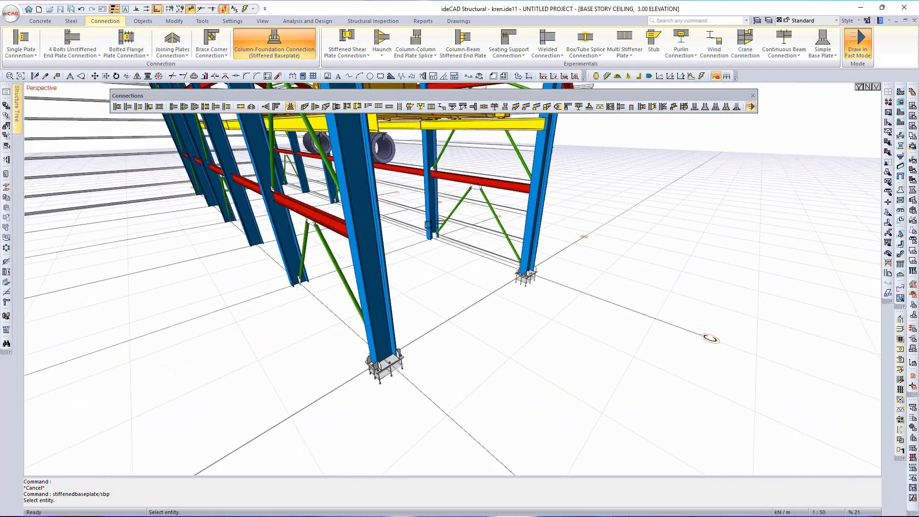
pyautogui.click(432, 225)
pyautogui.scroll(4, 404, 225)
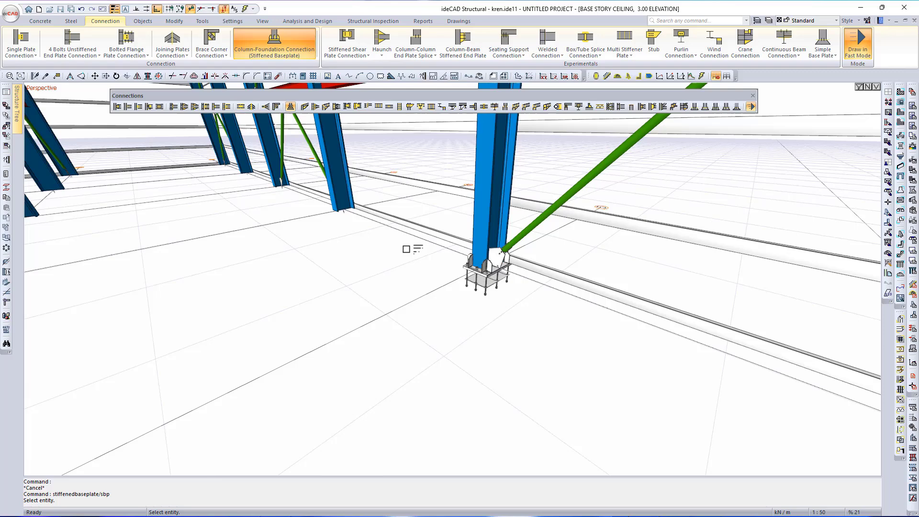
# Add the stiffened baseplate to the four remaining columns farther along the outer row and to the far column of the neighbouring row.
pyautogui.click(331, 190)
pyautogui.click(276, 171)
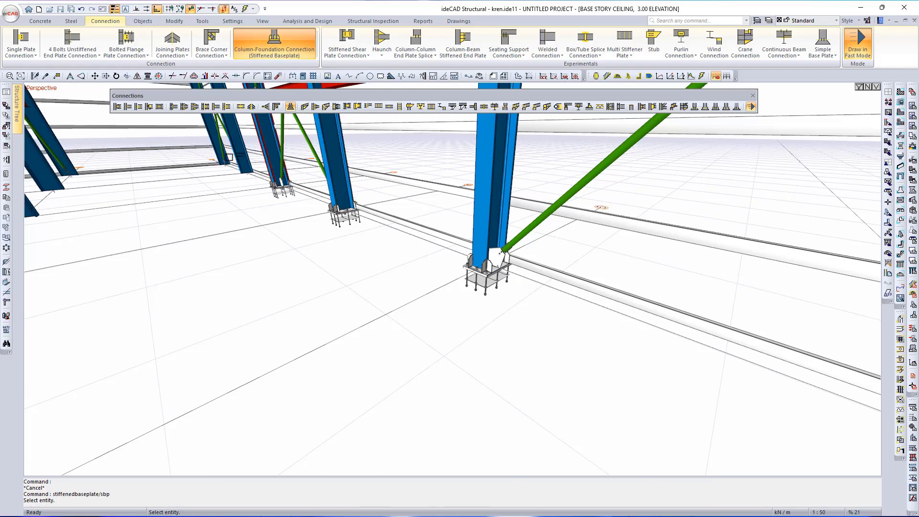
pyautogui.click(237, 159)
pyautogui.click(222, 160)
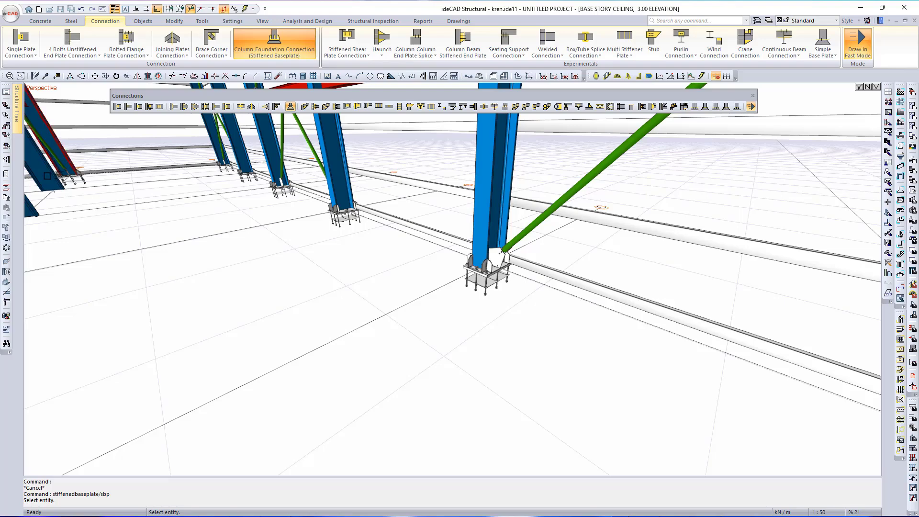
pyautogui.click(70, 159)
# Add the stiffened baseplate to the remaining columns of the neighbouring row, up to the nearest braced column.
pyautogui.scroll(-3, 102, 216)
pyautogui.moveTo(105, 220); pyautogui.dragTo(316, 223, button='middle')
pyautogui.click(335, 197)
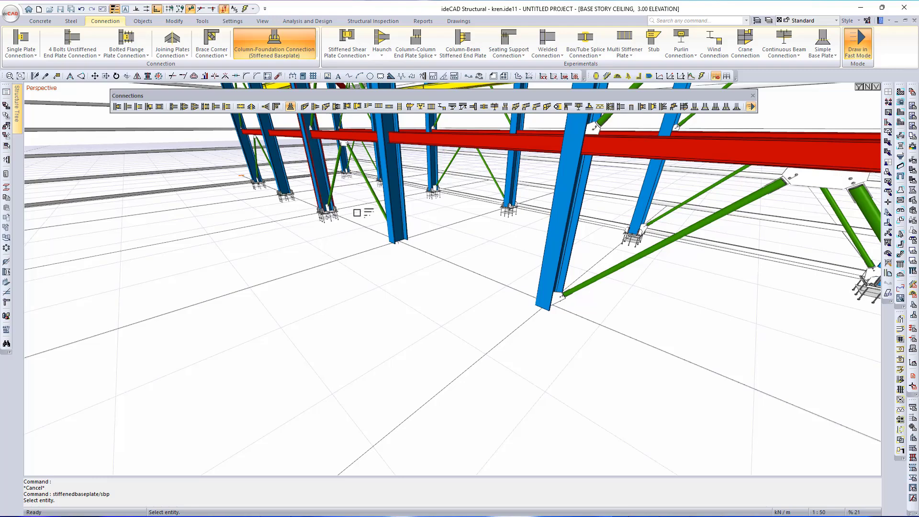
pyautogui.click(408, 229)
pyautogui.click(555, 276)
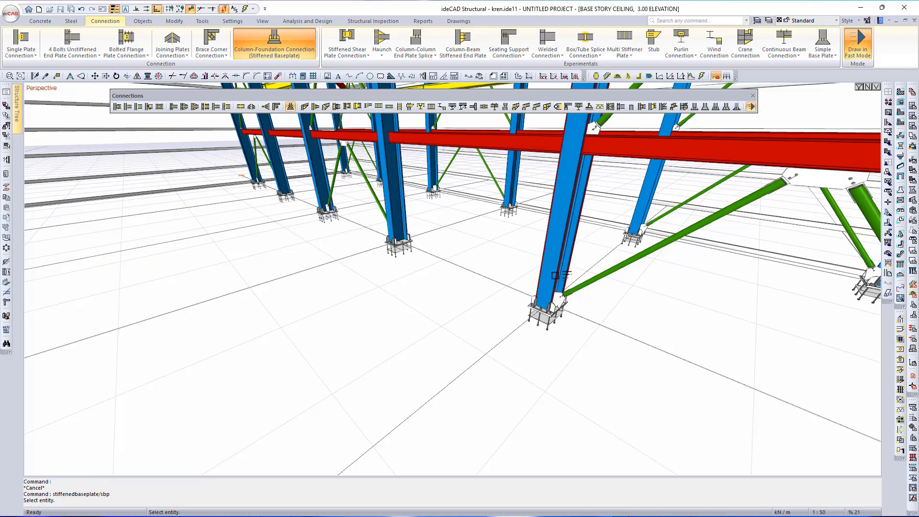
# Add the stiffened baseplate to the near braced column of the next row and the two columns behind it.
pyautogui.scroll(-3, 634, 346)
pyautogui.moveTo(636, 348); pyautogui.dragTo(589, 254, button='middle')
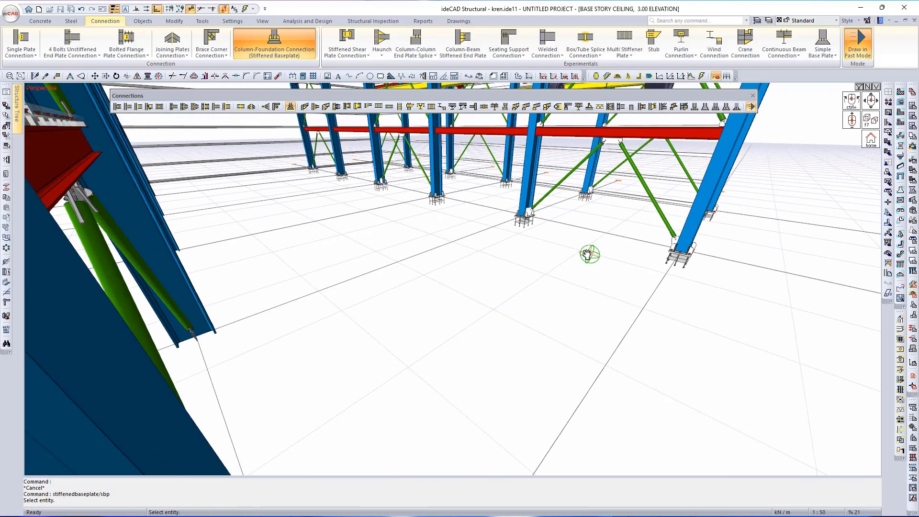
pyautogui.scroll(-3, 540, 271)
pyautogui.scroll(-2, 505, 330)
pyautogui.click(510, 179)
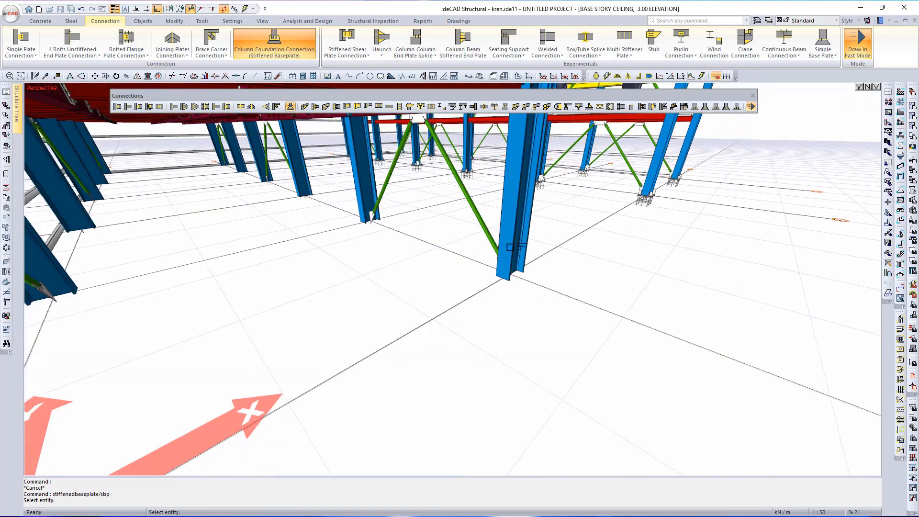
pyautogui.click(510, 247)
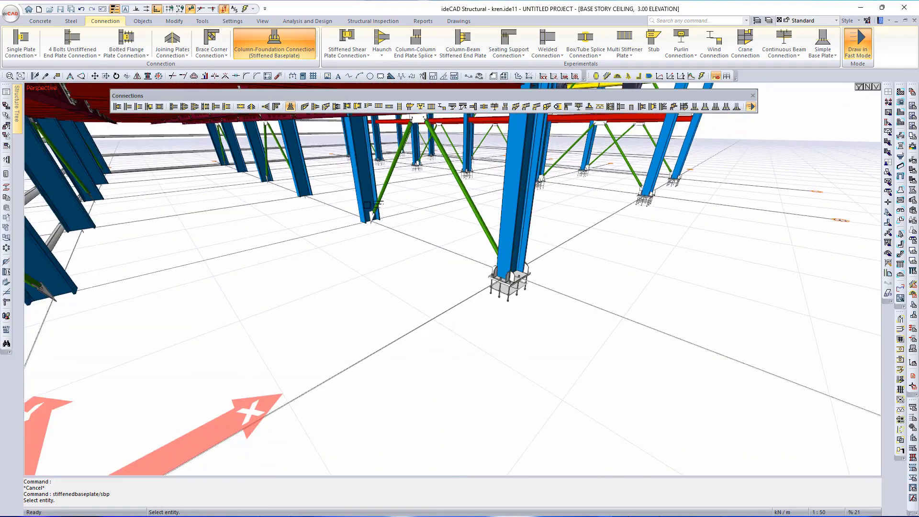
pyautogui.click(379, 203)
pyautogui.click(298, 179)
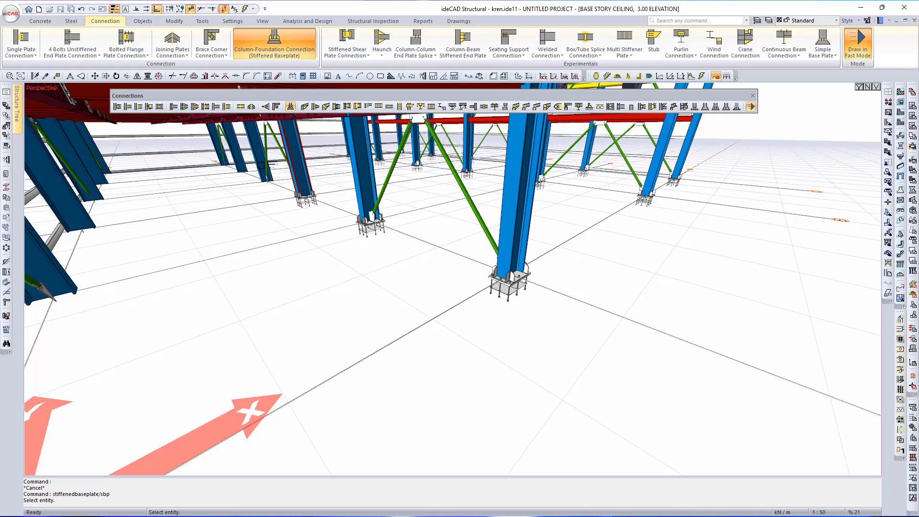
# Add the stiffened baseplate to the last three columns at the far end of this row and to the columns of the opposite outer row.
pyautogui.click(249, 164)
pyautogui.click(239, 161)
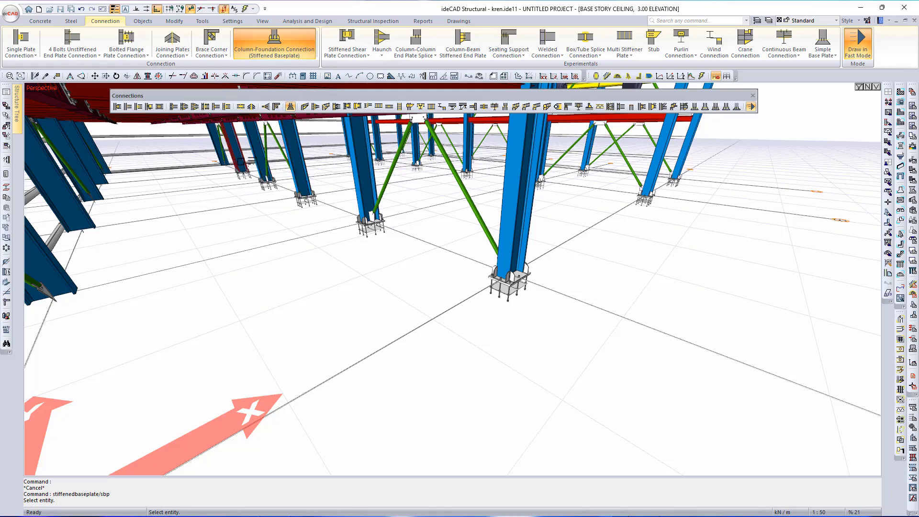
pyautogui.click(221, 151)
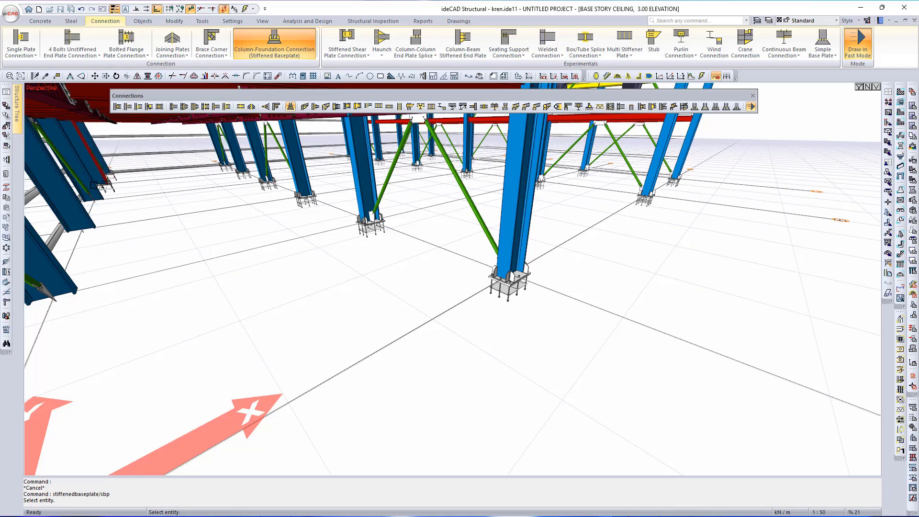
pyautogui.click(81, 205)
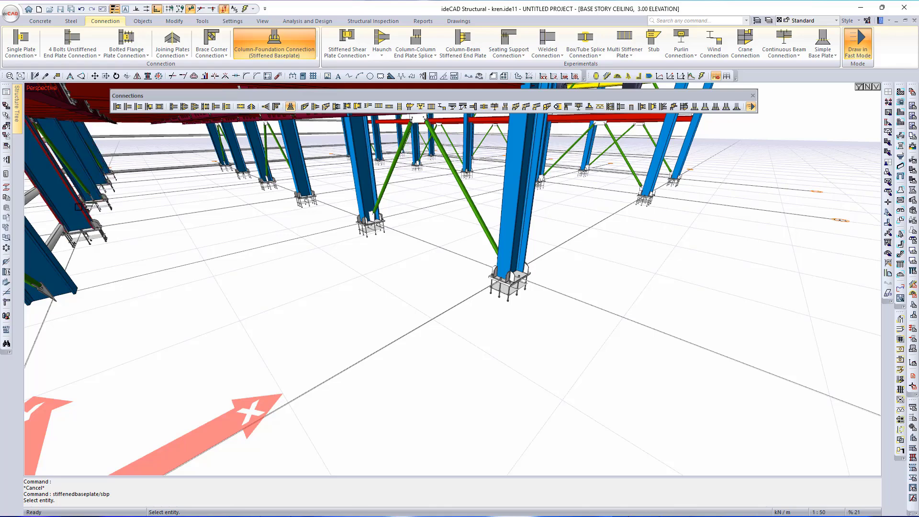
pyautogui.click(51, 283)
pyautogui.scroll(-5, 89, 277)
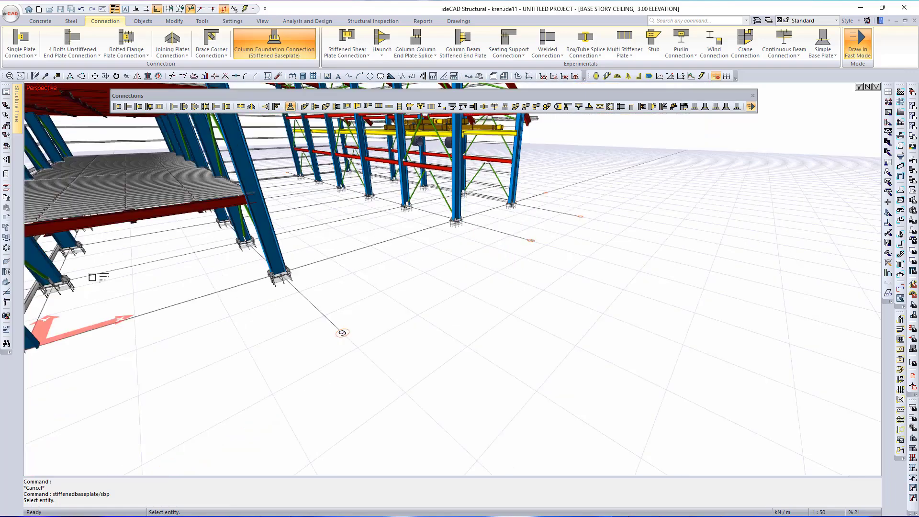
# End the stiffened baseplate command and hide the horizontal wall girts of the structure with the object filter.
pyautogui.scroll(-3, 61, 306)
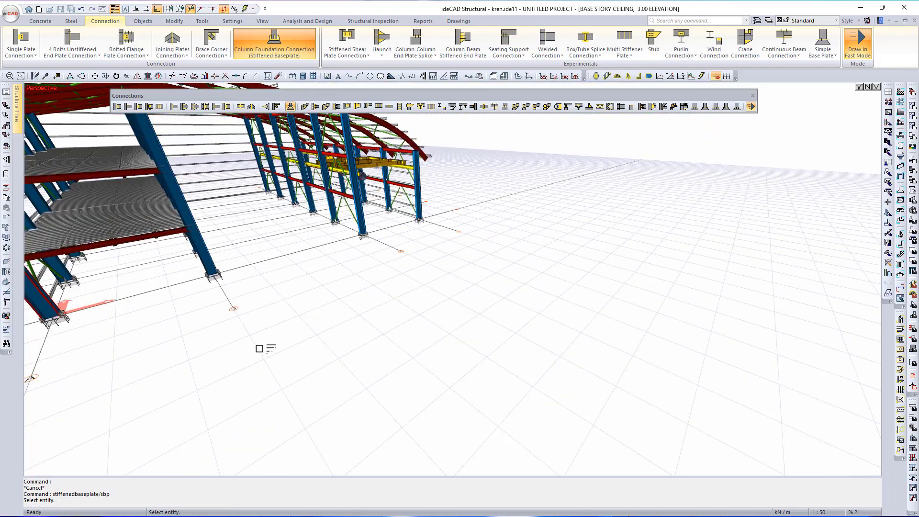
pyautogui.scroll(-3, 299, 347)
pyautogui.moveTo(468, 345); pyautogui.dragTo(341, 316, button='middle')
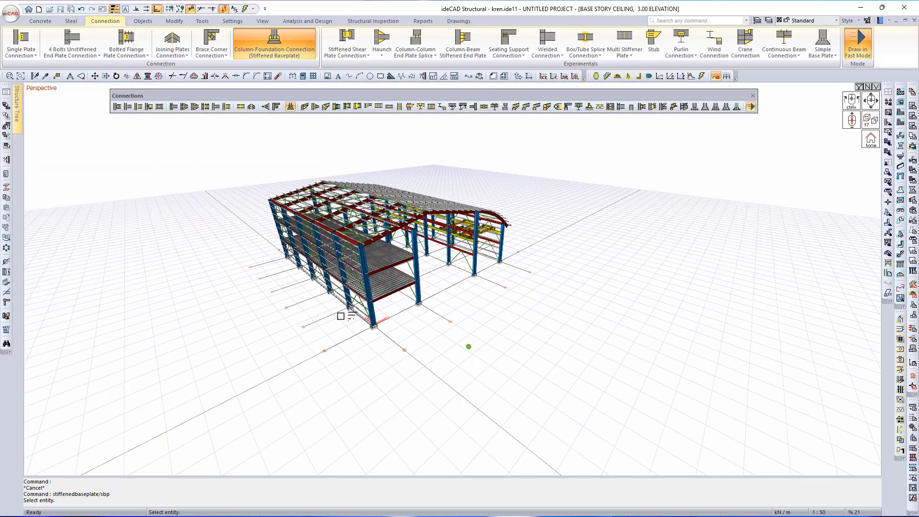
pyautogui.press('Escape')
pyautogui.scroll(6, 386, 318)
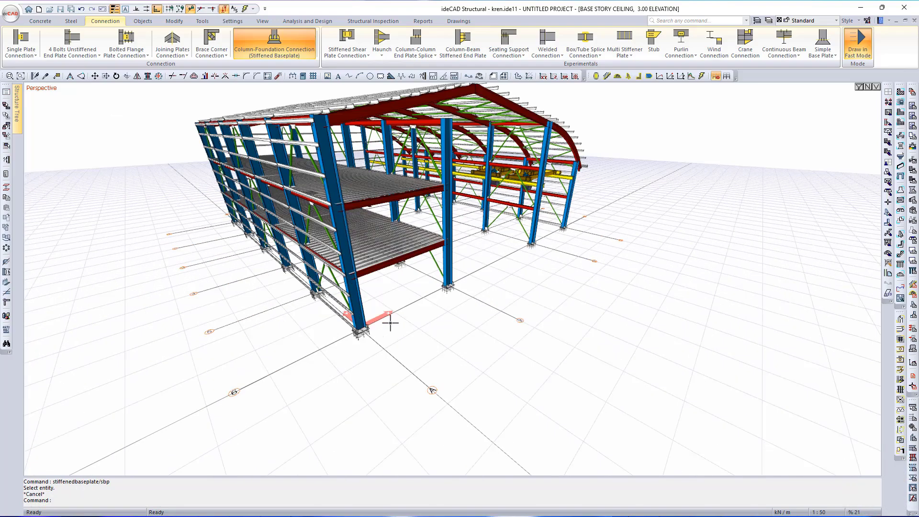
pyautogui.click(860, 87)
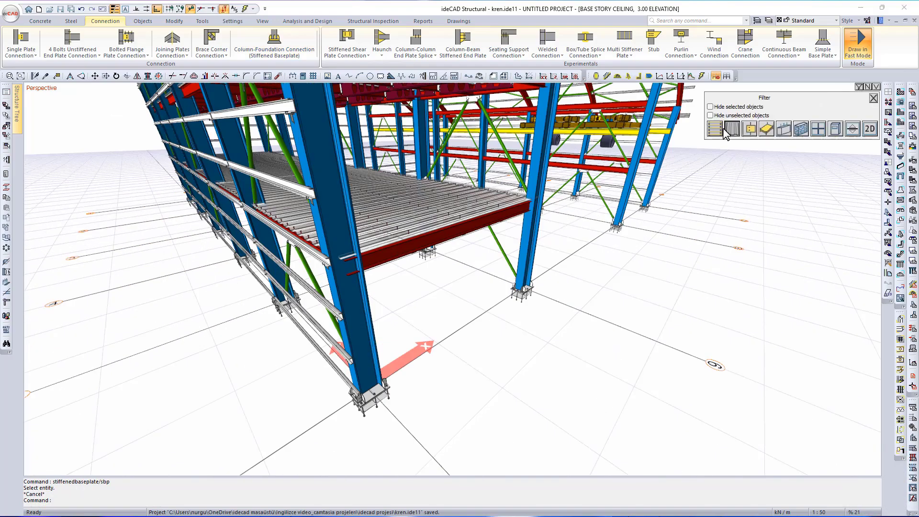
pyautogui.click(715, 128)
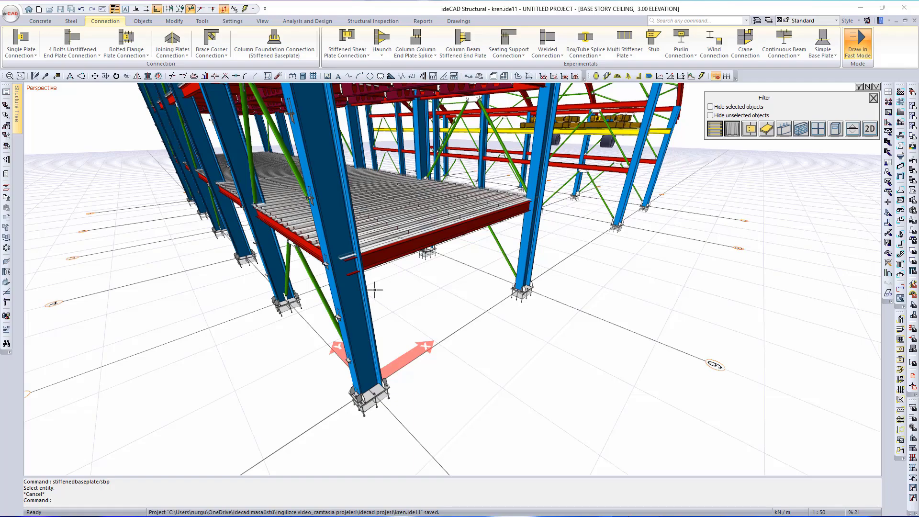
# Start a 4 Bolts Unstiffened End Plate Connection with fast mode off, picking the corner column and the end beam of the lower floor.
pyautogui.moveTo(355, 291)
pyautogui.mouseDown(button='middle')
pyautogui.moveTo(336, 286)
pyautogui.moveTo(303, 338)
pyautogui.moveTo(310, 374)
pyautogui.moveTo(333, 394)
pyautogui.mouseUp(button='middle')
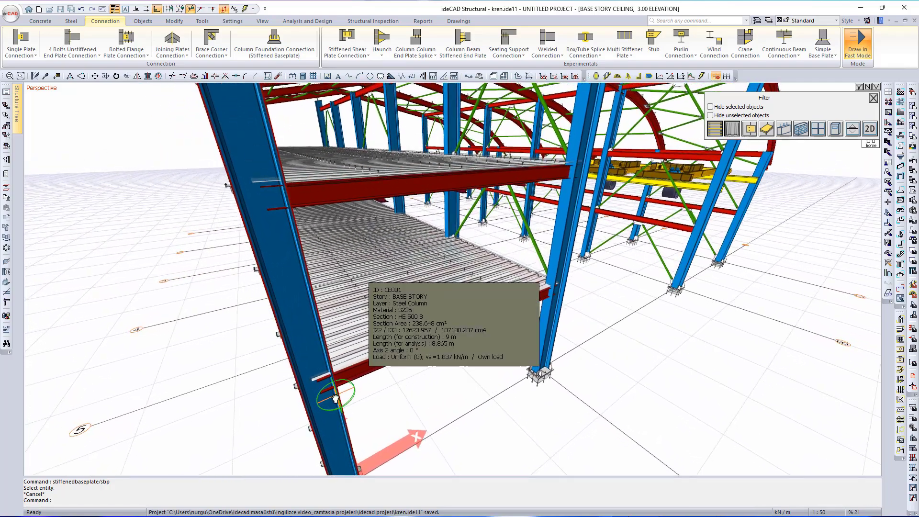
pyautogui.scroll(-8, 316, 324)
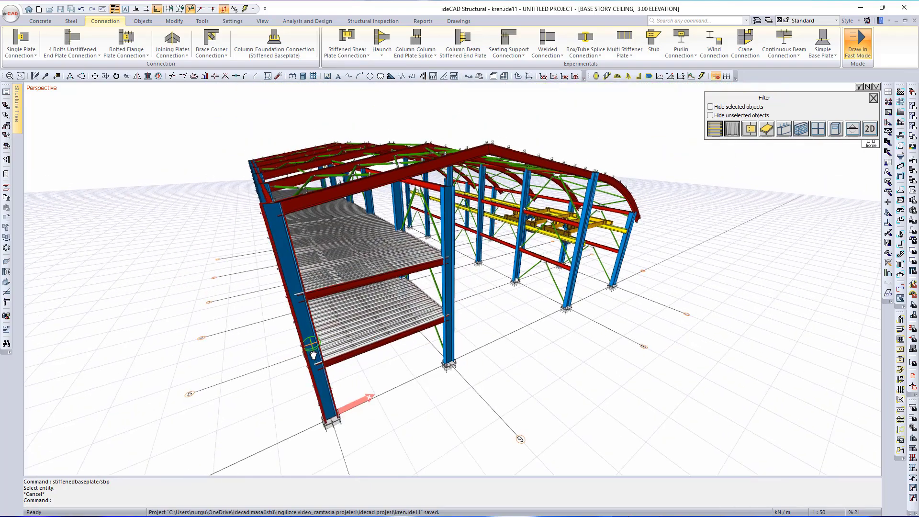
pyautogui.scroll(1, 293, 362)
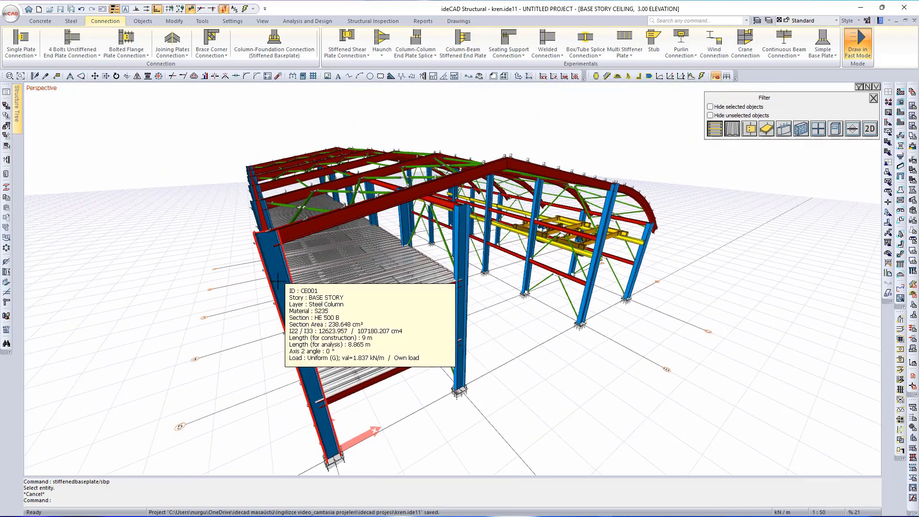
pyautogui.moveTo(323, 405); pyautogui.dragTo(303, 323, button='middle')
pyautogui.scroll(5, 303, 324)
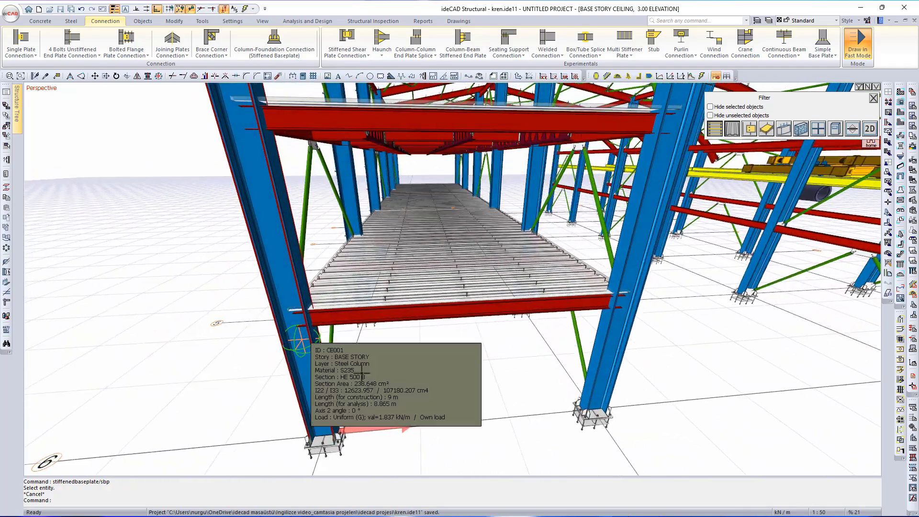
pyautogui.scroll(1, 338, 338)
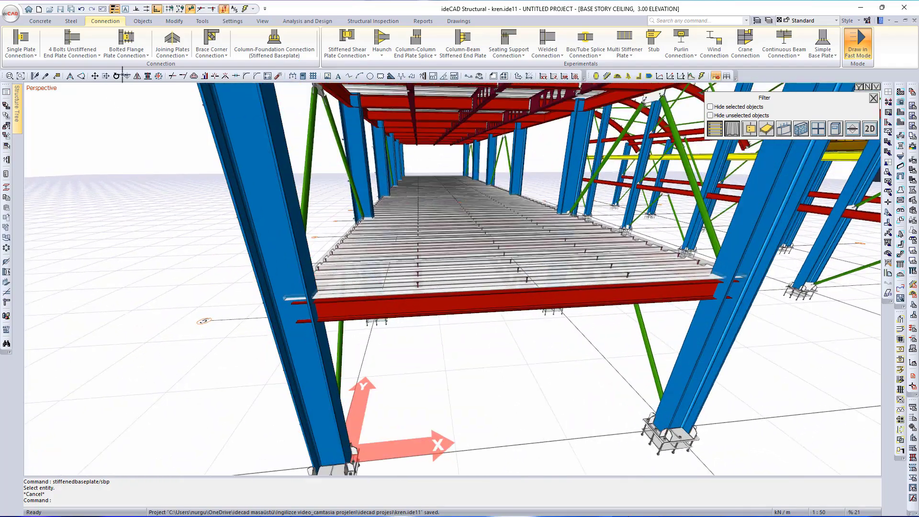
pyautogui.click(78, 35)
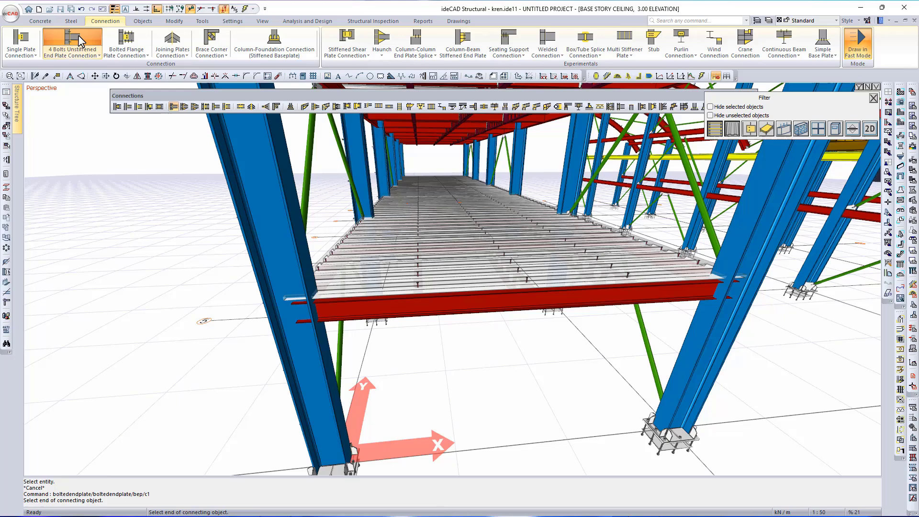
pyautogui.click(875, 98)
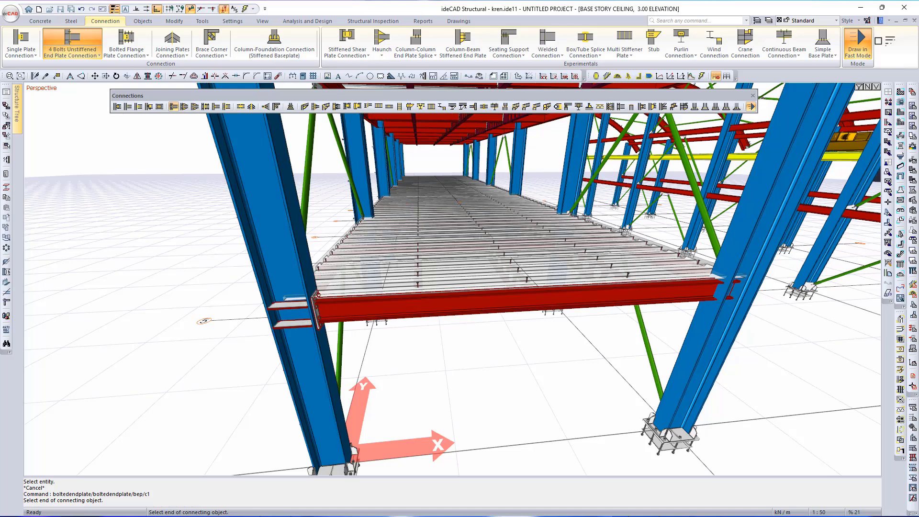
pyautogui.click(854, 49)
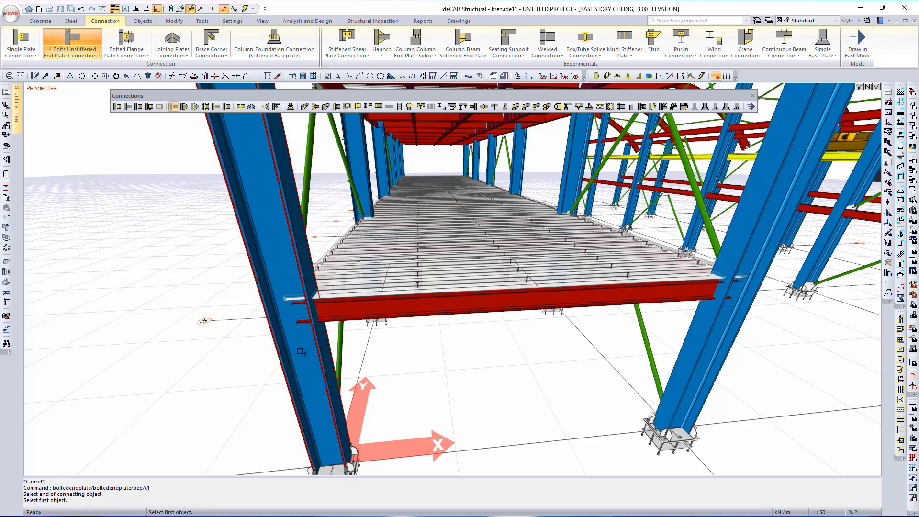
pyautogui.click(301, 352)
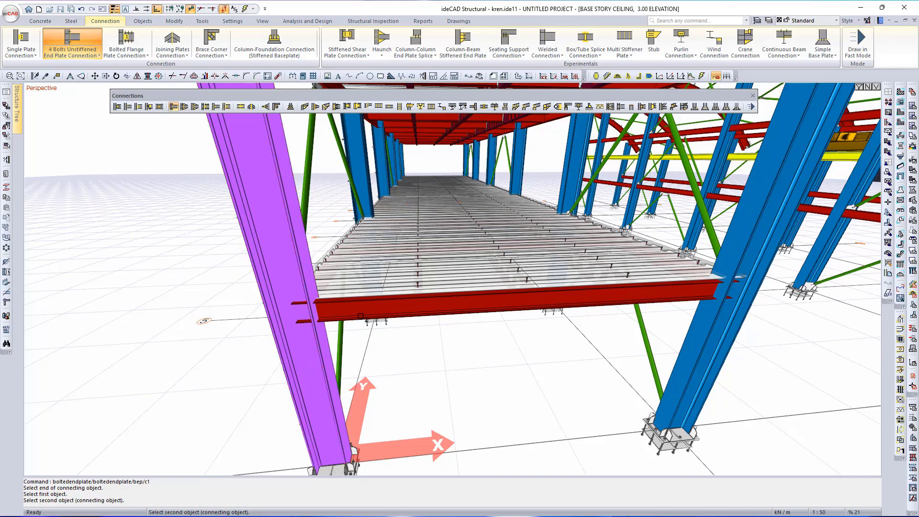
pyautogui.click(361, 316)
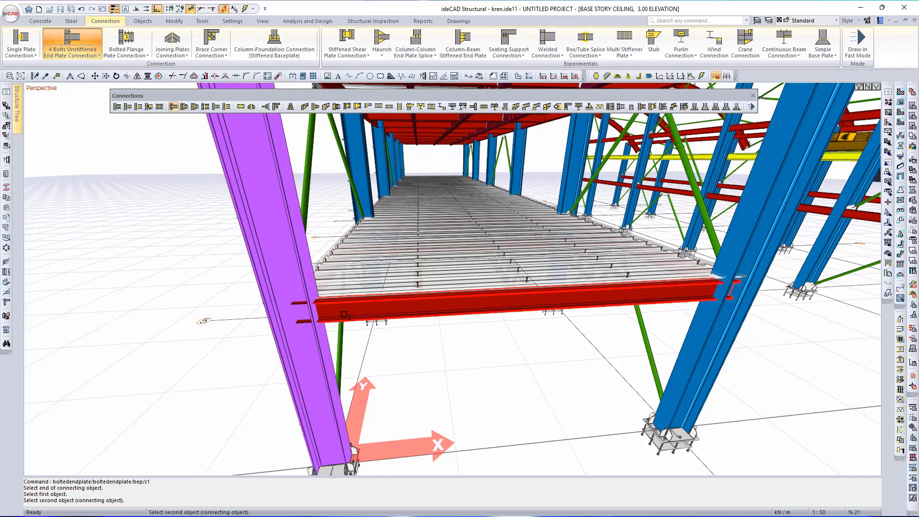
# Examine the end plate connection from several angles in the 3D preview and review its end plate dimensions.
pyautogui.moveTo(617, 312); pyautogui.dragTo(471, 310)
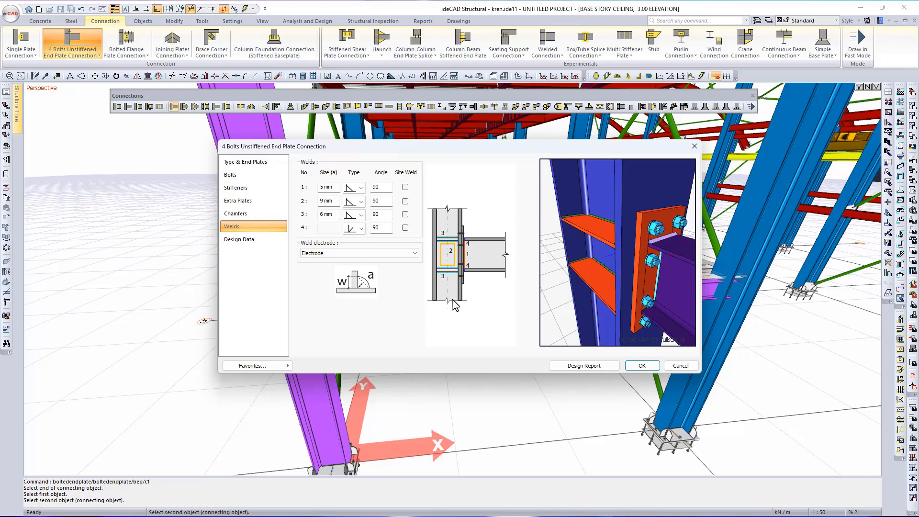
pyautogui.moveTo(649, 290)
pyautogui.mouseDown()
pyautogui.moveTo(555, 287)
pyautogui.moveTo(551, 302)
pyautogui.moveTo(645, 309)
pyautogui.moveTo(648, 296)
pyautogui.mouseUp()
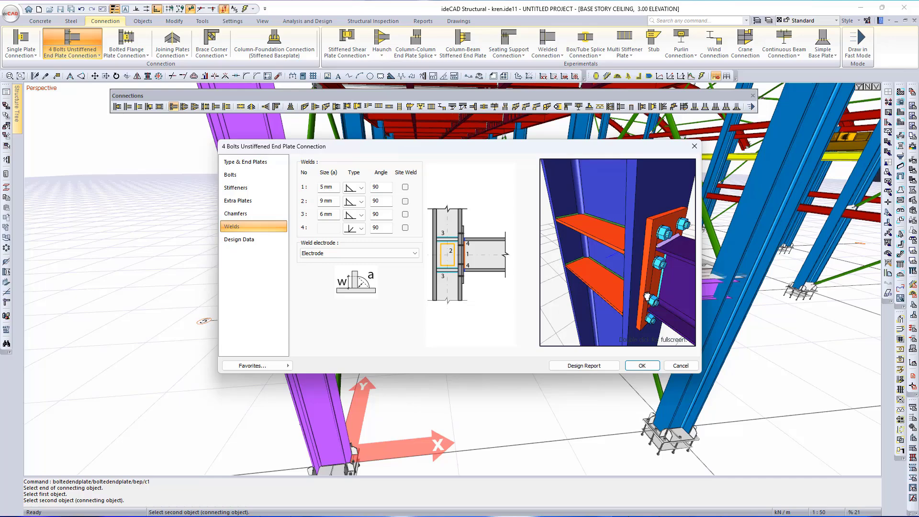
pyautogui.moveTo(648, 296); pyautogui.dragTo(648, 296)
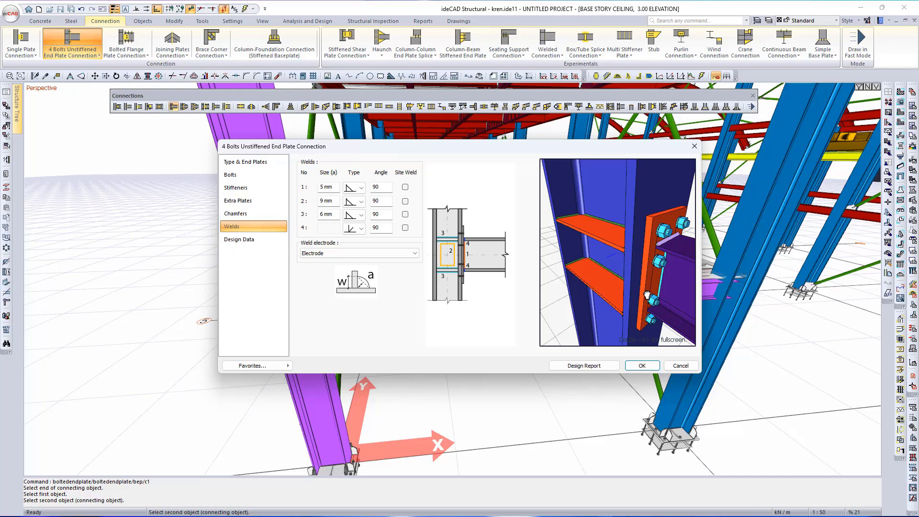
pyautogui.moveTo(647, 295); pyautogui.dragTo(653, 286)
pyautogui.click(254, 162)
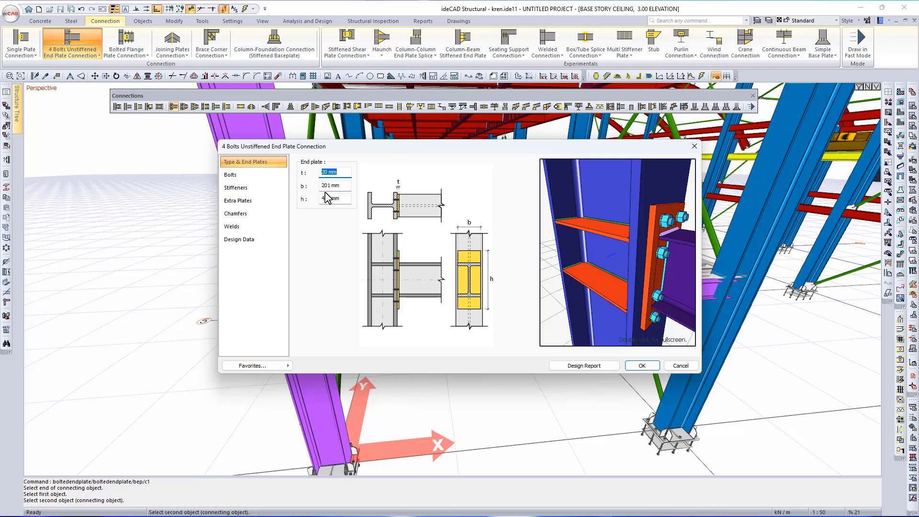
# Review the bolt spacing, hole type, bolt size, bolt grade and workshop bolt options, keeping M22 and ISO 10.9.
pyautogui.click(263, 176)
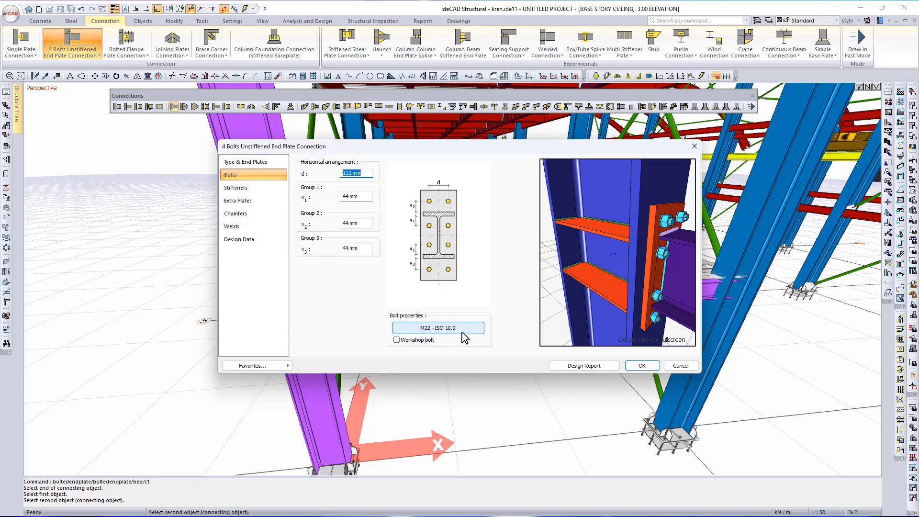
pyautogui.click(420, 327)
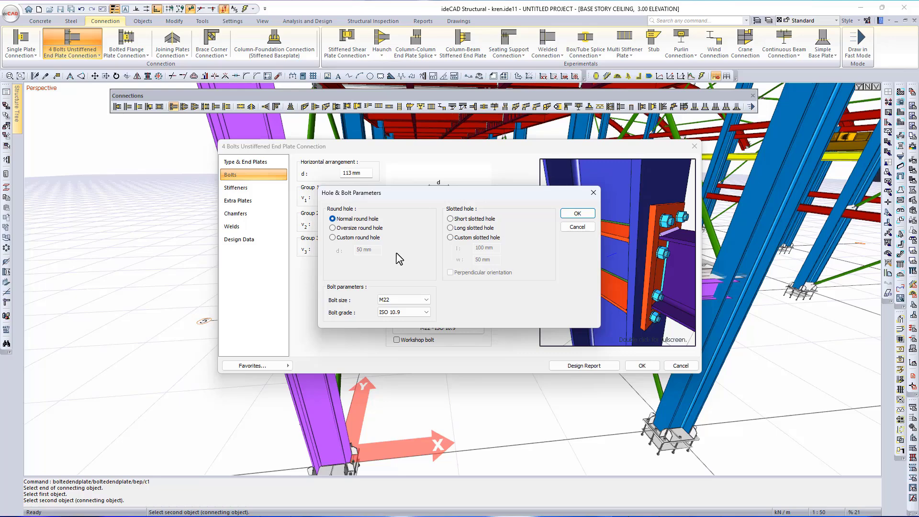
pyautogui.click(406, 301)
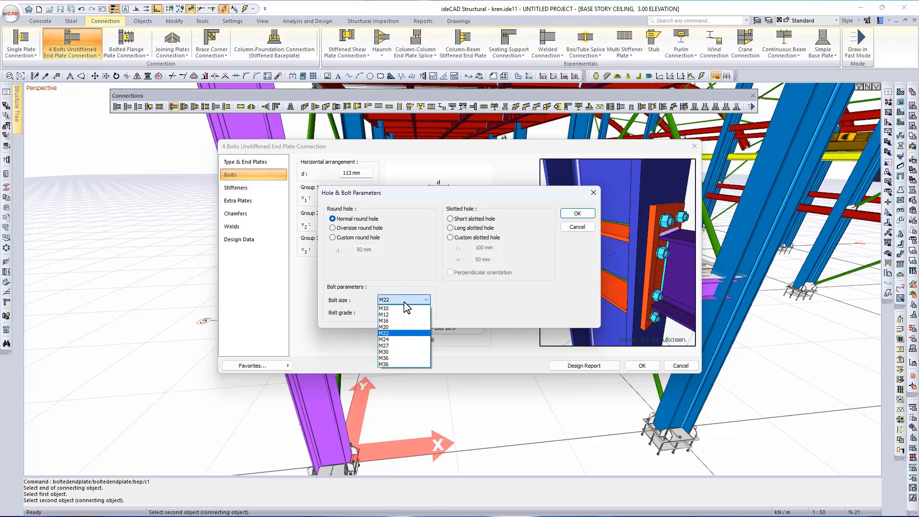
pyautogui.click(404, 302)
pyautogui.click(403, 314)
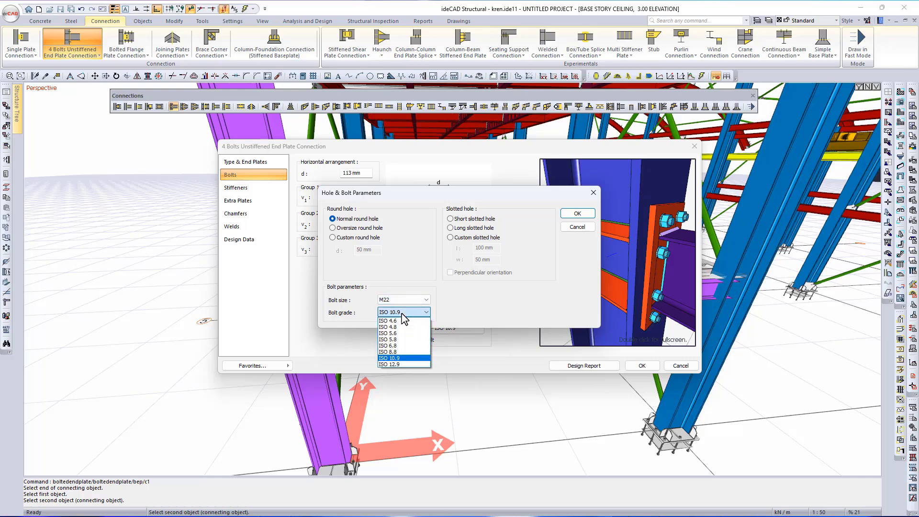
pyautogui.click(402, 314)
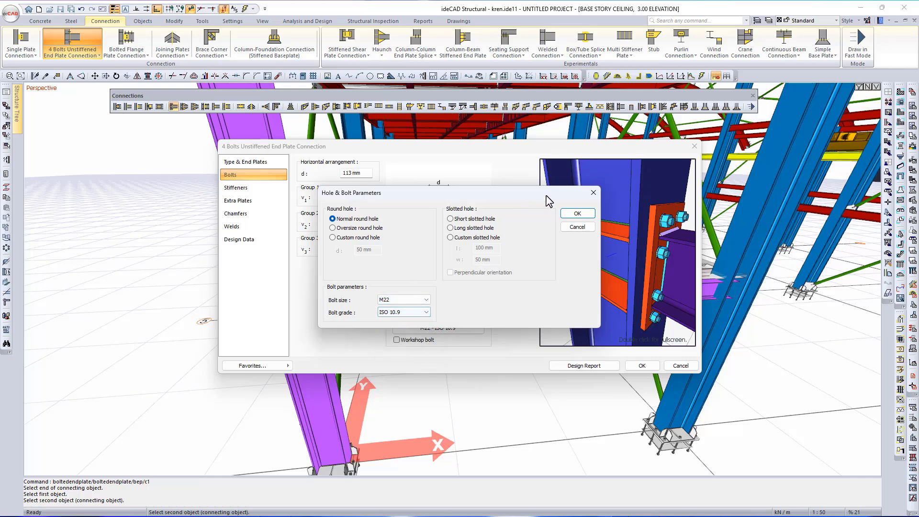
pyautogui.click(577, 214)
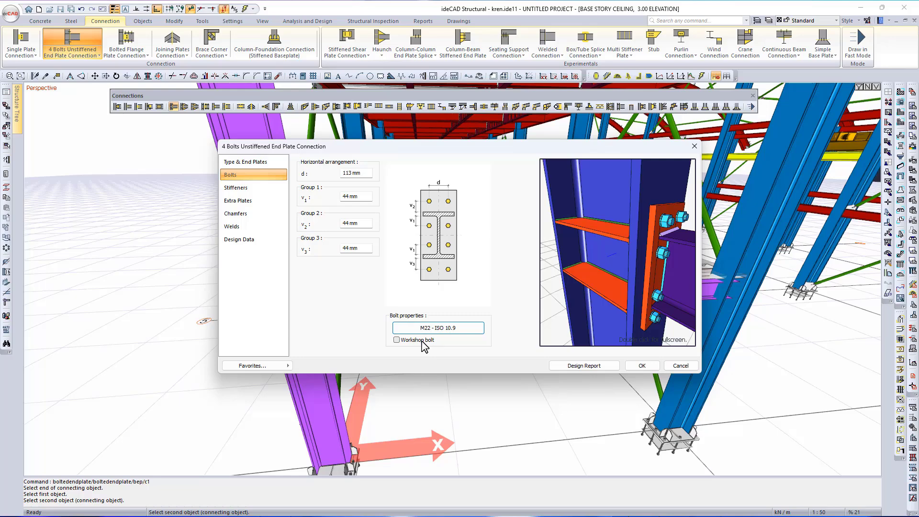
pyautogui.click(396, 340)
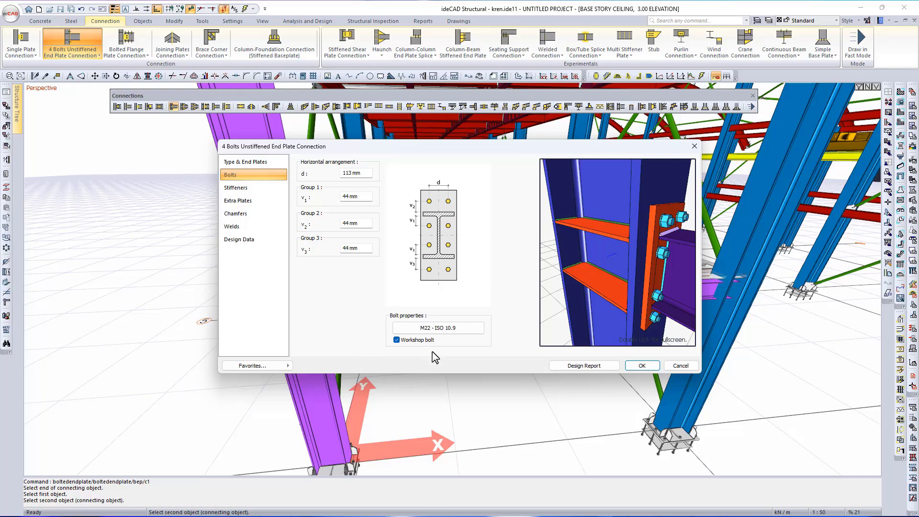
pyautogui.click(425, 340)
# Review the continuity plate stiffeners in the settings and 3D preview, and try the horizontal stiffener option.
pyautogui.click(268, 195)
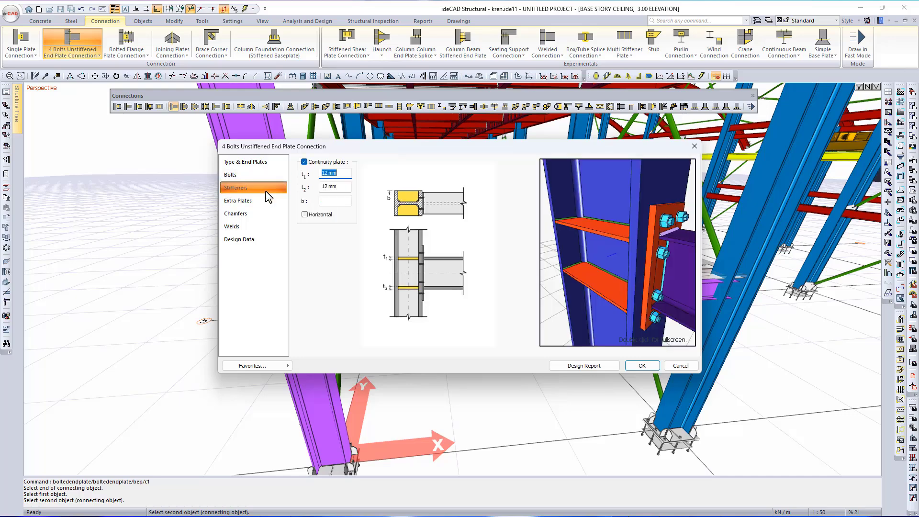
pyautogui.moveTo(645, 258); pyautogui.dragTo(646, 245)
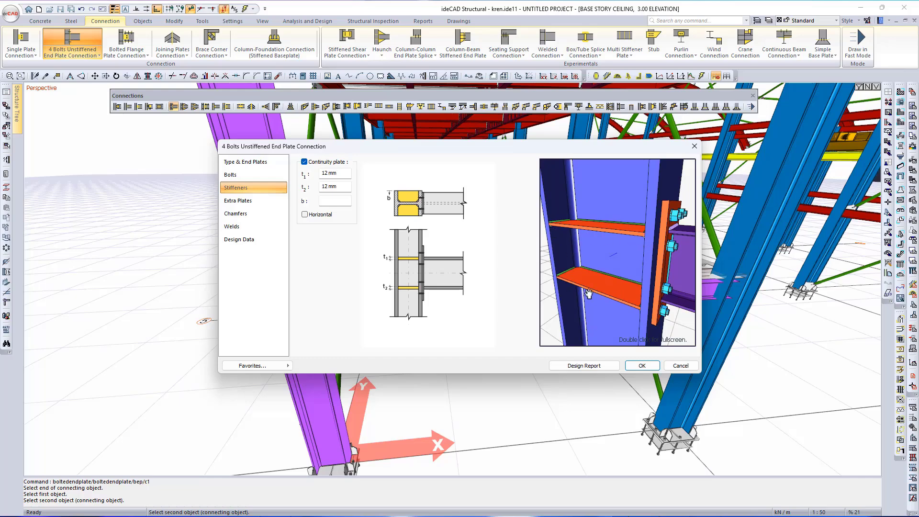
pyautogui.moveTo(673, 310); pyautogui.dragTo(647, 298)
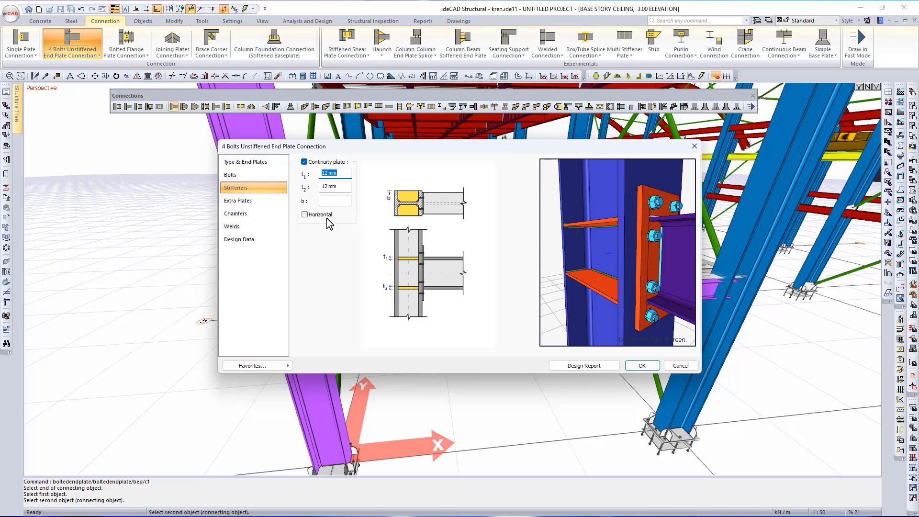
pyautogui.click(316, 216)
pyautogui.click(316, 217)
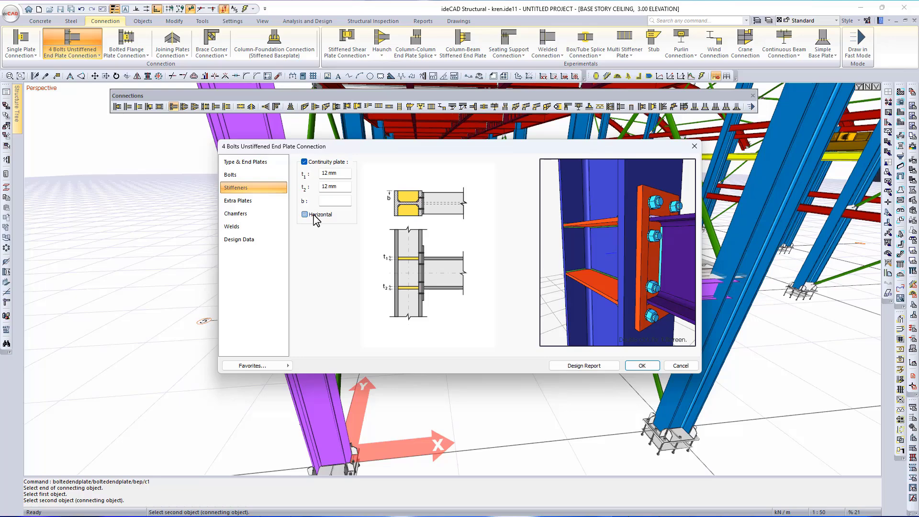
# Try adding a web doubler plate to the connection and switch it back off.
pyautogui.click(262, 207)
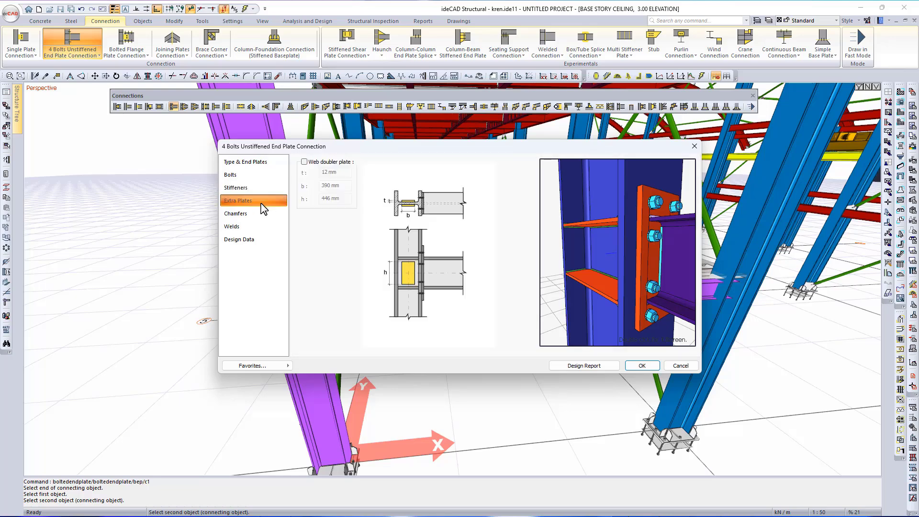
pyautogui.click(319, 163)
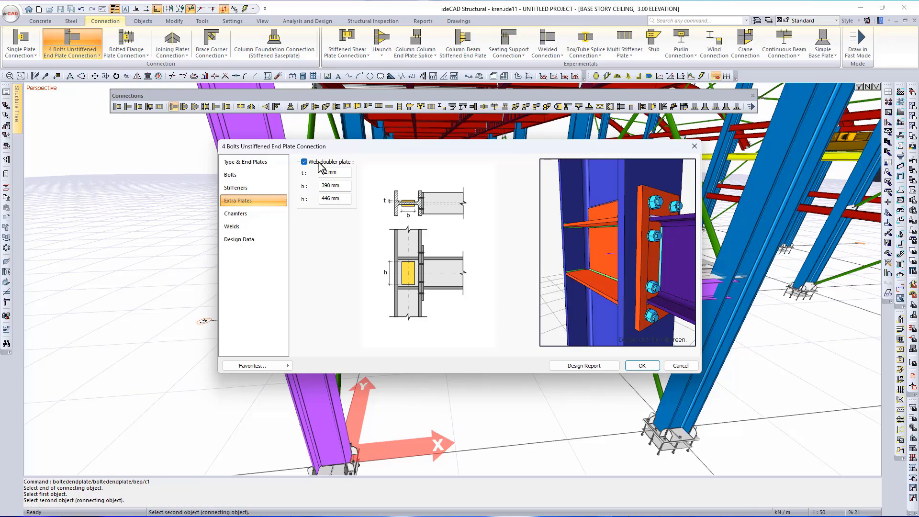
pyautogui.click(320, 163)
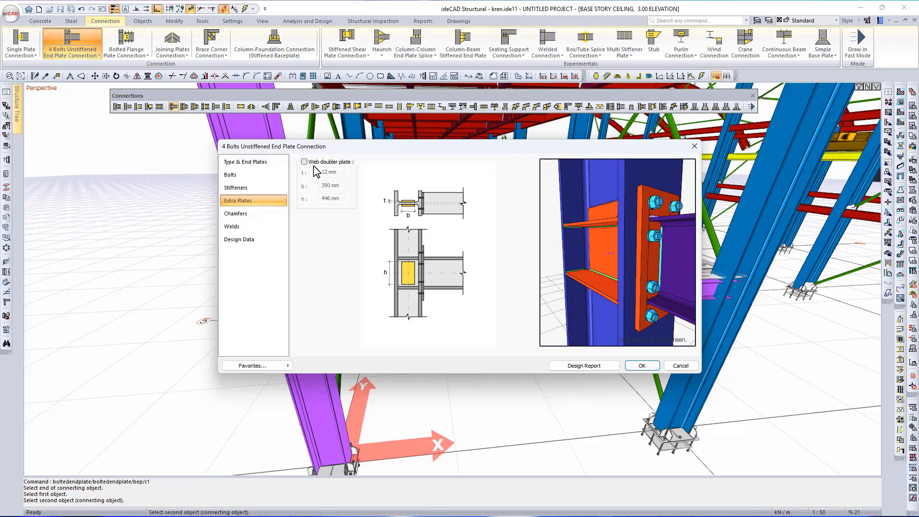
# Examine the continuity plate chamfers in the connection settings and from several angles in the 3D preview.
pyautogui.click(257, 217)
pyautogui.moveTo(602, 261); pyautogui.dragTo(621, 245)
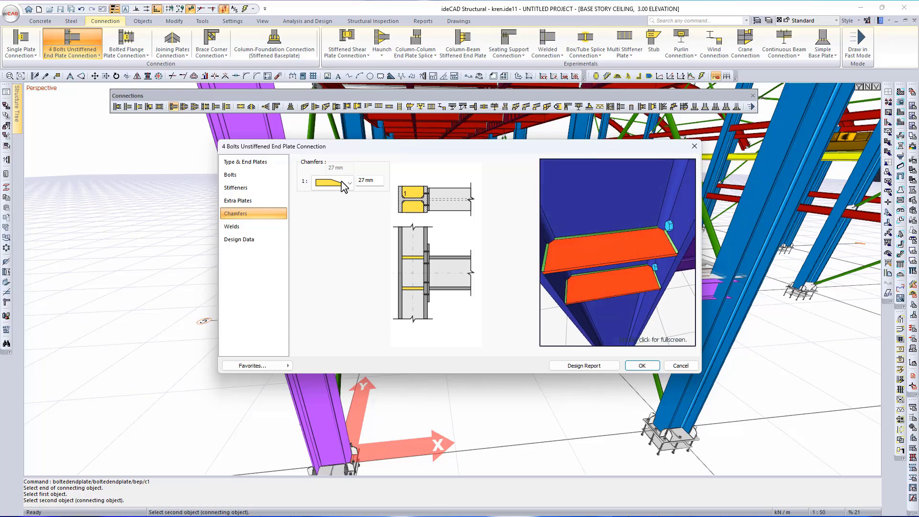
pyautogui.doubleClick(605, 264)
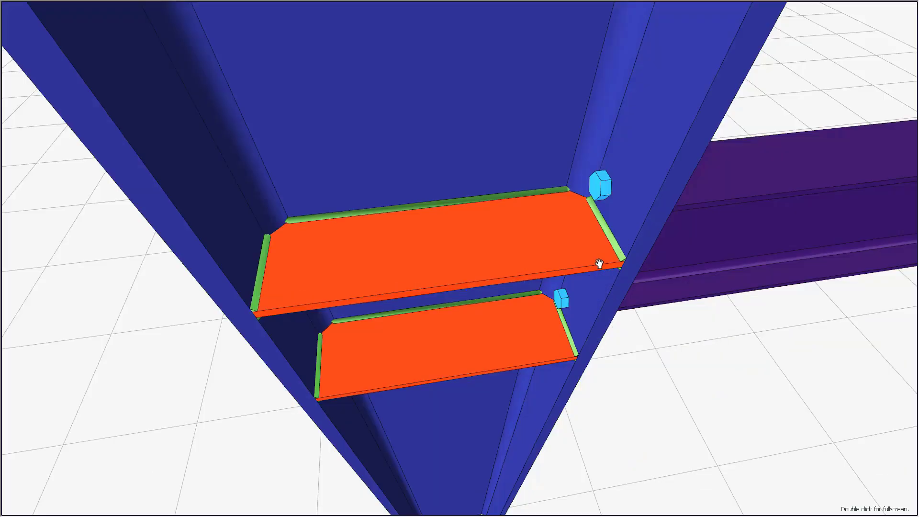
pyautogui.moveTo(473, 285); pyautogui.dragTo(494, 269)
pyautogui.doubleClick(495, 265)
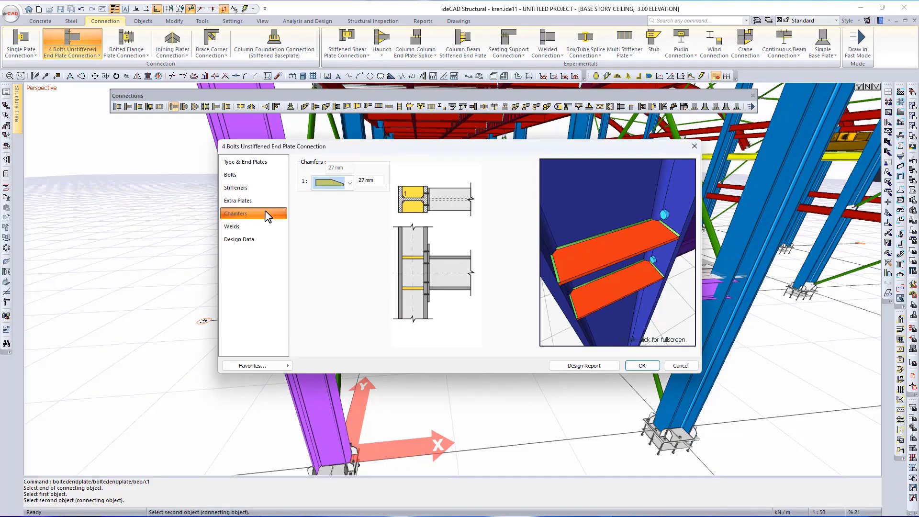
pyautogui.moveTo(657, 299); pyautogui.dragTo(567, 277)
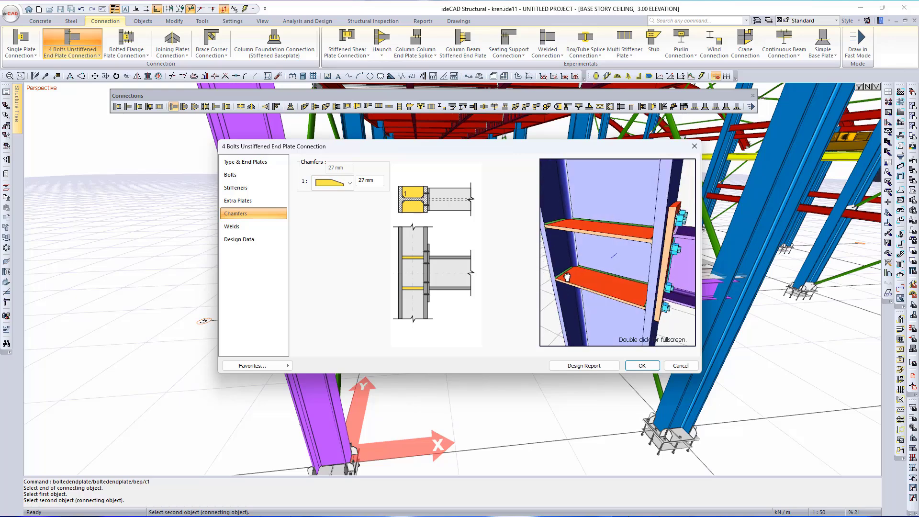
# Review the weld sizes and electrode, the connection elements material, and the favorites options of the end plate connection.
pyautogui.click(234, 227)
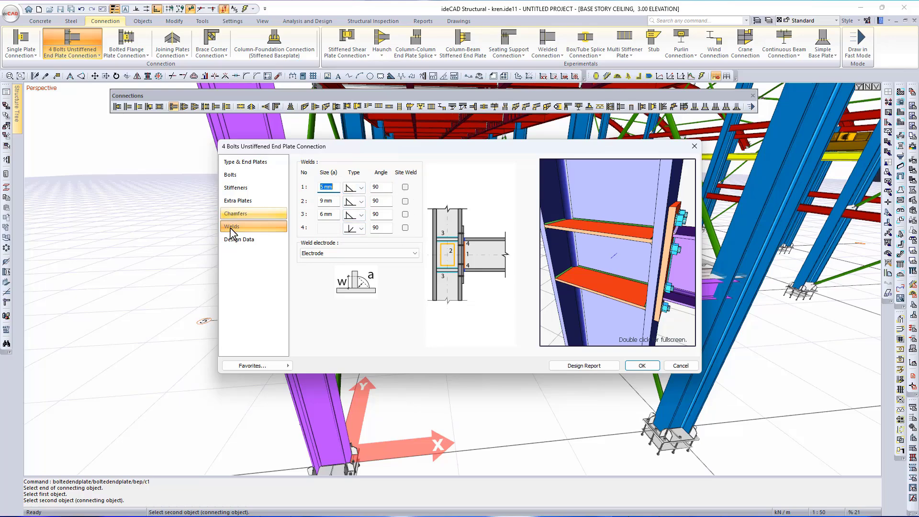
pyautogui.click(235, 242)
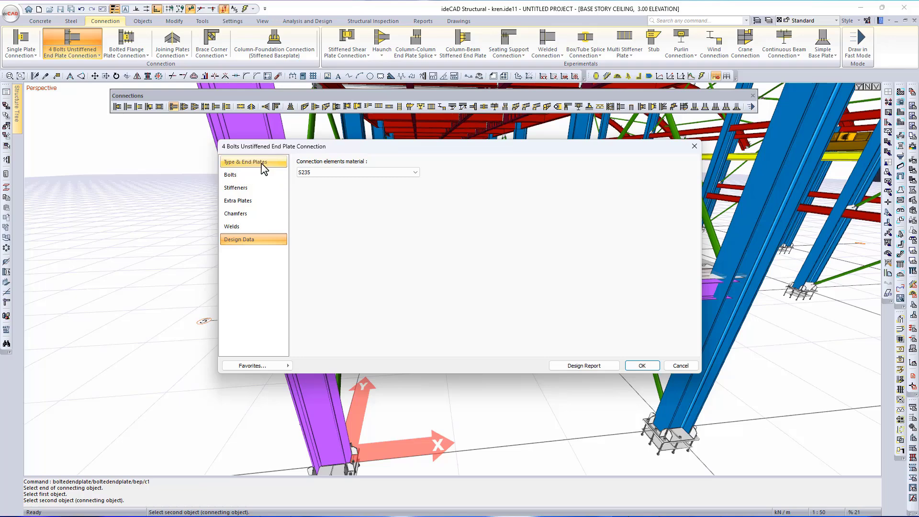
pyautogui.click(289, 366)
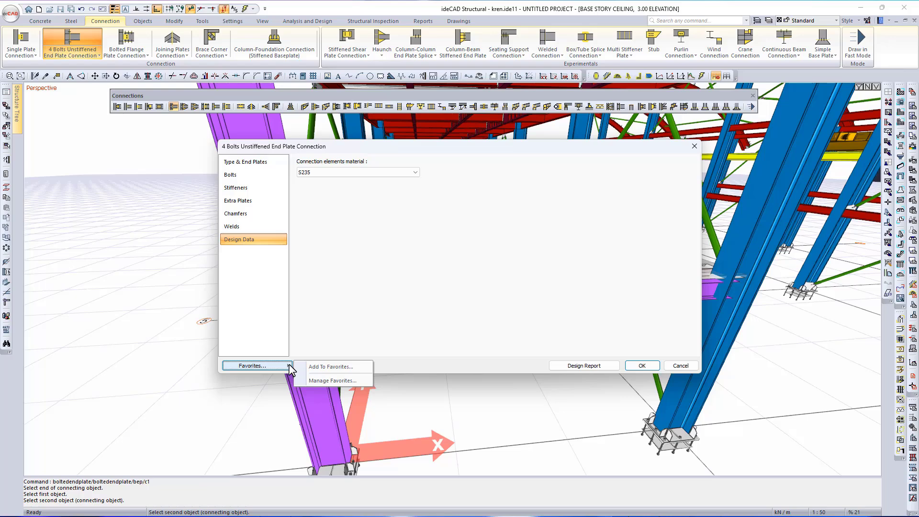
# Read through the connection design report, covering the elements, plates, bolts, welds, geometry checks and strength checks.
pyautogui.click(585, 365)
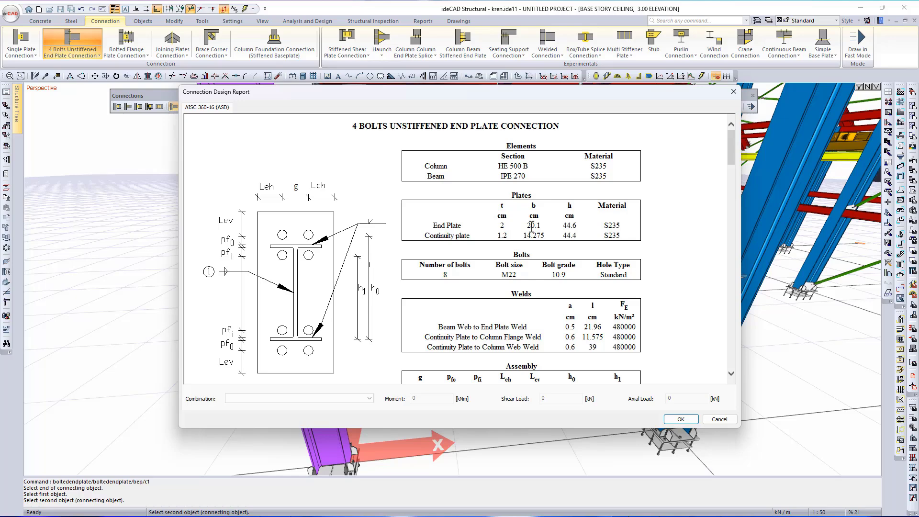
pyautogui.scroll(-2, 556, 273)
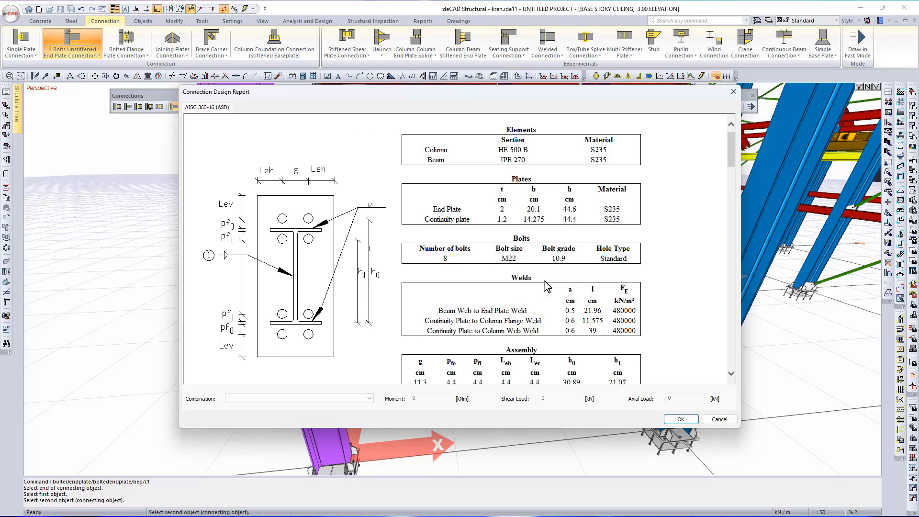
pyautogui.scroll(-1, 554, 313)
pyautogui.scroll(-1, 553, 314)
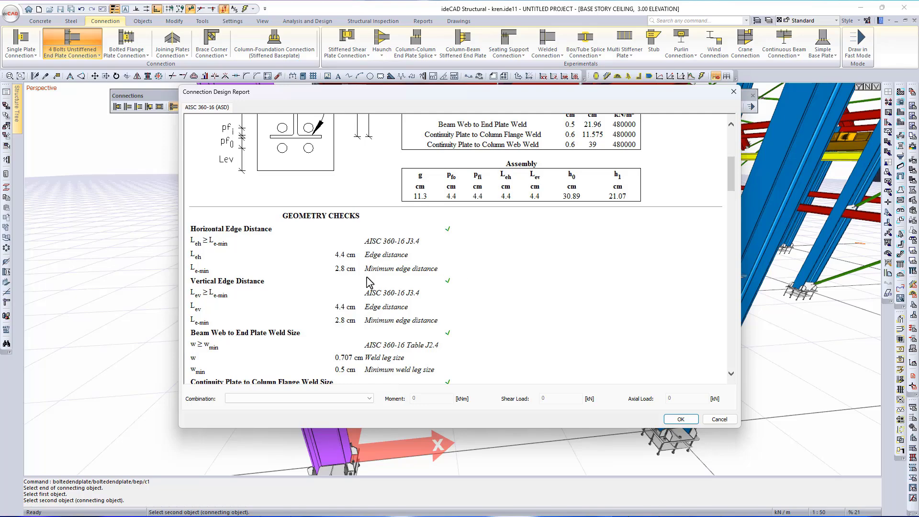
pyautogui.scroll(-2, 300, 257)
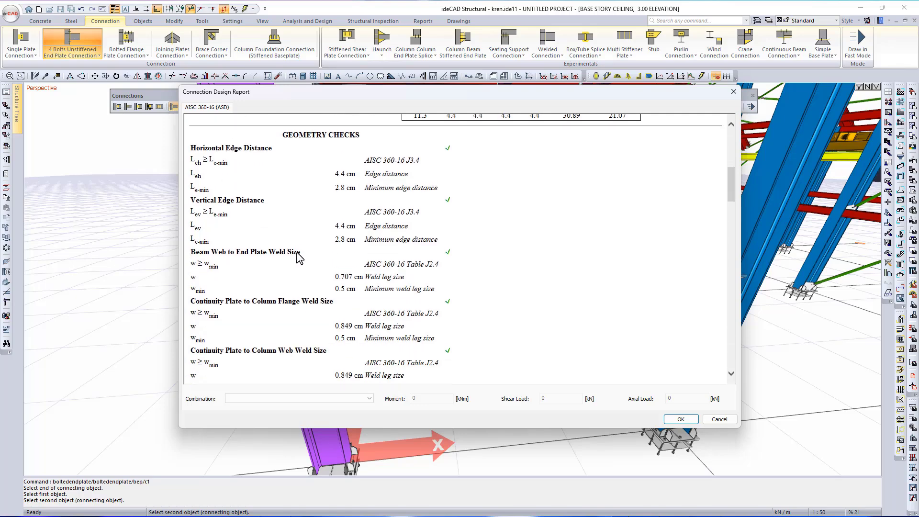
pyautogui.scroll(-3, 299, 259)
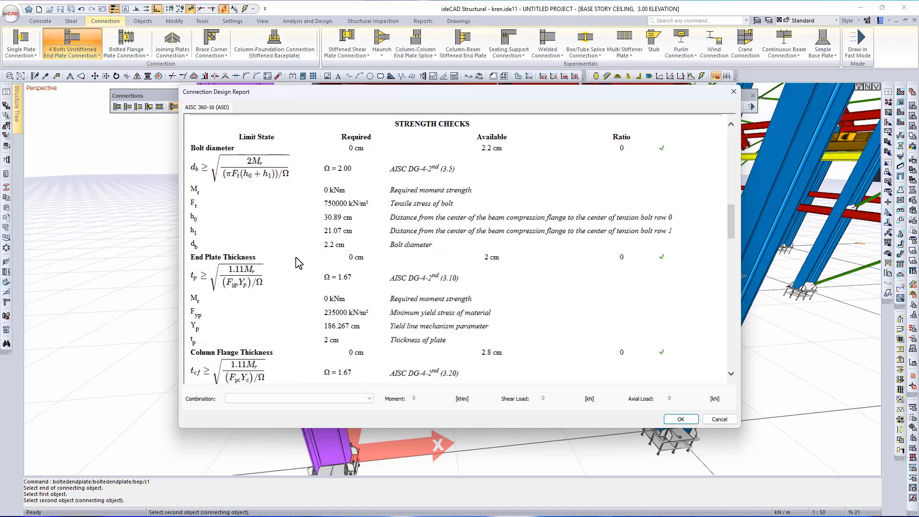
pyautogui.moveTo(461, 280); pyautogui.dragTo(324, 283)
pyautogui.scroll(-2, 343, 336)
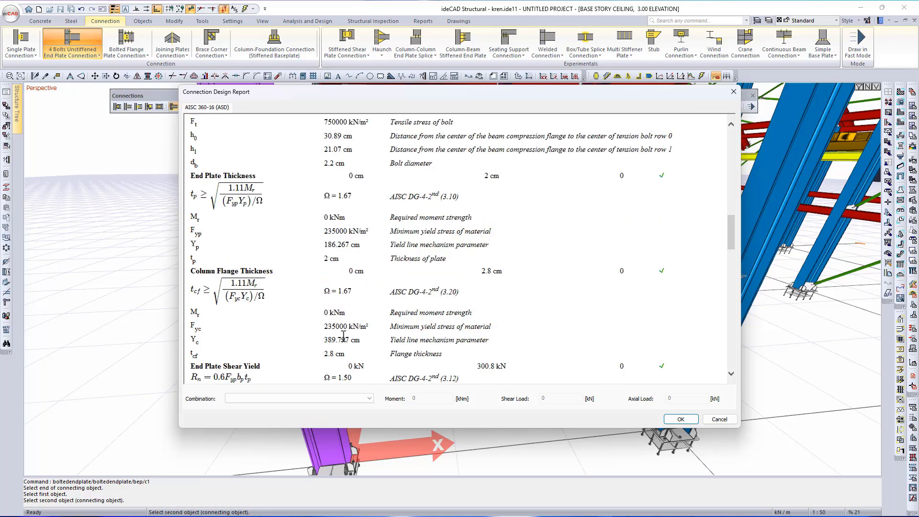
pyautogui.scroll(-15, 343, 336)
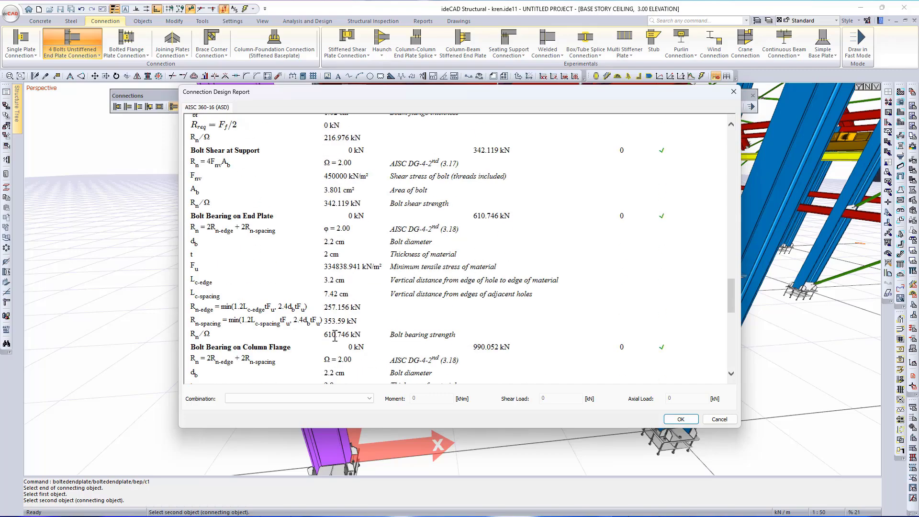
pyautogui.scroll(-5, 334, 336)
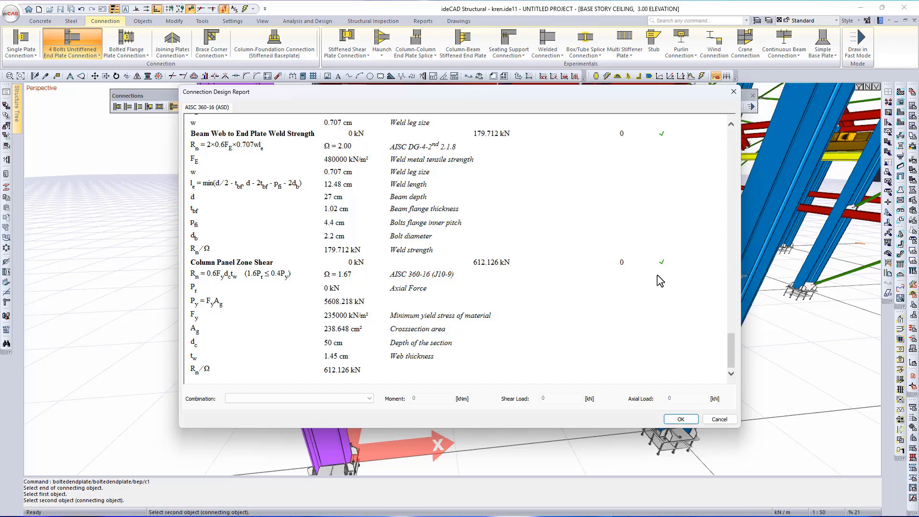
pyautogui.click(680, 419)
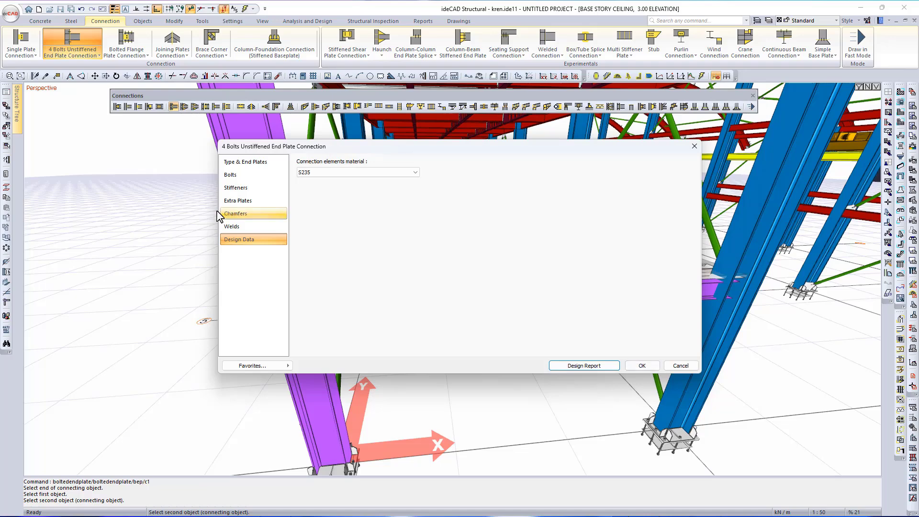
# Accept the configured 4-bolt unstiffened end plate connection and add the same connection at the lower floor beam's opposite end.
pyautogui.click(245, 162)
pyautogui.click(644, 366)
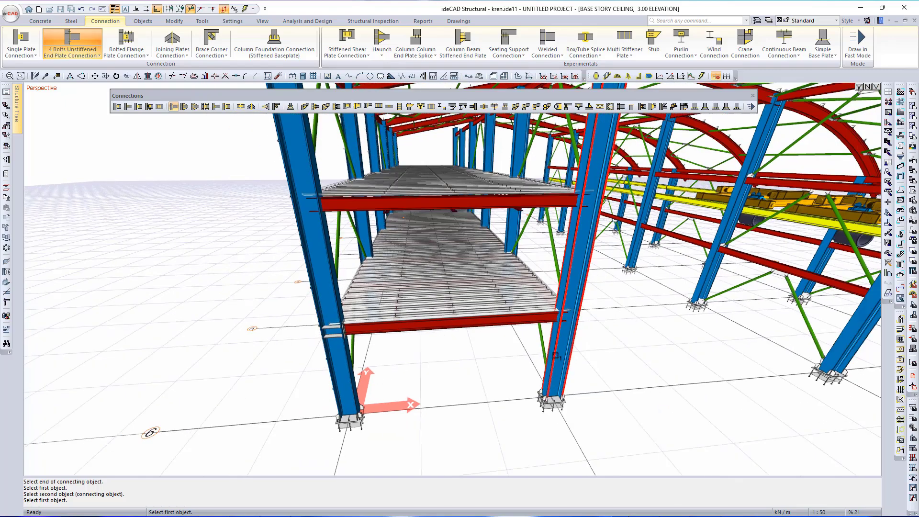
pyautogui.click(558, 356)
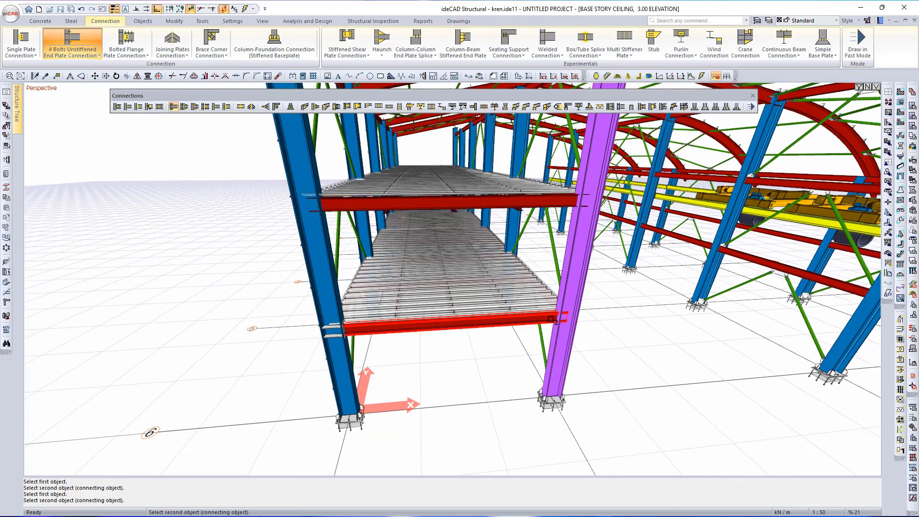
pyautogui.click(537, 327)
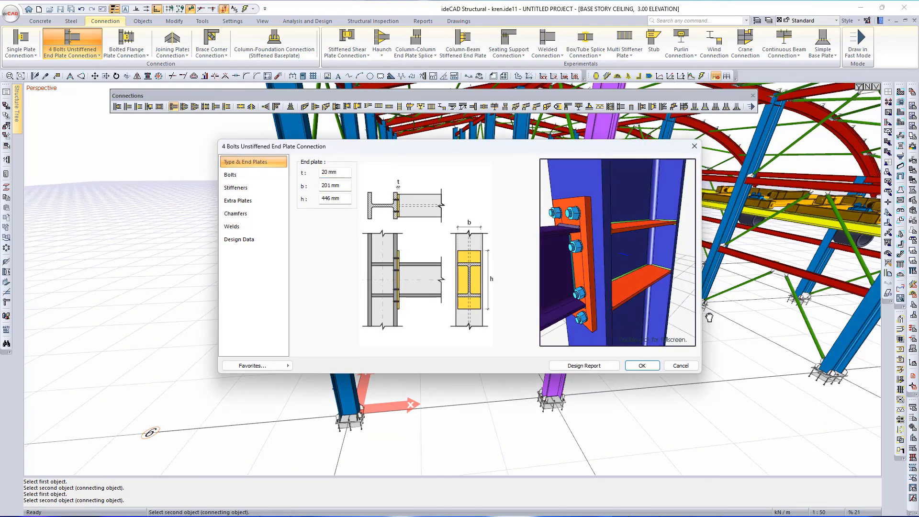
pyautogui.click(646, 365)
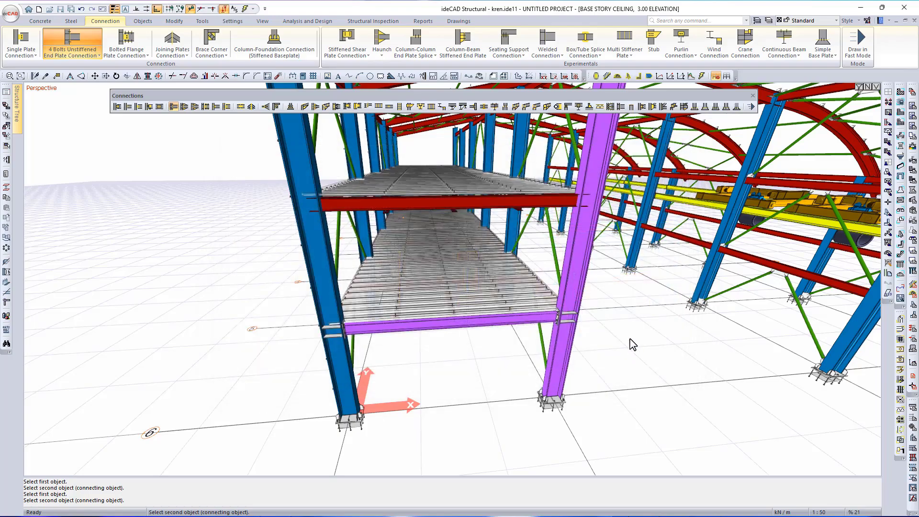
# Add 4-bolt unstiffened end plate connections between the upper floor beam and the columns at both of its ends.
pyautogui.scroll(-4, 578, 250)
pyautogui.moveTo(579, 250); pyautogui.dragTo(573, 267, button='middle')
pyautogui.scroll(3, 572, 267)
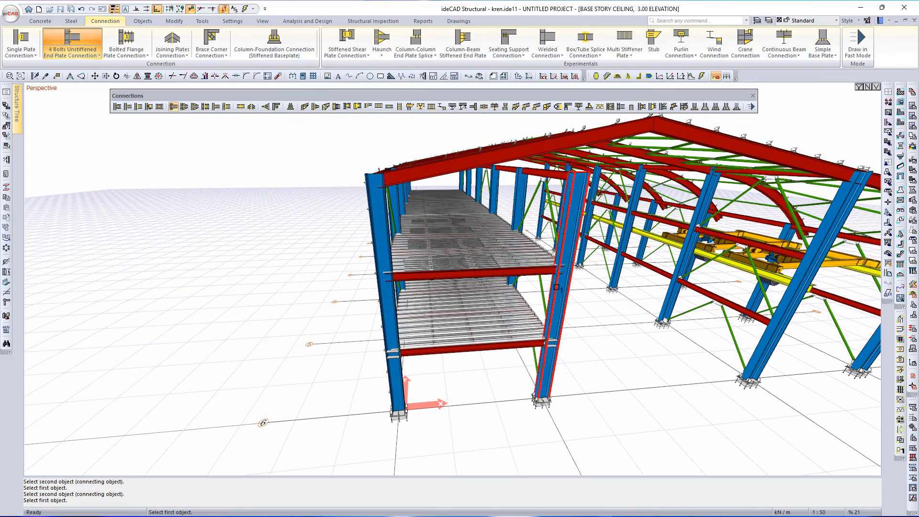
pyautogui.click(573, 267)
pyautogui.click(551, 267)
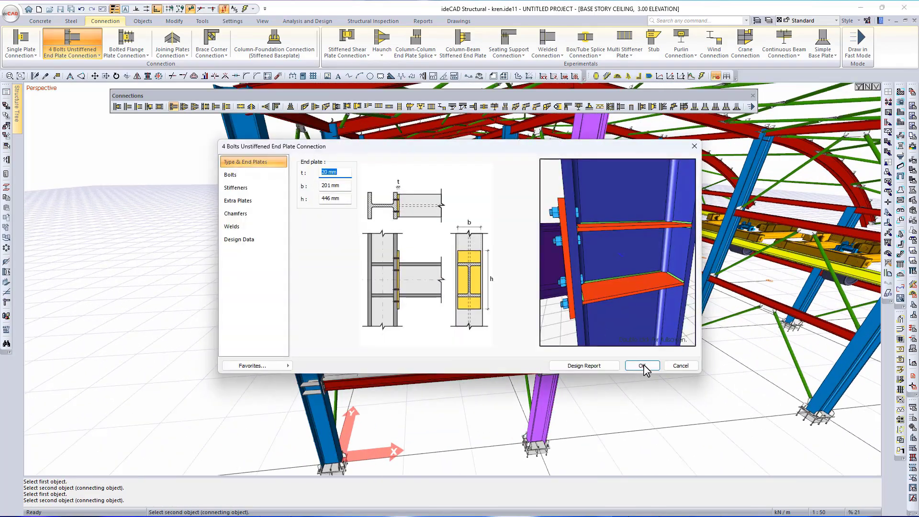
pyautogui.click(644, 367)
pyautogui.click(292, 302)
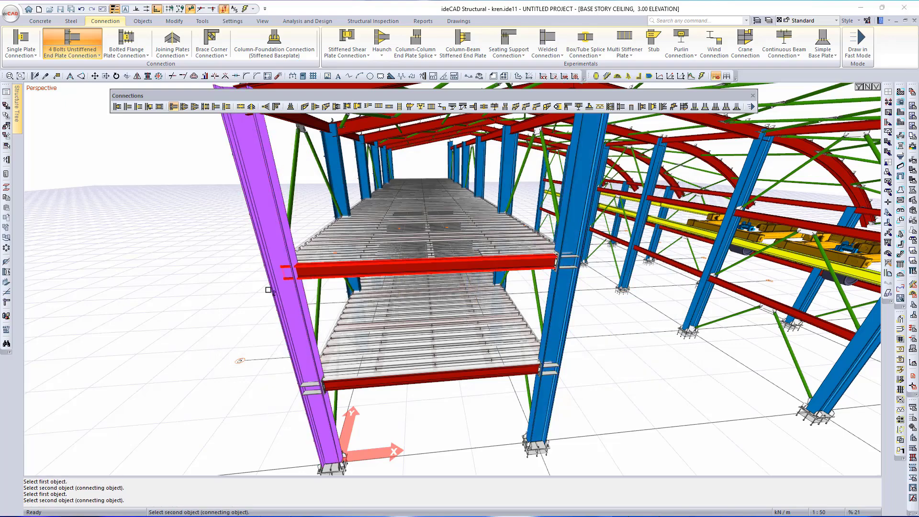
pyautogui.click(307, 273)
pyautogui.click(643, 366)
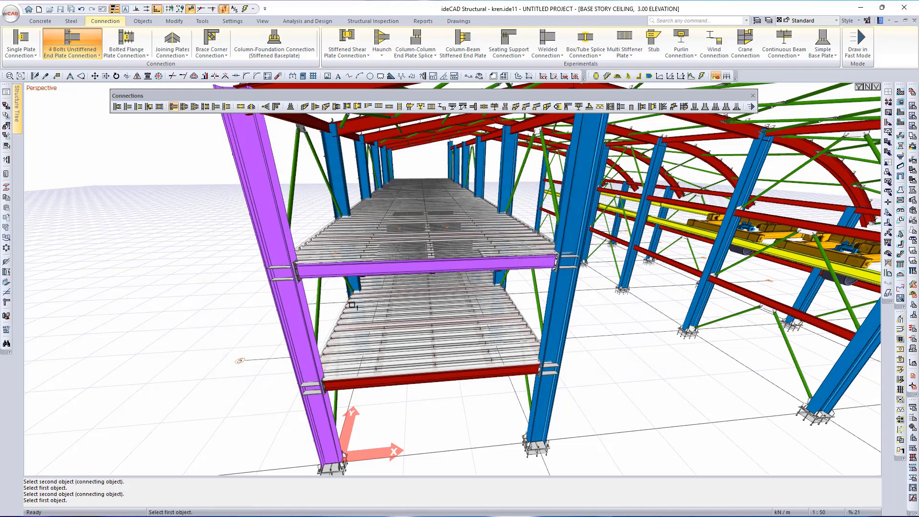
pyautogui.scroll(-3, 336, 307)
pyautogui.keyDown('ctrl'); pyautogui.moveTo(324, 302); pyautogui.dragTo(326, 335, button='middle'); pyautogui.keyUp('ctrl')
pyautogui.scroll(1, 292, 279)
pyautogui.scroll(2, 291, 279)
pyautogui.press('Escape')
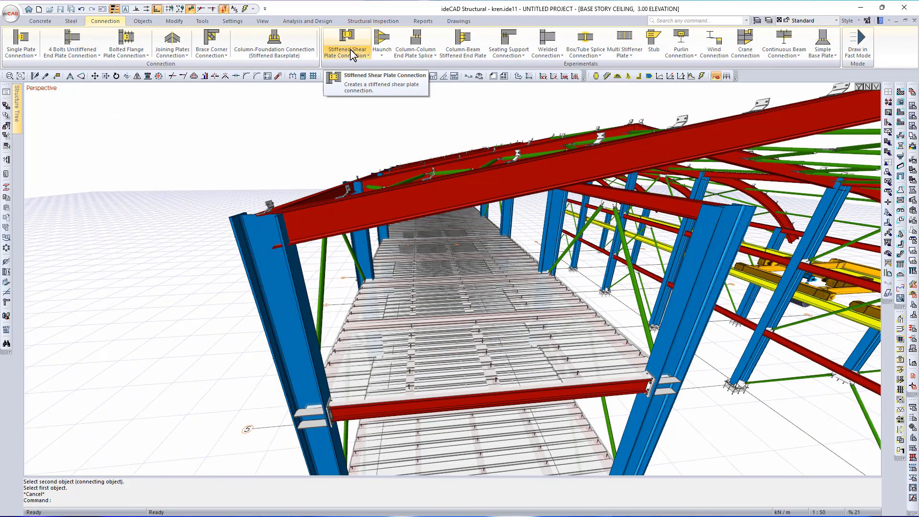
# Start an eaves haunch connection between the outer front column and the roof rafter, keeping the Bolted type after trying Welded.
pyautogui.click(383, 58)
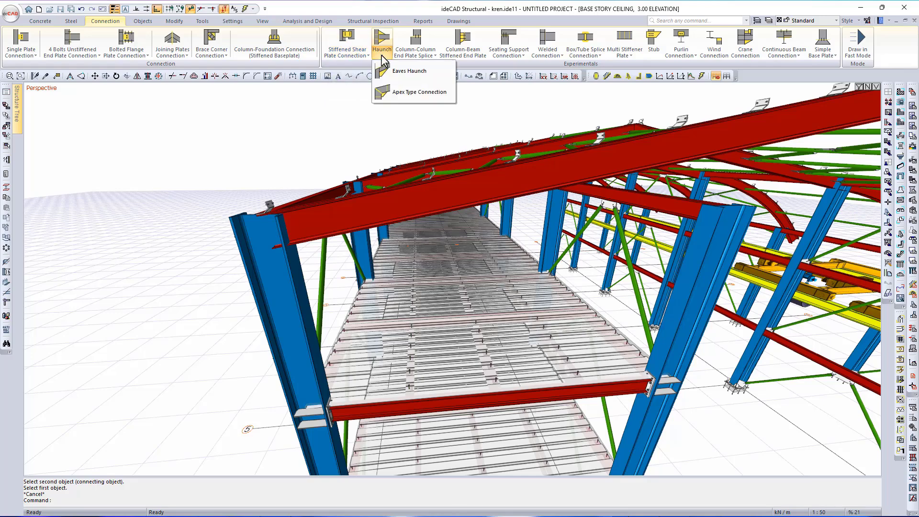
pyautogui.click(437, 73)
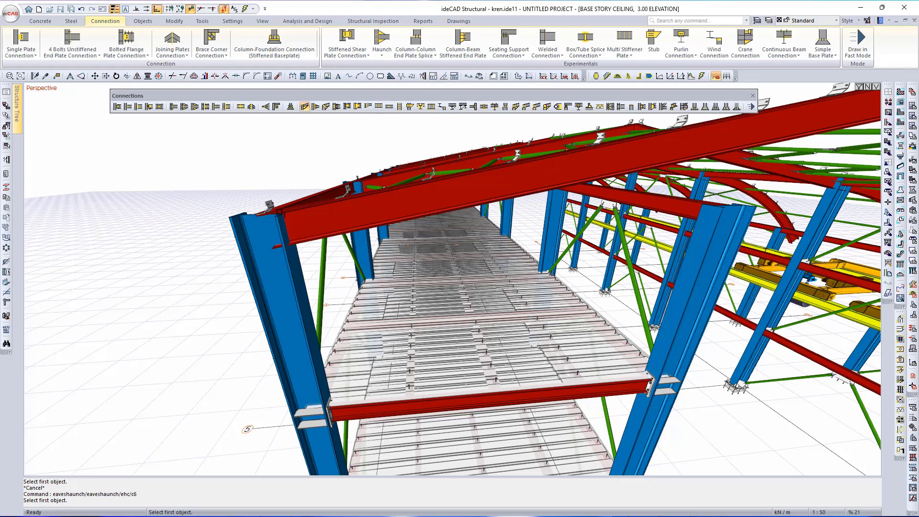
pyautogui.click(280, 279)
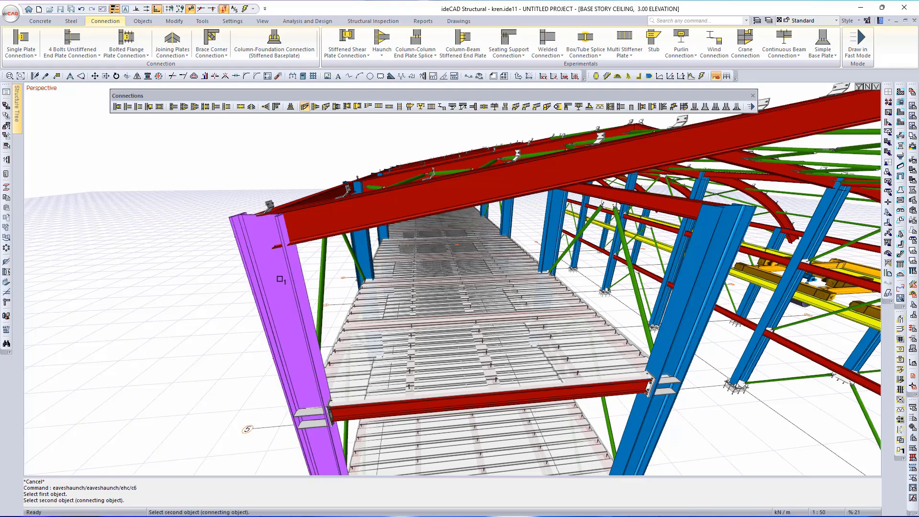
pyautogui.click(325, 228)
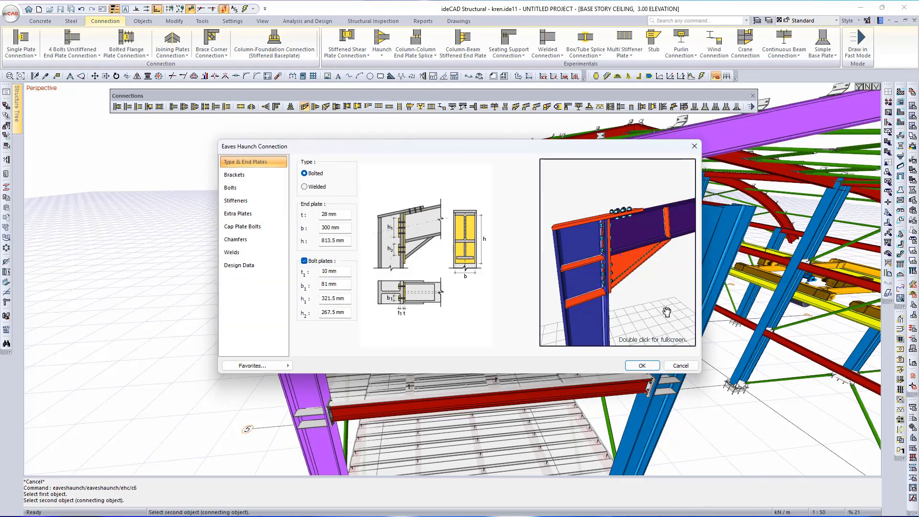
pyautogui.moveTo(603, 324); pyautogui.dragTo(608, 299)
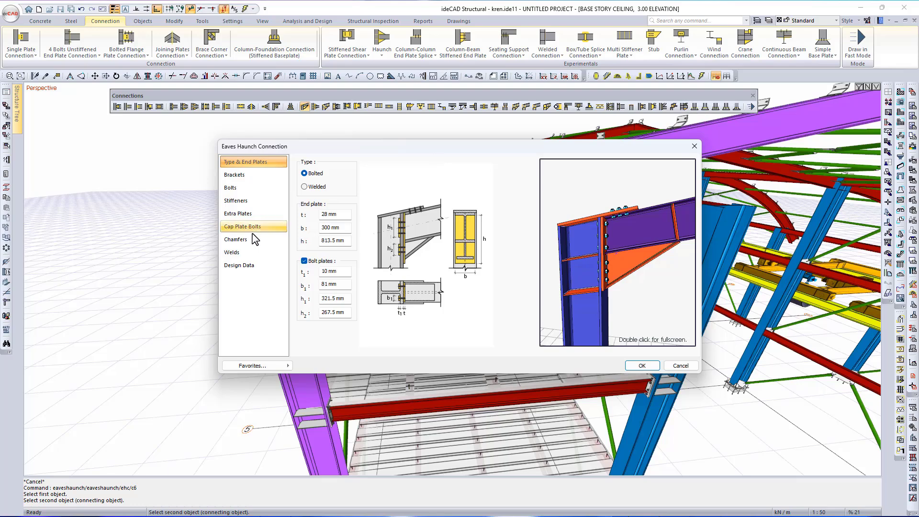
pyautogui.click(304, 186)
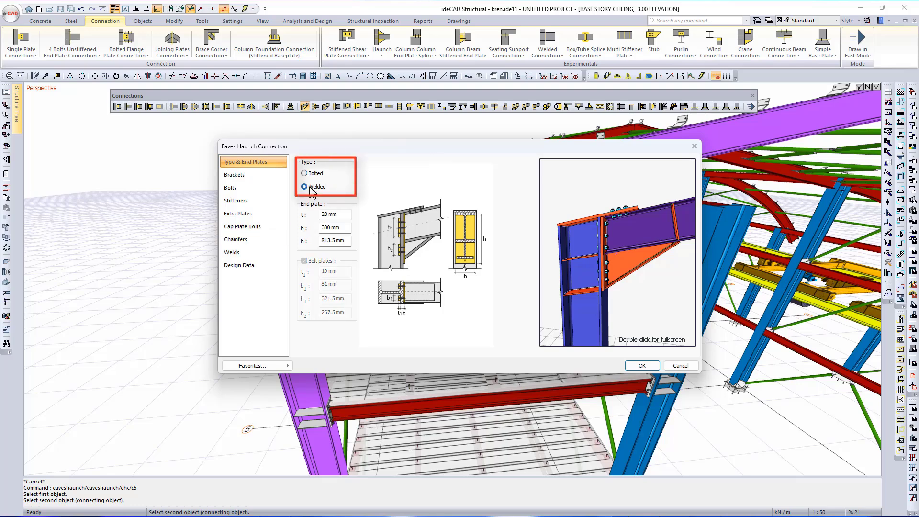
pyautogui.click(316, 174)
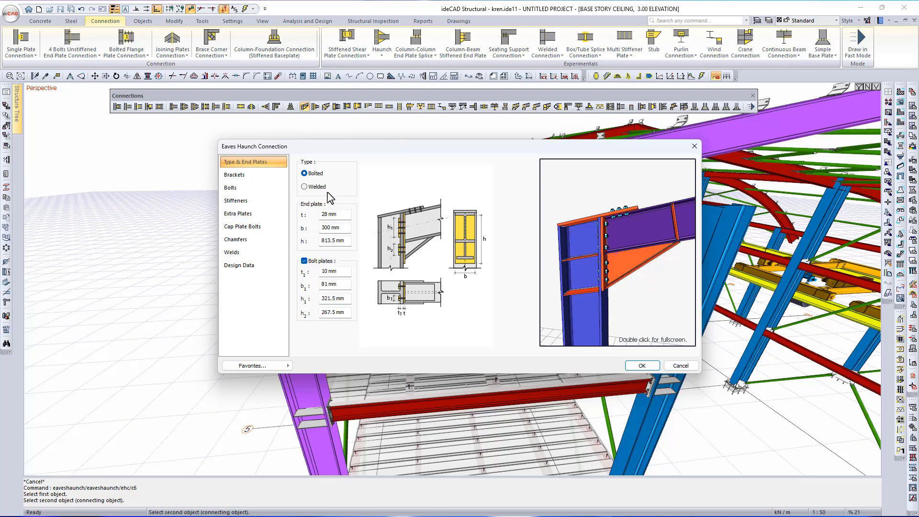
# Set the haunch end plate height to 750 mm and switch off the bolt plates.
pyautogui.doubleClick(325, 240)
pyautogui.moveTo(613, 286); pyautogui.dragTo(668, 289)
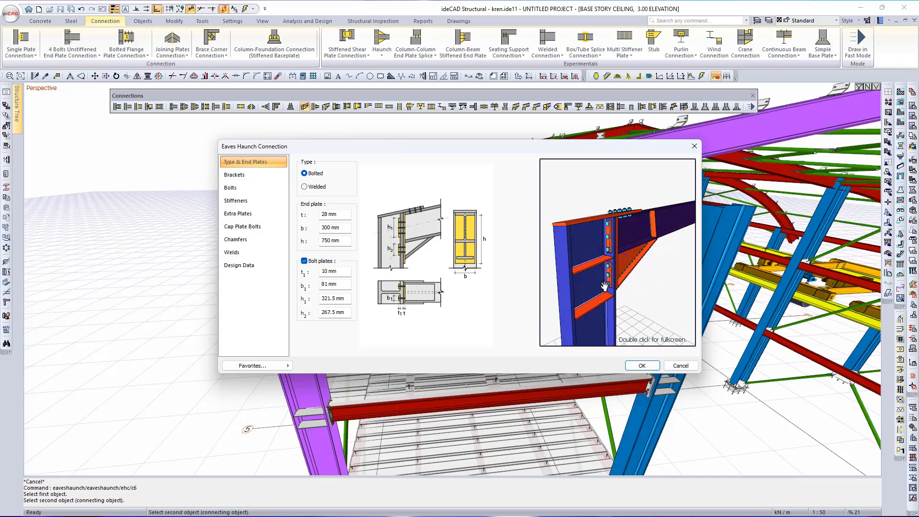
pyautogui.click(304, 261)
pyautogui.moveTo(616, 280); pyautogui.dragTo(472, 278)
# Review the haunch's bracket and bolt settings, then try an end plate height of 800 mm and check it in the enlarged preview.
pyautogui.click(234, 177)
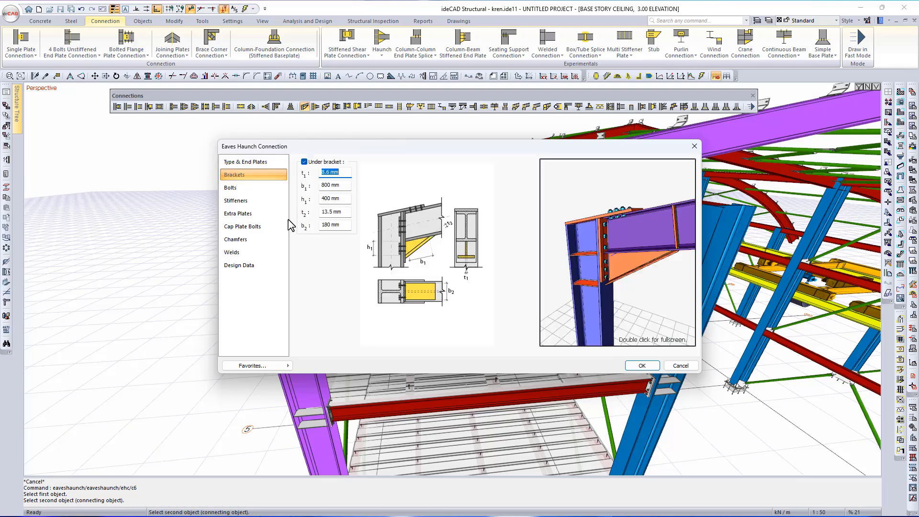
pyautogui.click(259, 188)
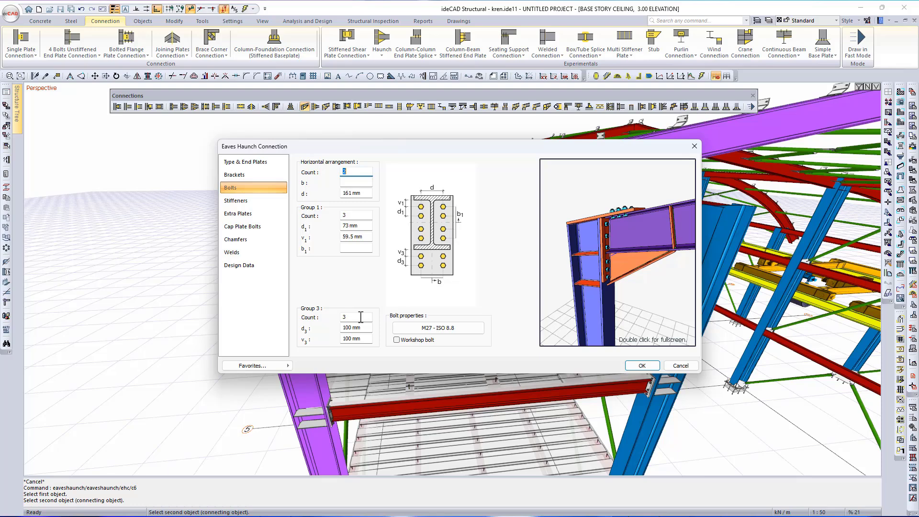
pyautogui.click(253, 162)
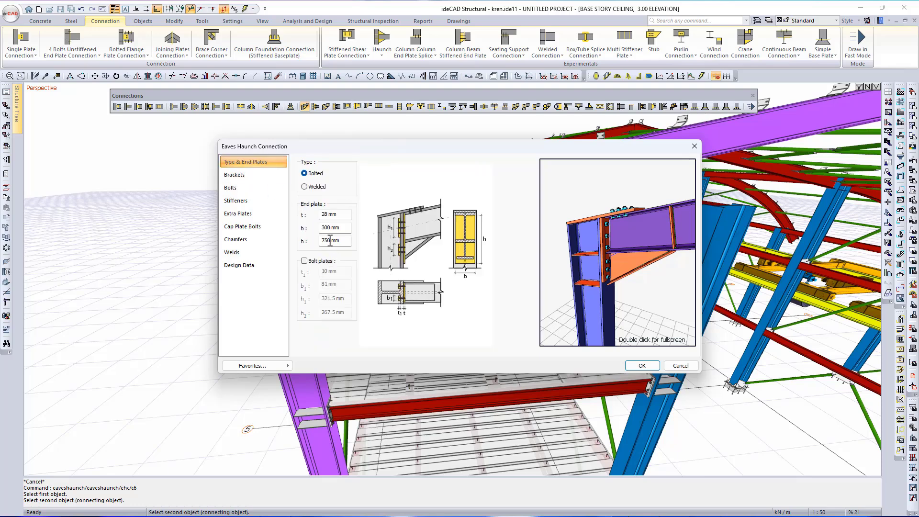
pyautogui.moveTo(330, 240); pyautogui.dragTo(286, 244)
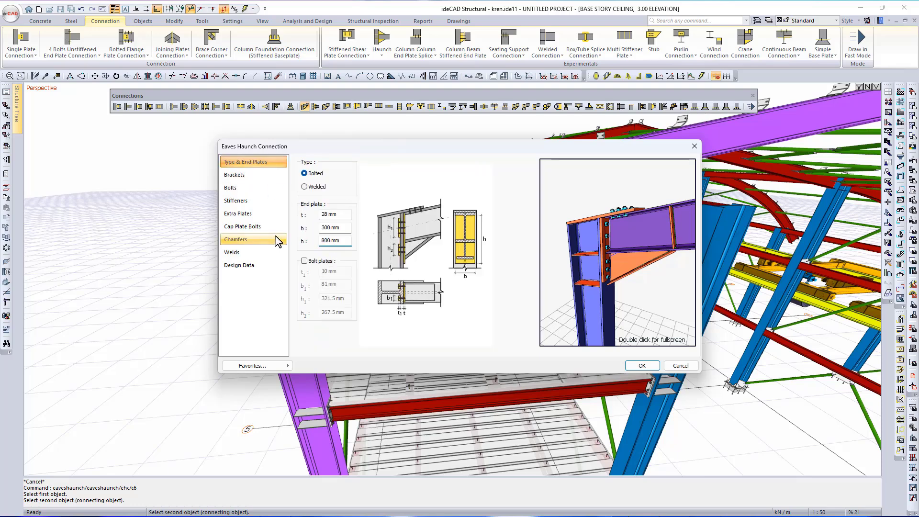
pyautogui.doubleClick(622, 287)
pyautogui.moveTo(622, 287); pyautogui.dragTo(438, 336)
pyautogui.scroll(-3, 438, 336)
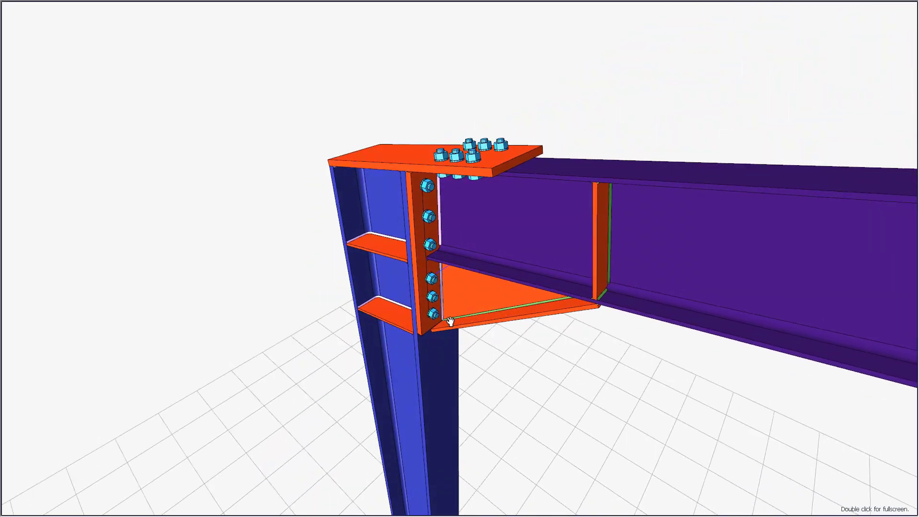
pyautogui.doubleClick(439, 335)
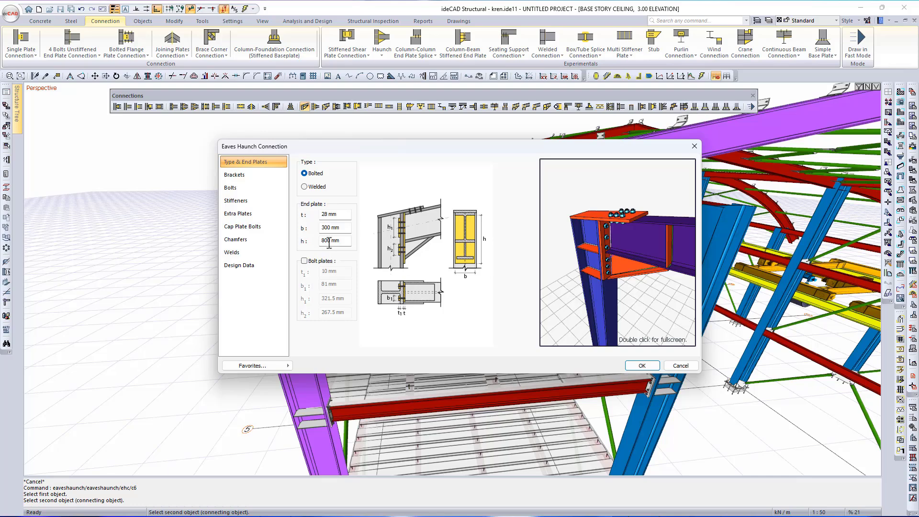
# Set the haunch end plate height to 810 mm and inspect the joint in the enlarged preview.
pyautogui.press('BackSpace')
pyautogui.write('1')
pyautogui.doubleClick(612, 285)
pyautogui.moveTo(464, 328); pyautogui.dragTo(480, 305)
pyautogui.doubleClick(480, 310)
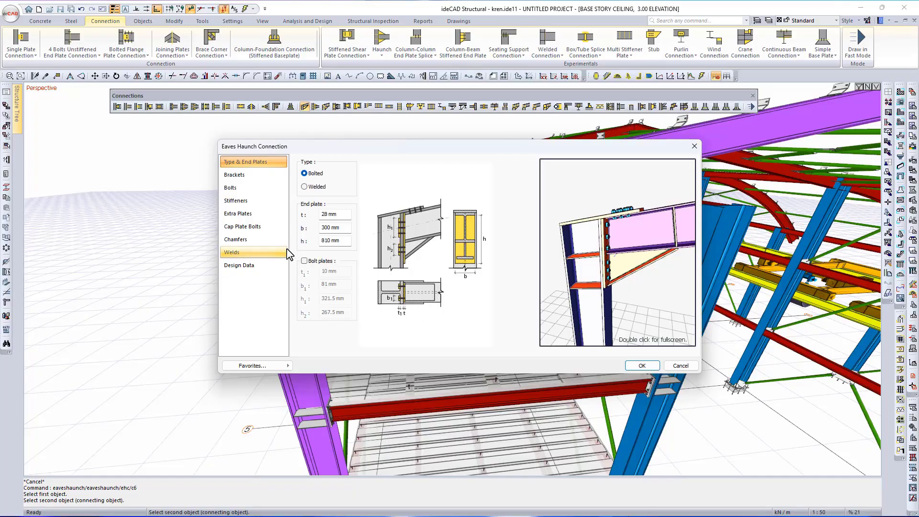
# Review the haunch's bolt and stiffener settings and set the cap plate length b to 0 mm.
pyautogui.click(245, 189)
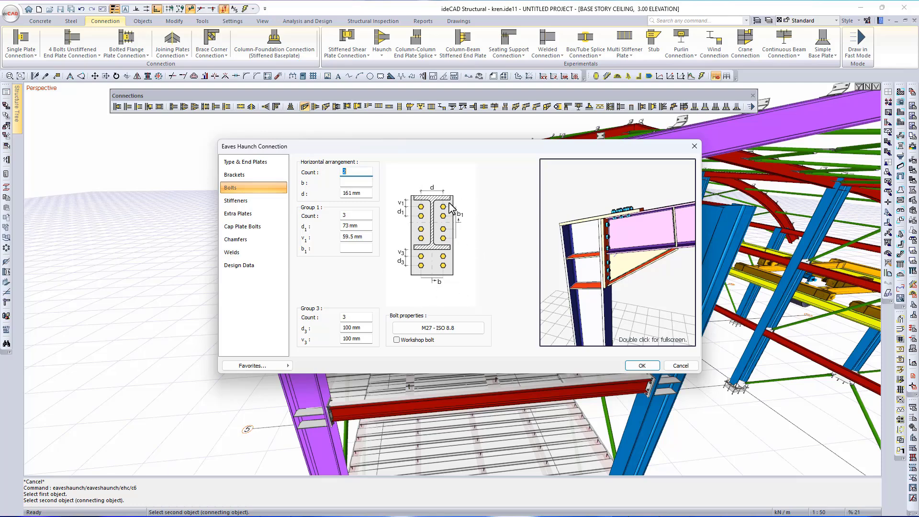
pyautogui.click(235, 202)
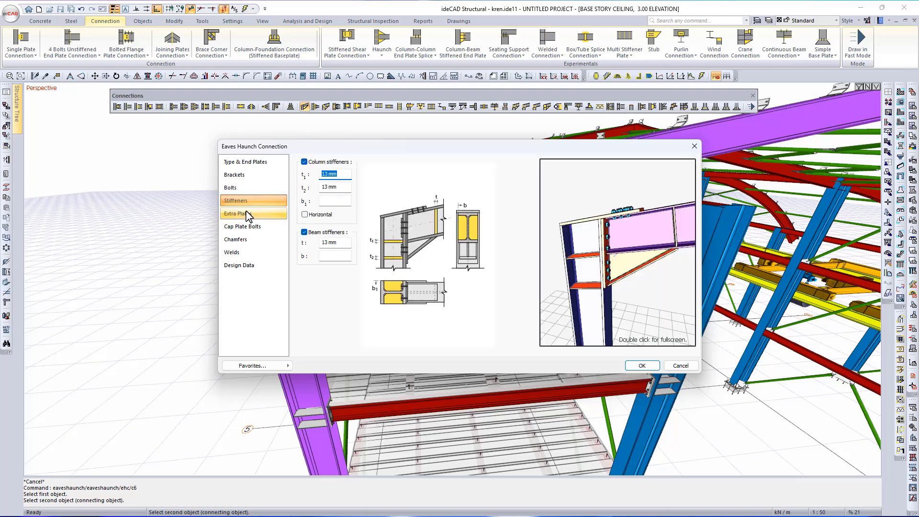
pyautogui.click(247, 213)
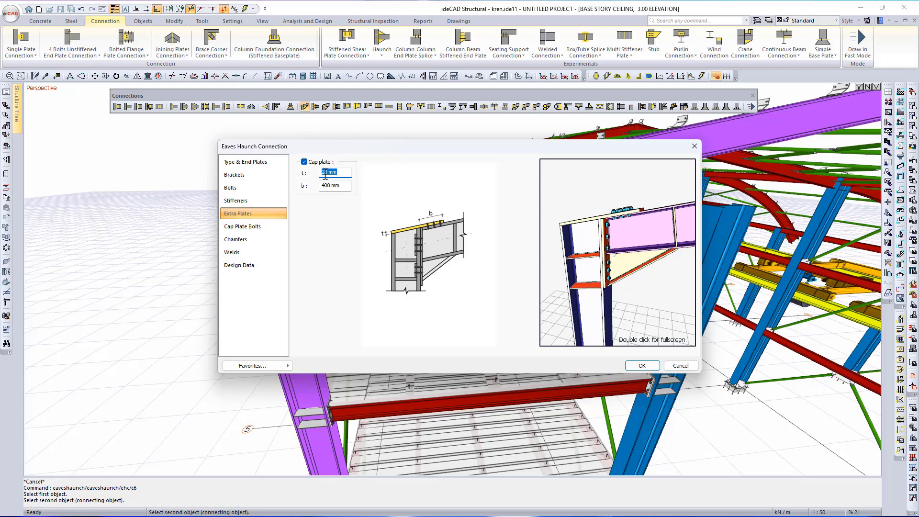
pyautogui.doubleClick(324, 186)
pyautogui.write('0')
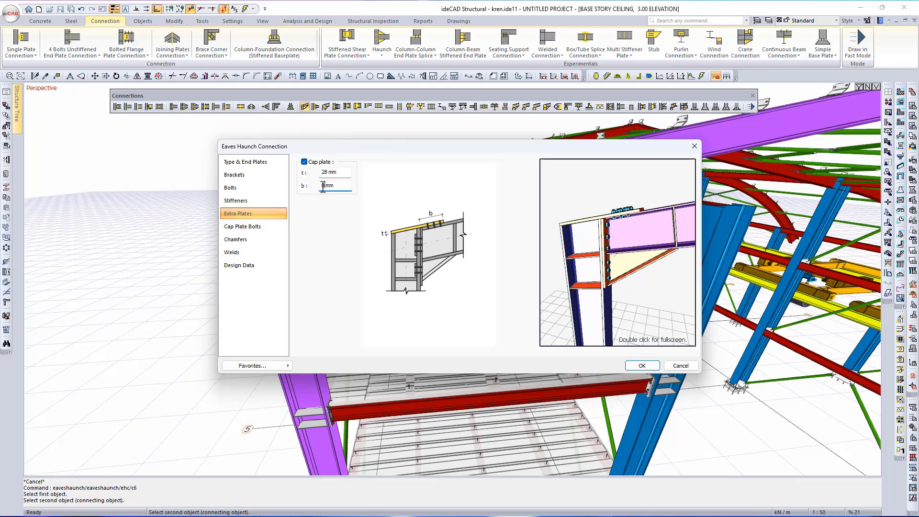
# Set the cap plate bolt count to 0.
pyautogui.click(246, 229)
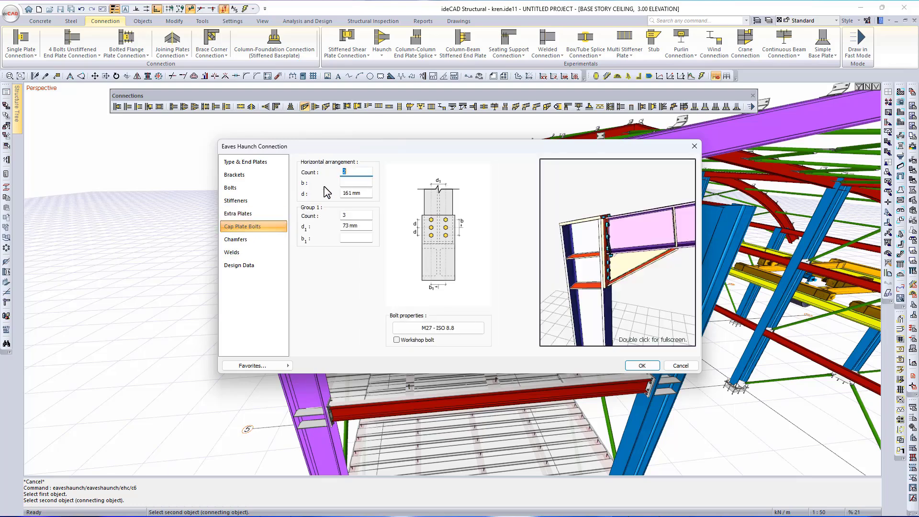
pyautogui.doubleClick(344, 215)
pyautogui.doubleClick(355, 172)
pyautogui.write('0')
# Save the eaves haunch settings as a favorite named "haunch" and accept the connection.
pyautogui.click(239, 253)
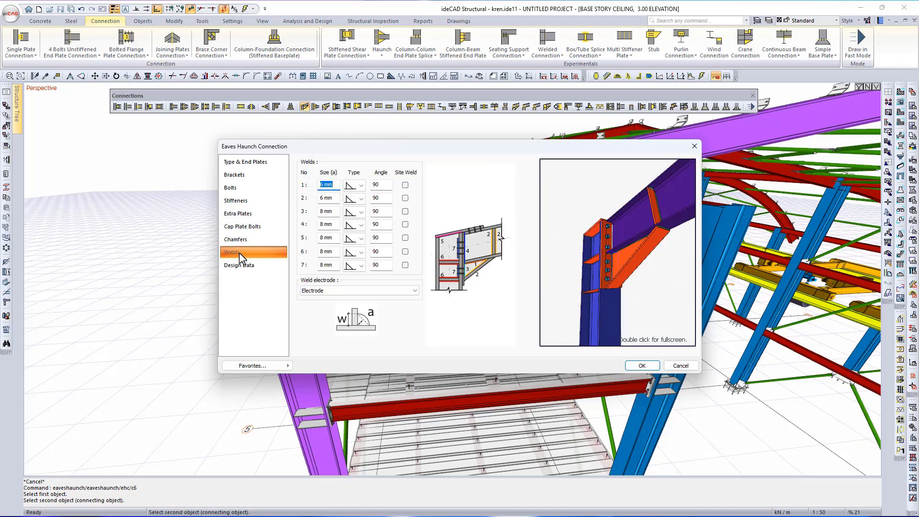
pyautogui.click(289, 364)
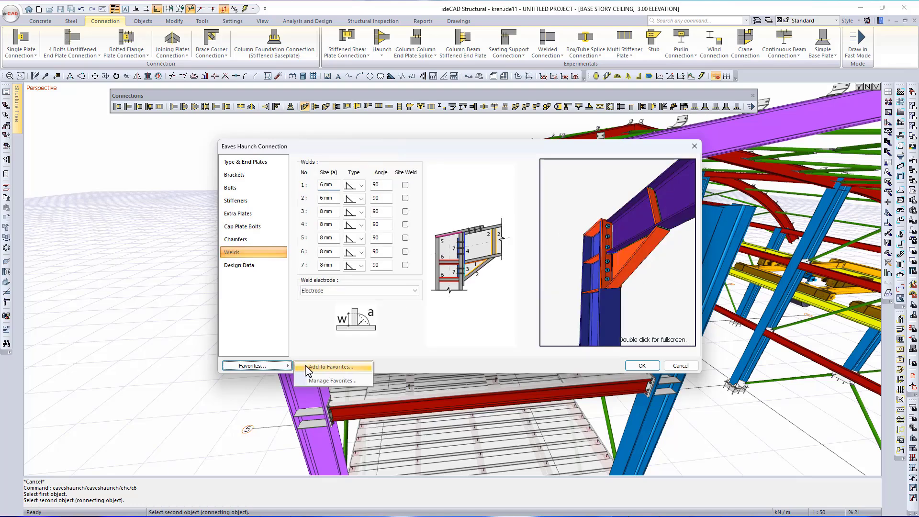
pyautogui.click(320, 367)
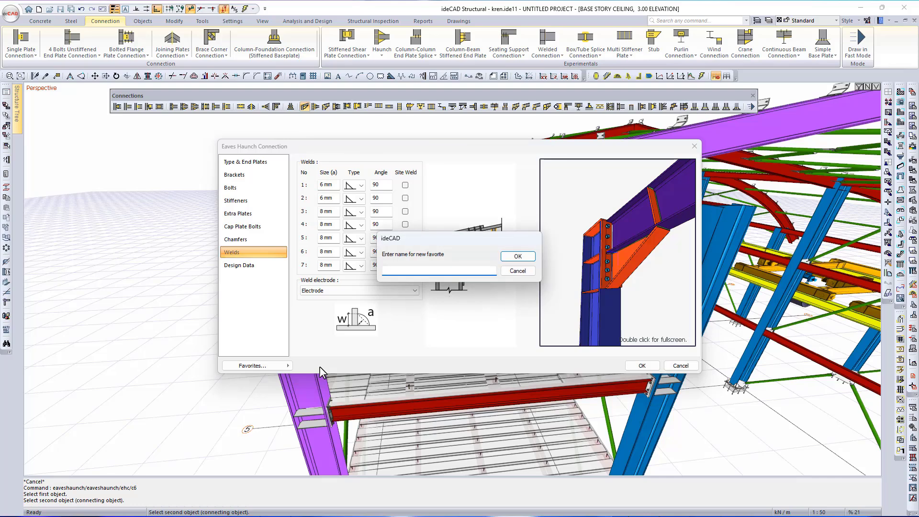
pyautogui.write('haunch')
pyautogui.click(515, 258)
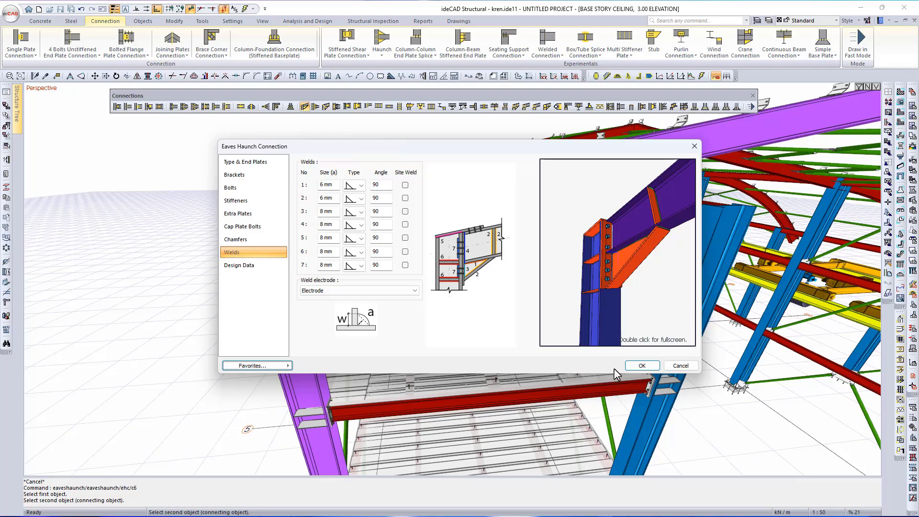
pyautogui.click(642, 366)
# Switch on fast drawing mode and add the same eaves haunch at the next frame's outer column and rafter.
pyautogui.scroll(-4, 316, 286)
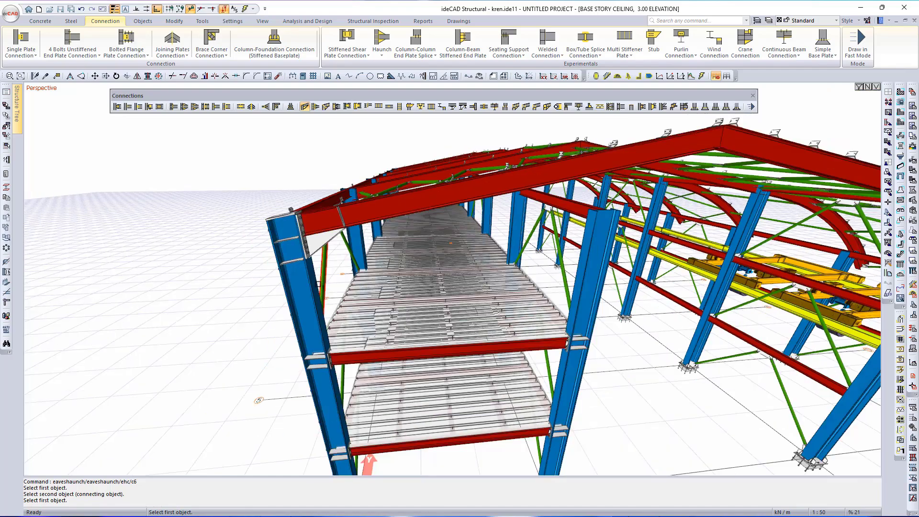
pyautogui.moveTo(309, 284); pyautogui.dragTo(342, 411, button='middle')
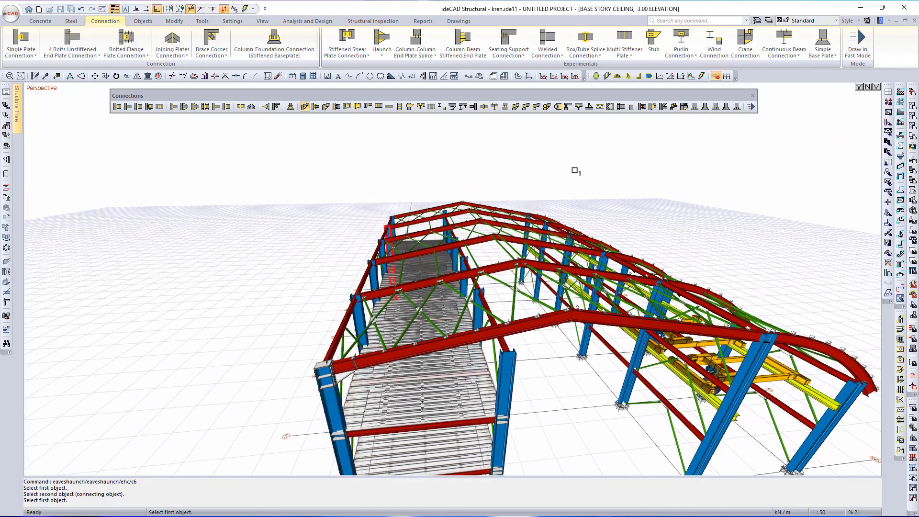
pyautogui.click(755, 109)
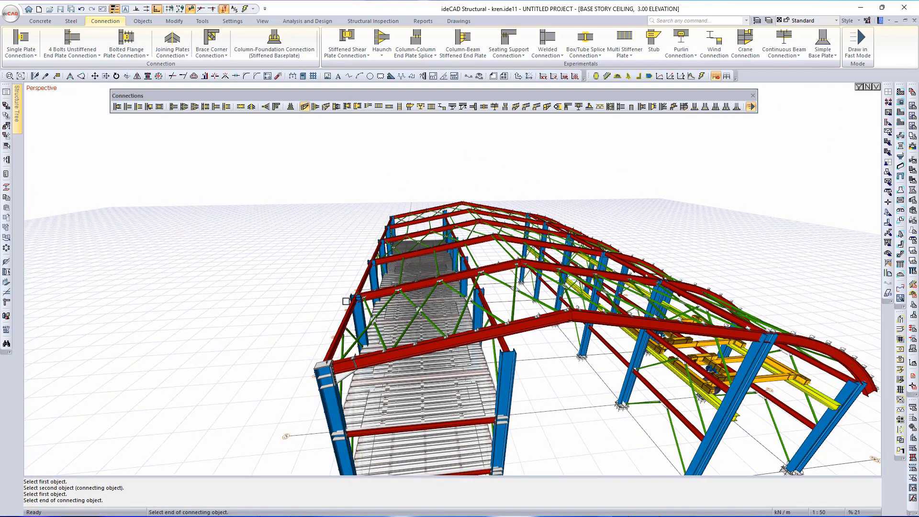
pyautogui.scroll(2, 348, 326)
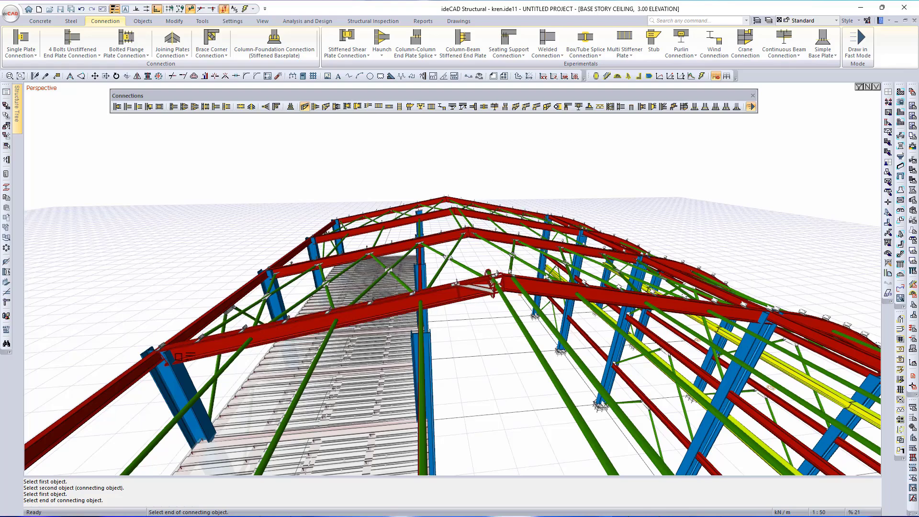
pyautogui.click(166, 358)
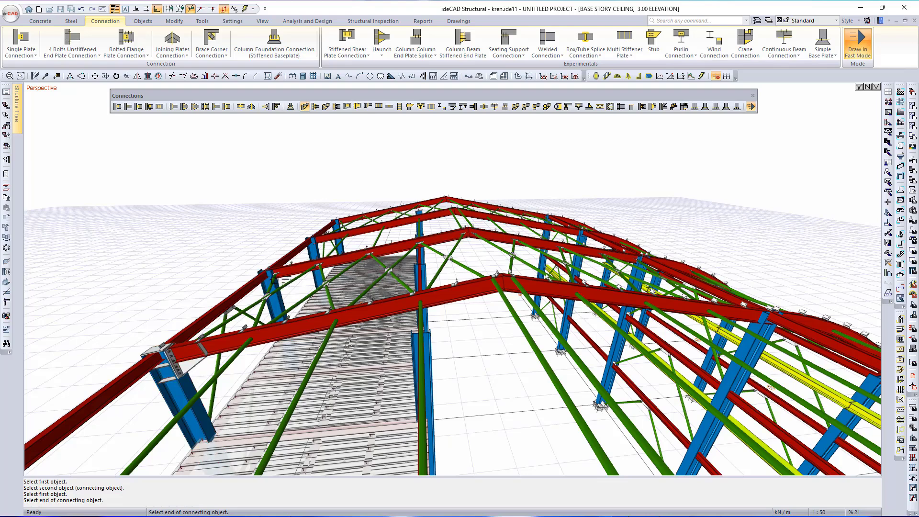
# Add the same eaves haunch between the outer columns and rafters of the remaining frames along that side, and end the command.
pyautogui.scroll(3, 244, 416)
pyautogui.scroll(3, 243, 416)
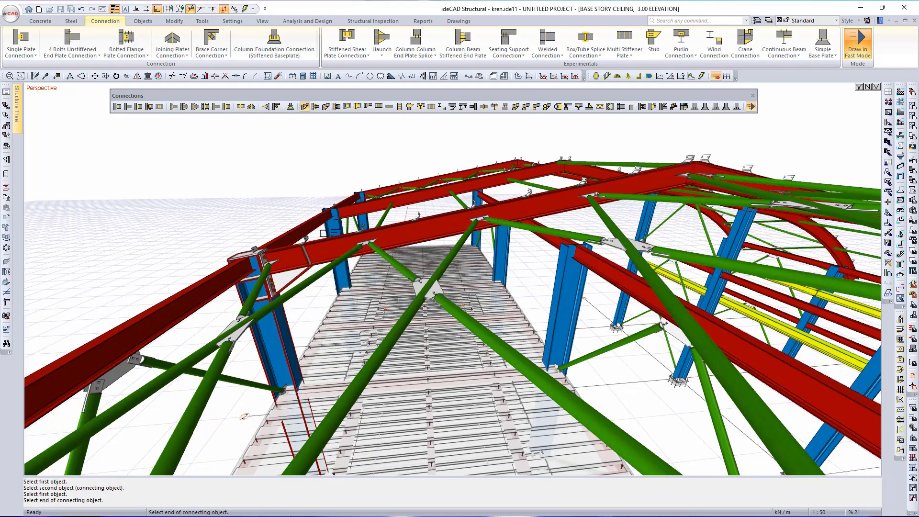
pyautogui.scroll(3, 244, 416)
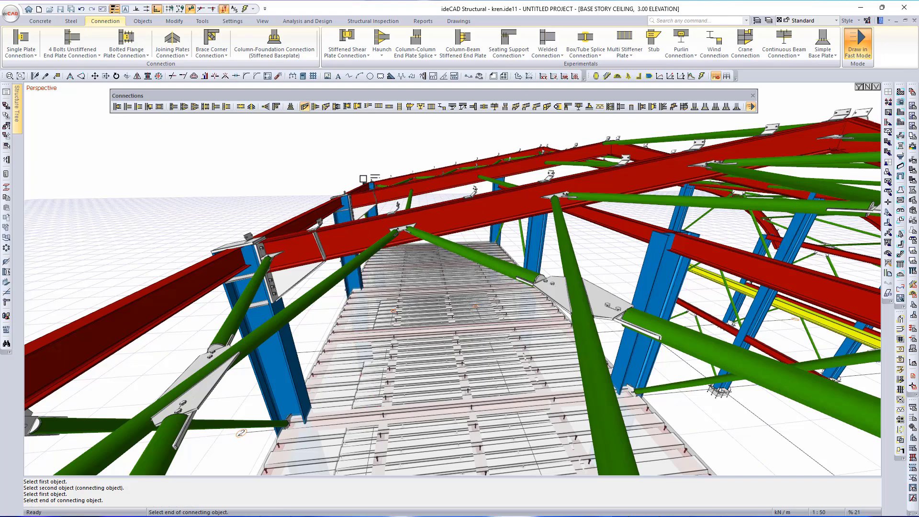
pyautogui.scroll(-3, 463, 195)
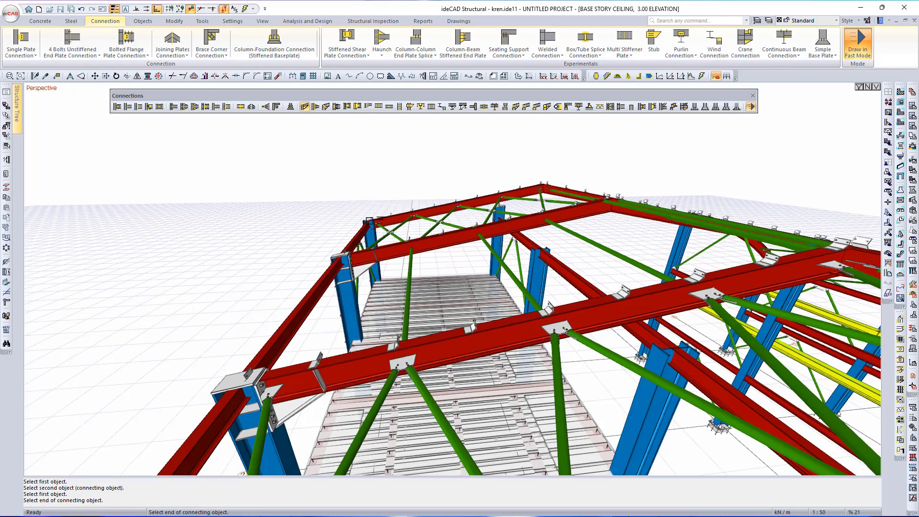
pyautogui.scroll(3, 320, 238)
pyautogui.scroll(2, 277, 244)
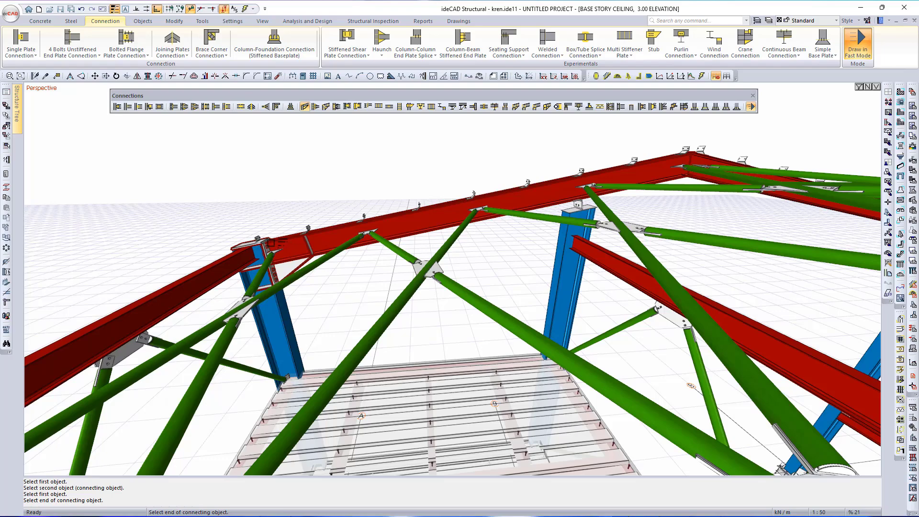
pyautogui.scroll(2, 272, 243)
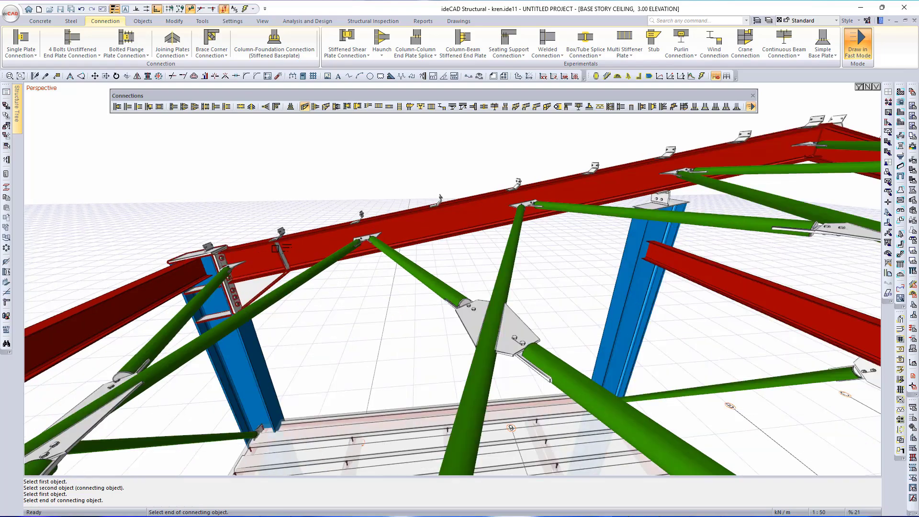
pyautogui.press('Escape')
# Add the same eaves haunch between the crane-side inner columns and the rafters of the frames, end the command and save the project.
pyautogui.scroll(-5, 268, 247)
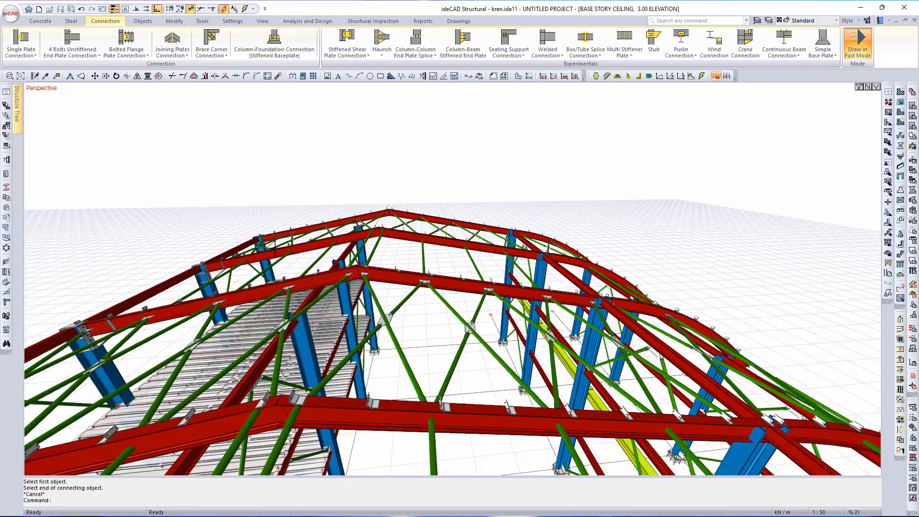
pyautogui.scroll(5, 263, 247)
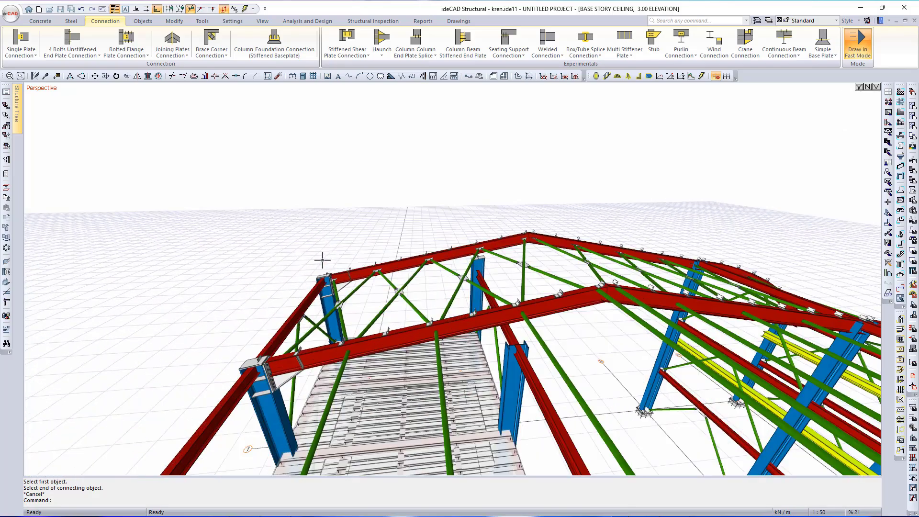
pyautogui.scroll(-5, 337, 298)
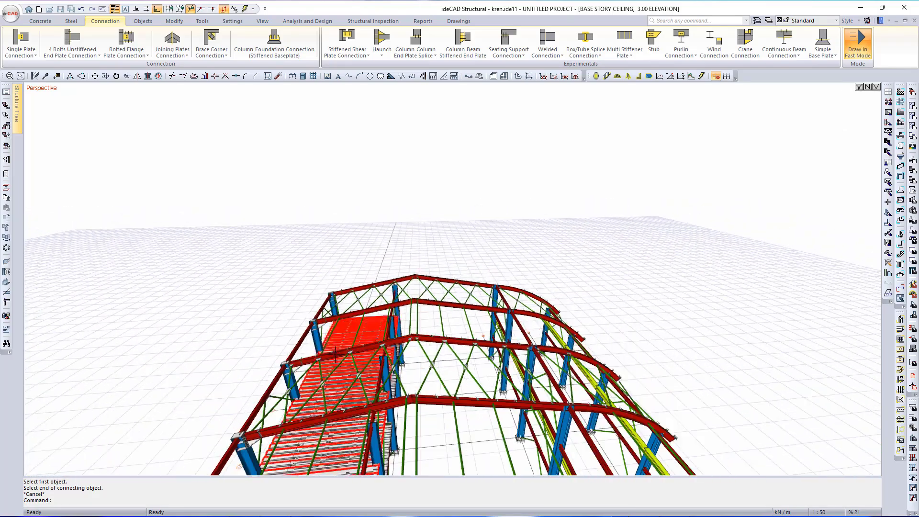
pyautogui.moveTo(334, 356); pyautogui.dragTo(365, 231, button='middle')
pyautogui.scroll(-4, 365, 231)
pyautogui.moveTo(316, 282); pyautogui.dragTo(354, 332, button='middle')
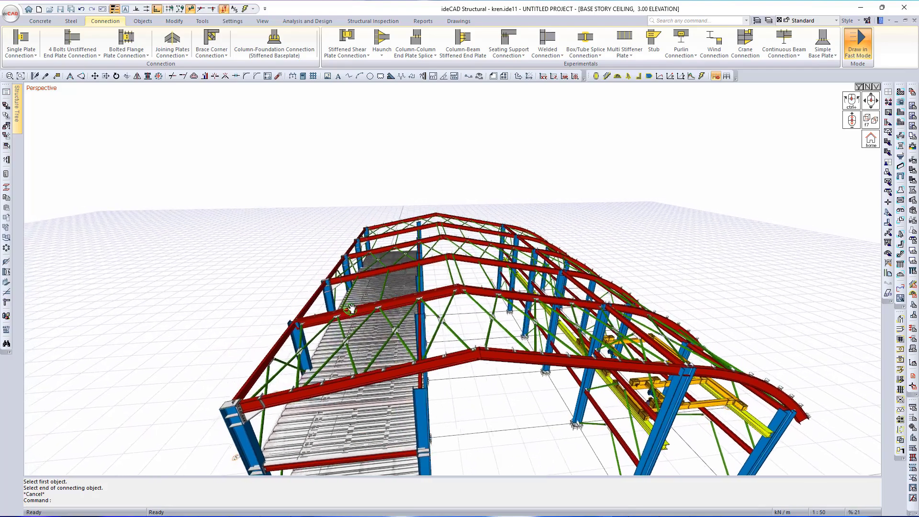
pyautogui.scroll(2, 212, 263)
pyautogui.press('Return')
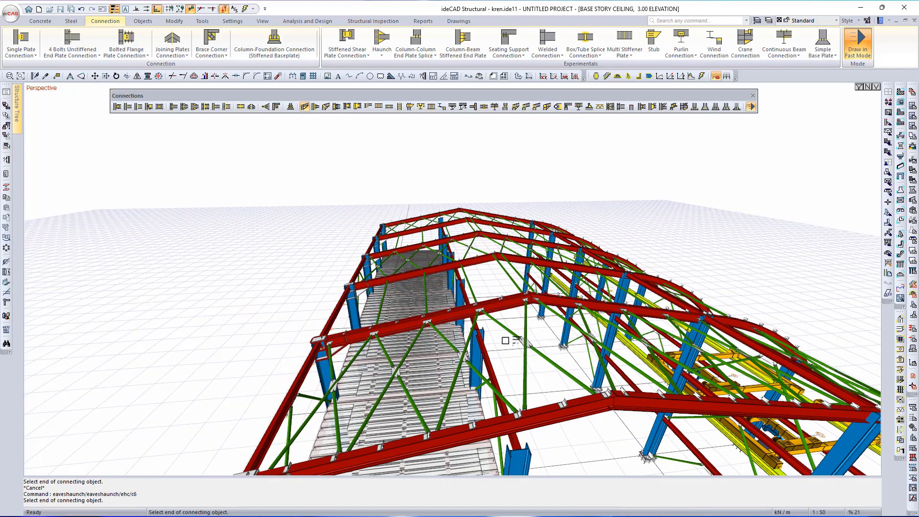
pyautogui.scroll(-3, 682, 408)
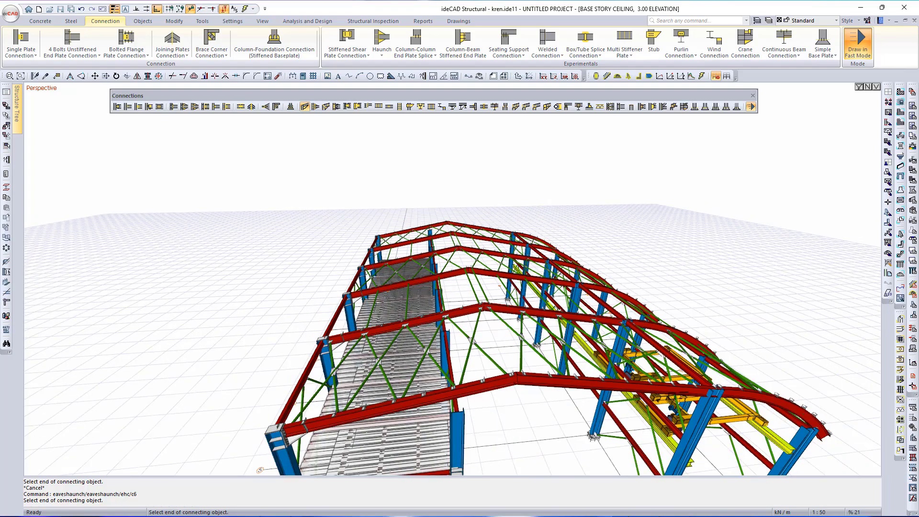
pyautogui.moveTo(672, 397); pyautogui.dragTo(396, 376, button='middle')
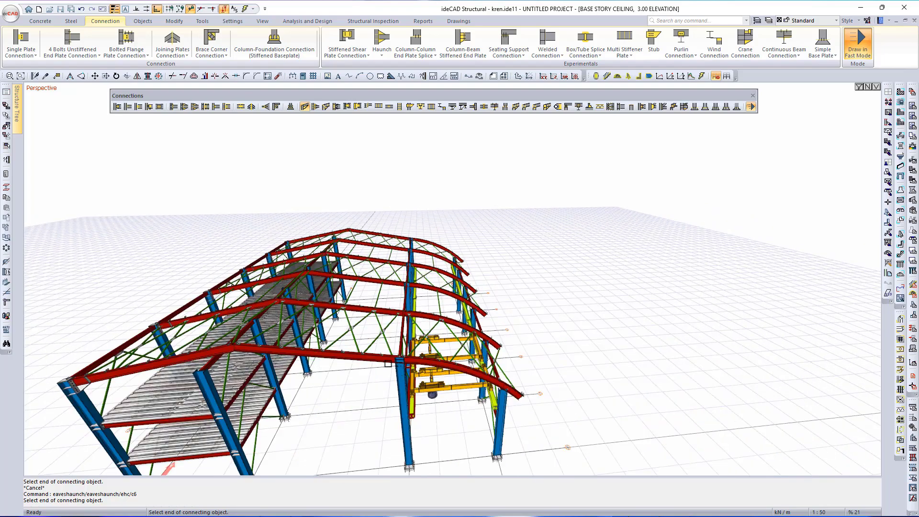
pyautogui.scroll(3, 388, 364)
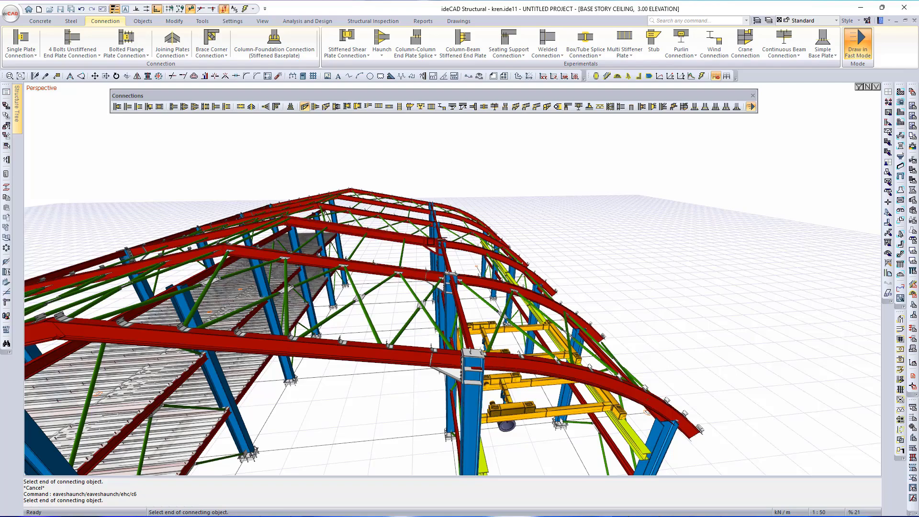
pyautogui.scroll(3, 426, 225)
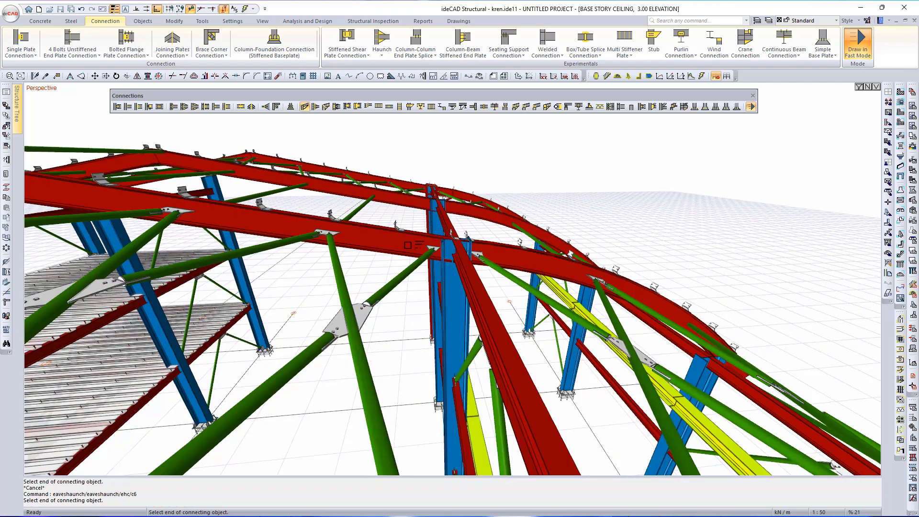
pyautogui.click(408, 245)
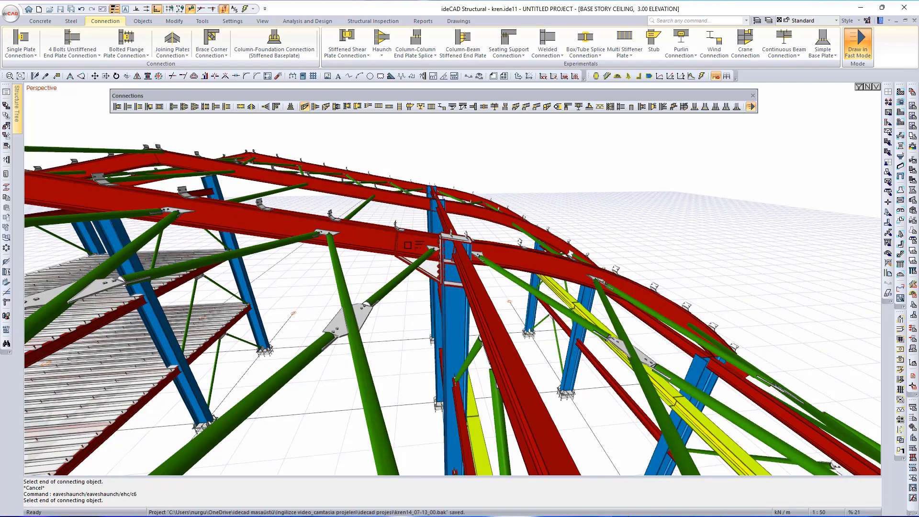
pyautogui.click(420, 204)
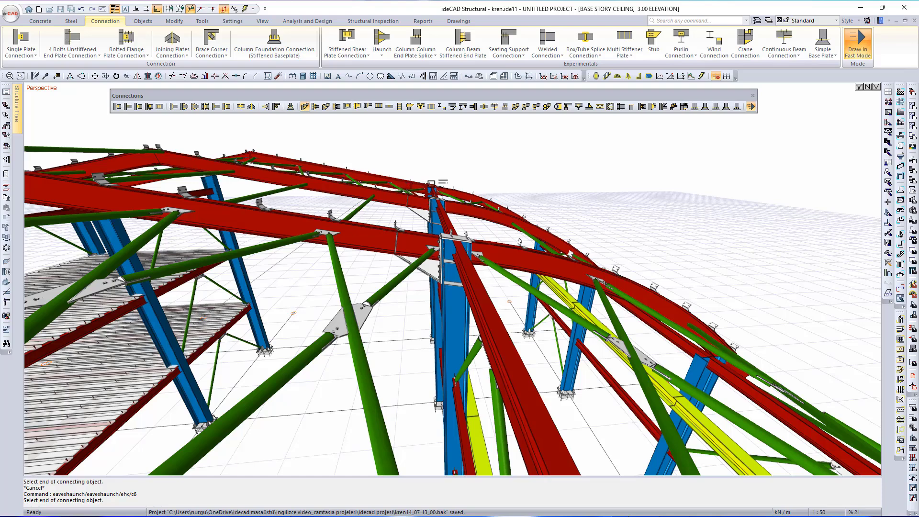
pyautogui.press('Escape')
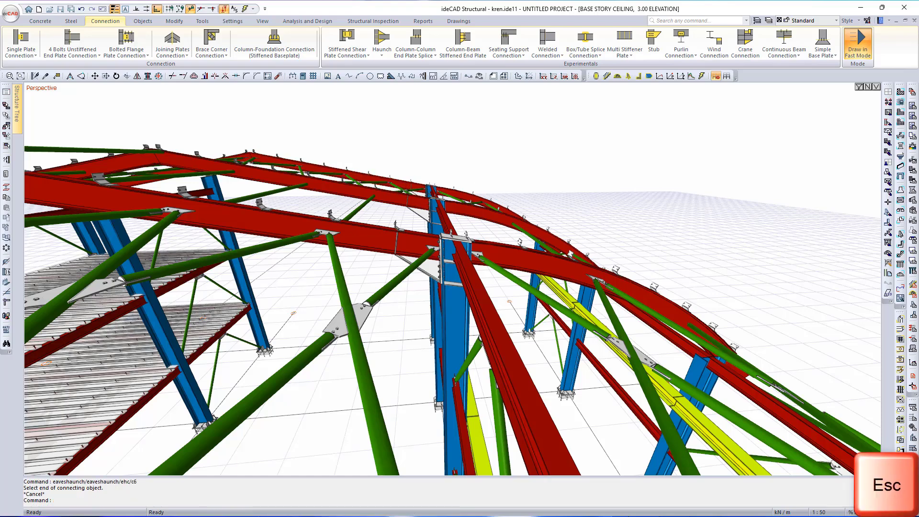
pyautogui.click(60, 9)
# Switch off the continuity plates in the 4-bolt unstiffened end plate connection at the corner column's lower floor level.
pyautogui.scroll(-6, 342, 278)
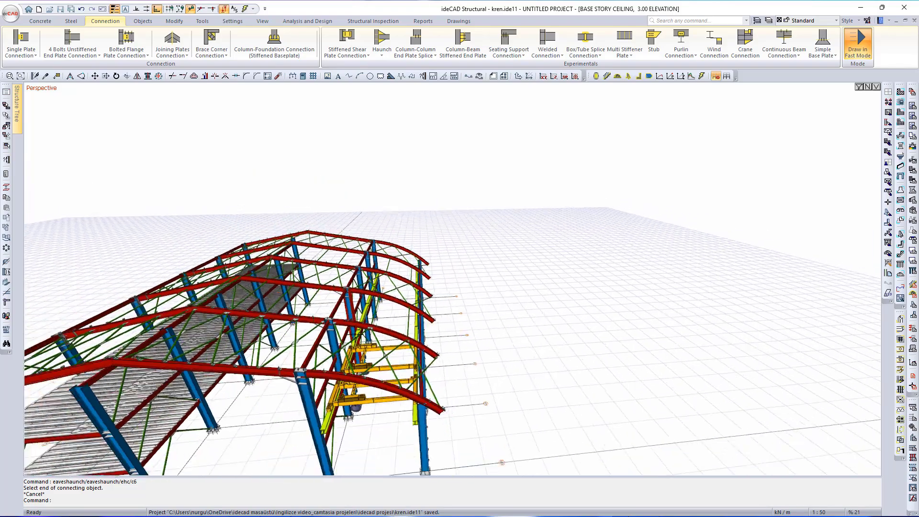
pyautogui.scroll(-4, 342, 288)
pyautogui.moveTo(318, 390); pyautogui.dragTo(613, 357, button='middle')
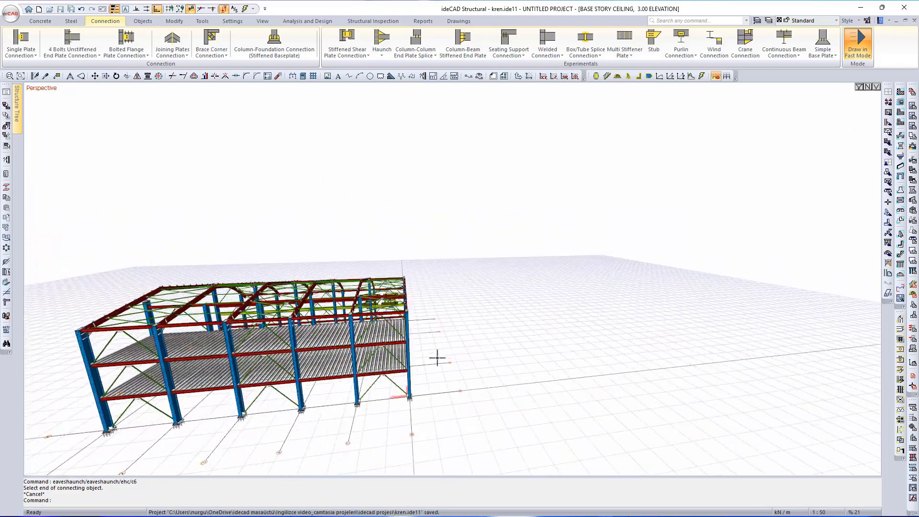
pyautogui.scroll(10, 437, 358)
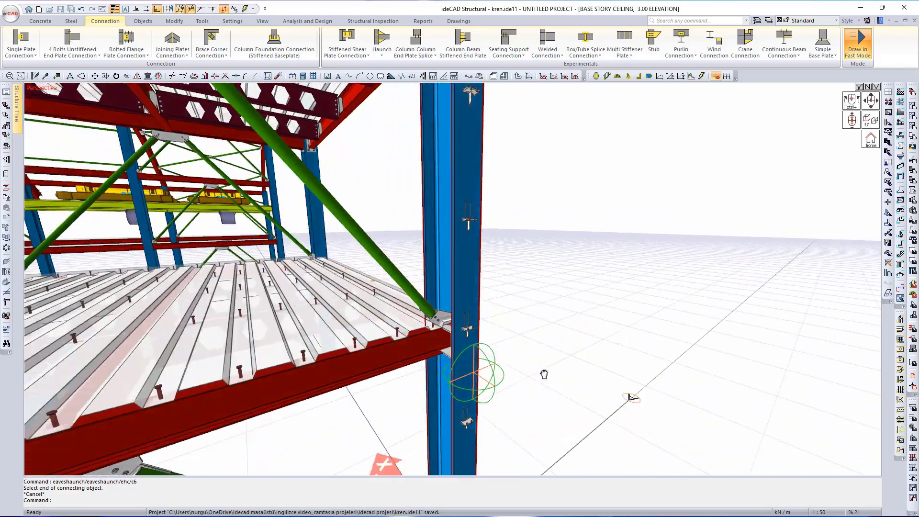
pyautogui.moveTo(544, 374); pyautogui.dragTo(479, 372, button='middle')
pyautogui.scroll(6, 423, 398)
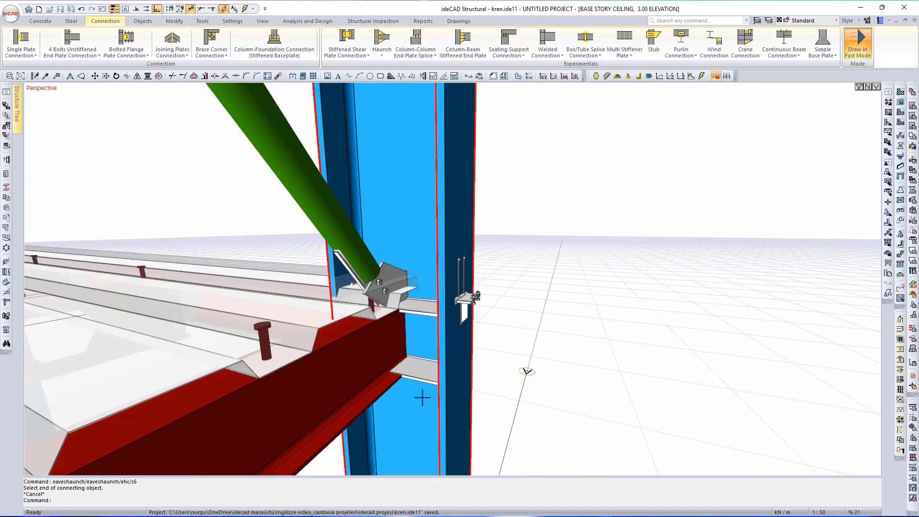
pyautogui.moveTo(423, 397); pyautogui.dragTo(387, 375, button='middle')
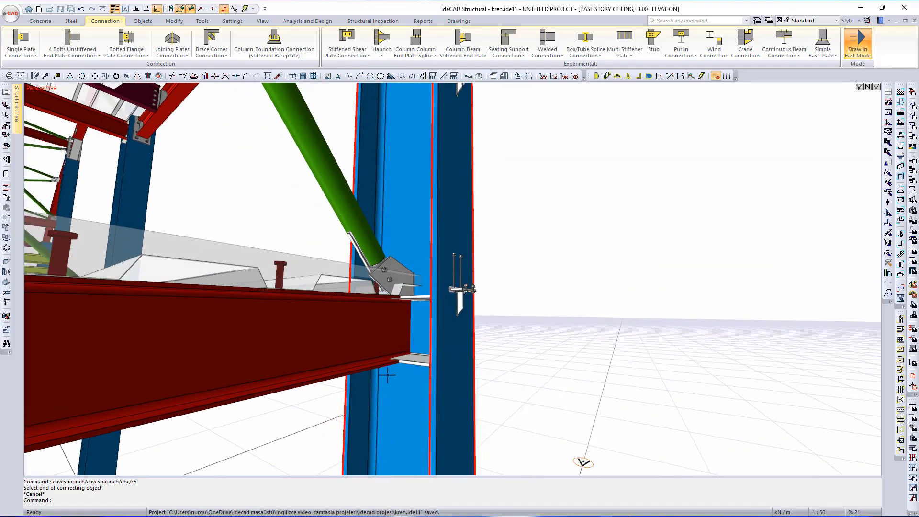
pyautogui.scroll(-5, 387, 375)
pyautogui.scroll(4, 388, 375)
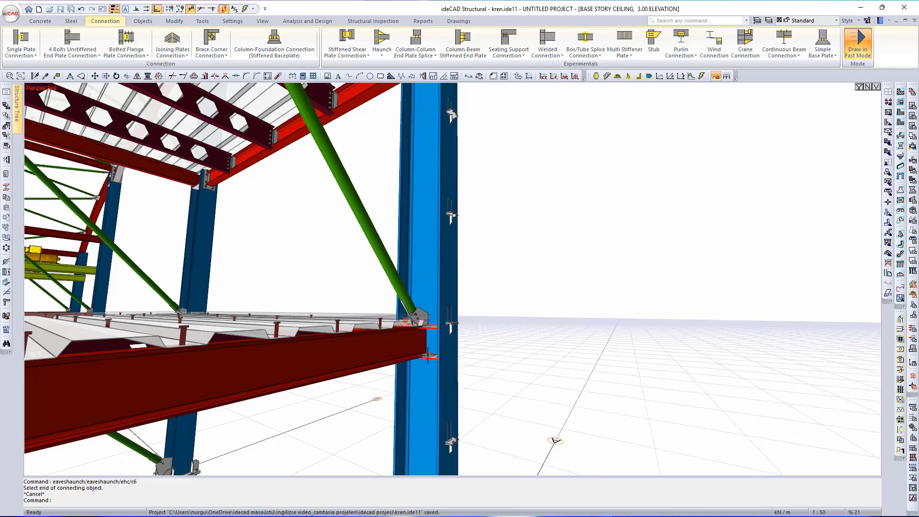
pyautogui.doubleClick(429, 357)
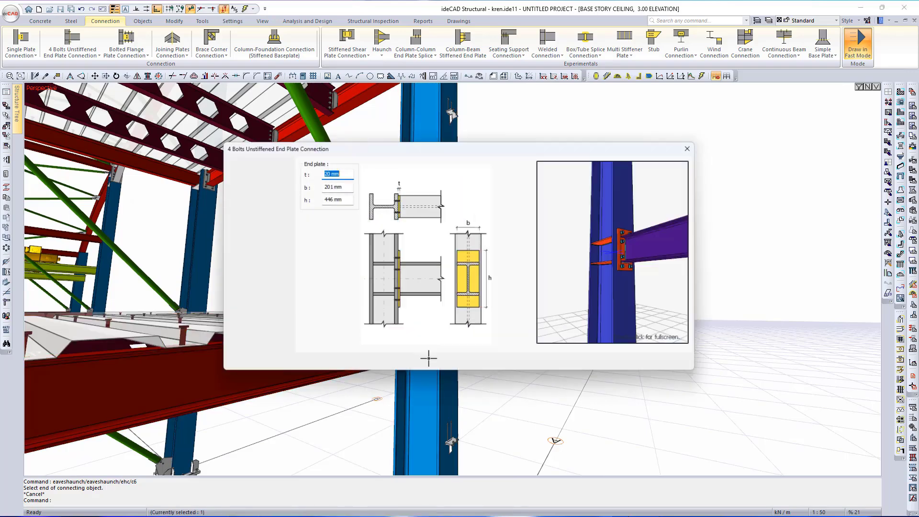
pyautogui.click(253, 187)
pyautogui.click(318, 162)
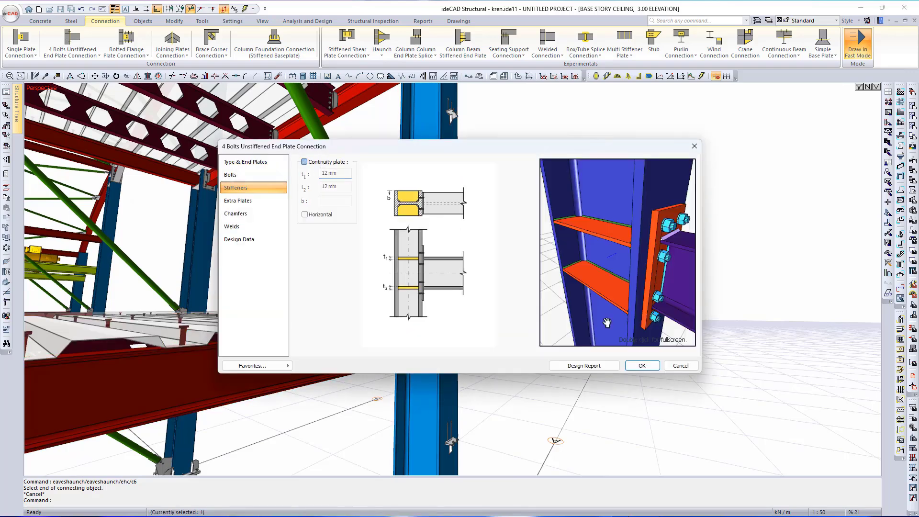
pyautogui.click(639, 367)
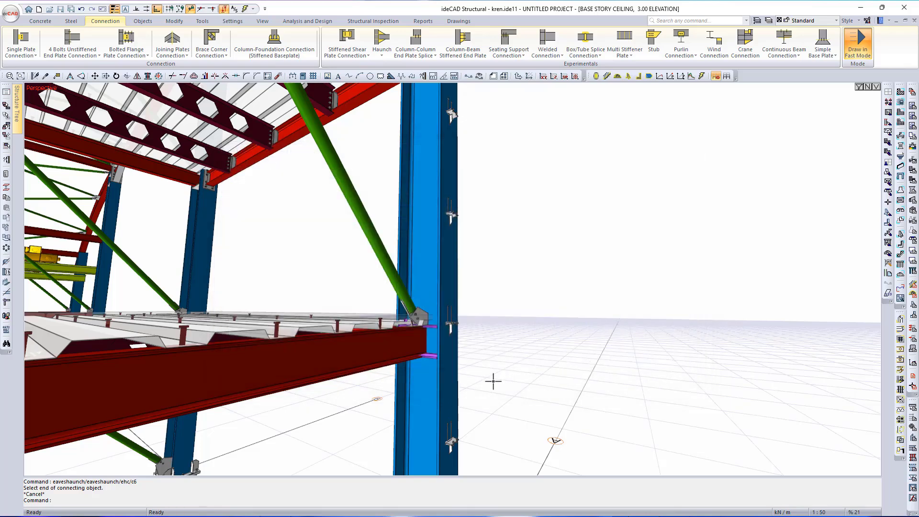
# Add a Quad Stiffener Plate connection between the corner column and lower floor beam, with back stiffeners, 15 mm plates and 250 mm outer distances.
pyautogui.scroll(-1, 380, 377)
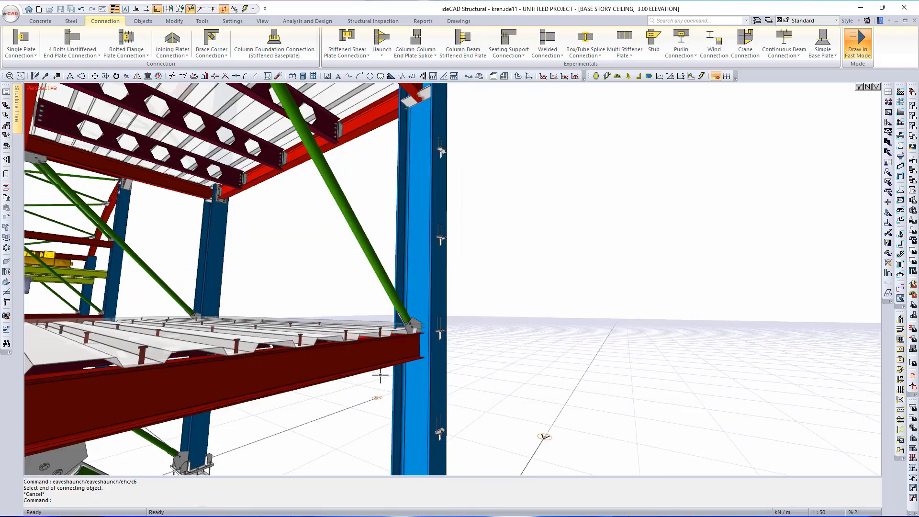
pyautogui.click(630, 52)
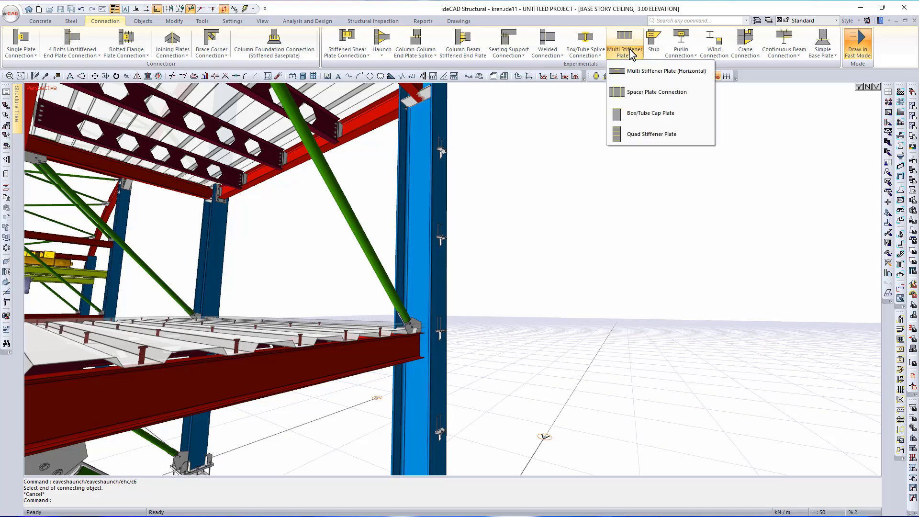
pyautogui.click(644, 136)
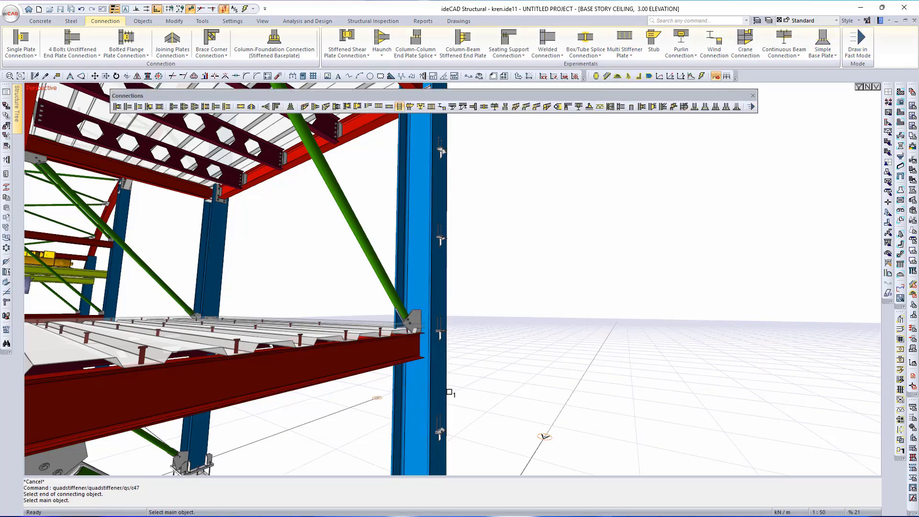
pyautogui.click(445, 392)
pyautogui.click(396, 363)
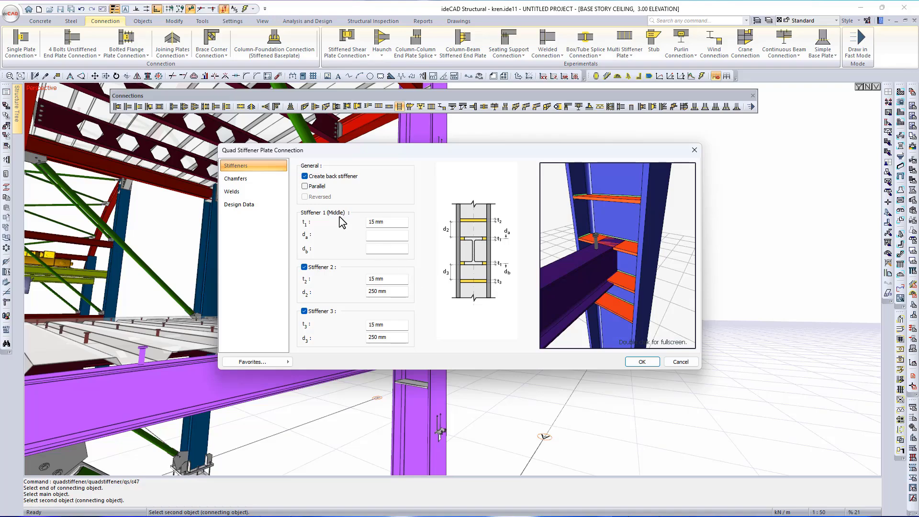
pyautogui.click(642, 362)
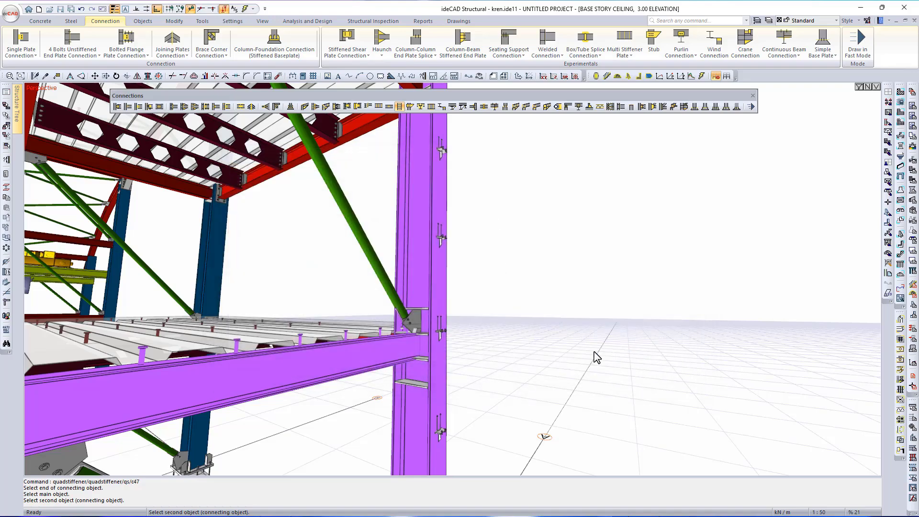
# Connect the lower floor beam to the corner column's web with a T Plate Connection, plates set to Left, and end the command.
pyautogui.scroll(2, 352, 347)
pyautogui.scroll(6, 449, 324)
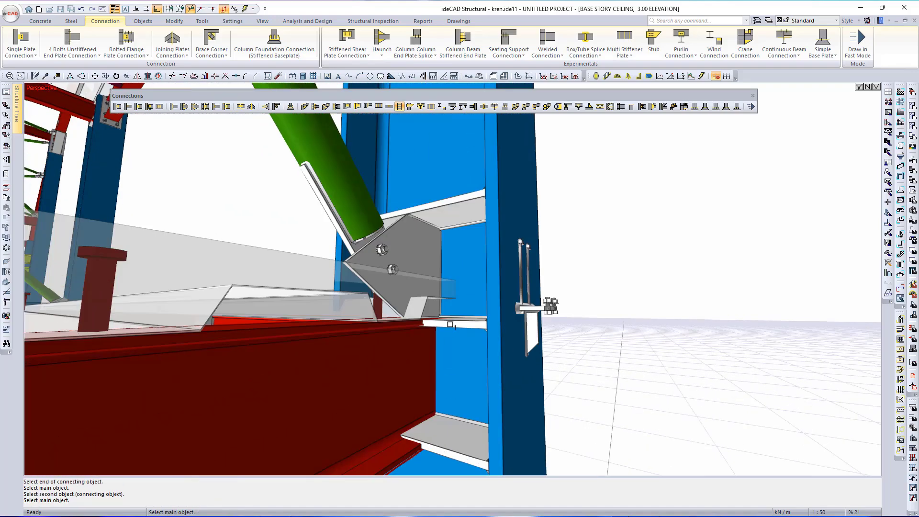
pyautogui.keyDown('ctrl'); pyautogui.moveTo(443, 325); pyautogui.dragTo(427, 355, button='middle'); pyautogui.keyUp('ctrl')
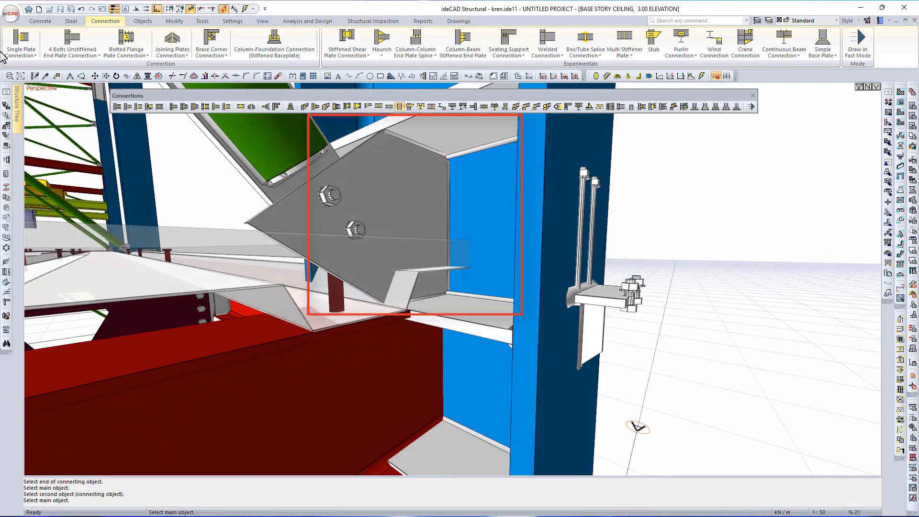
pyautogui.click(21, 41)
pyautogui.click(36, 55)
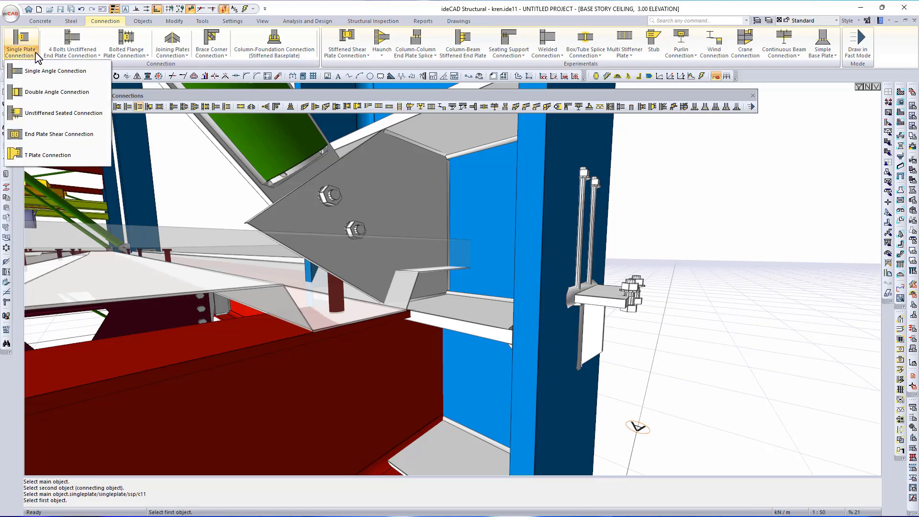
pyautogui.click(48, 154)
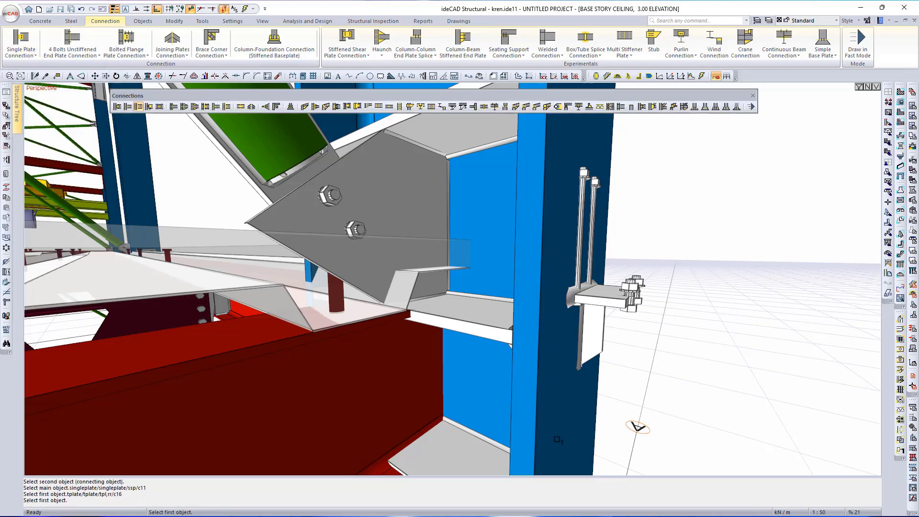
pyautogui.click(472, 389)
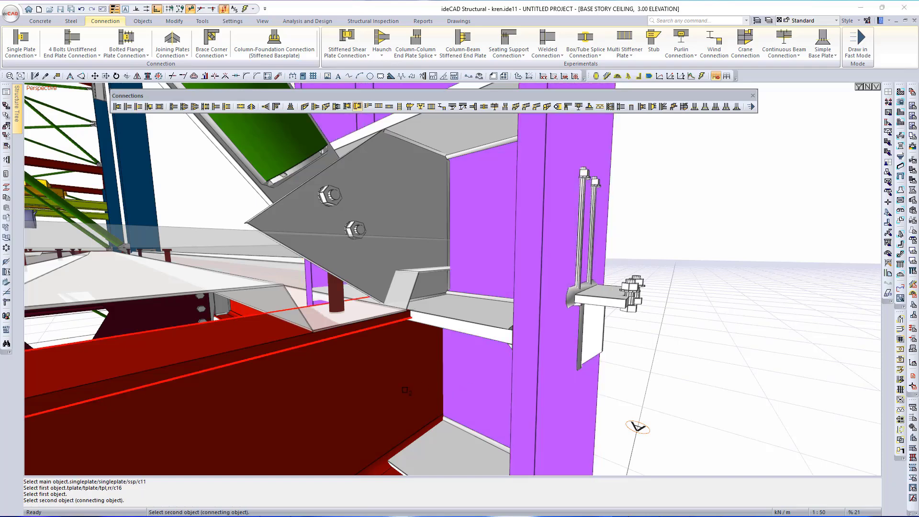
pyautogui.click(406, 390)
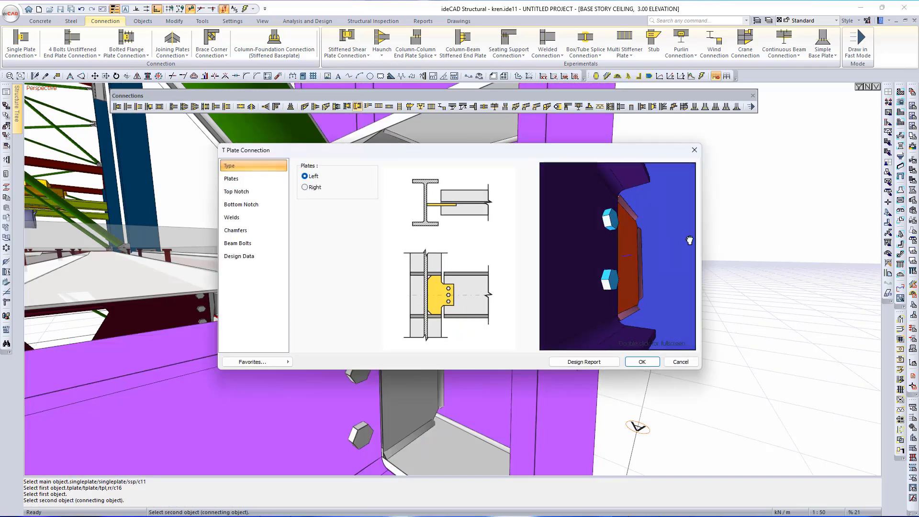
pyautogui.click(642, 362)
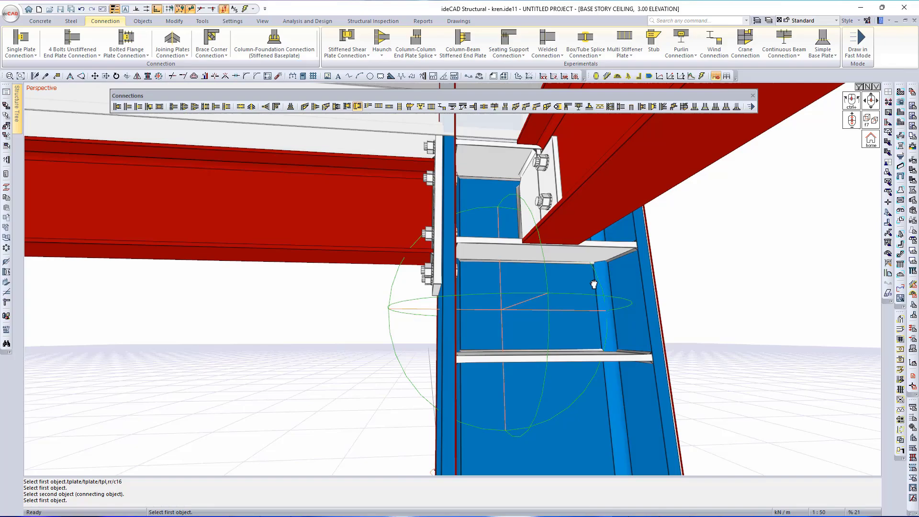
pyautogui.keyDown('ctrl'); pyautogui.moveTo(594, 284); pyautogui.dragTo(464, 361, button='middle'); pyautogui.keyUp('ctrl')
pyautogui.scroll(-6, 542, 219)
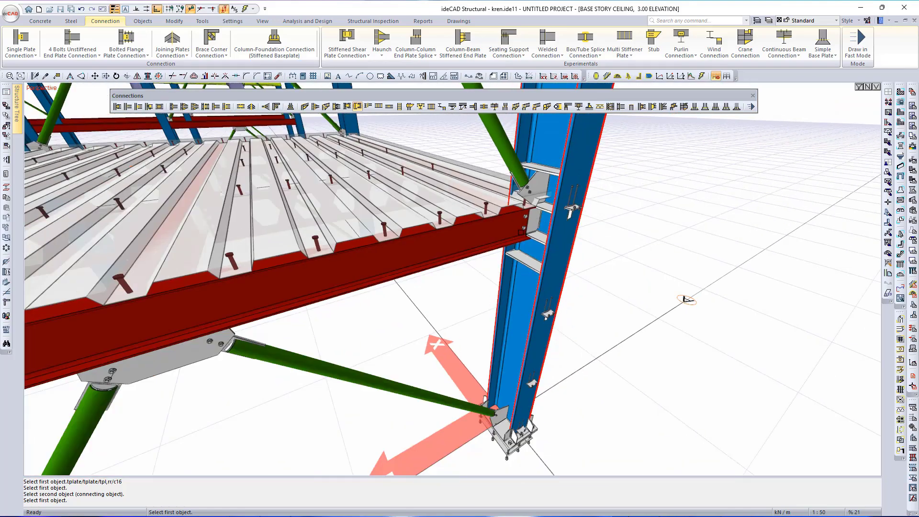
pyautogui.press('Escape')
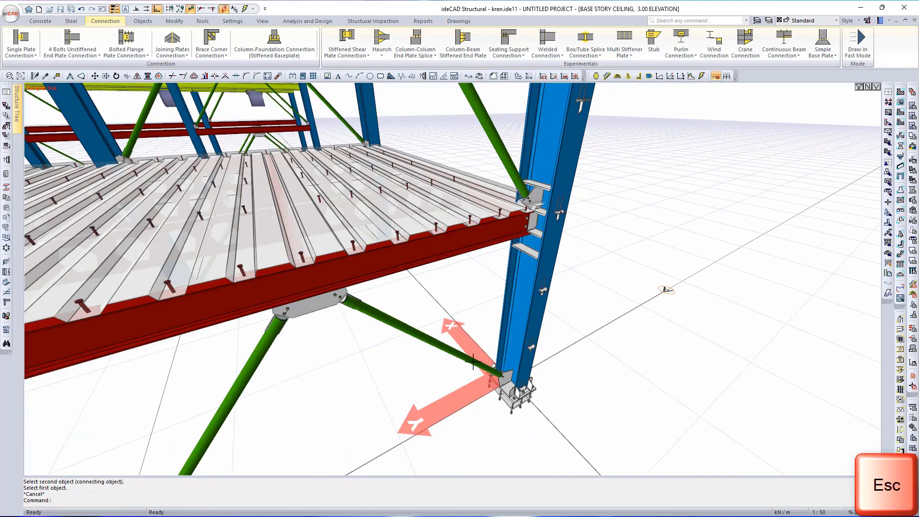
# Try the V-shaped type for the ground-floor brace beside the corner column and inspect its gusset plate below the lower floor beam.
pyautogui.scroll(3, 452, 390)
pyautogui.click(440, 400)
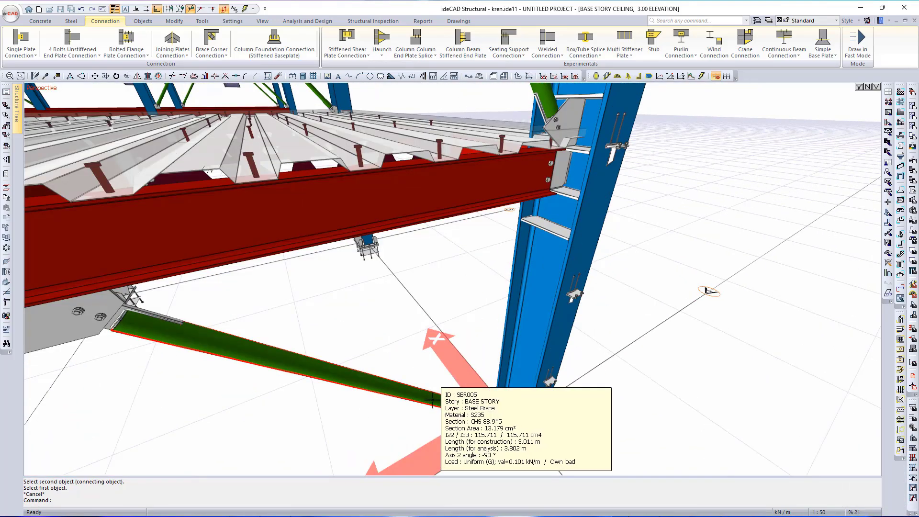
pyautogui.doubleClick(420, 398)
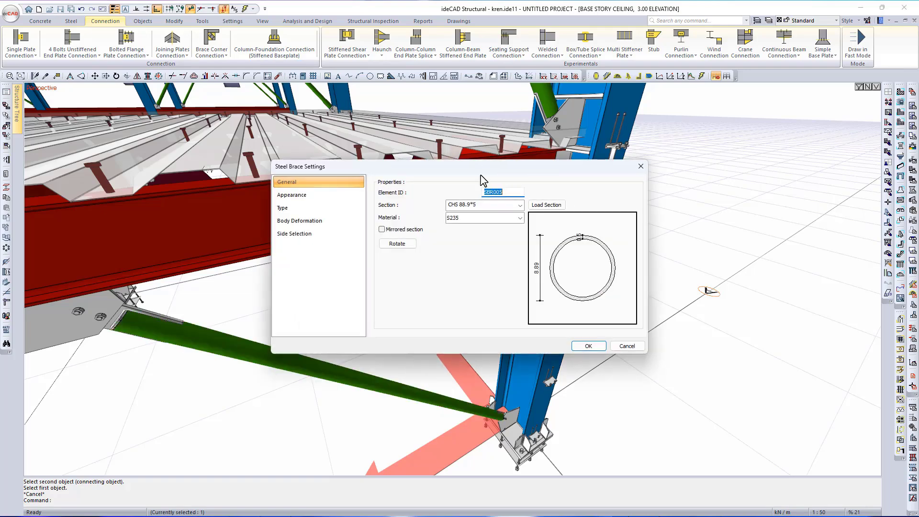
pyautogui.click(321, 209)
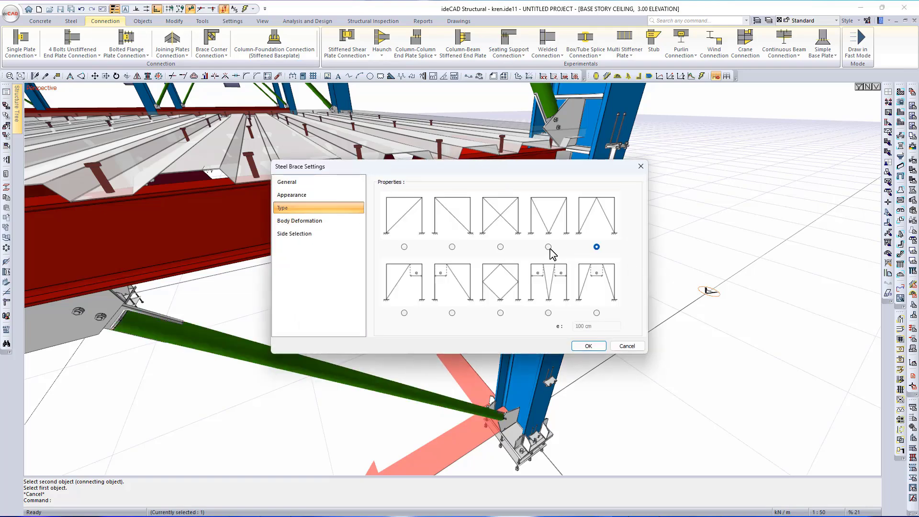
pyautogui.click(588, 346)
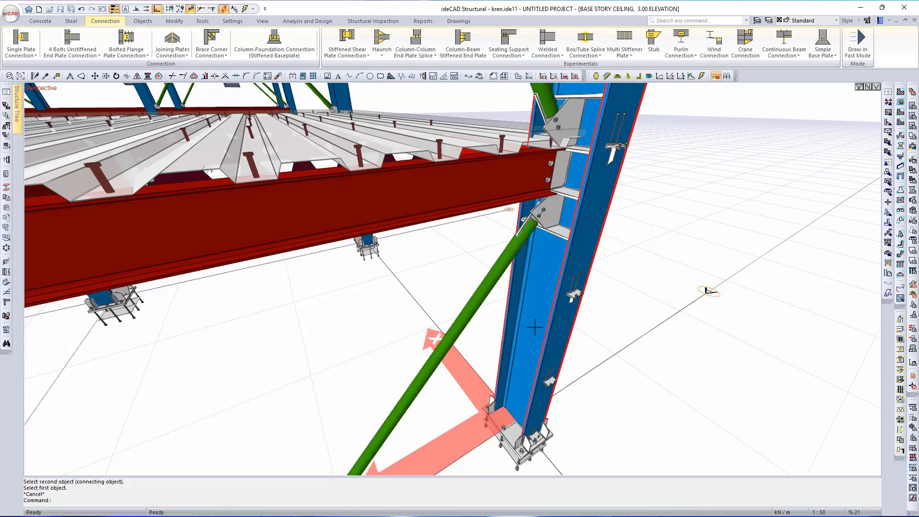
pyautogui.scroll(3, 521, 232)
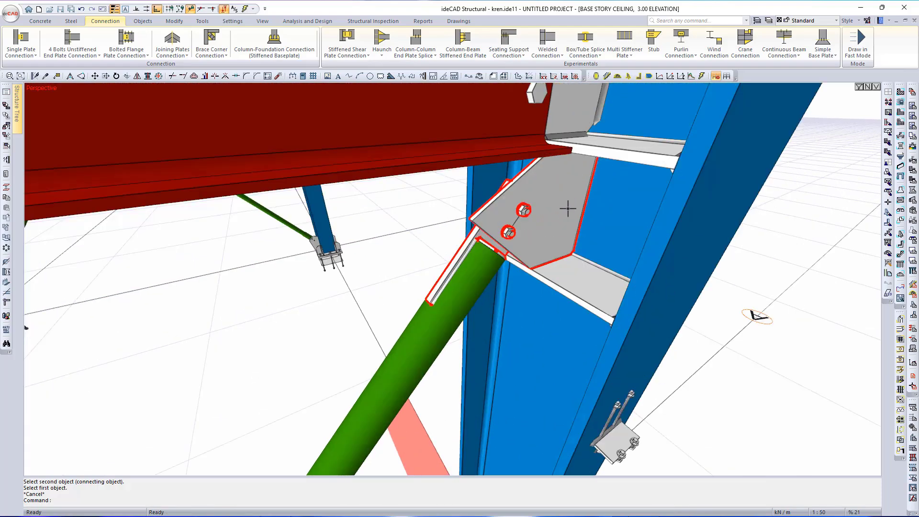
pyautogui.keyDown('shift'); pyautogui.moveTo(568, 208); pyautogui.dragTo(570, 156, button='middle'); pyautogui.keyUp('shift')
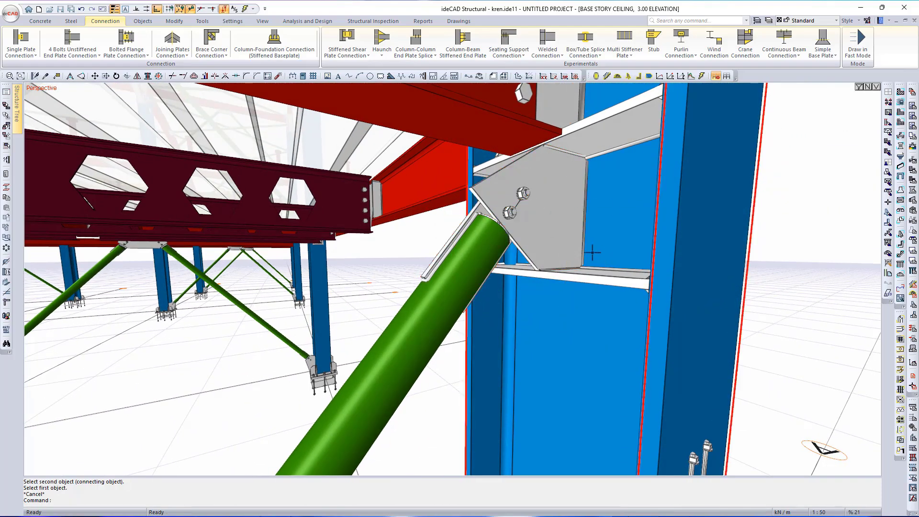
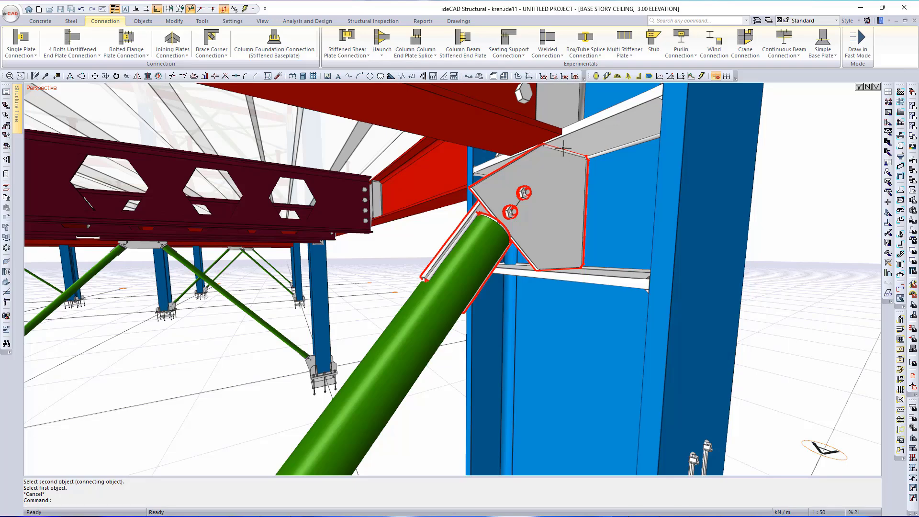
# Restore the ground-floor brace beside the corner column to the inverted-V type.
pyautogui.click(435, 322)
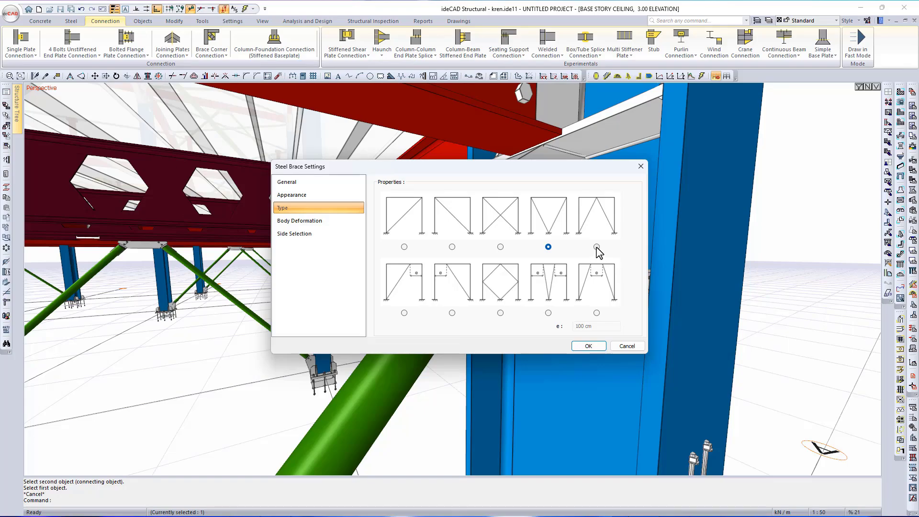
pyautogui.click(585, 346)
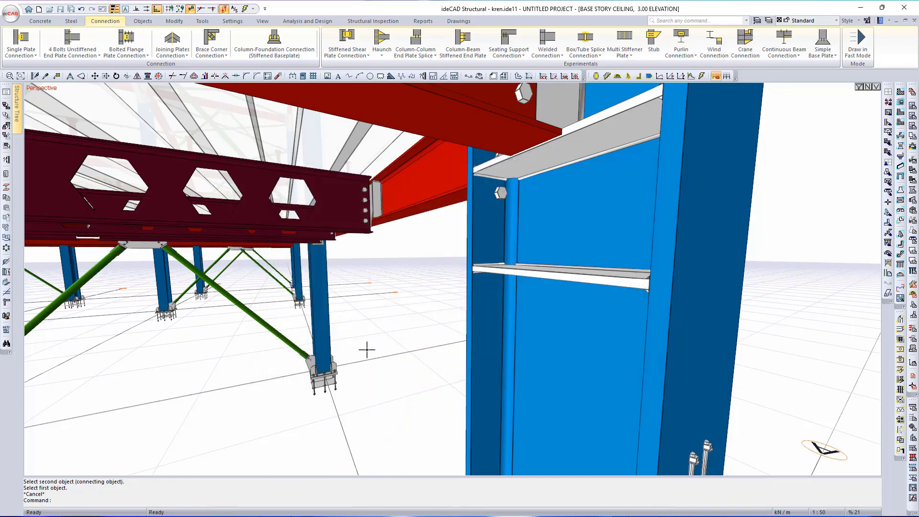
pyautogui.scroll(-8, 386, 314)
pyautogui.moveTo(367, 347); pyautogui.dragTo(492, 331, button='middle')
pyautogui.scroll(-3, 500, 354)
pyautogui.scroll(-1, 557, 340)
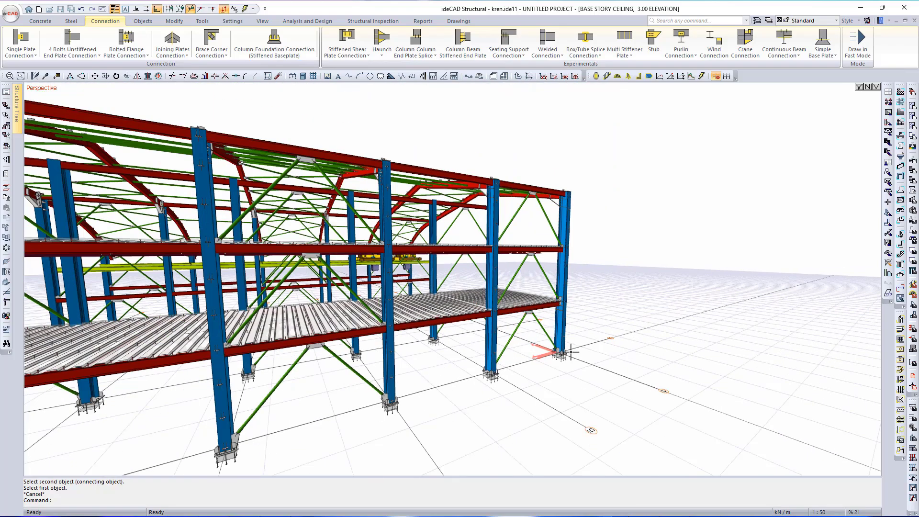
pyautogui.scroll(5, 571, 353)
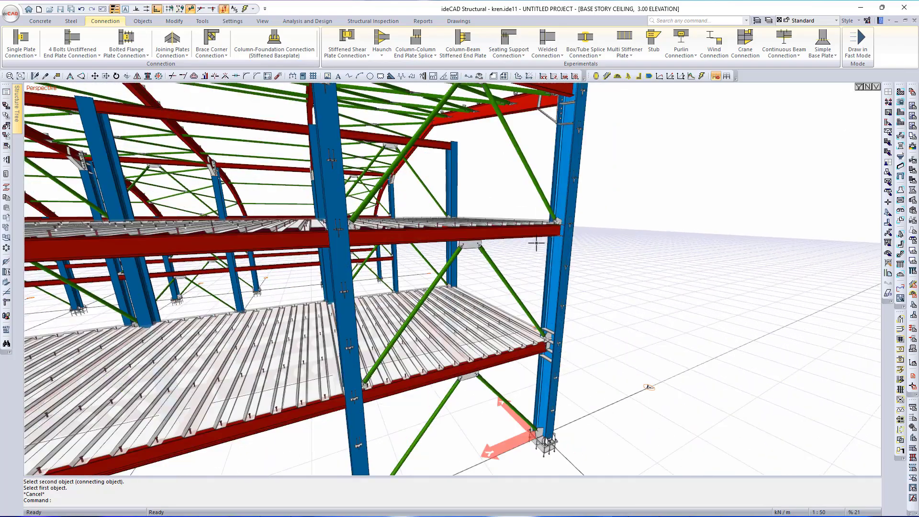
# Disable the continuity plate in the 4 Bolts Unstiffened End Plate Connection where the upper floor beam meets the corner column.
pyautogui.scroll(5, 536, 244)
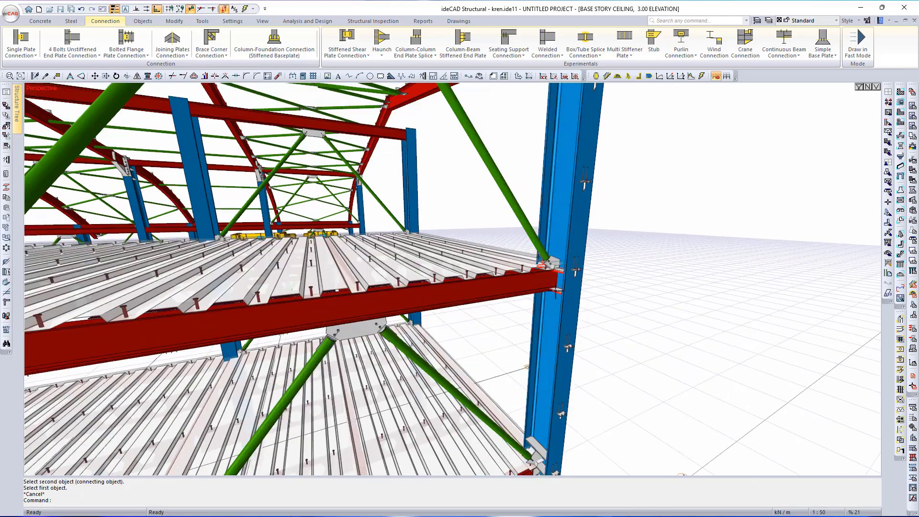
pyautogui.click(556, 291)
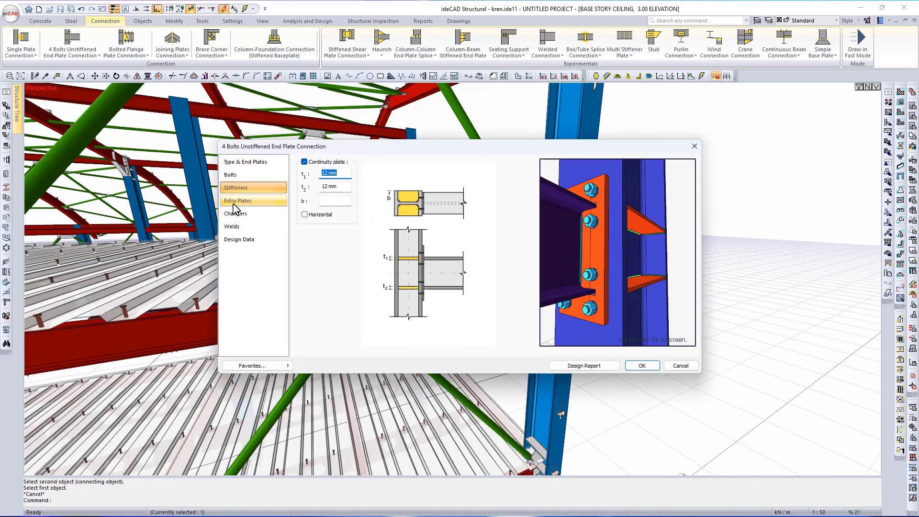
pyautogui.click(329, 162)
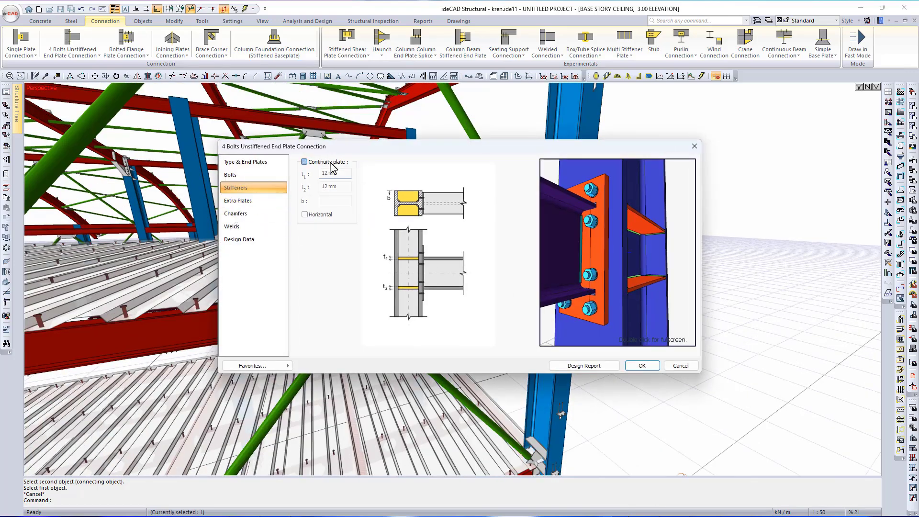
pyautogui.click(658, 366)
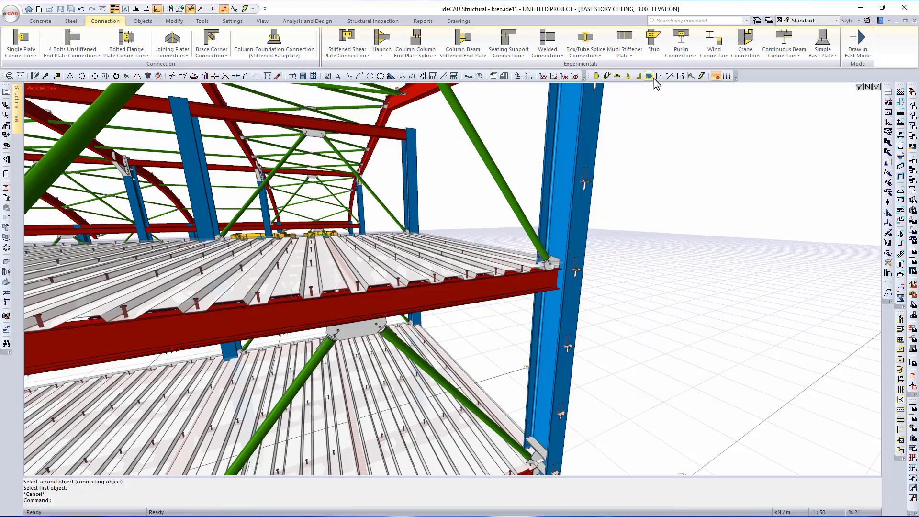
# Add a Quad Stiffener Plate Connection between the corner column and the upper floor beam with the default stiffener settings.
pyautogui.click(627, 47)
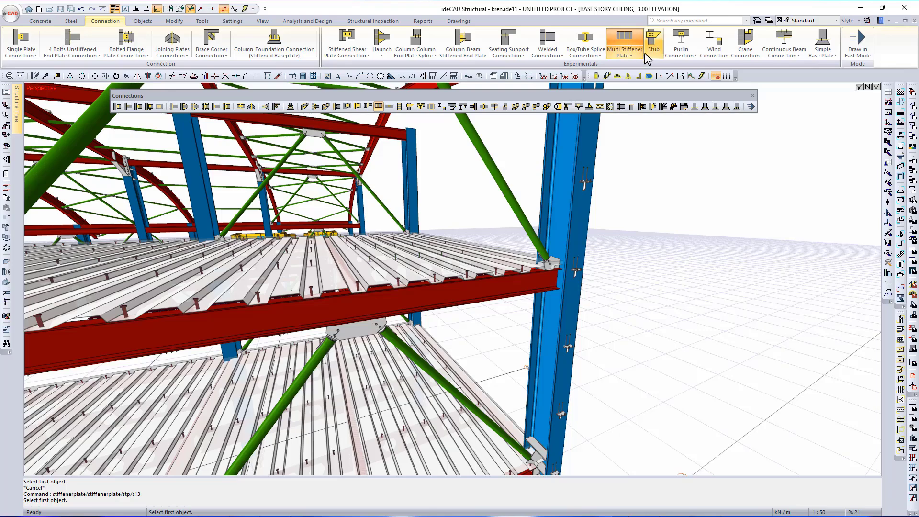
pyautogui.click(631, 56)
pyautogui.click(651, 135)
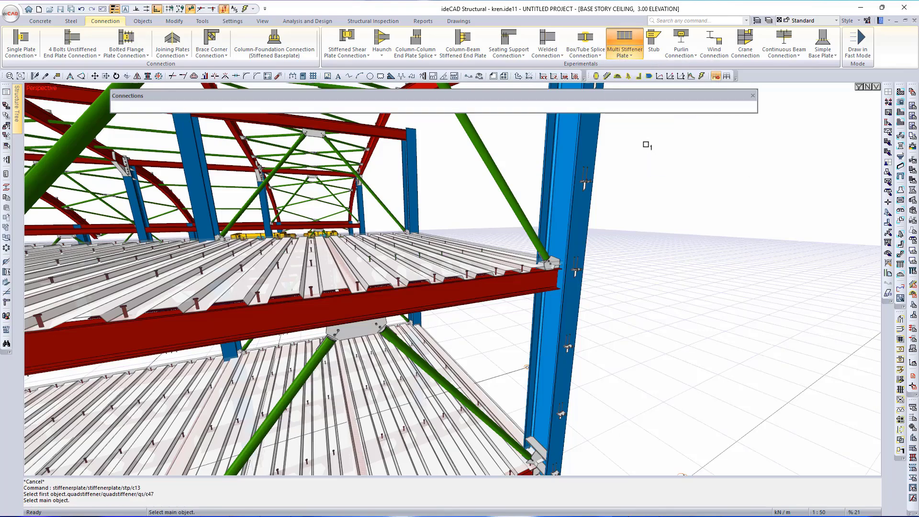
pyautogui.click(574, 315)
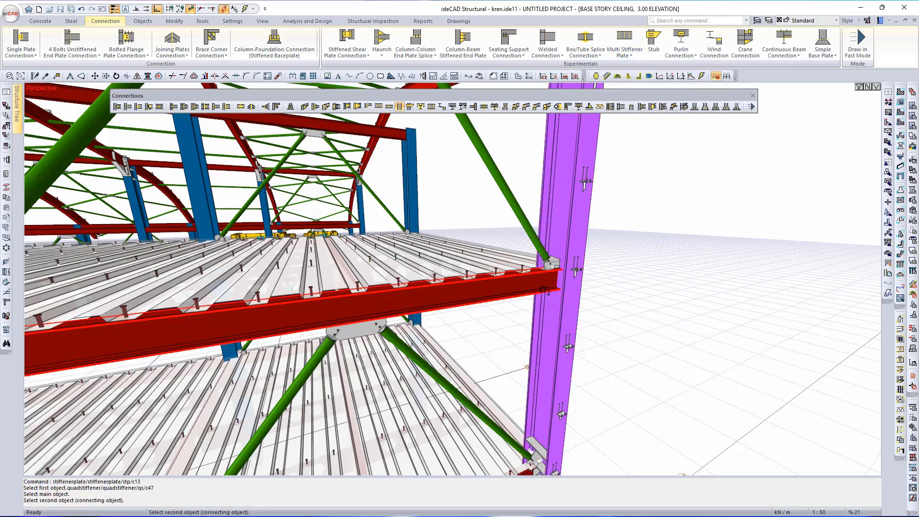
pyautogui.click(548, 293)
pyautogui.moveTo(596, 312); pyautogui.dragTo(545, 332)
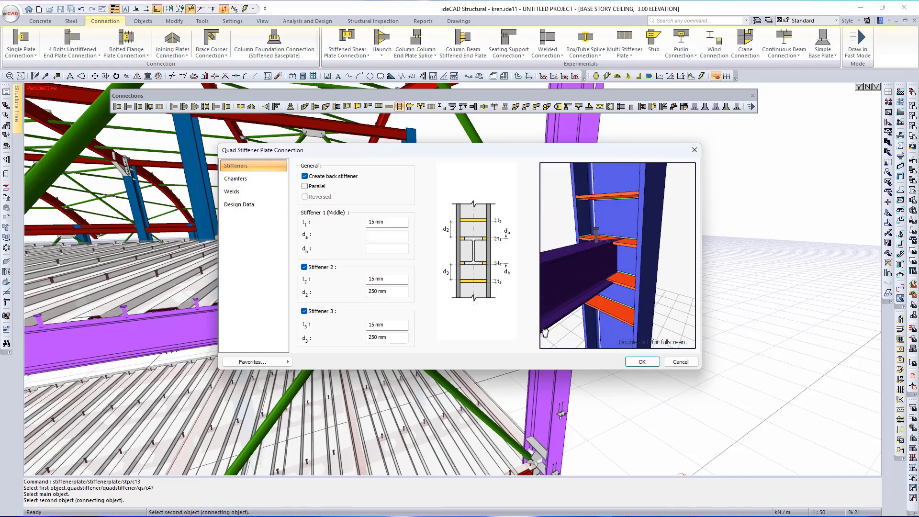
pyautogui.click(643, 362)
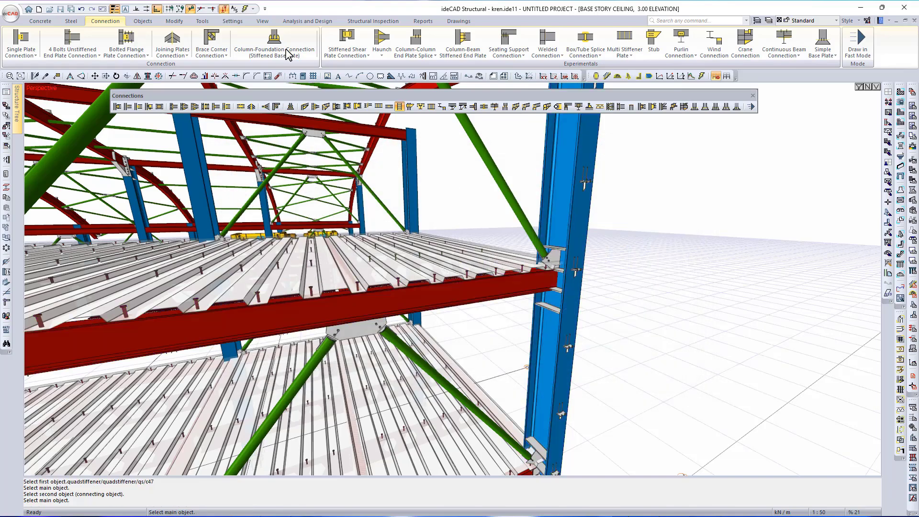
# Join the upper floor beam to the corner column with a T Plate Connection using the Left plate type.
pyautogui.click(28, 49)
pyautogui.click(33, 157)
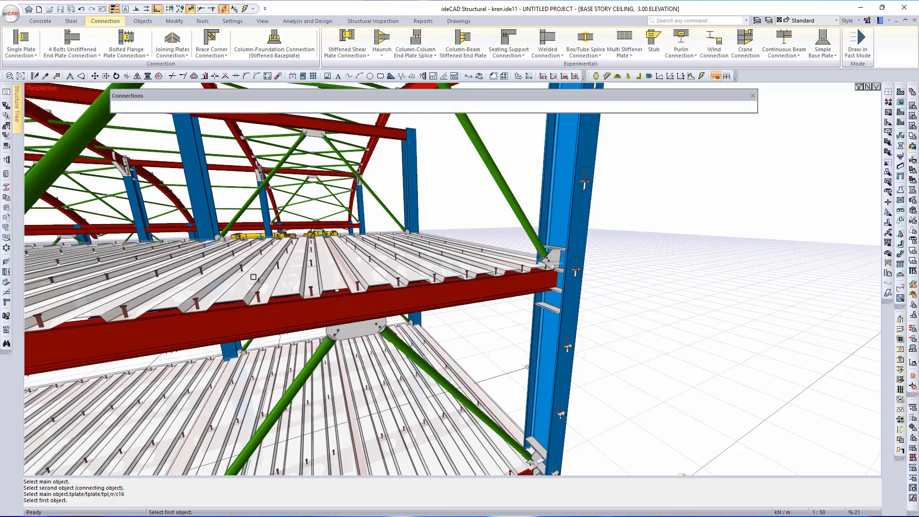
pyautogui.click(563, 316)
pyautogui.click(538, 285)
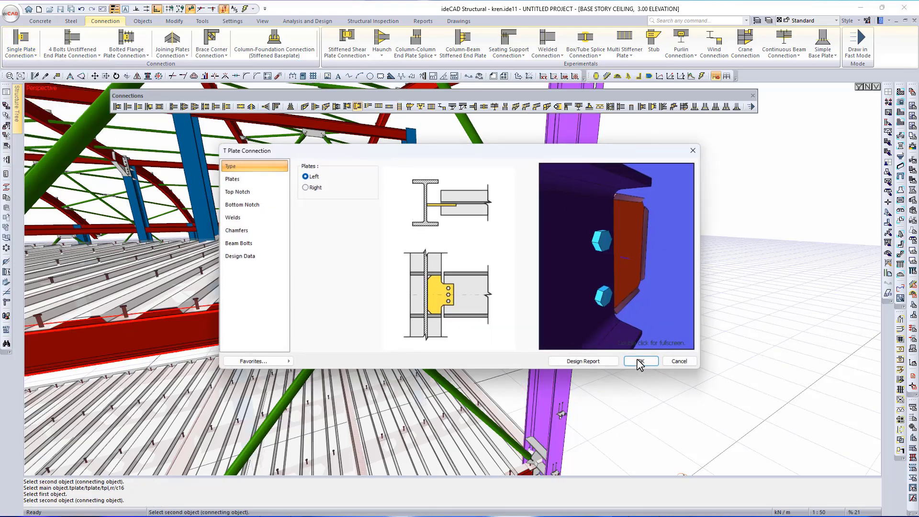
pyautogui.moveTo(623, 321); pyautogui.dragTo(735, 331)
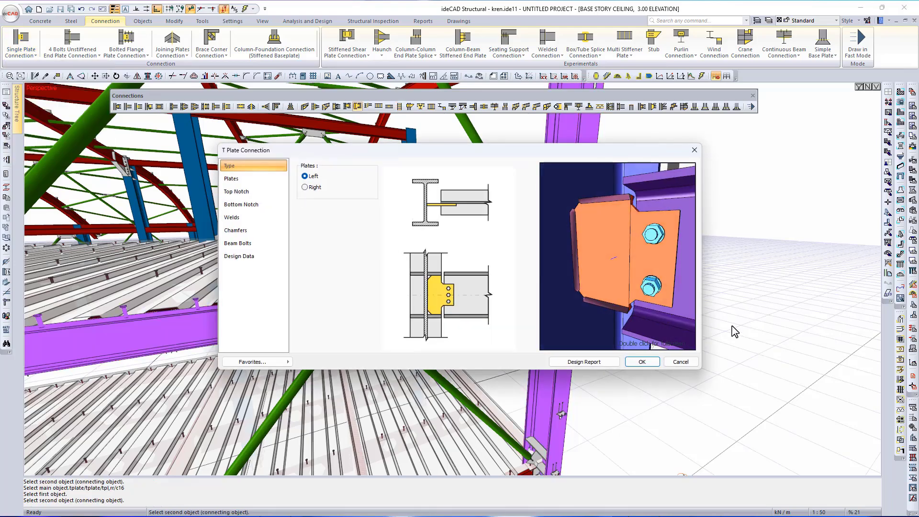
pyautogui.click(656, 363)
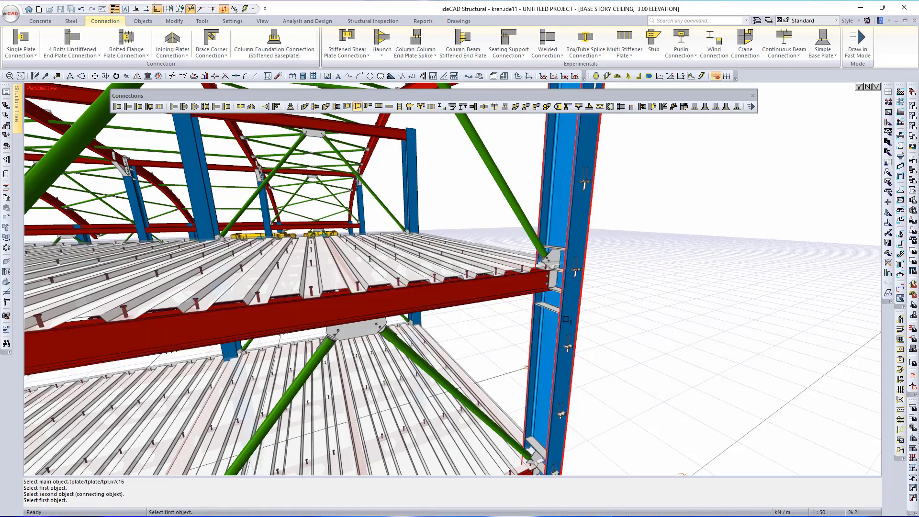
pyautogui.press('Escape')
pyautogui.scroll(5, 544, 295)
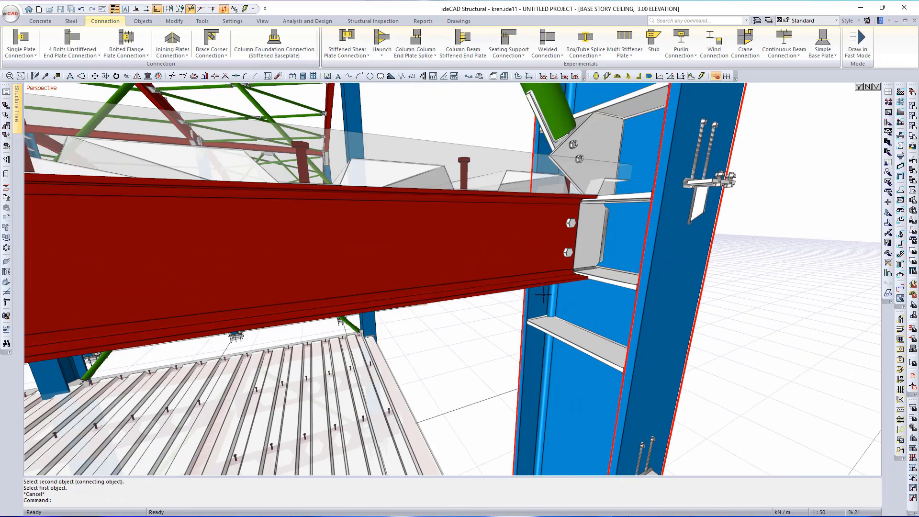
# Filter the slabs out of the perspective view to expose the floor framing on both stories.
pyautogui.scroll(-8, 546, 302)
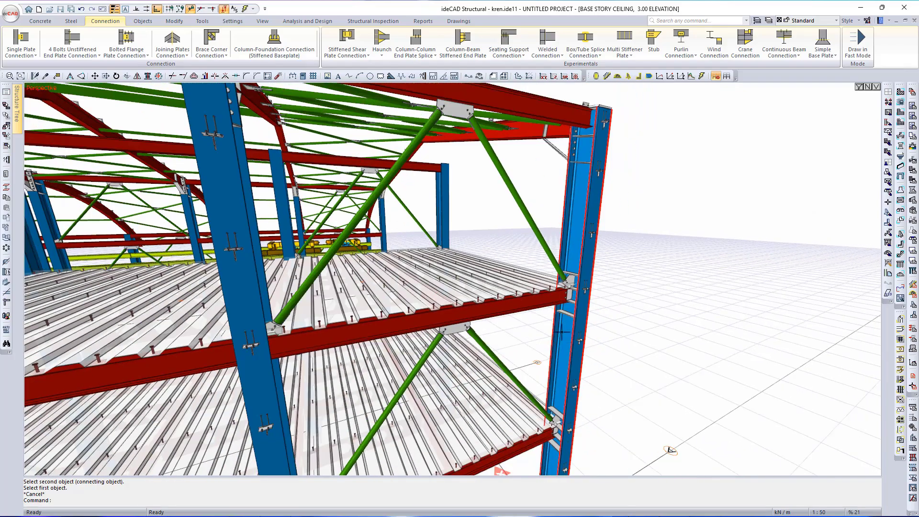
pyautogui.keyDown('ctrl'); pyautogui.moveTo(568, 347); pyautogui.dragTo(455, 351, button='middle'); pyautogui.keyUp('ctrl')
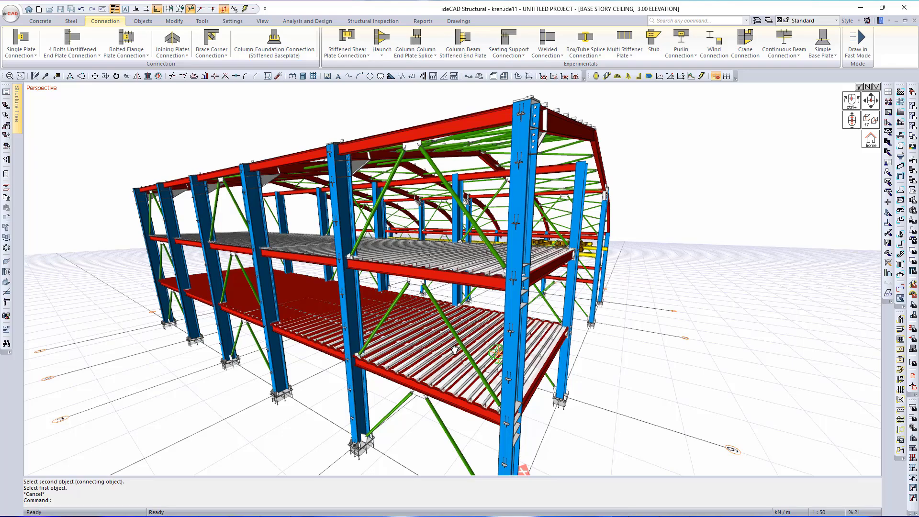
pyautogui.keyDown('ctrl'); pyautogui.moveTo(455, 350); pyautogui.dragTo(417, 350, button='middle'); pyautogui.keyUp('ctrl')
pyautogui.keyDown('ctrl'); pyautogui.moveTo(482, 353); pyautogui.dragTo(448, 349, button='middle'); pyautogui.keyUp('ctrl')
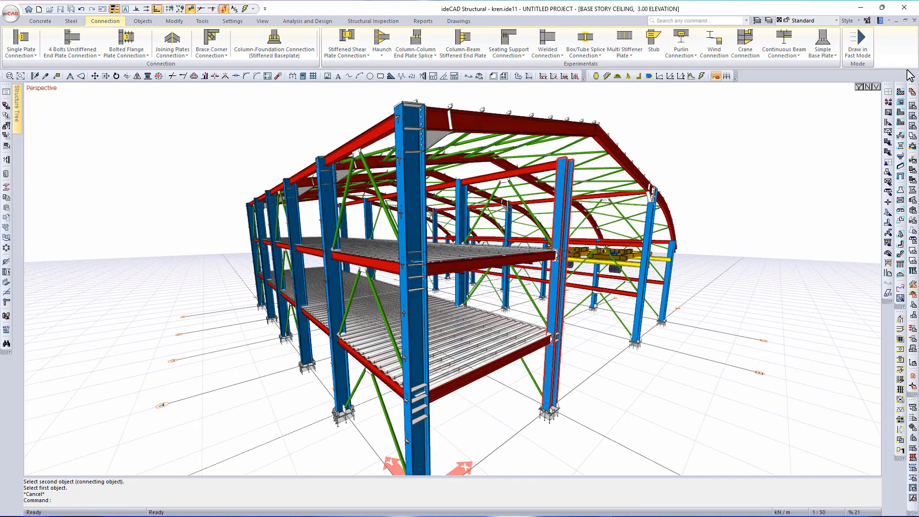
pyautogui.click(861, 87)
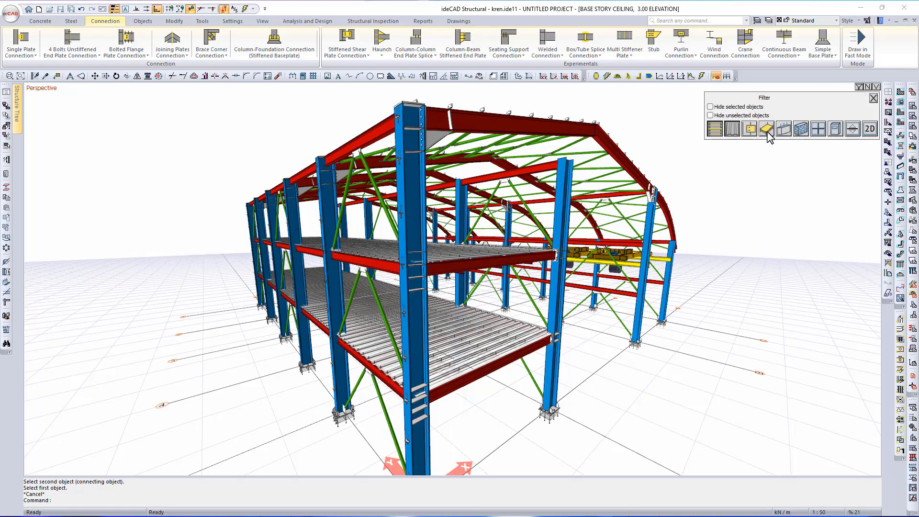
pyautogui.click(768, 132)
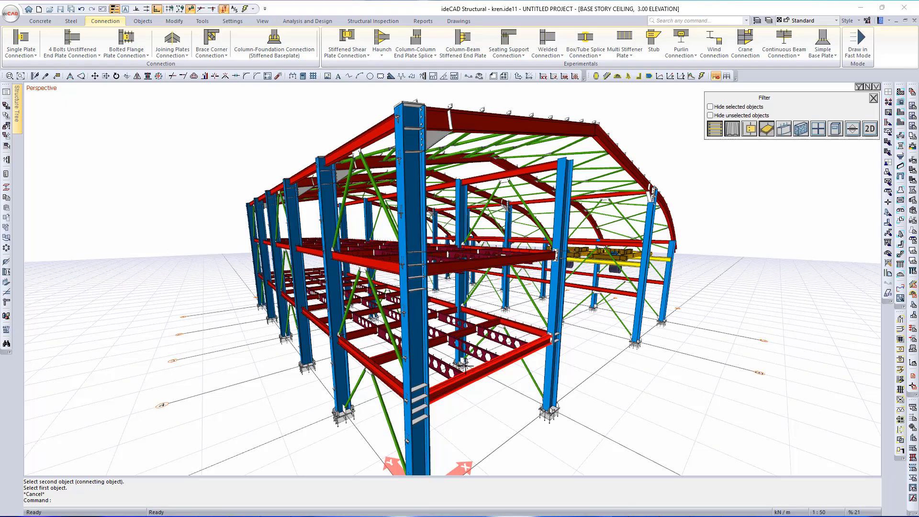
# Set the connection type of the CH IPE 240 castellated secondary beams to Single Plate Connection.
pyautogui.scroll(5, 467, 367)
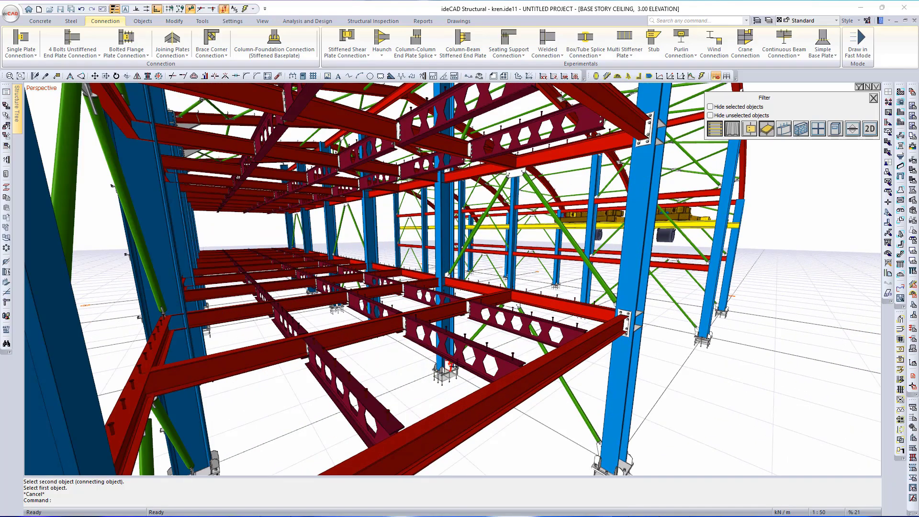
pyautogui.doubleClick(508, 366)
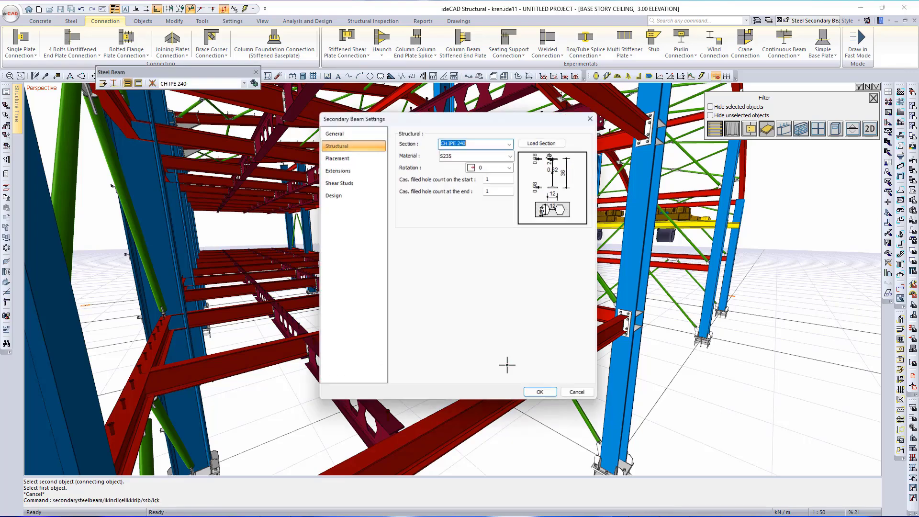
pyautogui.click(352, 170)
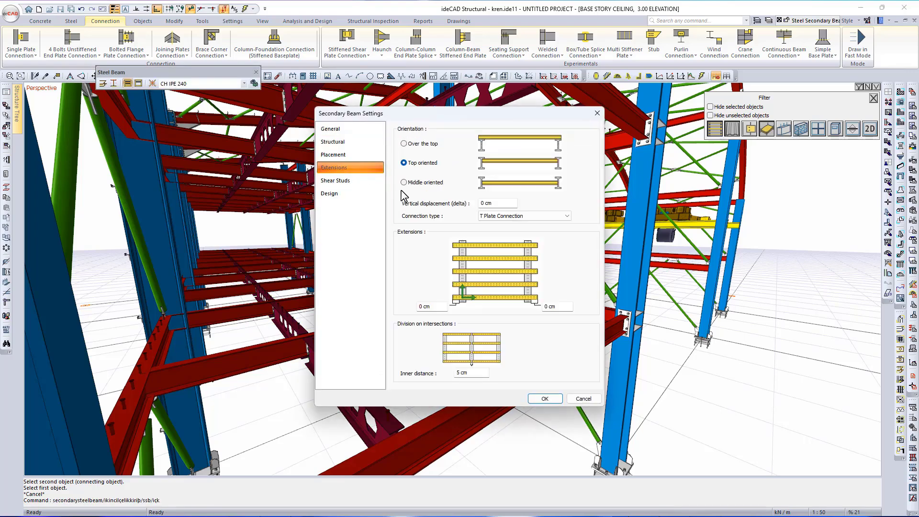
pyautogui.click(532, 216)
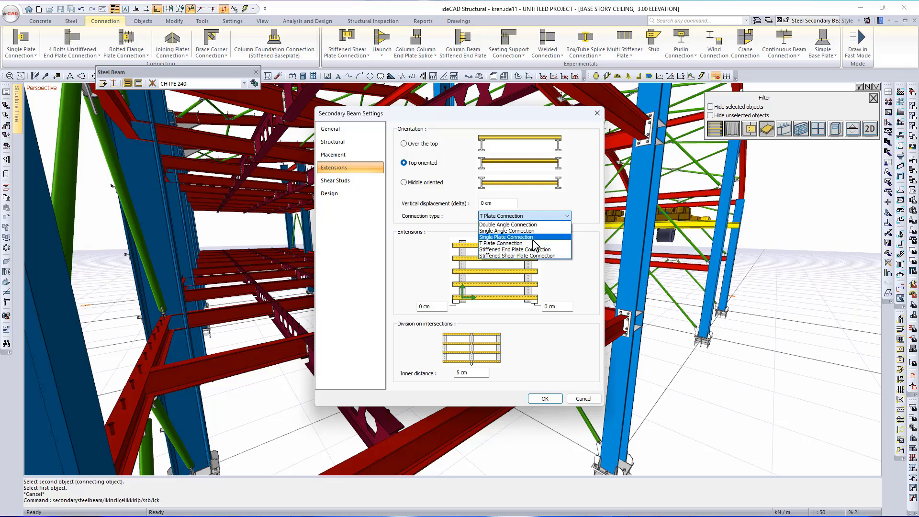
pyautogui.click(534, 231)
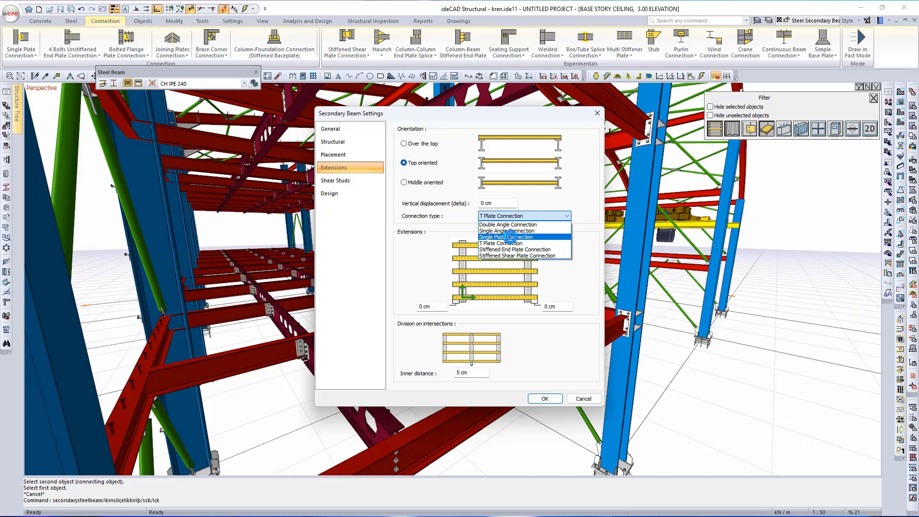
pyautogui.click(510, 237)
pyautogui.click(545, 399)
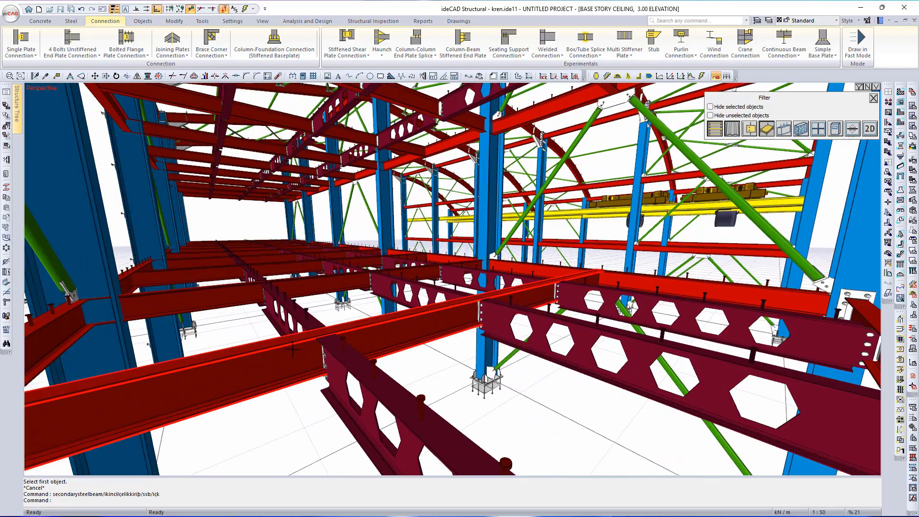
# Review the Single Plate Connection settings at a joint between a castellated secondary beam and the main beam.
pyautogui.scroll(5, 312, 358)
pyautogui.doubleClick(363, 358)
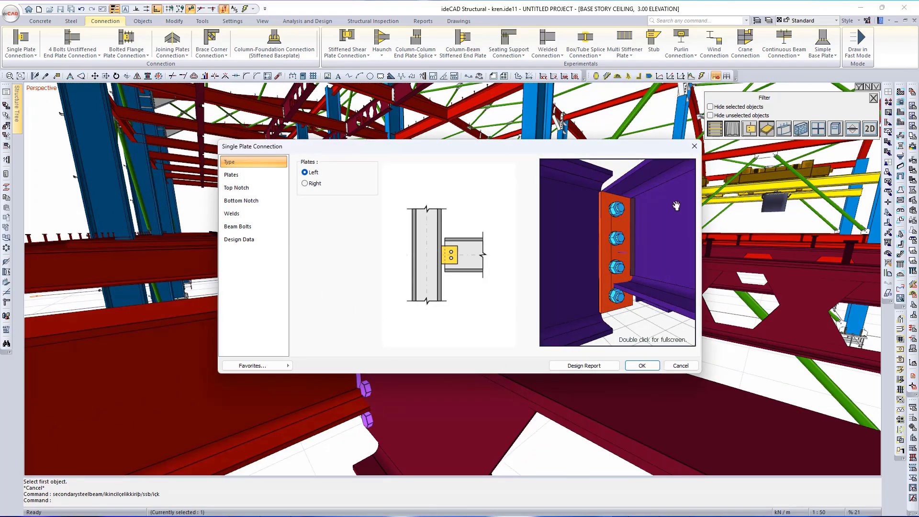
pyautogui.click(642, 366)
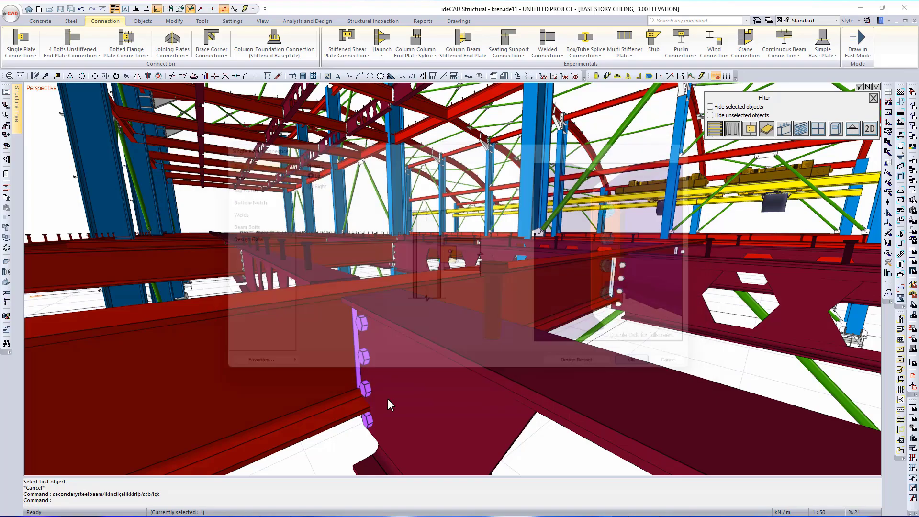
# Select all similar steel beams, matching by type and by structural section IPE 270.
pyautogui.scroll(-6, 387, 398)
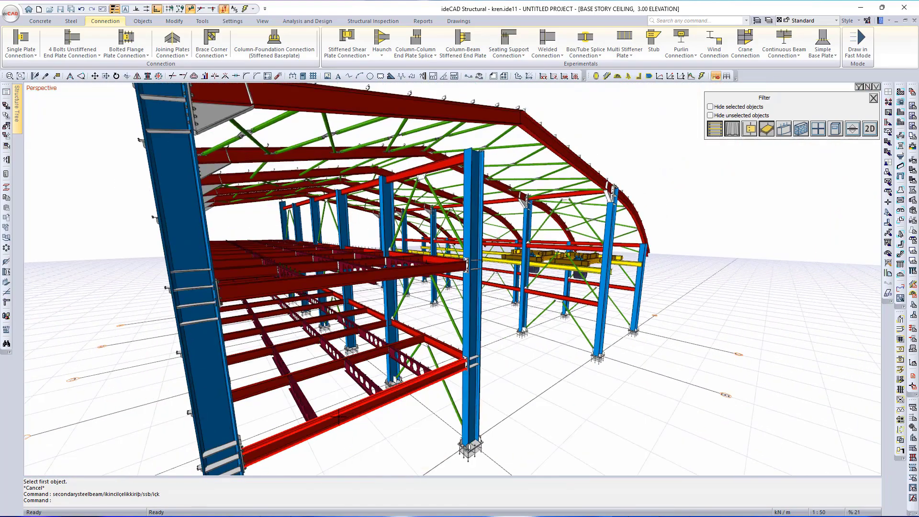
pyautogui.click(349, 412)
pyautogui.rightClick(349, 413)
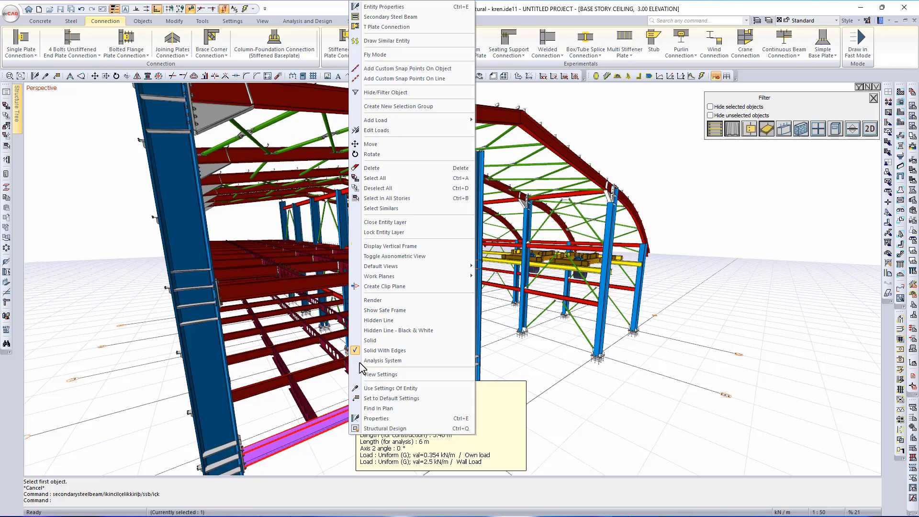
pyautogui.click(420, 211)
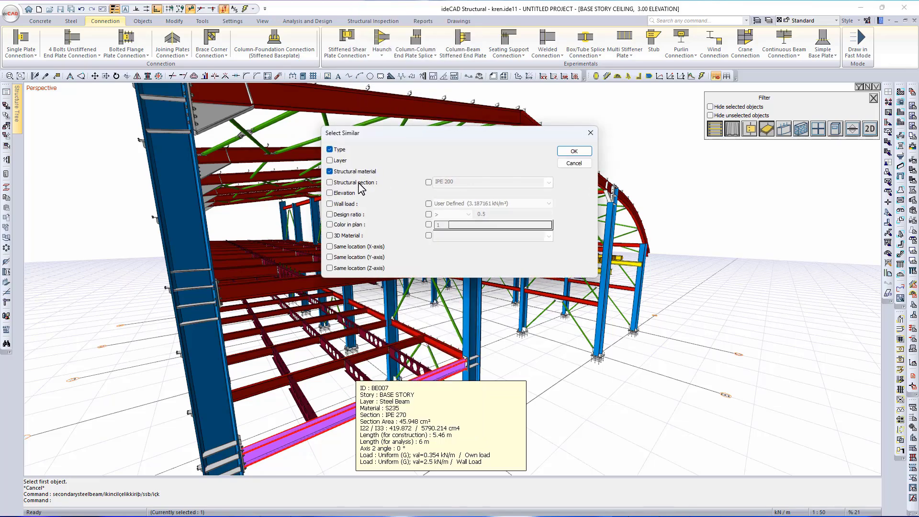
pyautogui.click(429, 182)
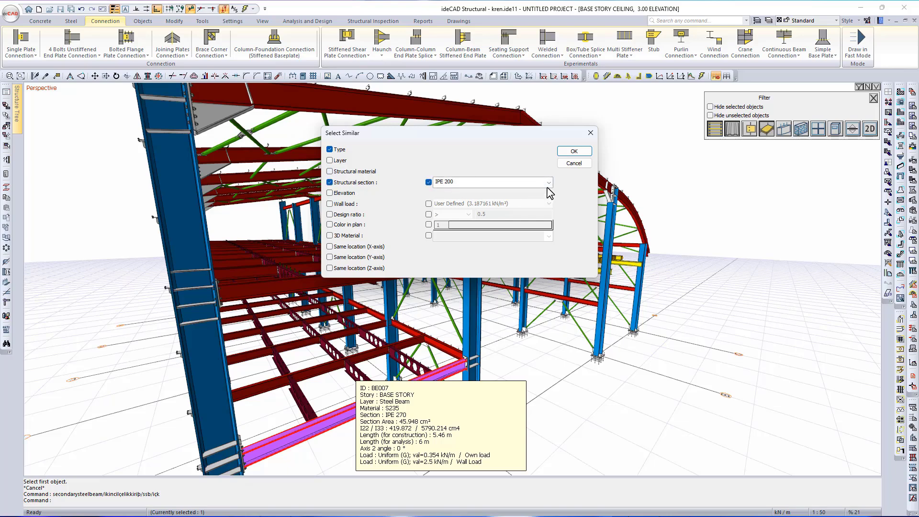
pyautogui.click(549, 183)
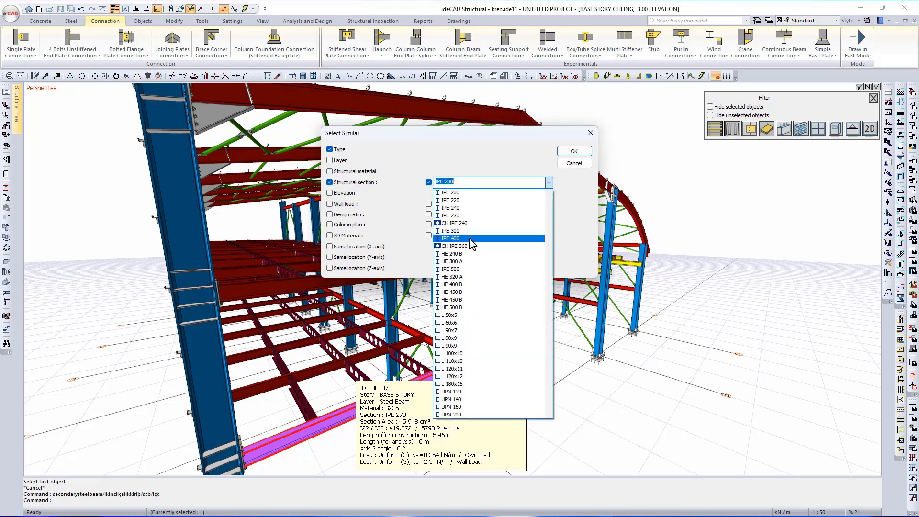
pyautogui.click(475, 215)
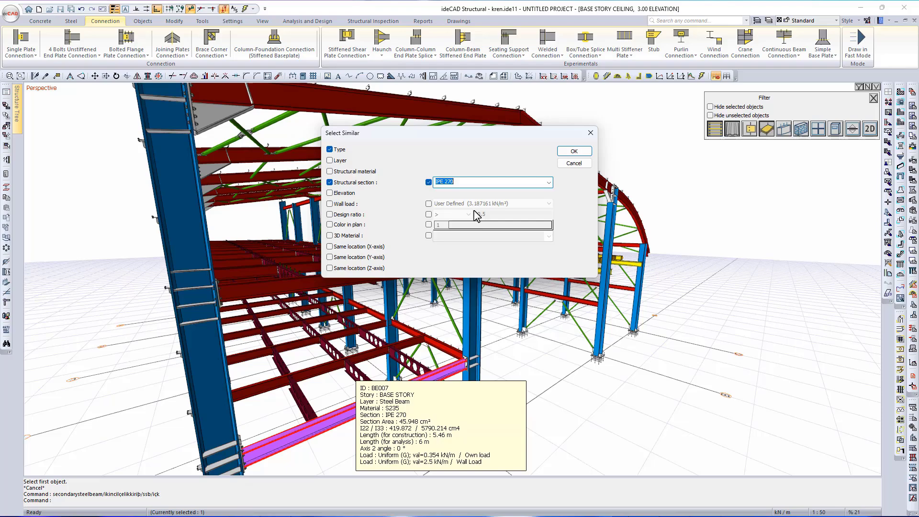
pyautogui.click(575, 152)
# Change the section of the selected IPE 270 steel beams to IPE 360.
pyautogui.hotkey('alt', 'Return')
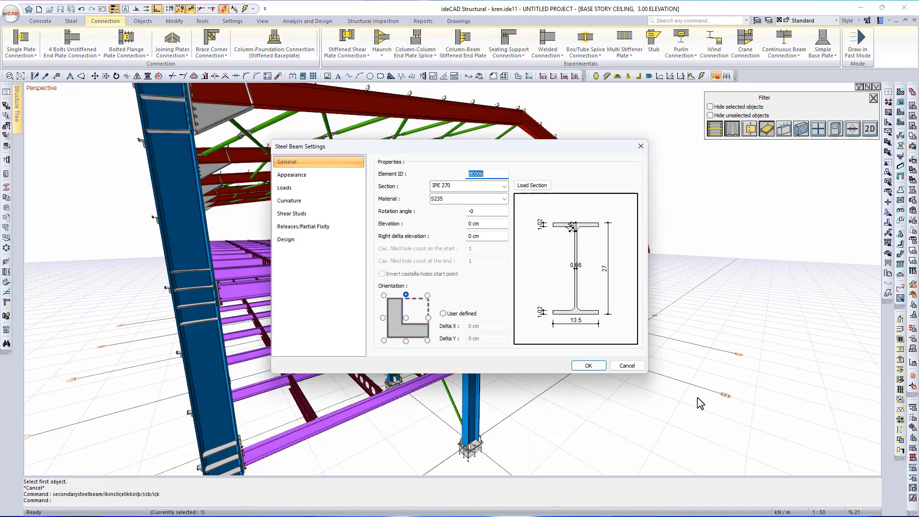
pyautogui.tripleClick(456, 186)
pyautogui.write('IPE36')
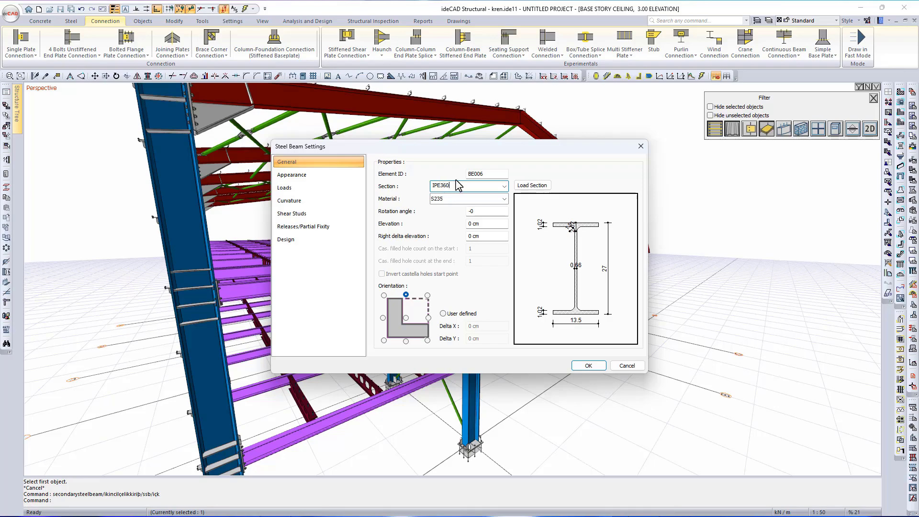
pyautogui.press('Return')
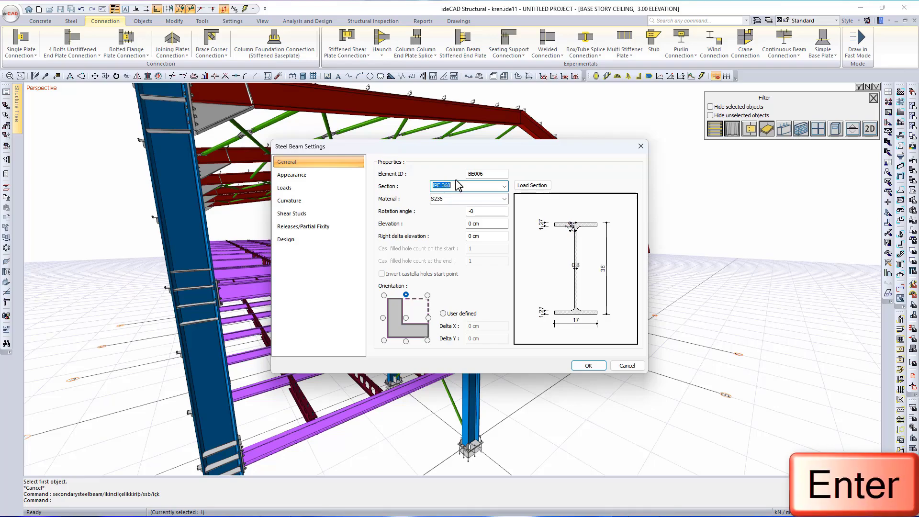
pyautogui.press('Escape')
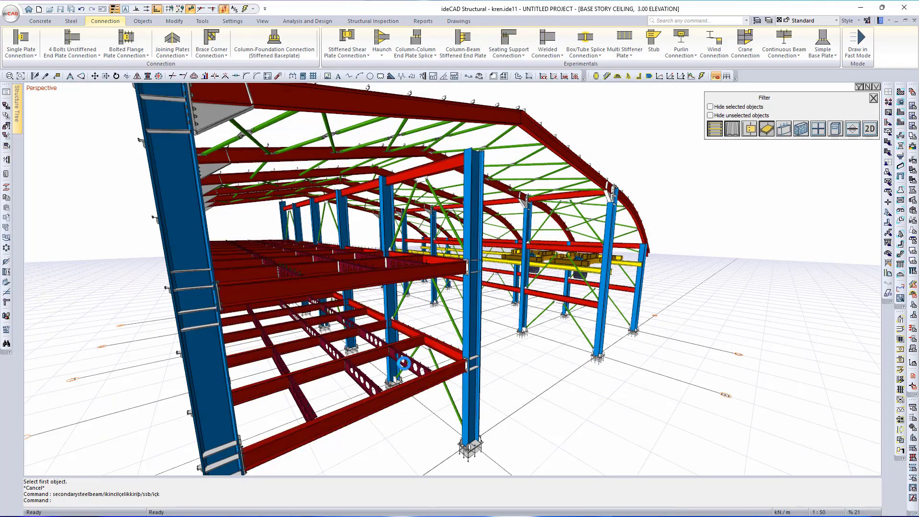
# Open the Single Plate Connection between a castellated secondary beam and an IPE 360 beam and set its connection elements material to S235.
pyautogui.scroll(5, 398, 365)
pyautogui.scroll(8, 392, 367)
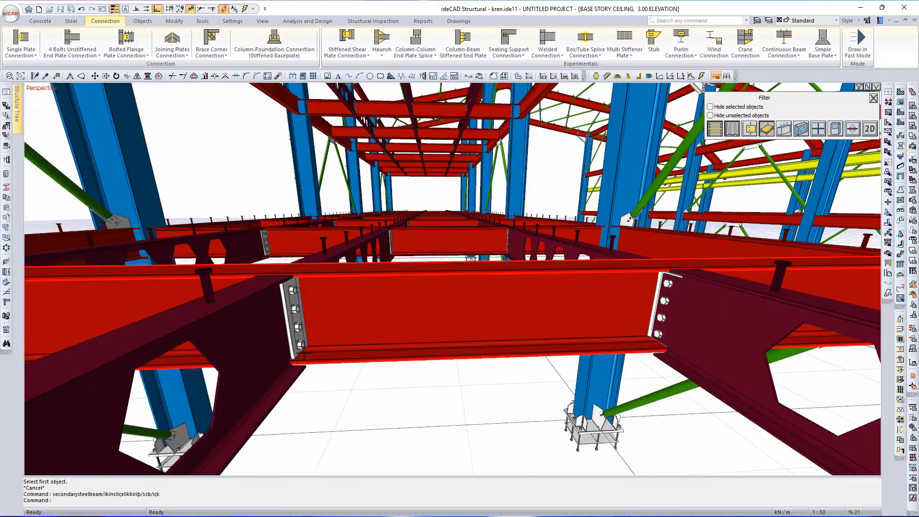
pyautogui.moveTo(304, 351); pyautogui.dragTo(214, 322, button='middle')
pyautogui.doubleClick(307, 332)
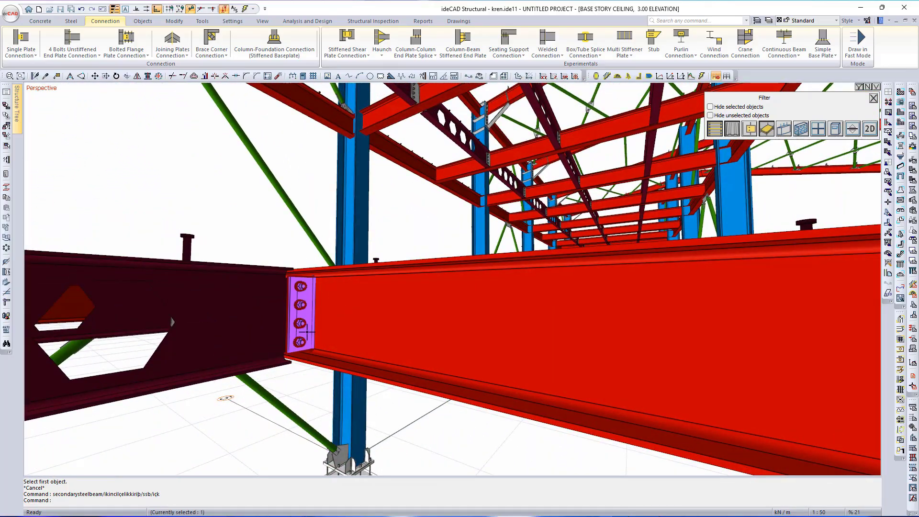
pyautogui.moveTo(584, 308); pyautogui.dragTo(570, 269)
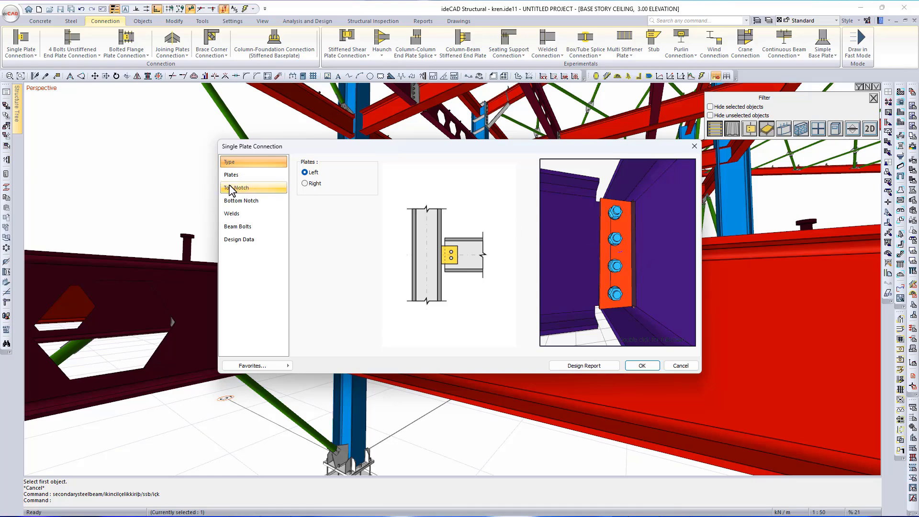
pyautogui.click(222, 230)
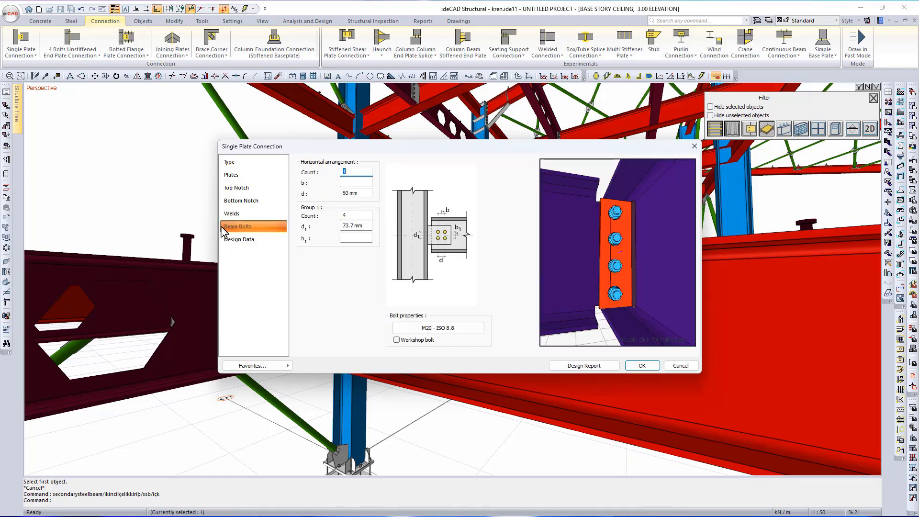
pyautogui.click(244, 241)
pyautogui.click(314, 173)
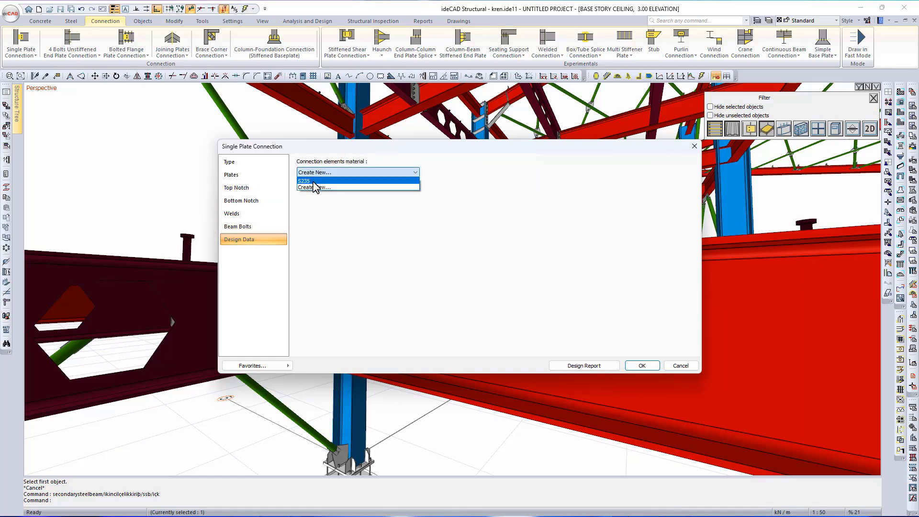
pyautogui.click(317, 187)
pyautogui.click(265, 164)
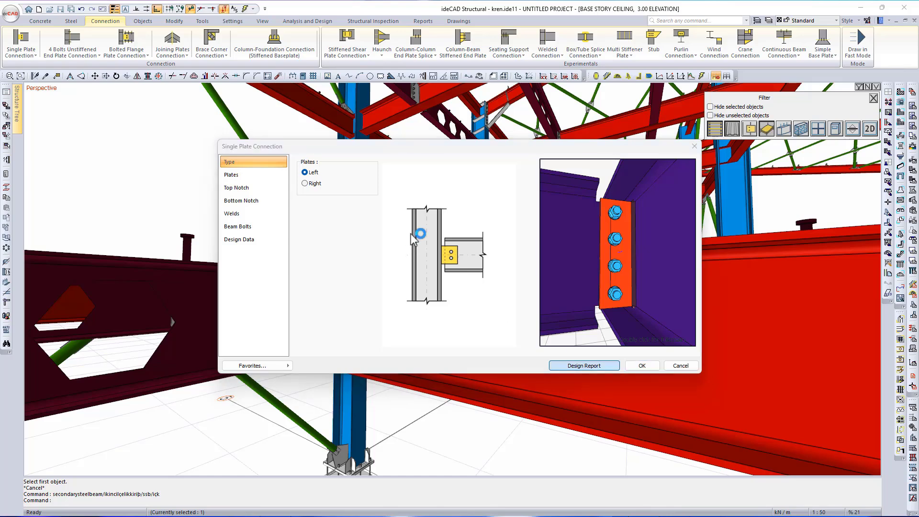
# Review the connection's AISC 360-16 (ASD) design report, covering geometry checks, strength checks and available load combinations.
pyautogui.click(584, 365)
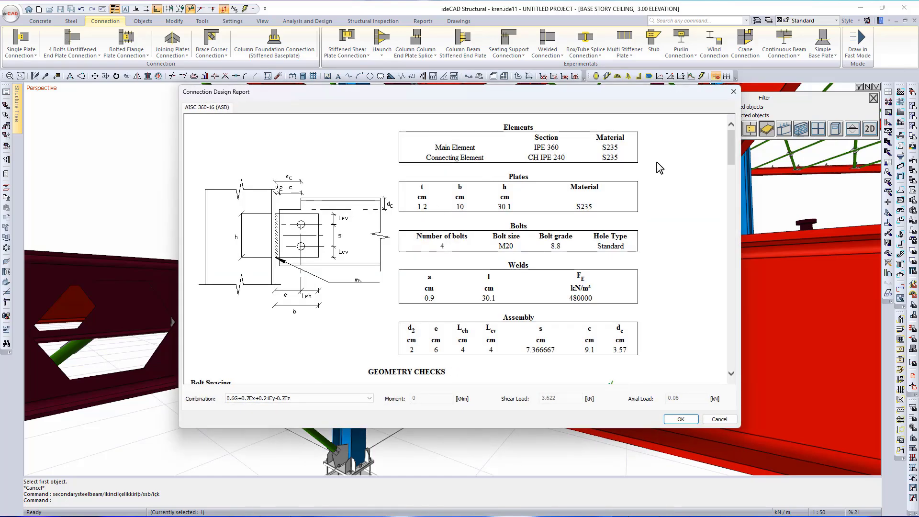
pyautogui.scroll(-5, 570, 203)
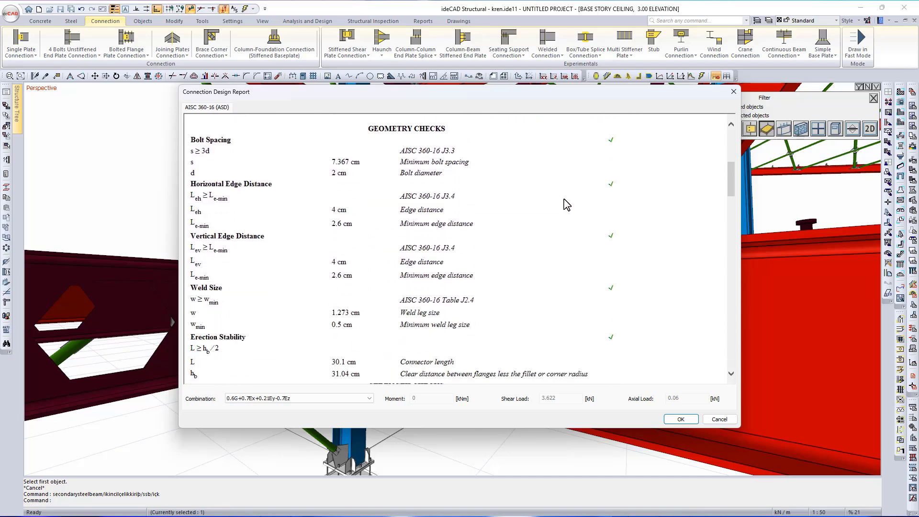
pyautogui.scroll(-10, 567, 205)
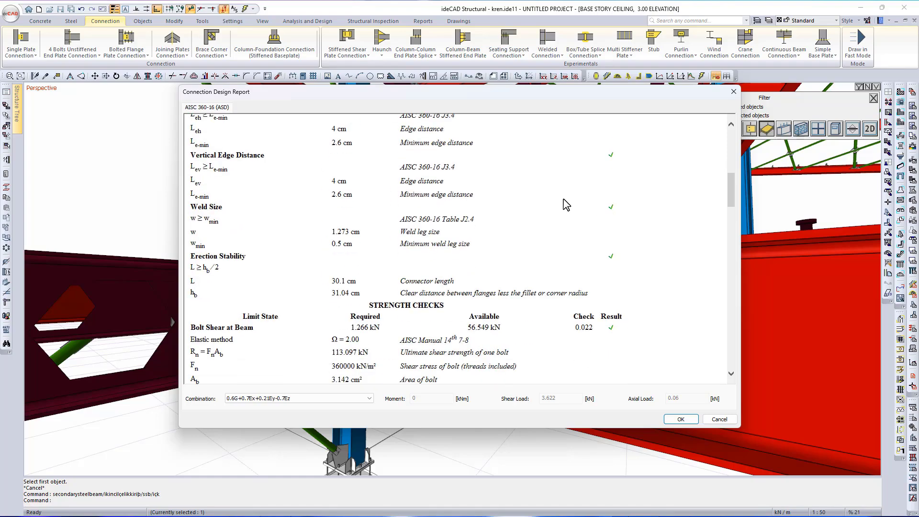
pyautogui.scroll(-8, 565, 200)
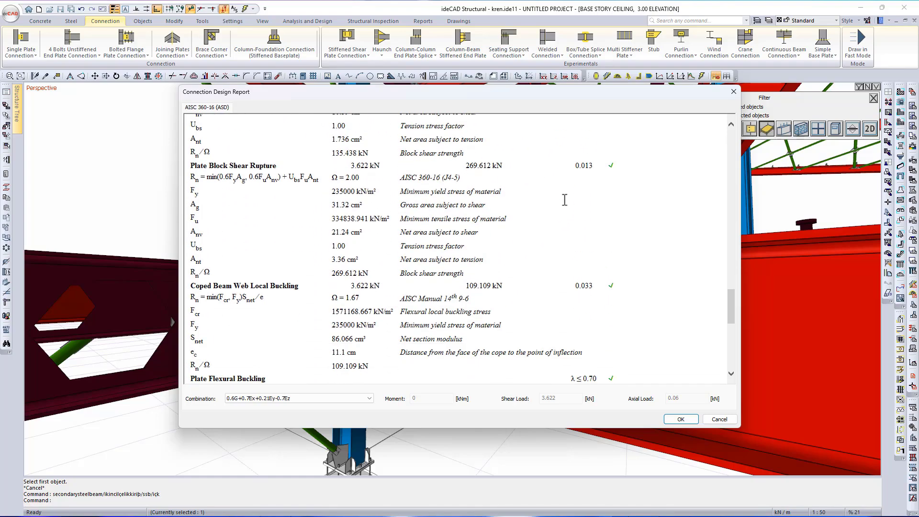
pyautogui.click(359, 399)
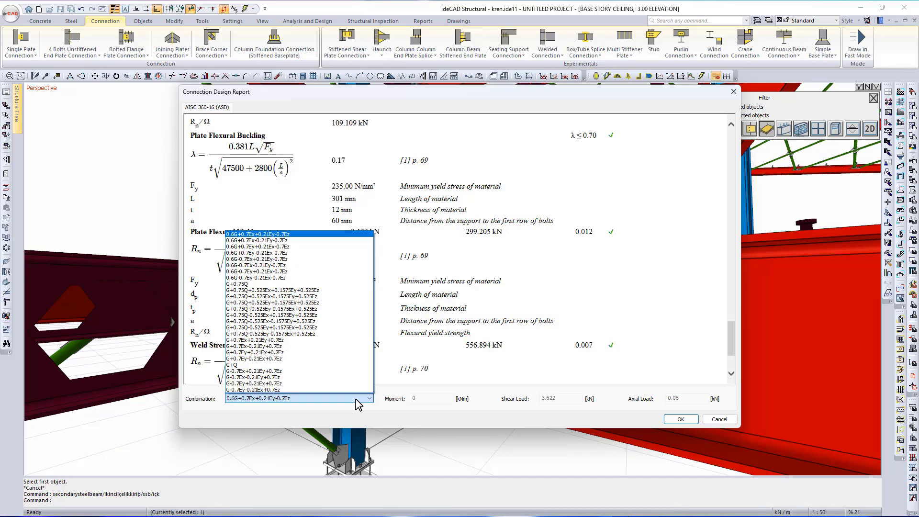
pyautogui.click(356, 404)
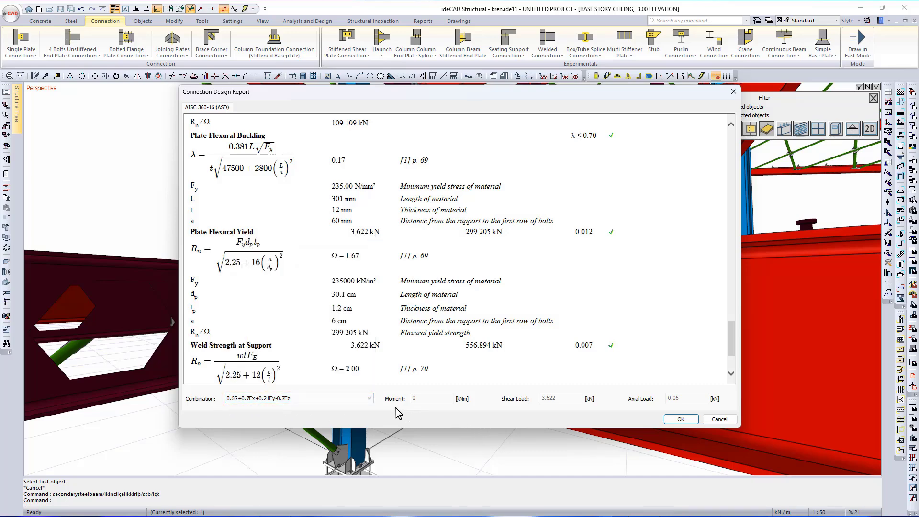
pyautogui.click(680, 419)
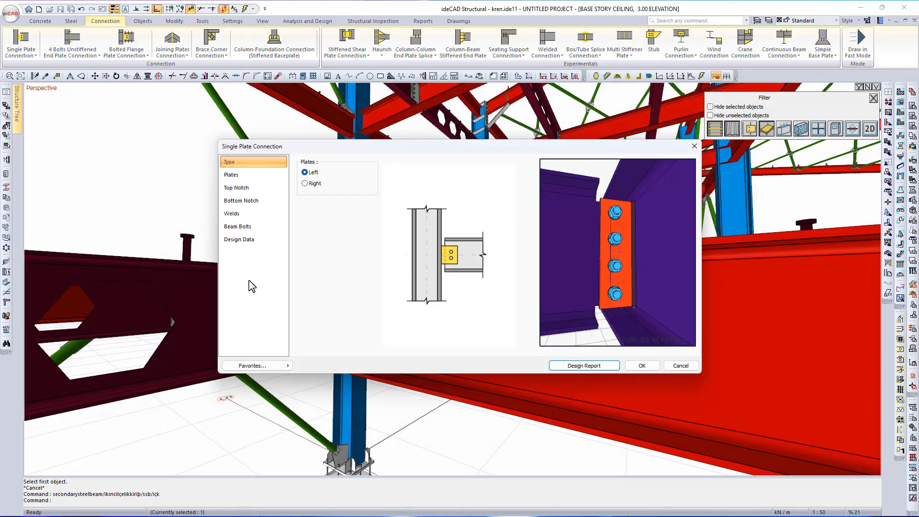
# Review the Single Plate Connection's plate, top and bottom notch, weld, beam bolt and design data settings.
pyautogui.moveTo(582, 236); pyautogui.dragTo(736, 261)
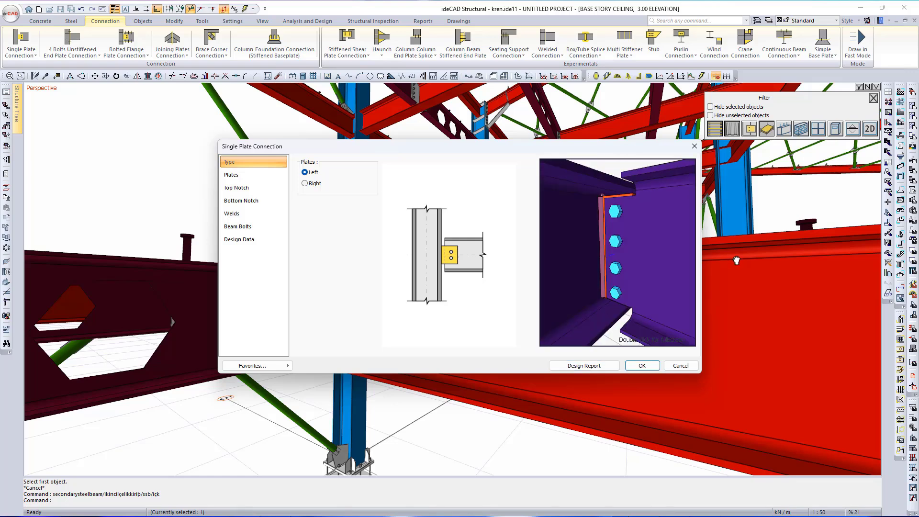
pyautogui.click(230, 176)
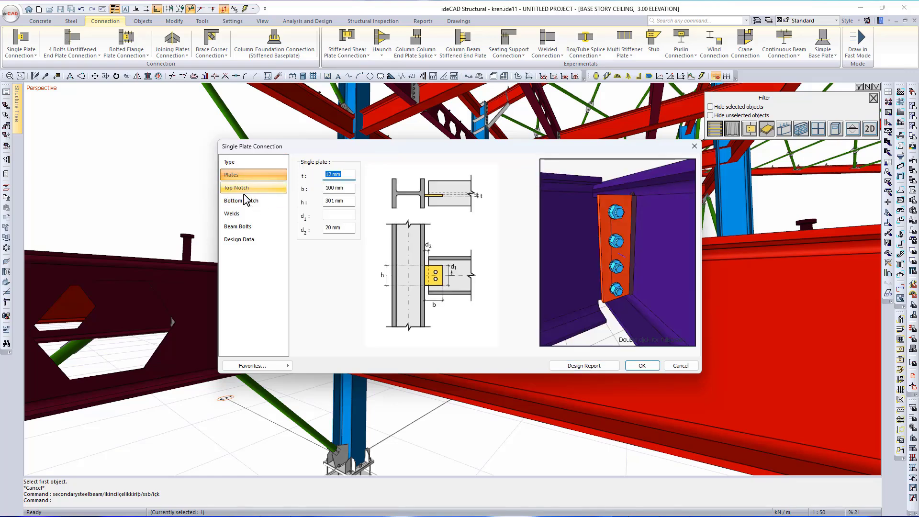
pyautogui.click(244, 189)
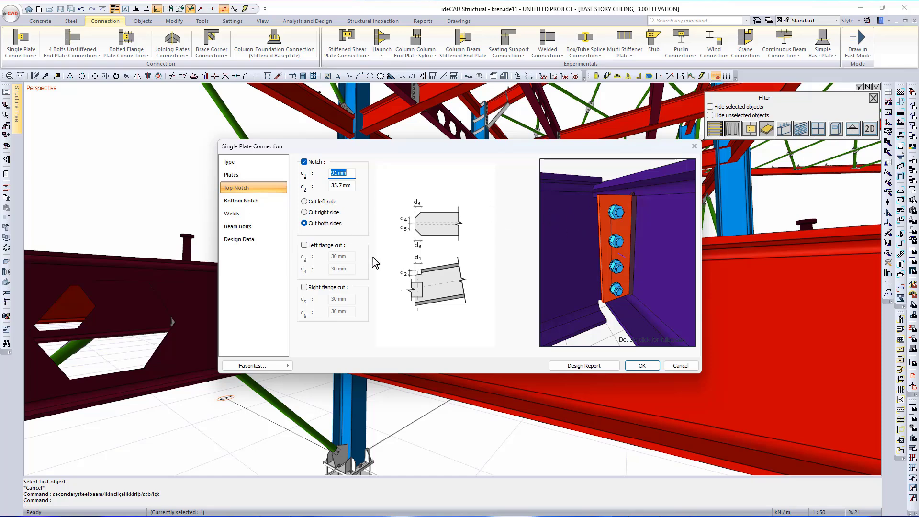
pyautogui.click(254, 209)
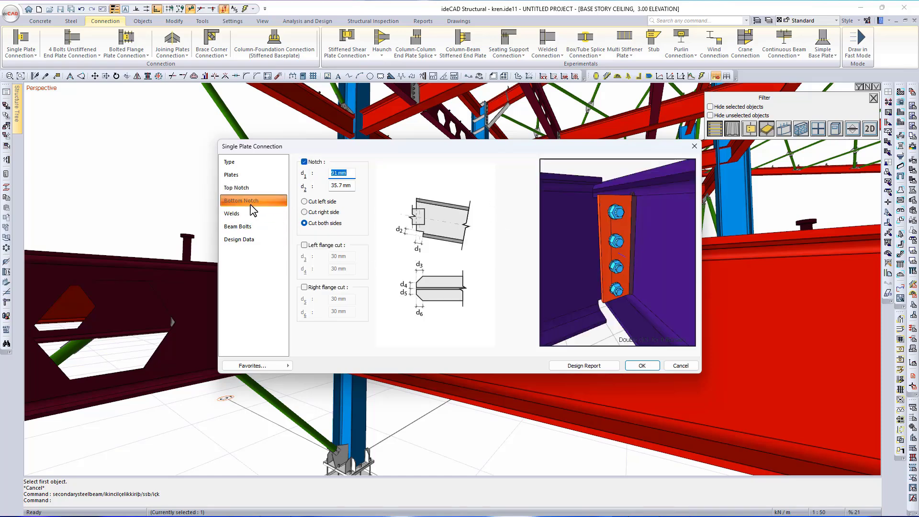
pyautogui.click(250, 214)
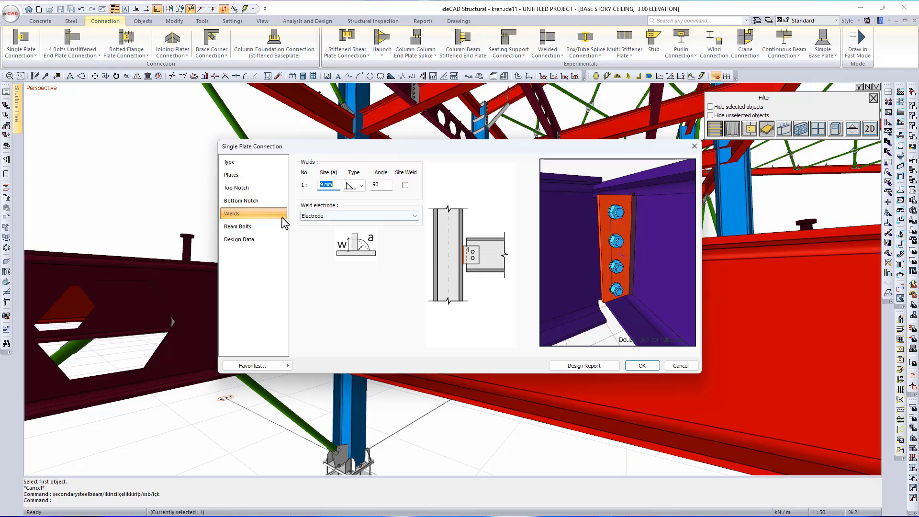
pyautogui.click(247, 227)
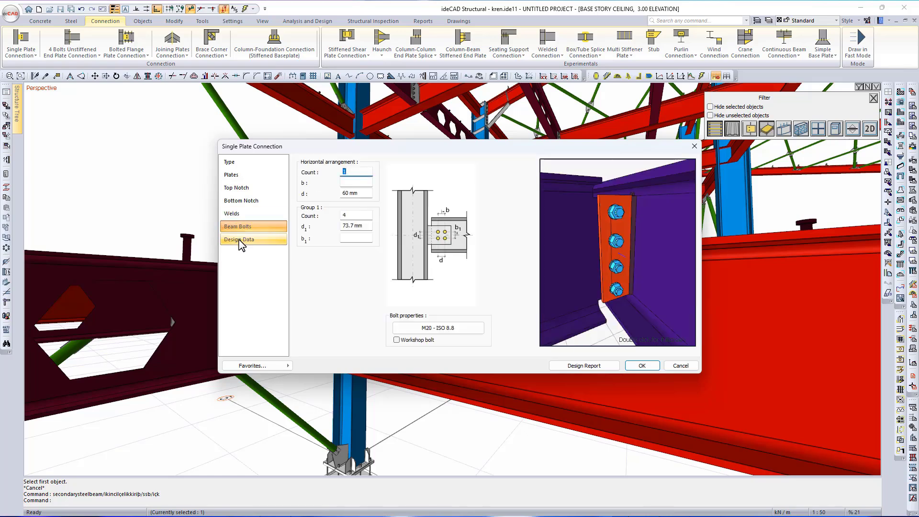
pyautogui.click(241, 242)
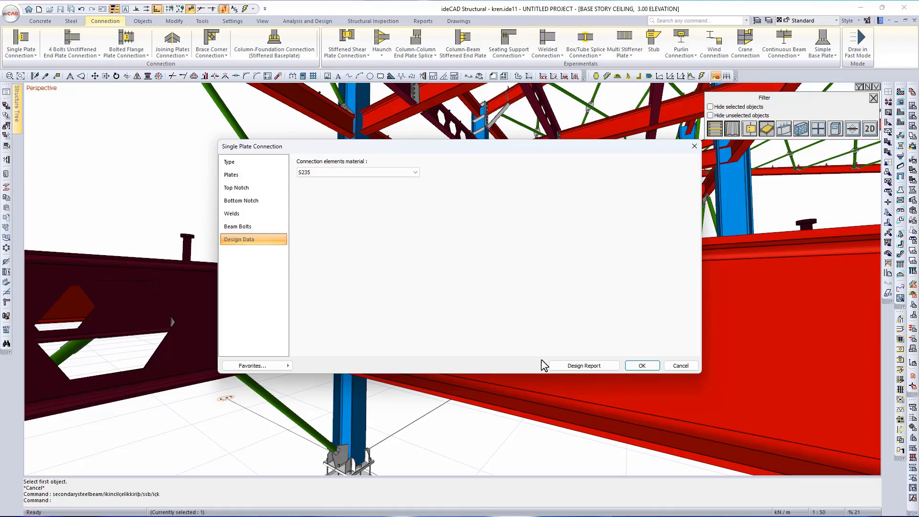
pyautogui.click(655, 367)
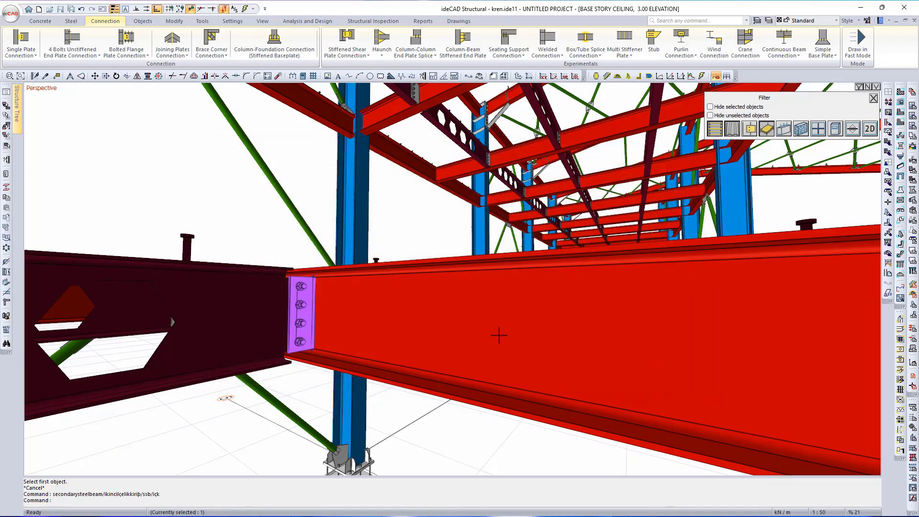
# Inspect the IPE 360 beams and their joints with the castellated secondary beams on the base story.
pyautogui.press('Escape')
pyautogui.scroll(-6, 496, 337)
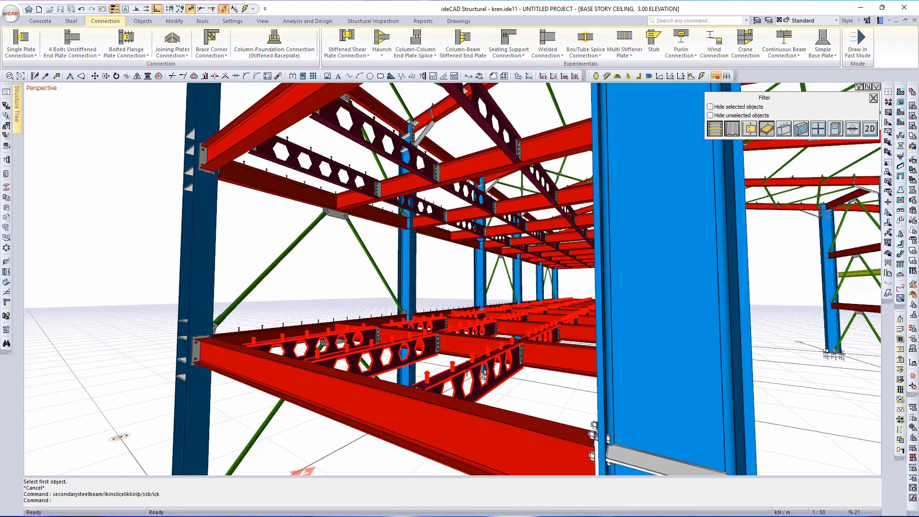
pyautogui.scroll(-8, 502, 408)
pyautogui.moveTo(501, 408); pyautogui.dragTo(529, 413, button='middle')
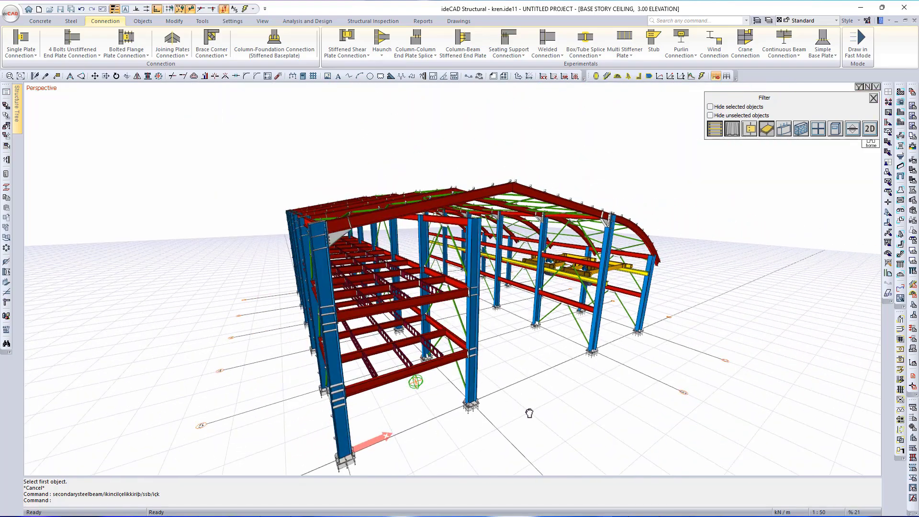
pyautogui.scroll(6, 411, 349)
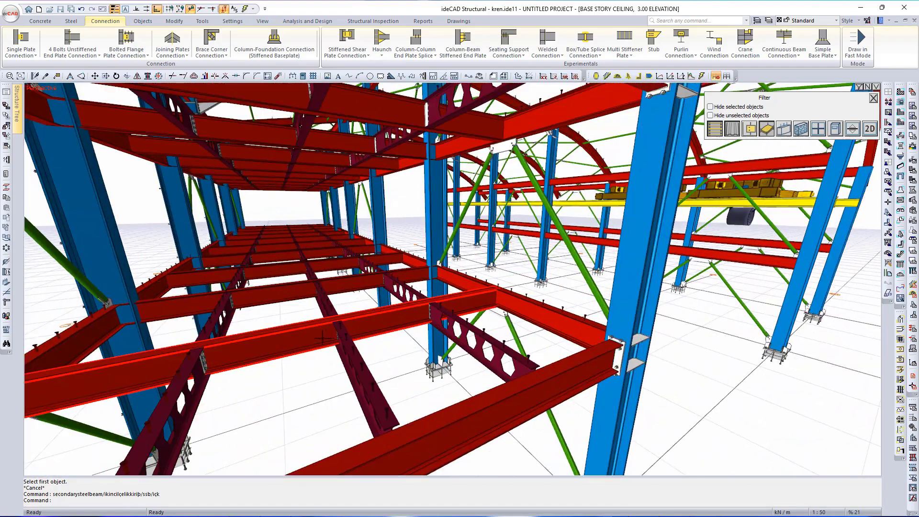
pyautogui.scroll(3, 316, 340)
pyautogui.moveTo(313, 343)
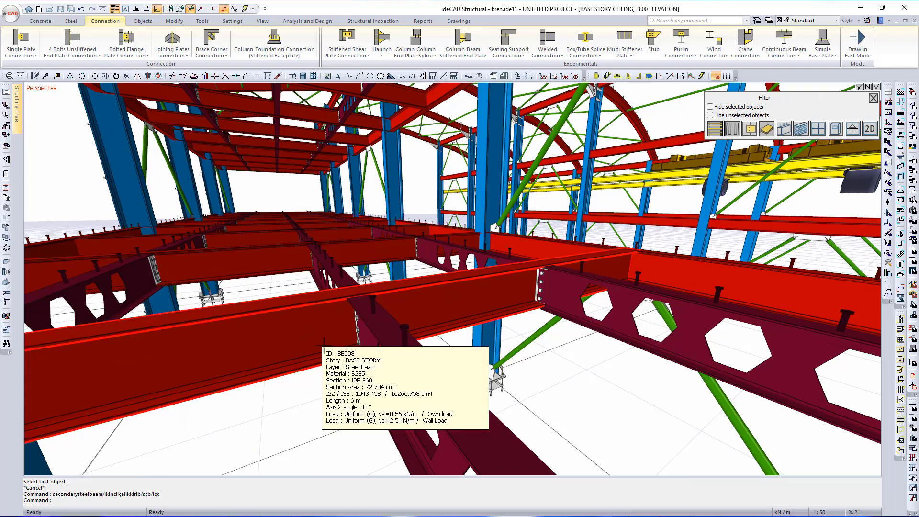
pyautogui.scroll(4, 369, 349)
pyautogui.scroll(-4, 368, 348)
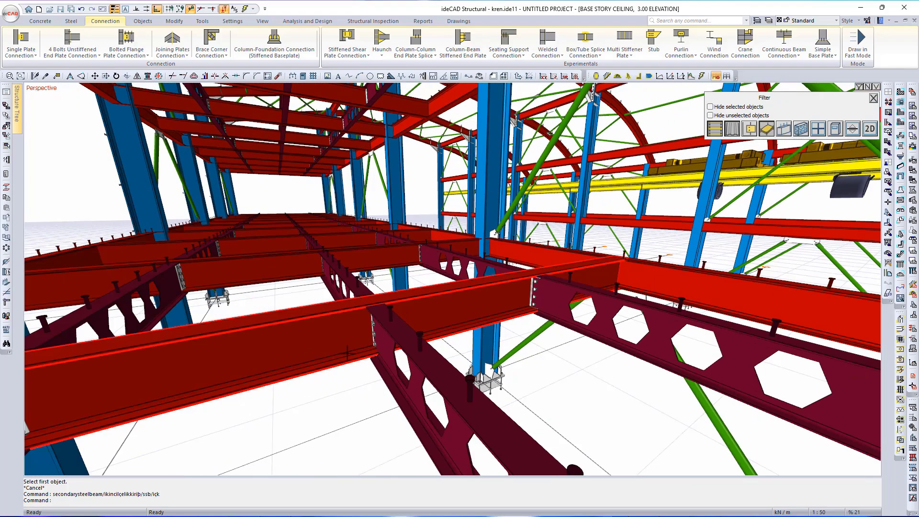
pyautogui.moveTo(345, 355)
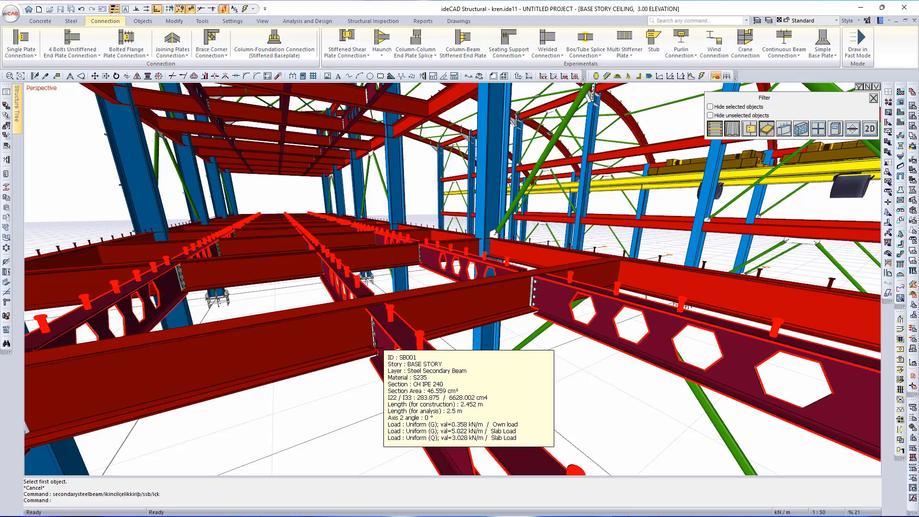
# Examine the notched single plate joints where the base story's castellated secondary beams meet the main beams.
pyautogui.click(375, 346)
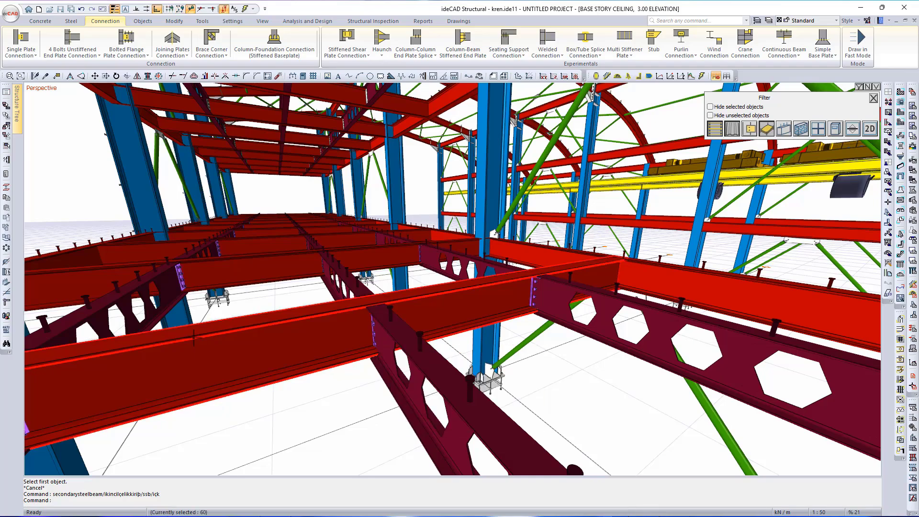
pyautogui.scroll(5, 548, 291)
pyautogui.scroll(-8, 548, 292)
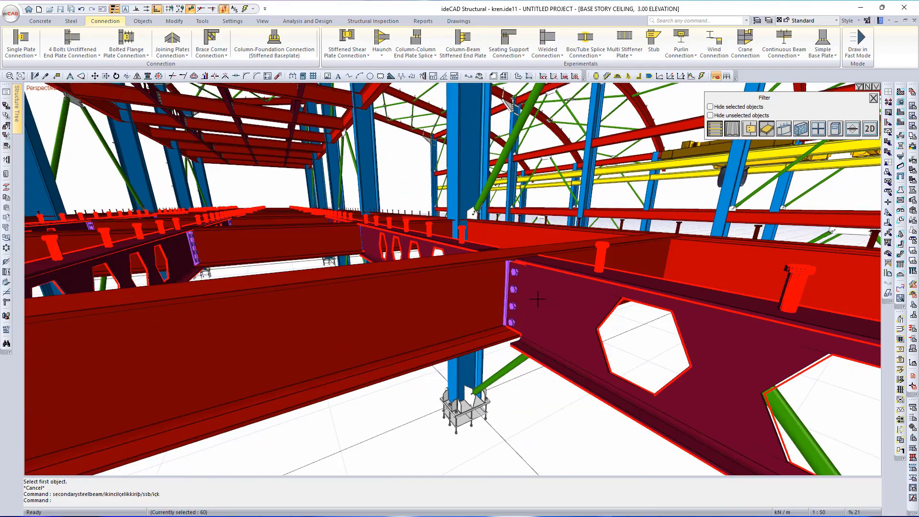
pyautogui.scroll(4, 506, 331)
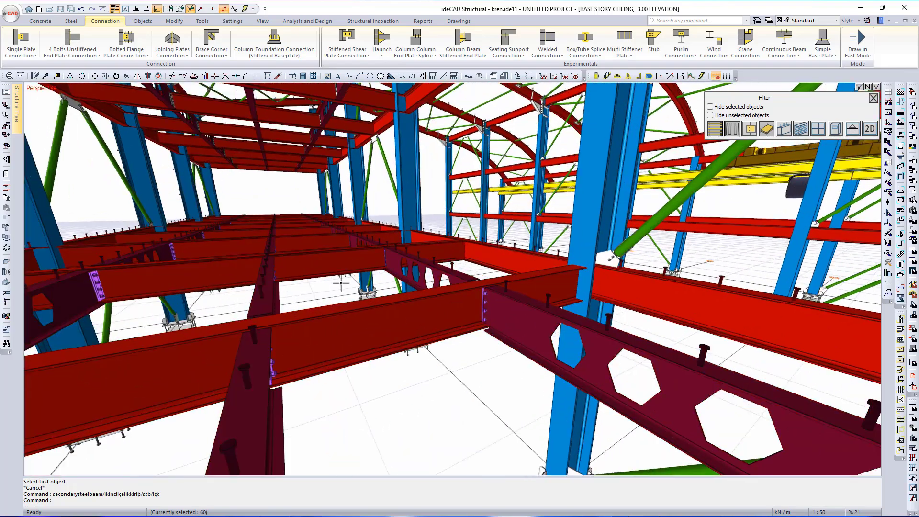
pyautogui.scroll(2, 336, 283)
pyautogui.scroll(-1, 334, 283)
pyautogui.moveTo(429, 345); pyautogui.dragTo(522, 438, button='middle')
pyautogui.click(291, 21)
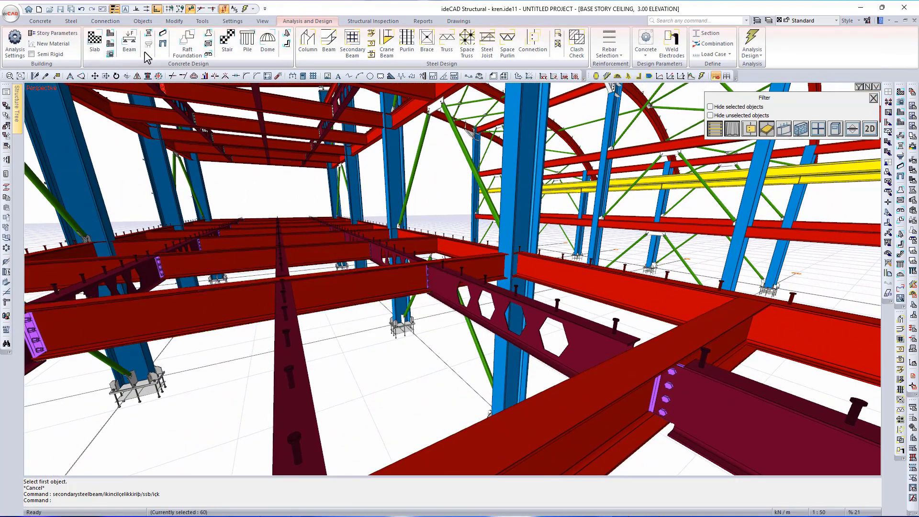
pyautogui.click(105, 21)
pyautogui.scroll(-2, 443, 328)
pyautogui.scroll(-2, 443, 328)
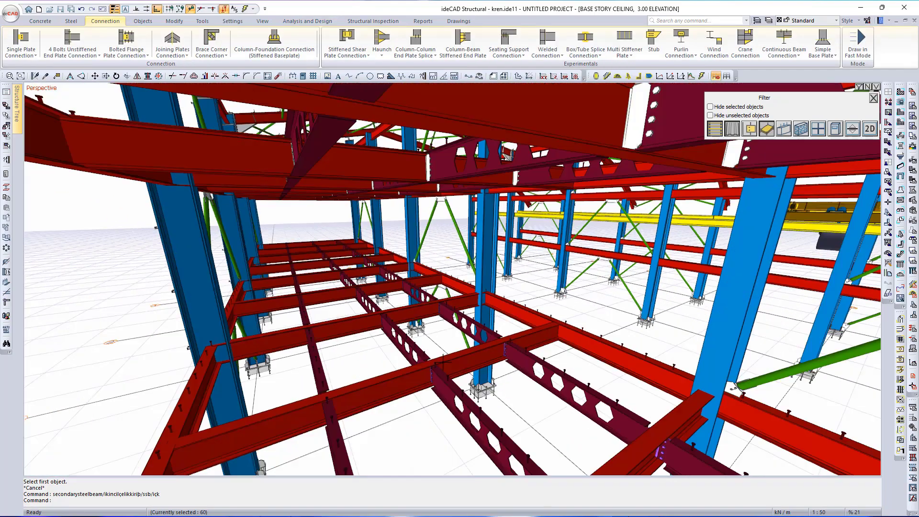
pyautogui.moveTo(443, 328); pyautogui.dragTo(415, 341, button='middle')
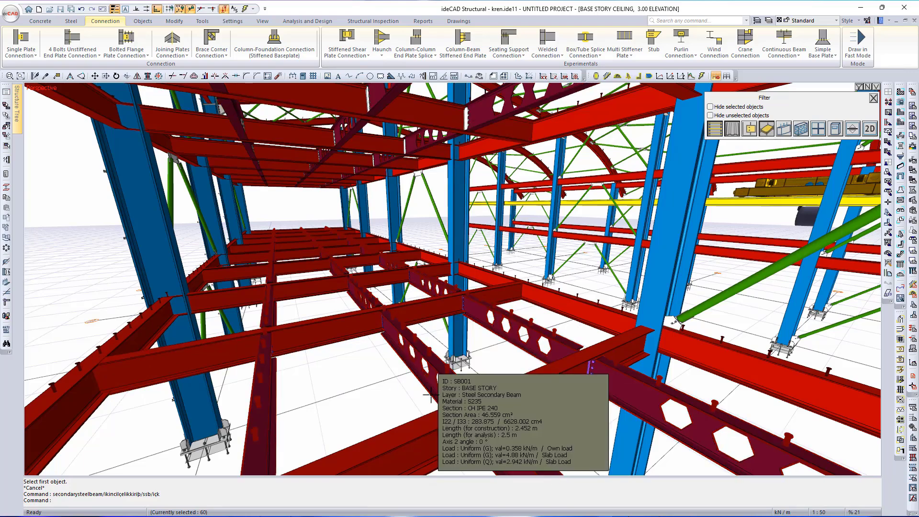
# Open the settings of the selected single plate connections, set their connection elements material to S235 and check the connection type.
pyautogui.hotkey('ctrl', 'e')
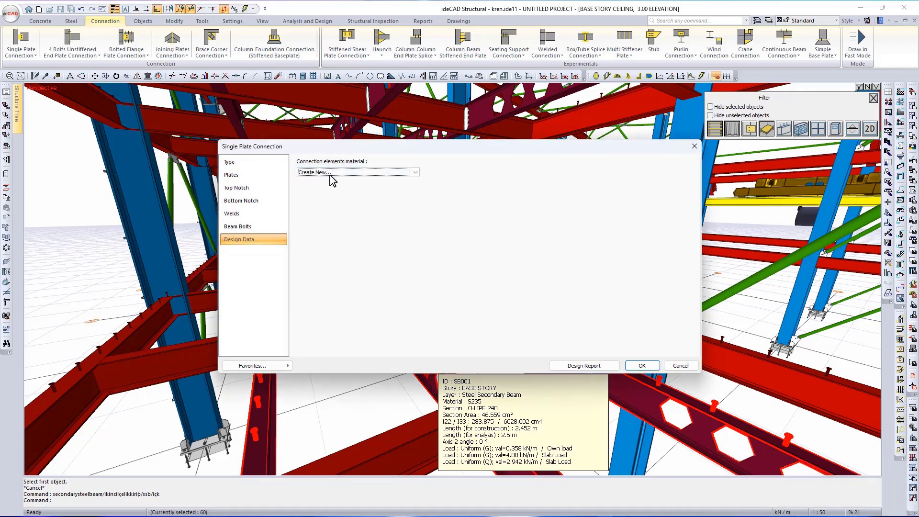
pyautogui.click(330, 174)
pyautogui.click(321, 180)
pyautogui.click(257, 162)
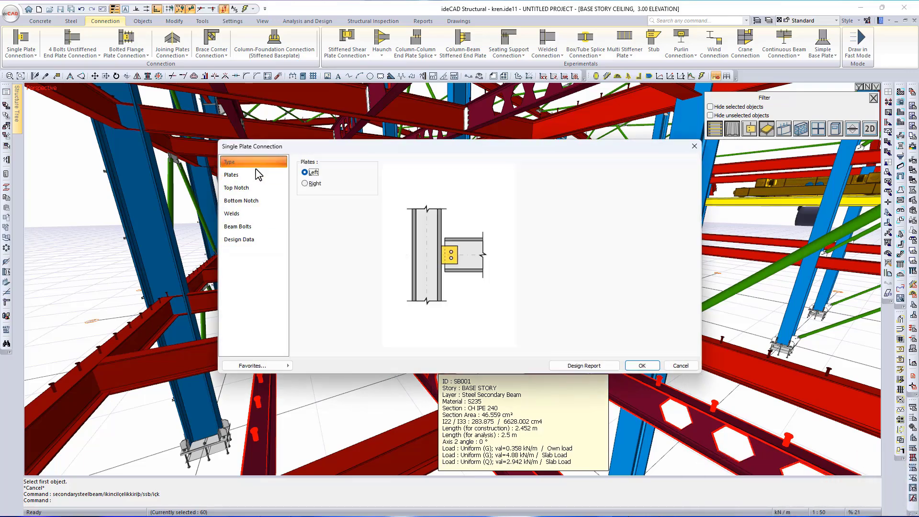
pyautogui.click(668, 368)
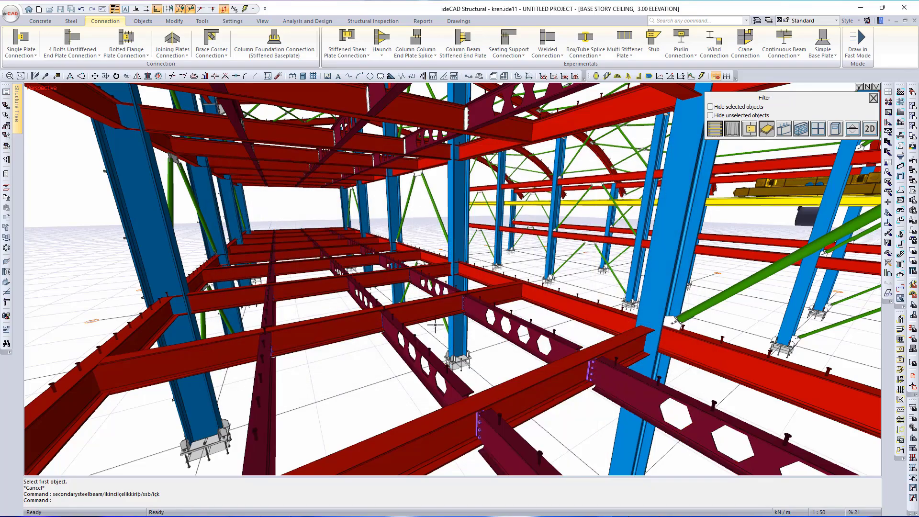
# Change the connection type of the UPN 140 side wall purlins from girt to purlin connection in their tie settings.
pyautogui.moveTo(435, 325); pyautogui.dragTo(757, 171, button='middle')
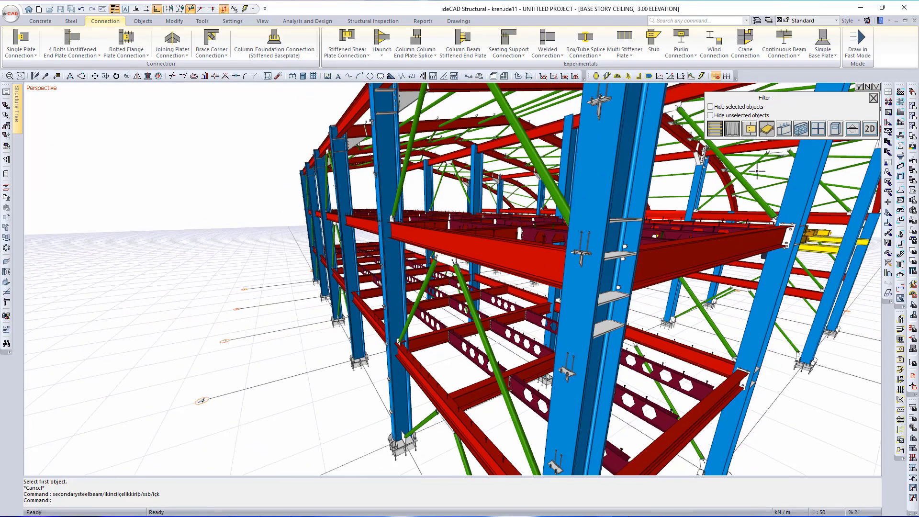
pyautogui.scroll(-5, 534, 227)
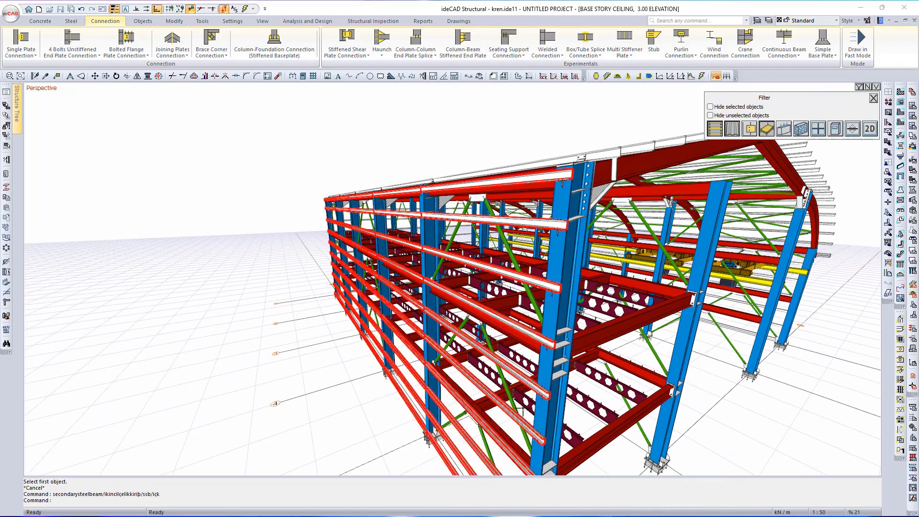
pyautogui.scroll(2, 531, 287)
pyautogui.scroll(-1, 529, 329)
pyautogui.scroll(1, 531, 388)
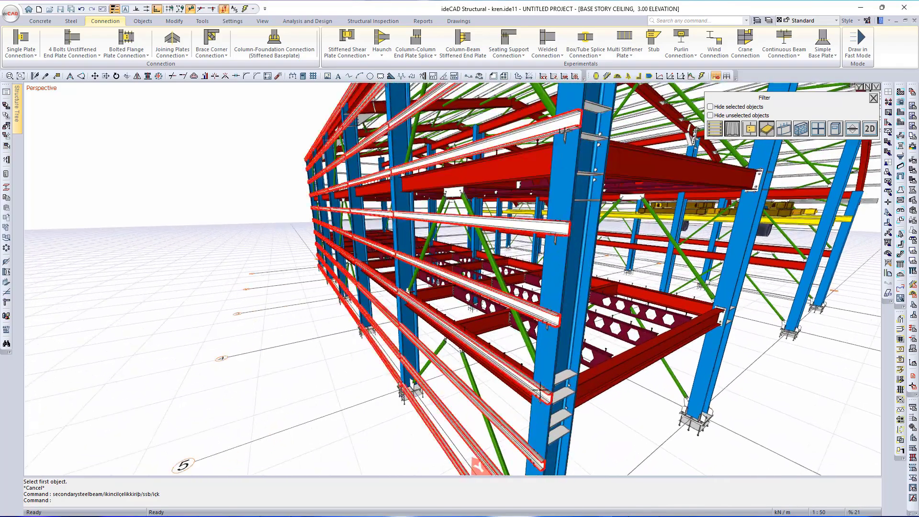
pyautogui.scroll(3, 536, 390)
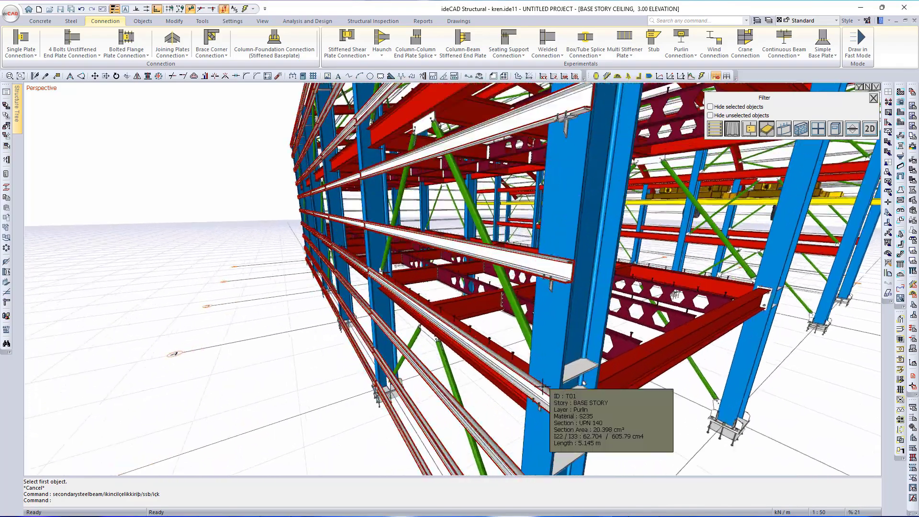
pyautogui.click(514, 378)
pyautogui.doubleClick(515, 378)
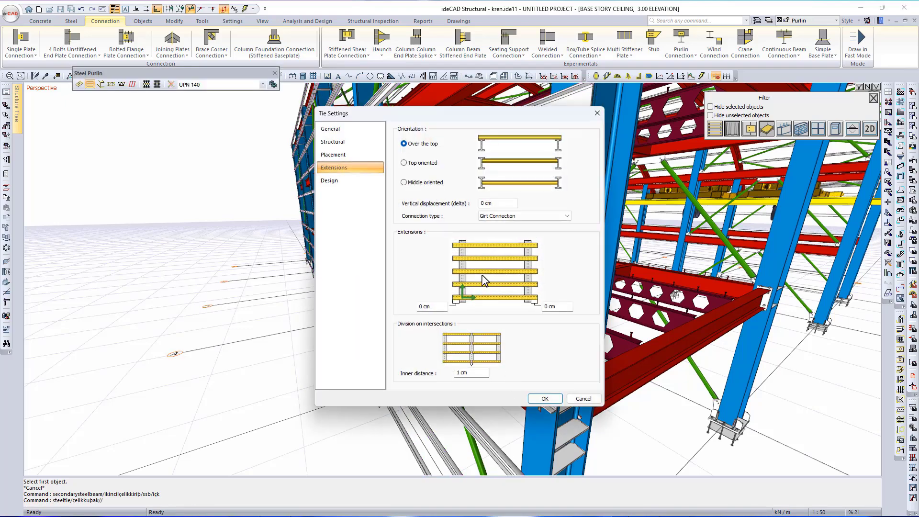
pyautogui.click(503, 216)
pyautogui.click(498, 231)
pyautogui.click(548, 399)
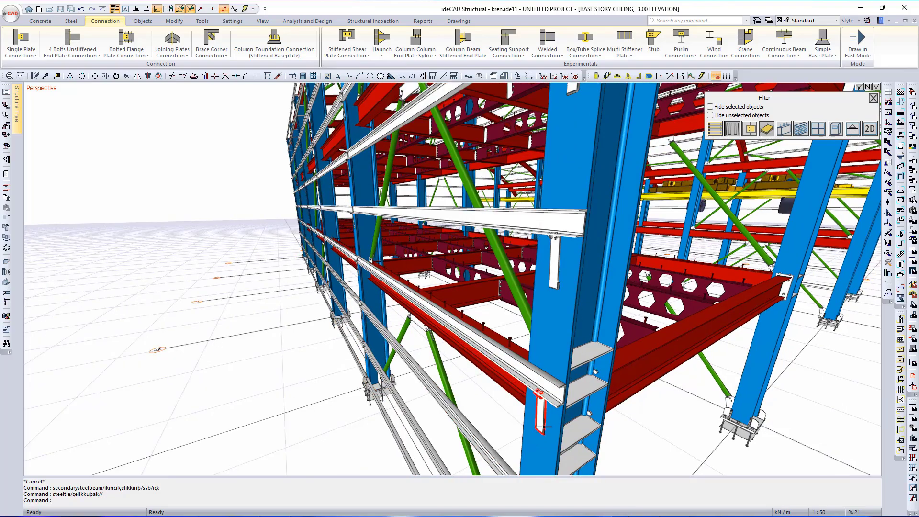
# Open the settings of the side wall purlin connections and change their type to Profile.
pyautogui.scroll(-3, 542, 424)
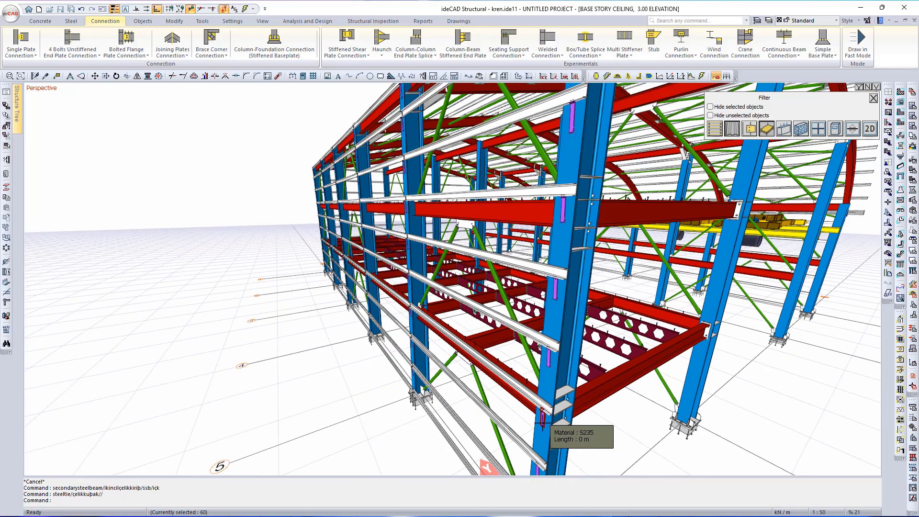
pyautogui.hotkey('ctrl', 'e')
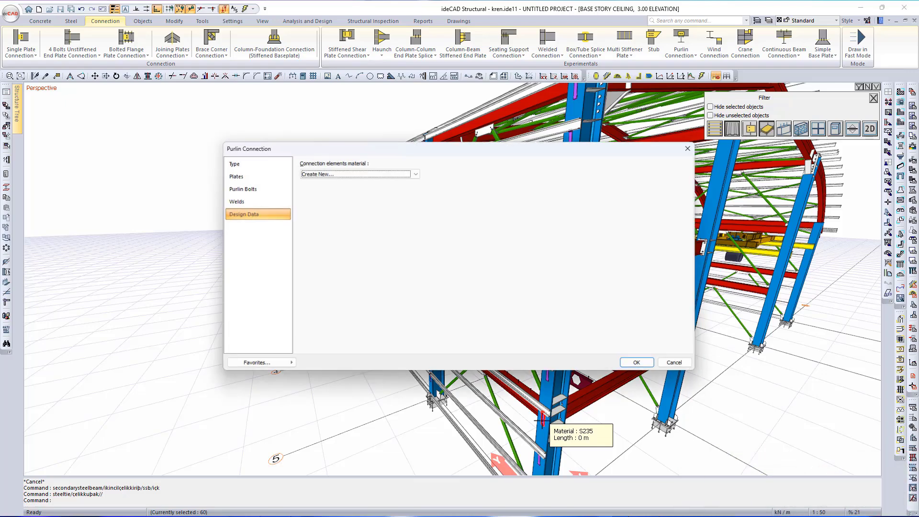
pyautogui.click(234, 162)
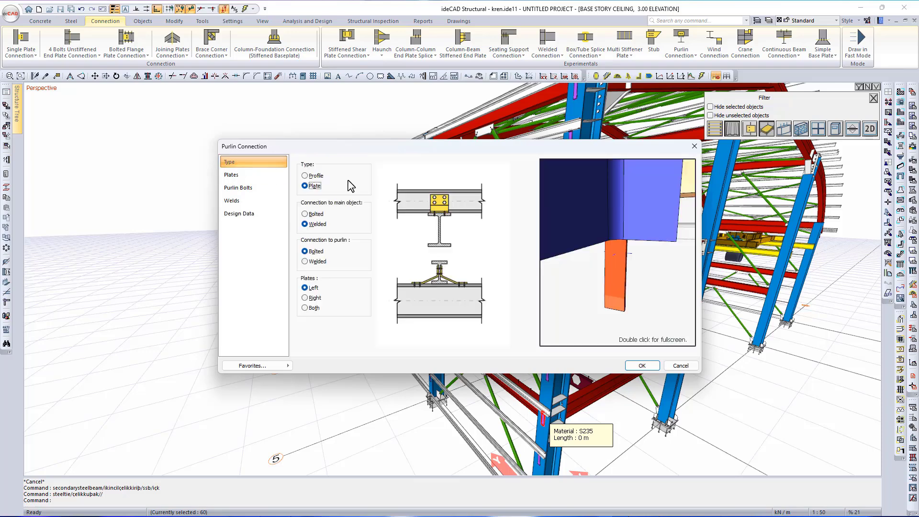
pyautogui.click(305, 176)
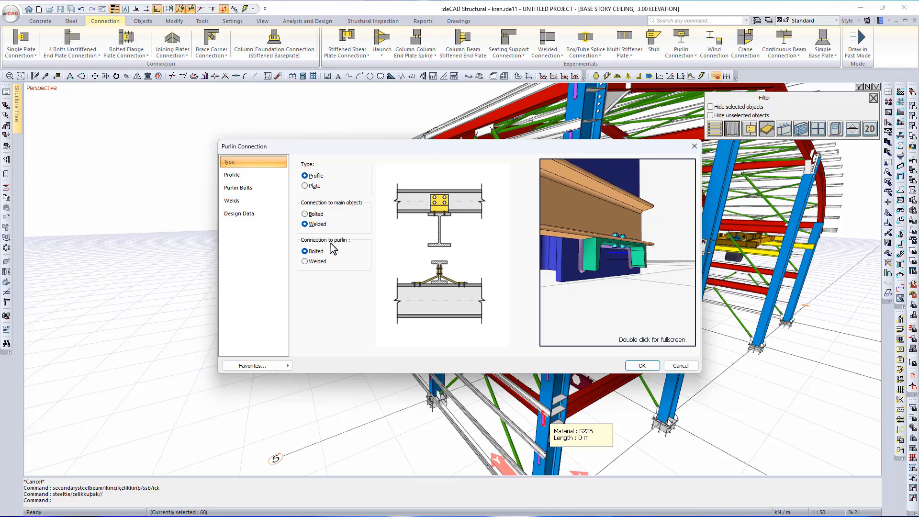
# Browse the symmetric channels in the section library and set the purlin connection's profile section to UPN 160.
pyautogui.click(270, 176)
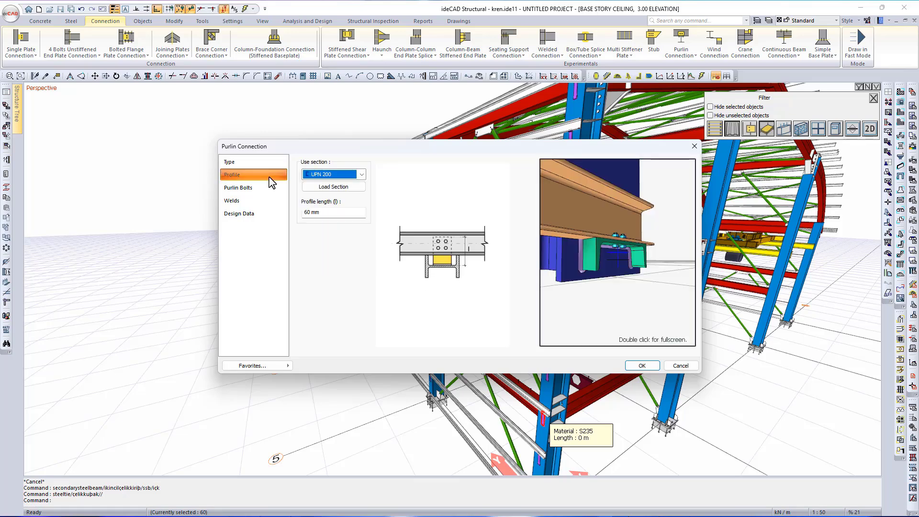
pyautogui.click(356, 176)
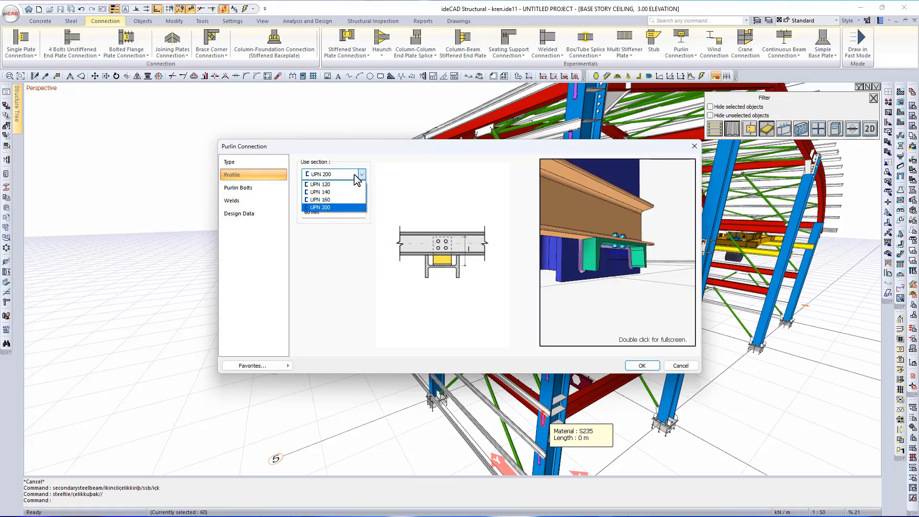
pyautogui.scroll(-2, 357, 187)
pyautogui.click(353, 189)
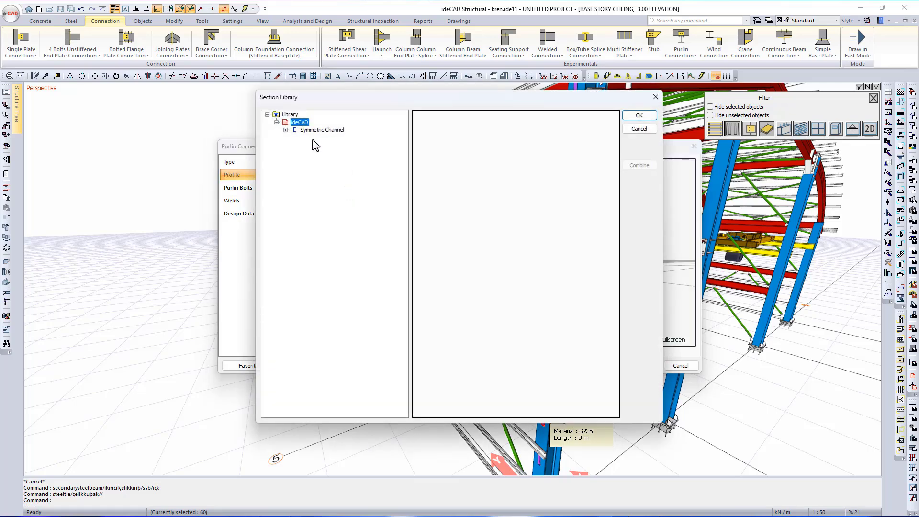
pyautogui.click(286, 131)
pyautogui.click(286, 129)
pyautogui.click(637, 116)
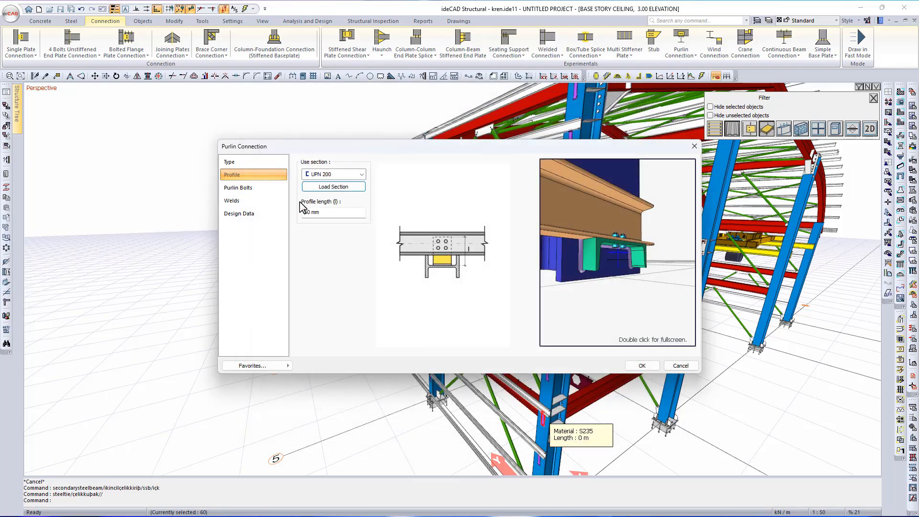
pyautogui.moveTo(669, 277); pyautogui.dragTo(646, 308)
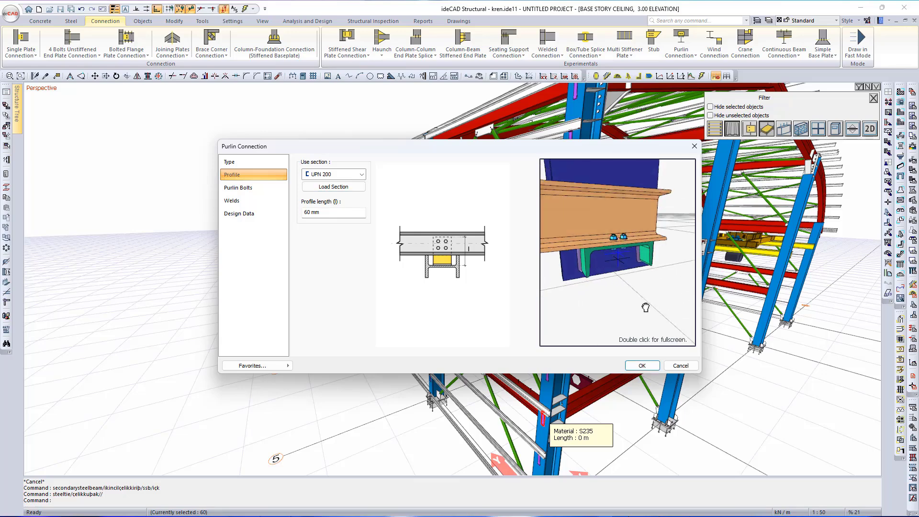
pyautogui.click(335, 175)
pyautogui.click(338, 197)
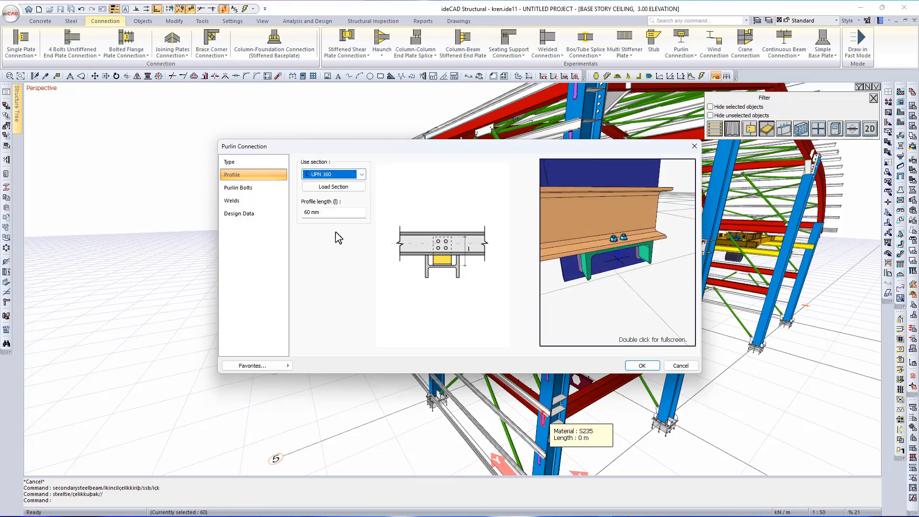
pyautogui.moveTo(623, 280); pyautogui.dragTo(594, 233)
# Set the purlin bolts to size M12 and their horizontal arrangement distance d to 55 mm.
pyautogui.click(276, 188)
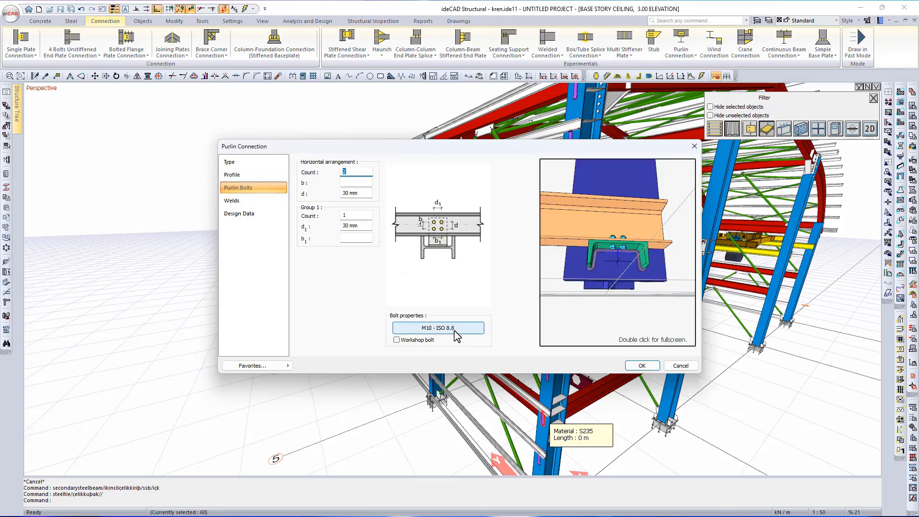
pyautogui.click(455, 329)
pyautogui.click(404, 300)
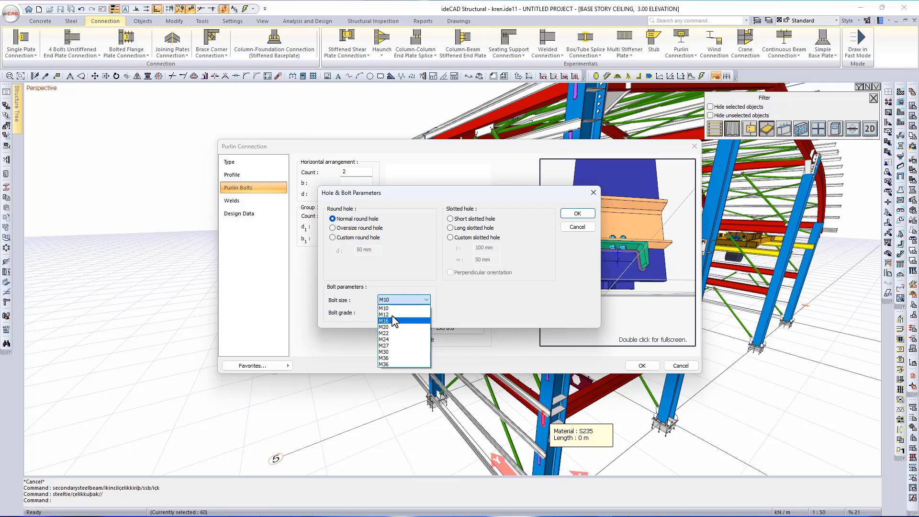
pyautogui.click(403, 325)
pyautogui.click(565, 215)
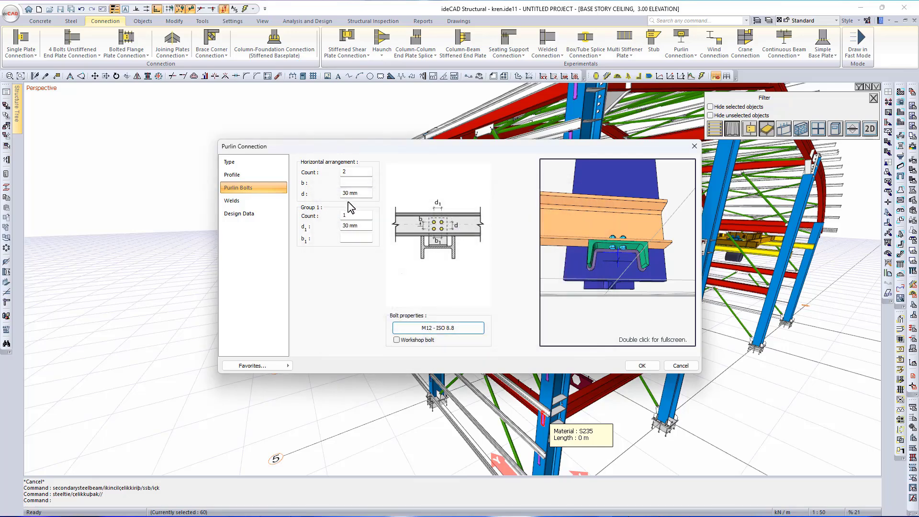
pyautogui.doubleClick(344, 193)
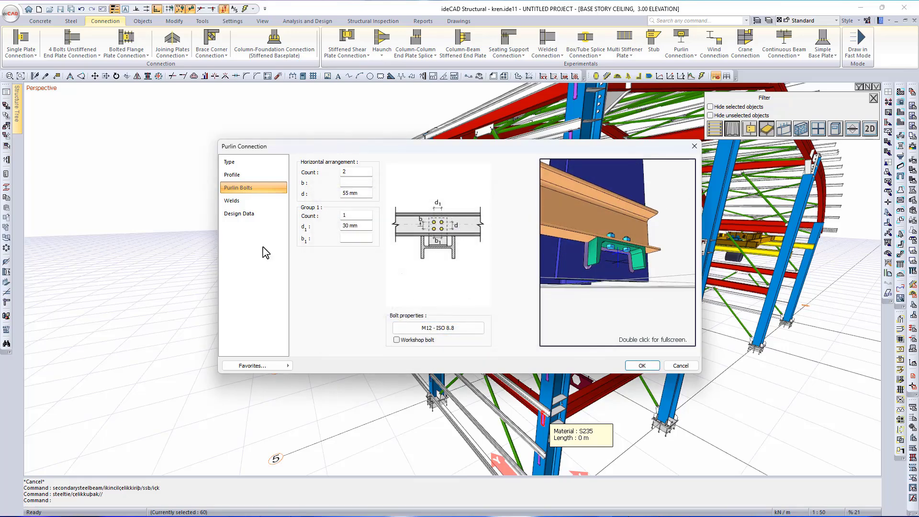
# Set the purlin connection elements material to S235 and apply the connection settings.
pyautogui.click(228, 204)
pyautogui.click(231, 213)
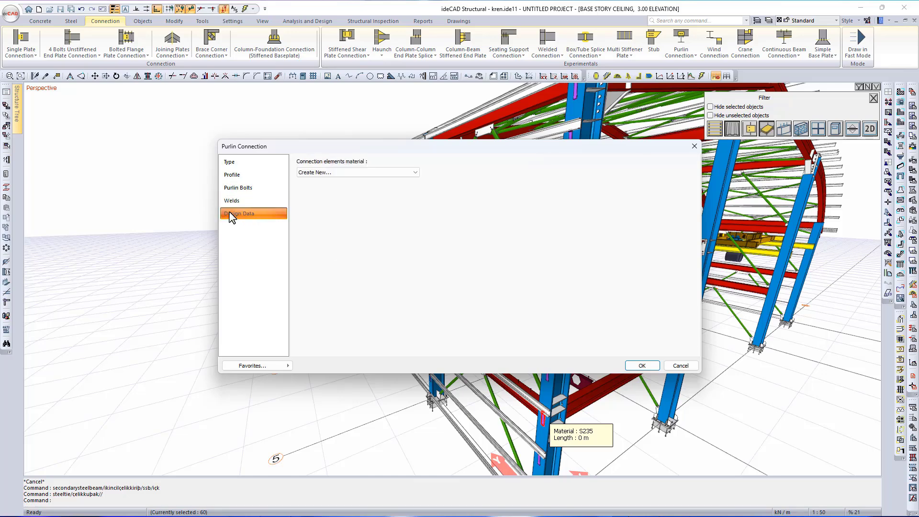
pyautogui.click(308, 173)
pyautogui.click(309, 177)
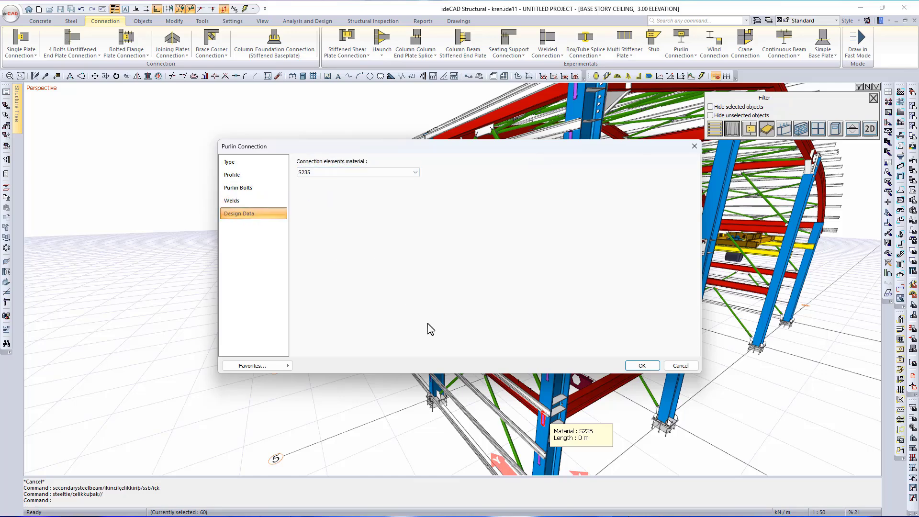
pyautogui.click(642, 366)
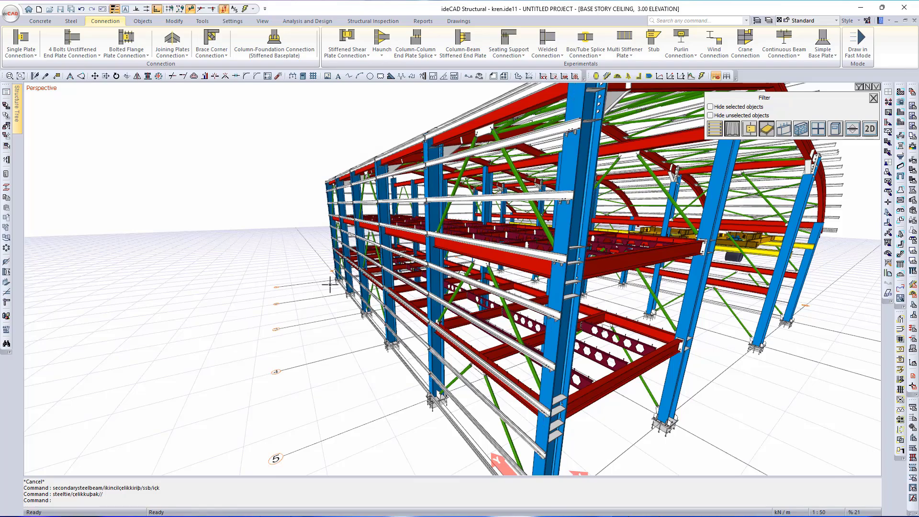
# Save the side wall purlin connection settings as a new favorite named "tie 1" and confirm the connection settings.
pyautogui.scroll(2, 559, 379)
pyautogui.scroll(1, 551, 374)
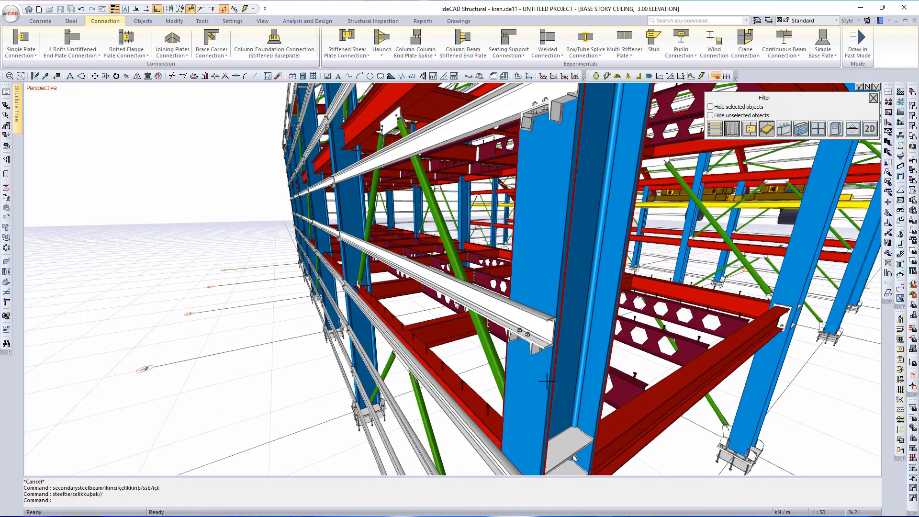
pyautogui.hotkey('ctrl', 'e')
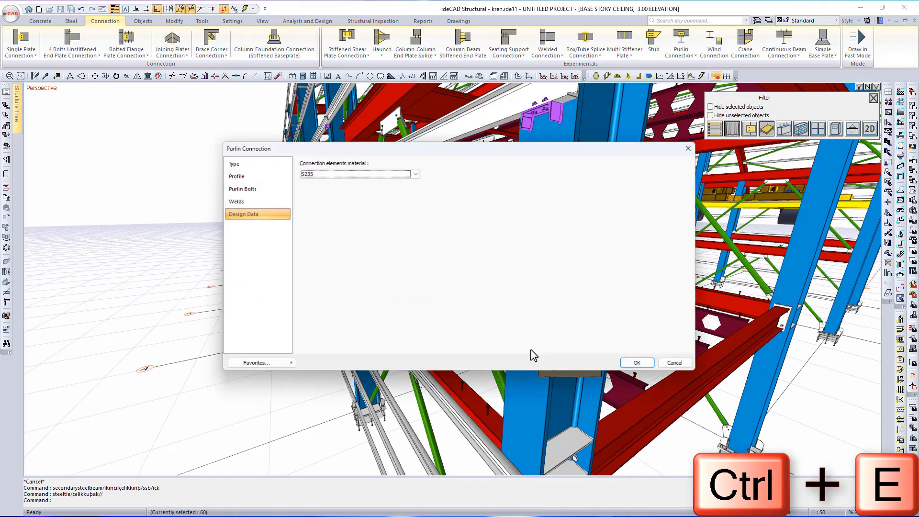
pyautogui.click(289, 366)
pyautogui.click(322, 367)
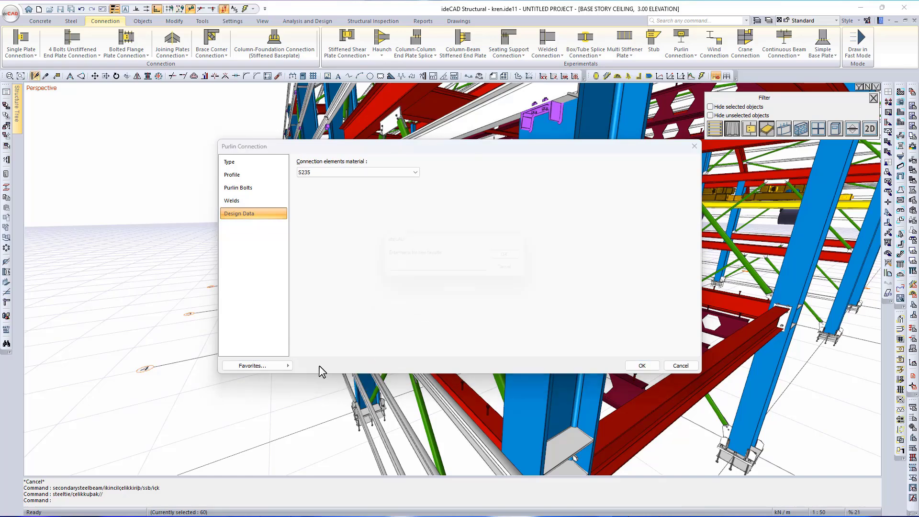
pyautogui.write('tie')
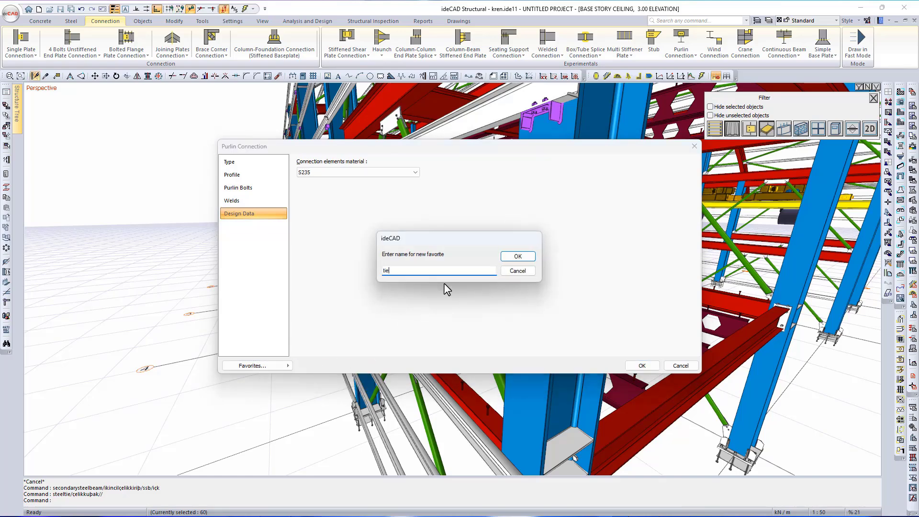
pyautogui.write(' 1')
pyautogui.press('Return')
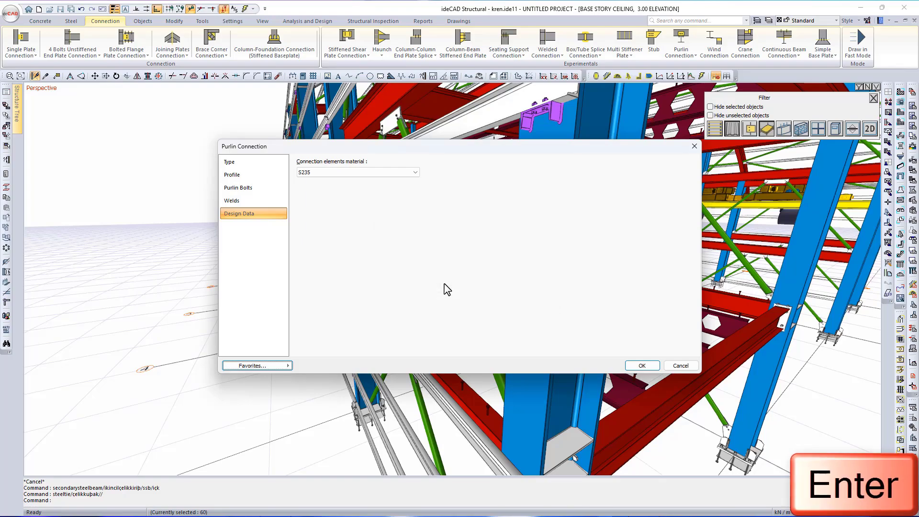
pyautogui.click(643, 366)
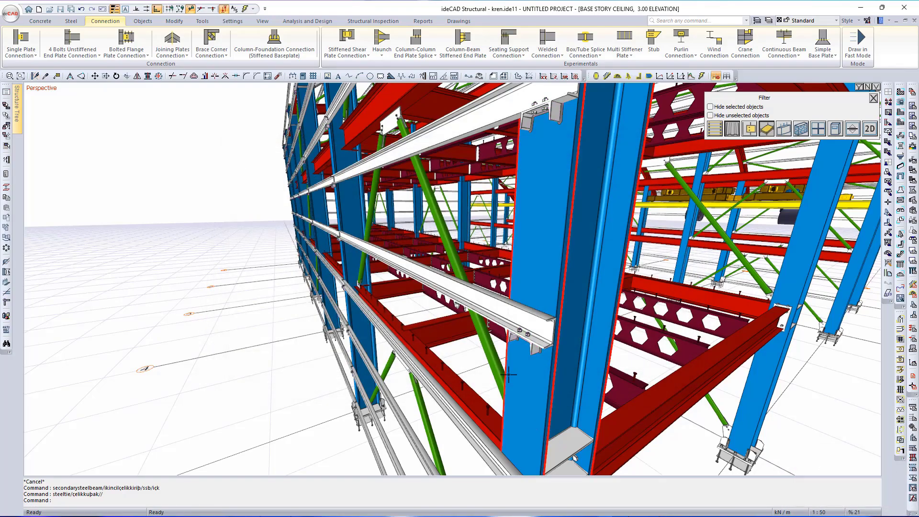
# Set the connection type of the ties on the opposite side wall, along the crane bay, to Purlin Connection.
pyautogui.scroll(-8, 509, 375)
pyautogui.moveTo(509, 374); pyautogui.dragTo(509, 355, button='middle')
pyautogui.scroll(-4, 433, 351)
pyautogui.moveTo(433, 351); pyautogui.dragTo(321, 343, button='middle')
pyautogui.scroll(4, 591, 375)
pyautogui.moveTo(591, 375); pyautogui.dragTo(543, 343, button='middle')
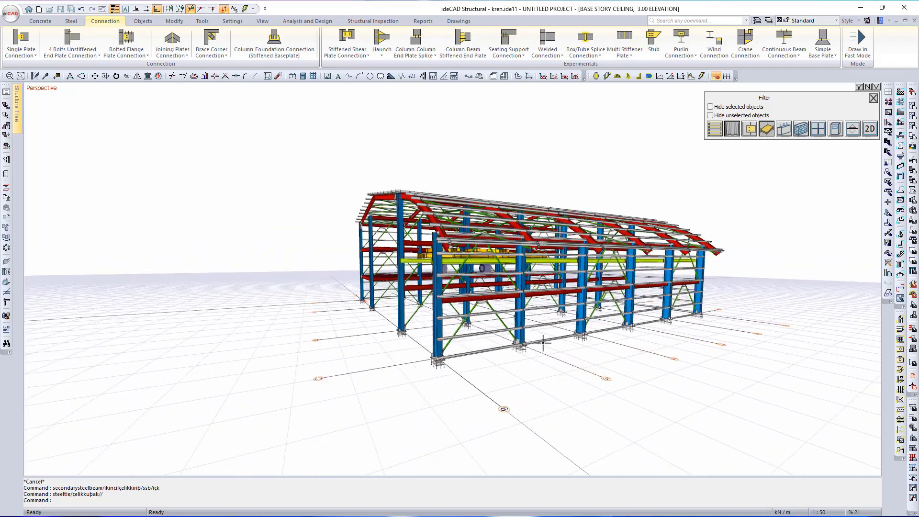
pyautogui.scroll(6, 543, 342)
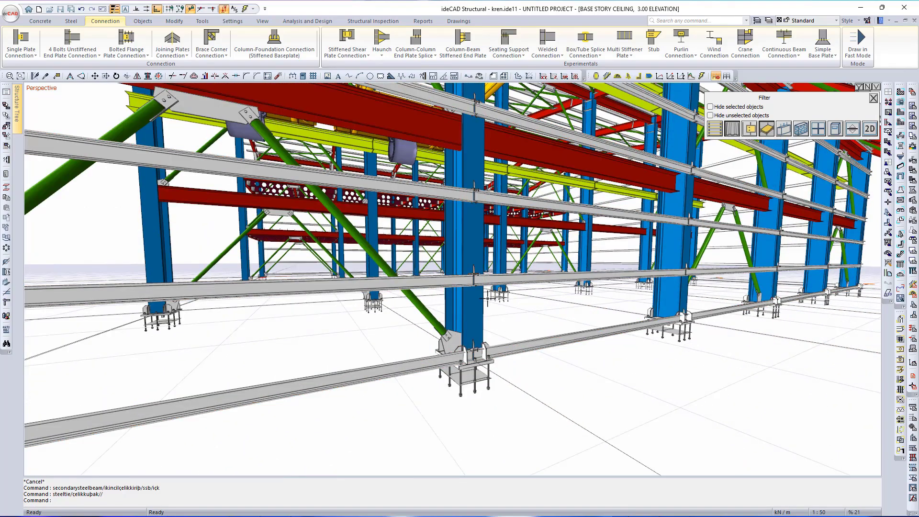
pyautogui.doubleClick(528, 276)
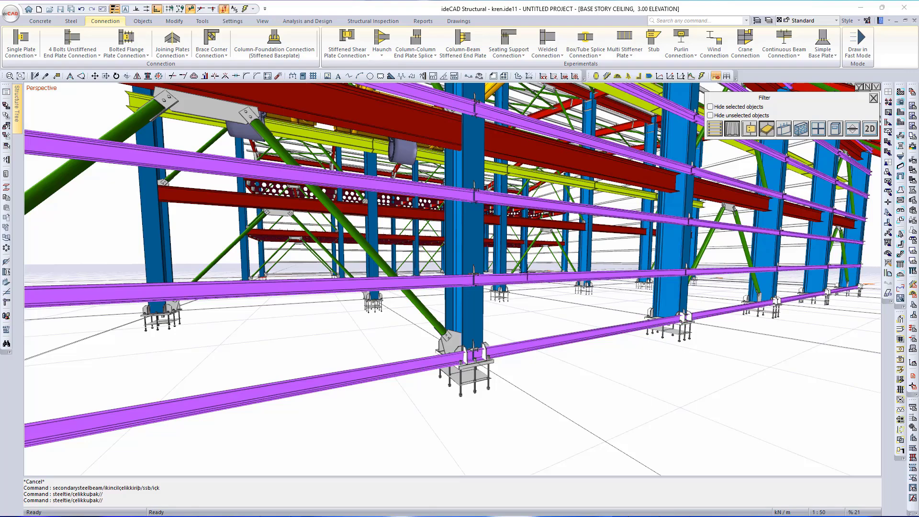
pyautogui.click(505, 216)
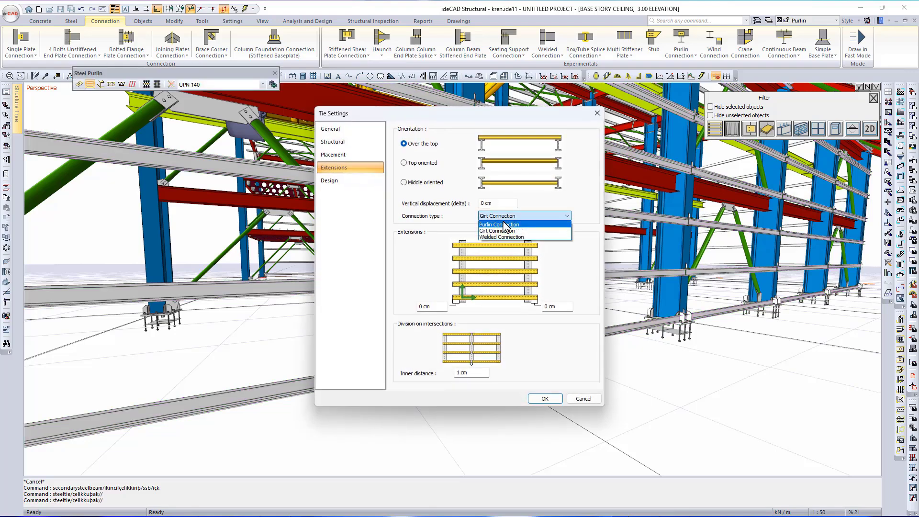
pyautogui.click(505, 224)
pyautogui.click(549, 399)
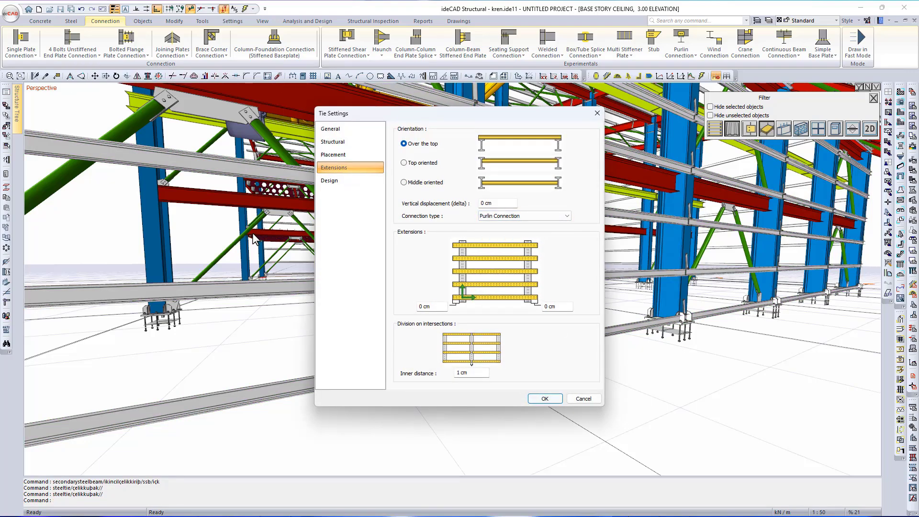
# Load the "tie 1" favorite into the opposite wall's purlin connections, check their type and profile, and apply the settings.
pyautogui.scroll(3, 477, 267)
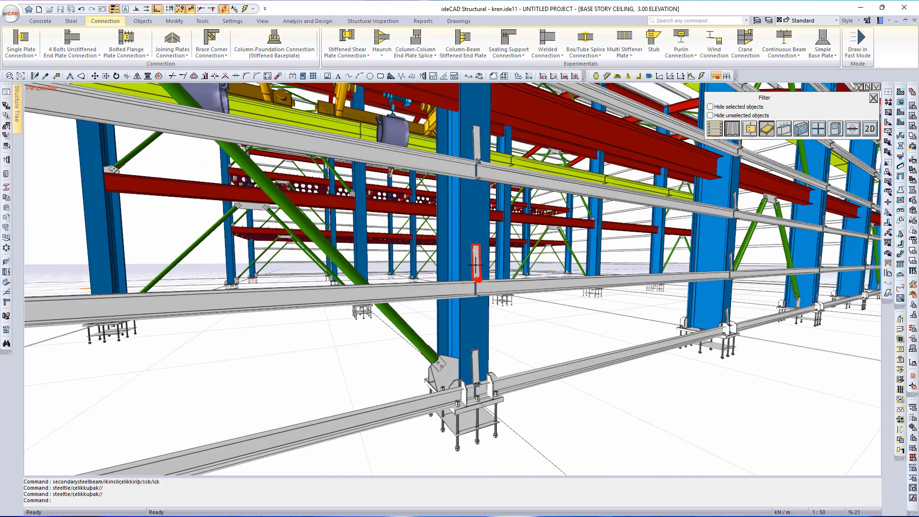
pyautogui.click(477, 267)
pyautogui.hotkey('ctrl', 'e')
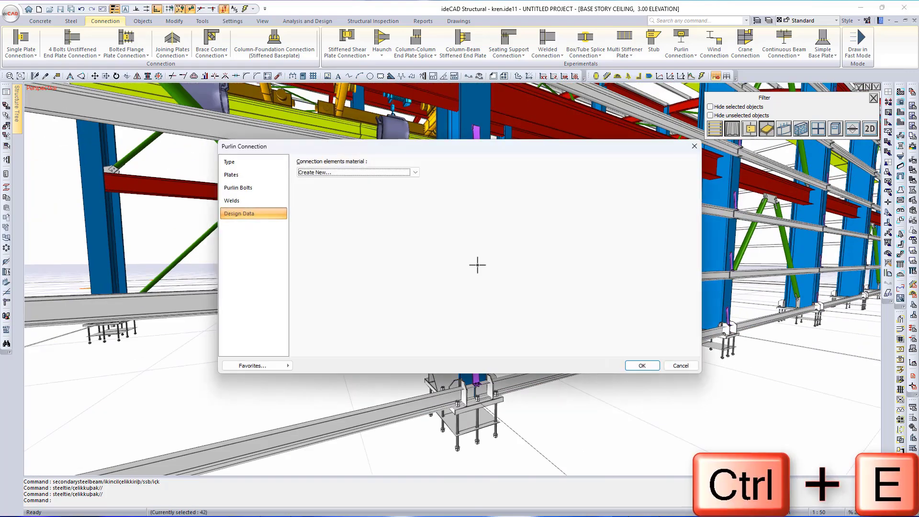
pyautogui.click(288, 365)
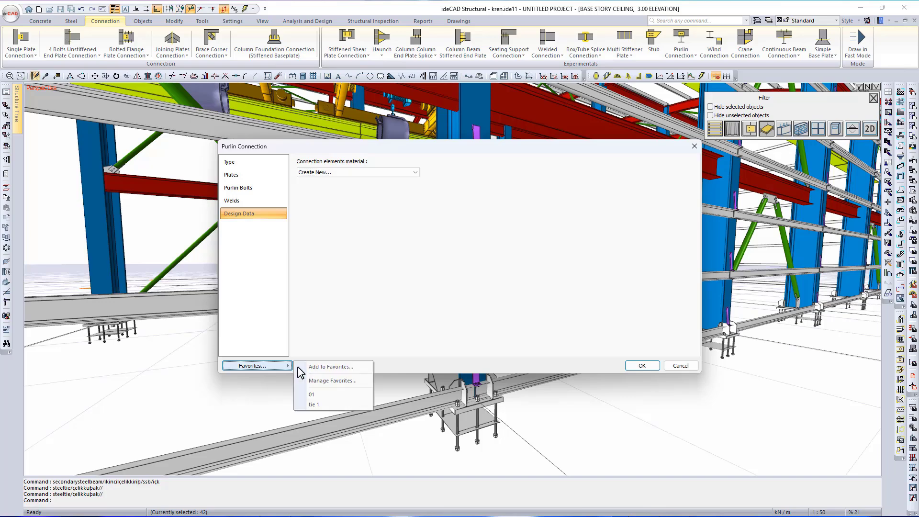
pyautogui.click(315, 405)
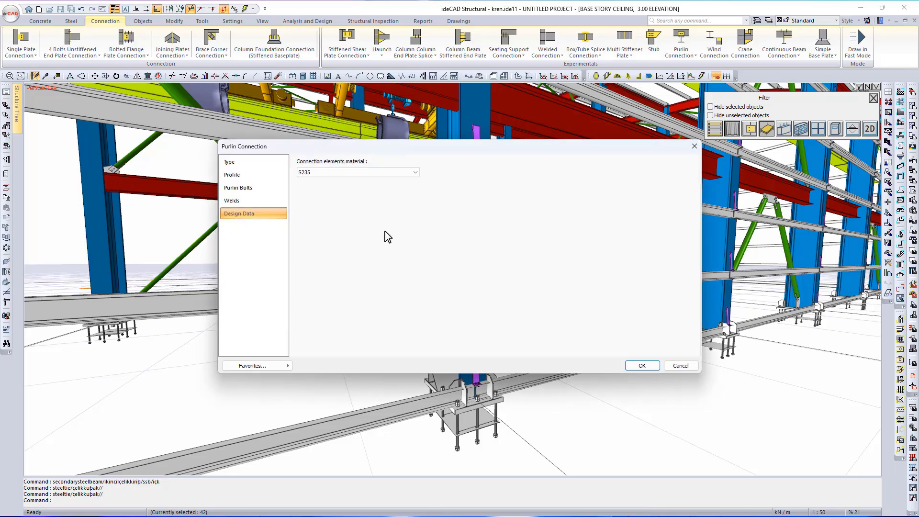
pyautogui.click(232, 162)
pyautogui.click(233, 174)
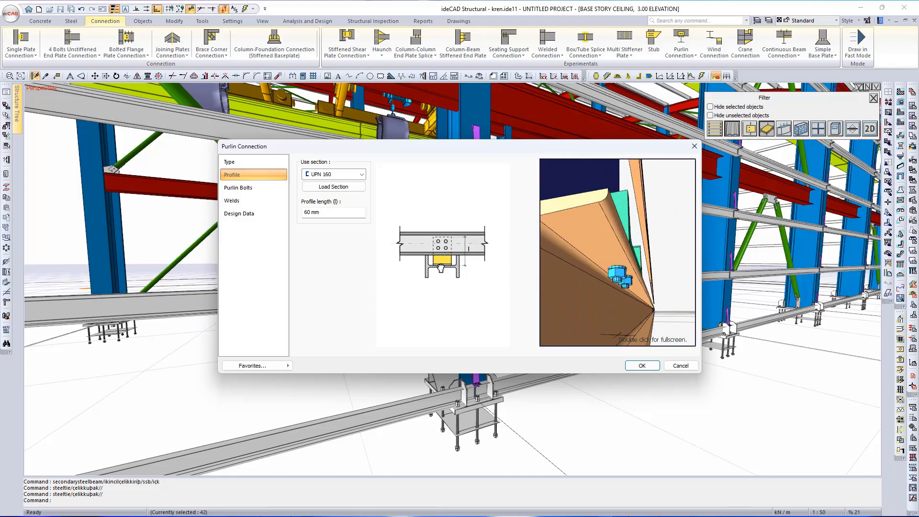
pyautogui.click(642, 366)
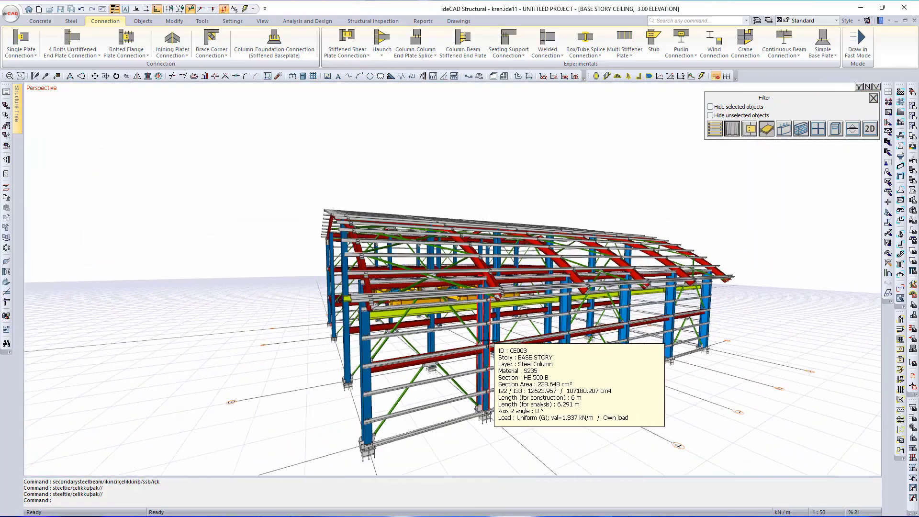
# Create a Joining Plates Connection between the two rafters meeting at the ridge of the front frame.
pyautogui.moveTo(537, 359); pyautogui.dragTo(690, 373, button='middle')
pyautogui.moveTo(576, 383); pyautogui.dragTo(577, 350, button='middle')
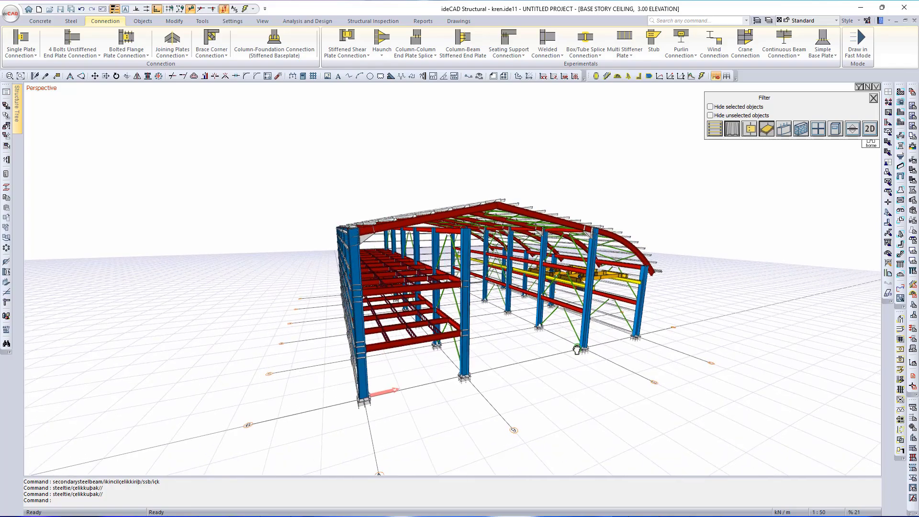
pyautogui.scroll(3, 527, 352)
pyautogui.moveTo(505, 351); pyautogui.dragTo(382, 316, button='middle')
pyautogui.scroll(2, 381, 316)
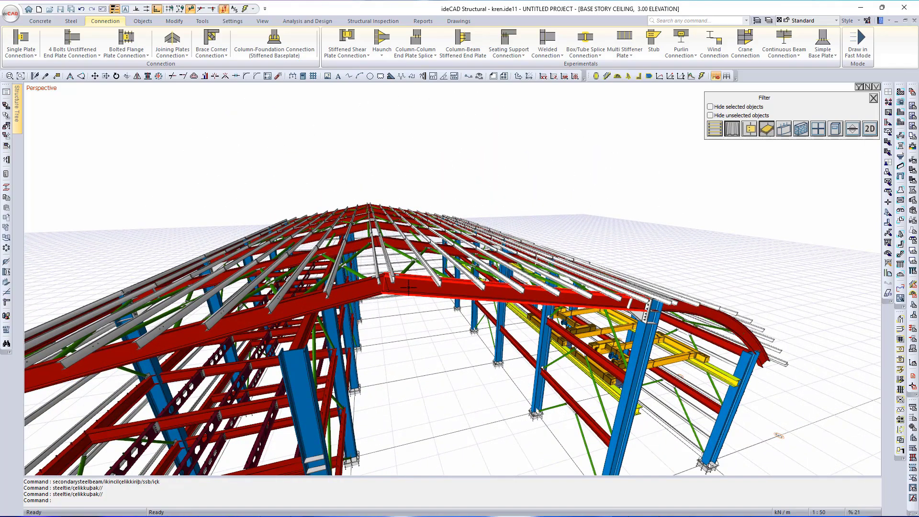
pyautogui.scroll(1, 408, 289)
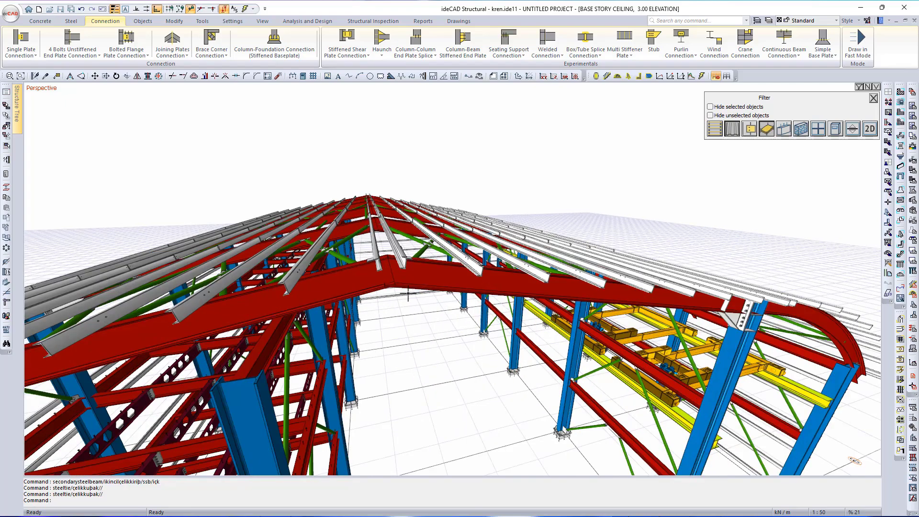
pyautogui.scroll(1, 409, 293)
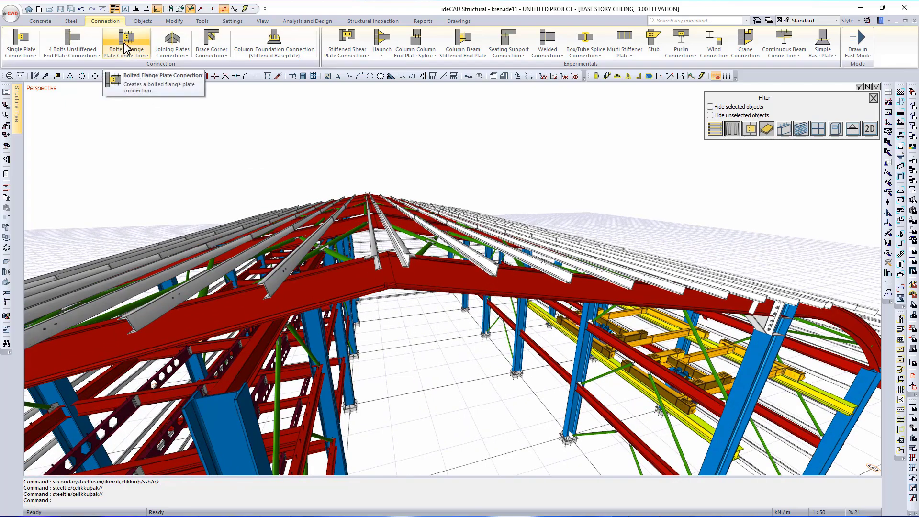
pyautogui.click(172, 37)
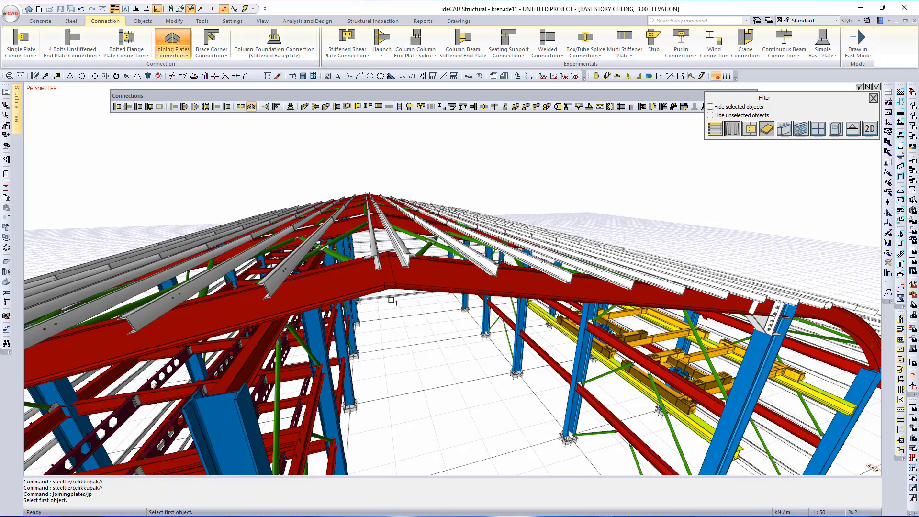
pyautogui.click(359, 289)
pyautogui.click(425, 291)
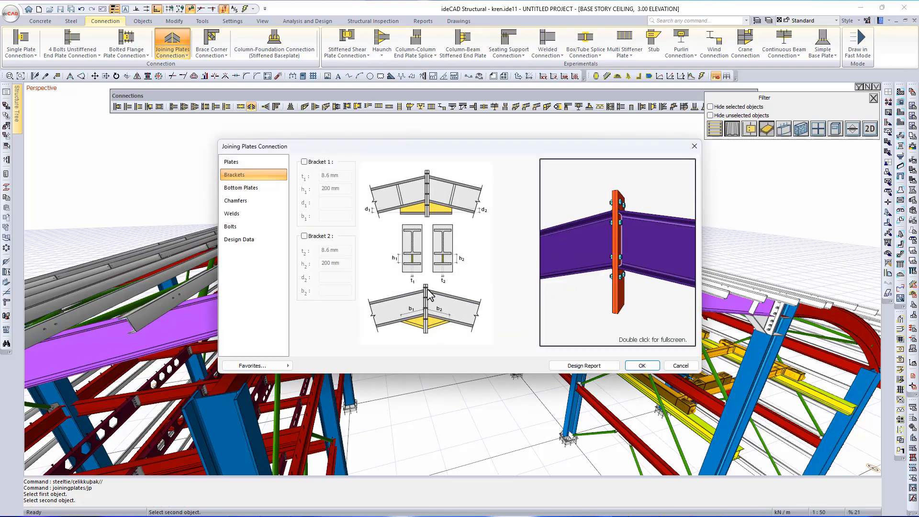
# Set Plate 1 of the joining plates connection to height h1 700 mm and distance e1 100 mm.
pyautogui.moveTo(621, 296); pyautogui.dragTo(622, 315)
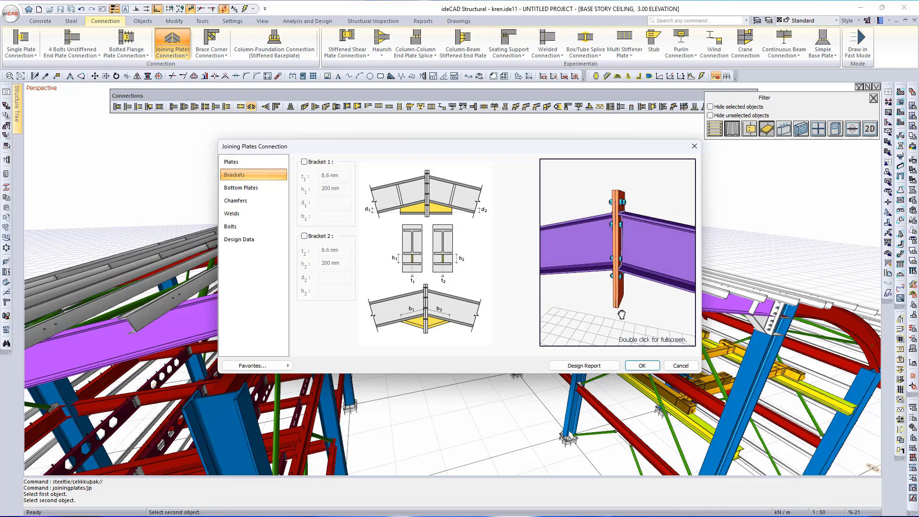
pyautogui.click(244, 163)
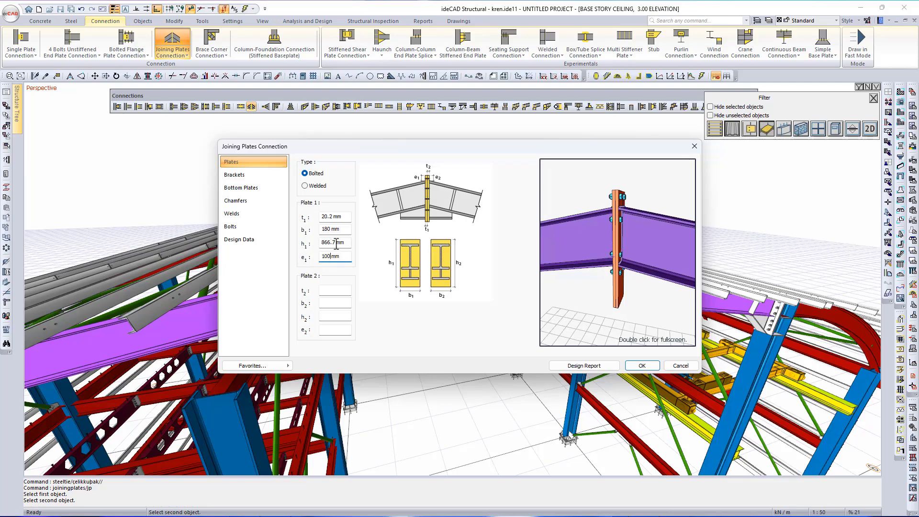
pyautogui.write('700')
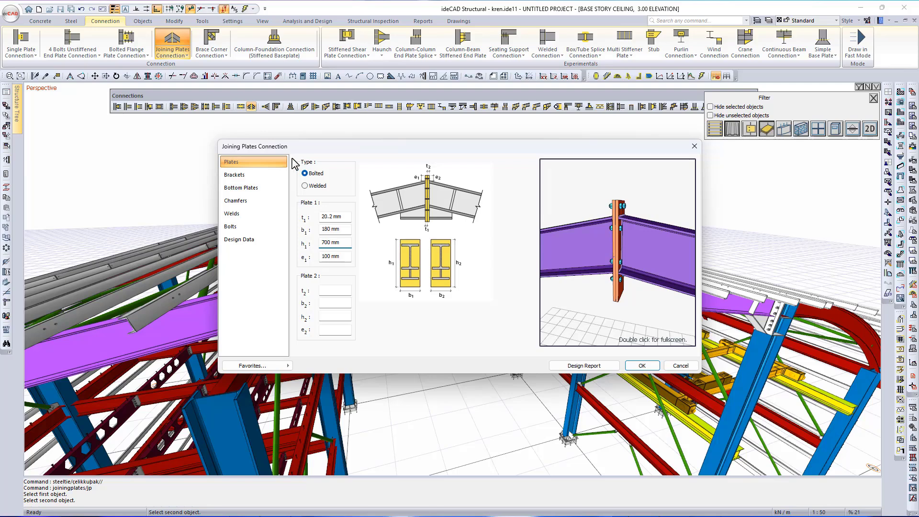
# Try adding Bracket 1 and Bracket 2 to the ridge joining plates connection and turn both off again.
pyautogui.click(245, 177)
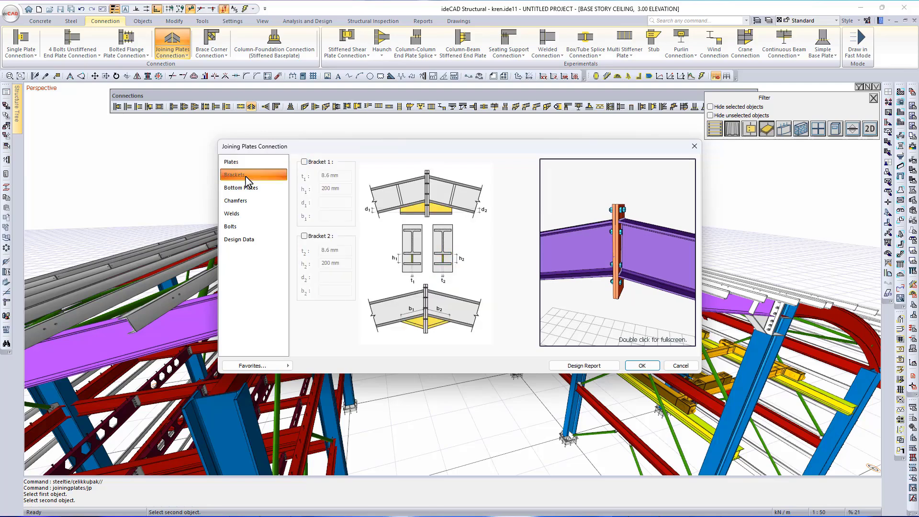
pyautogui.click(249, 190)
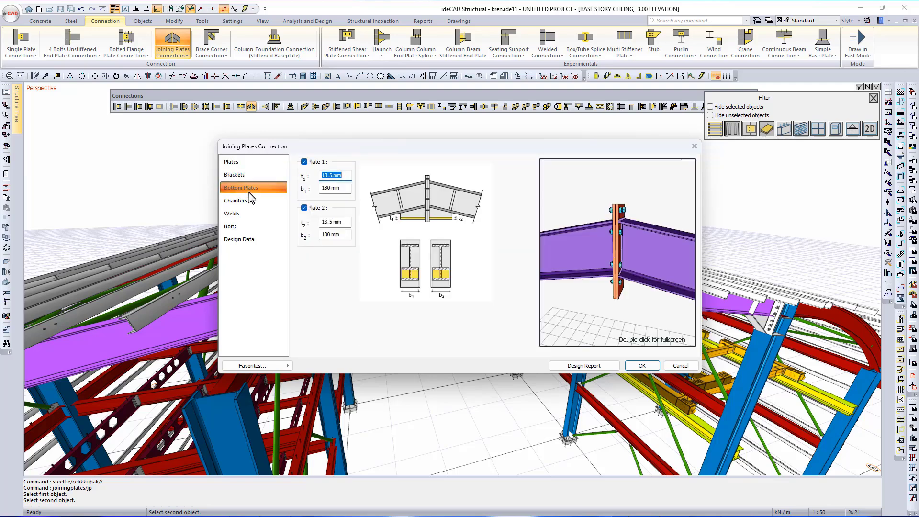
pyautogui.click(245, 175)
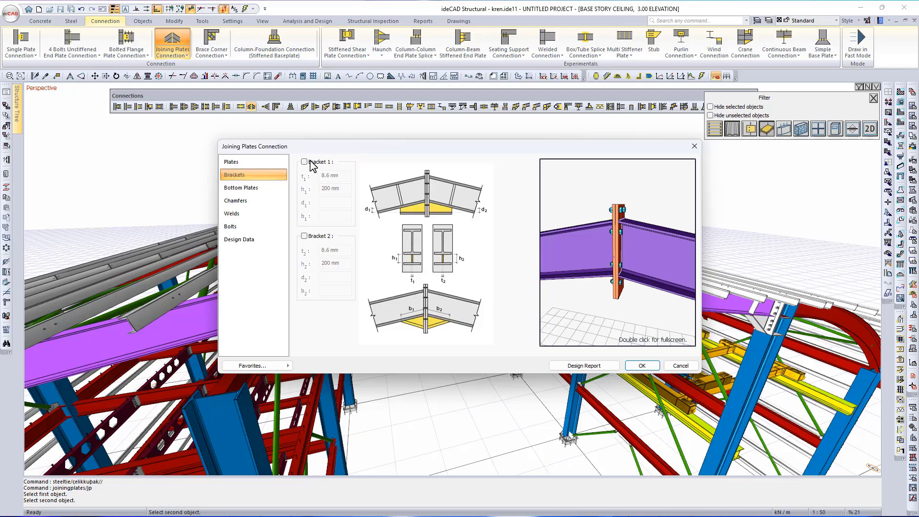
pyautogui.click(319, 162)
pyautogui.click(305, 237)
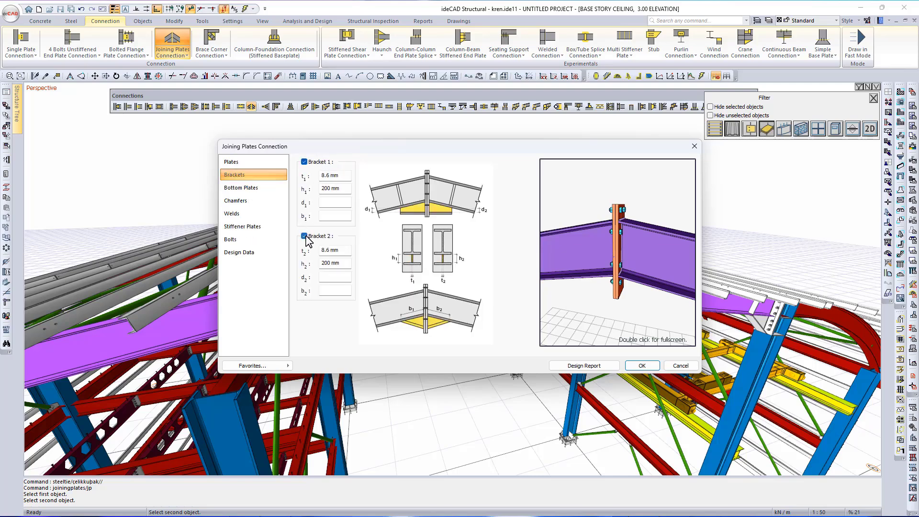
pyautogui.click(305, 237)
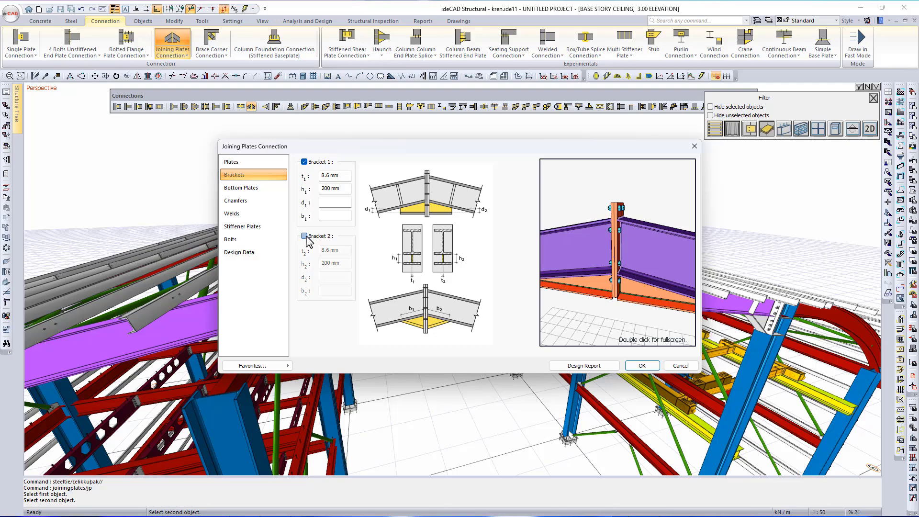
pyautogui.click(314, 163)
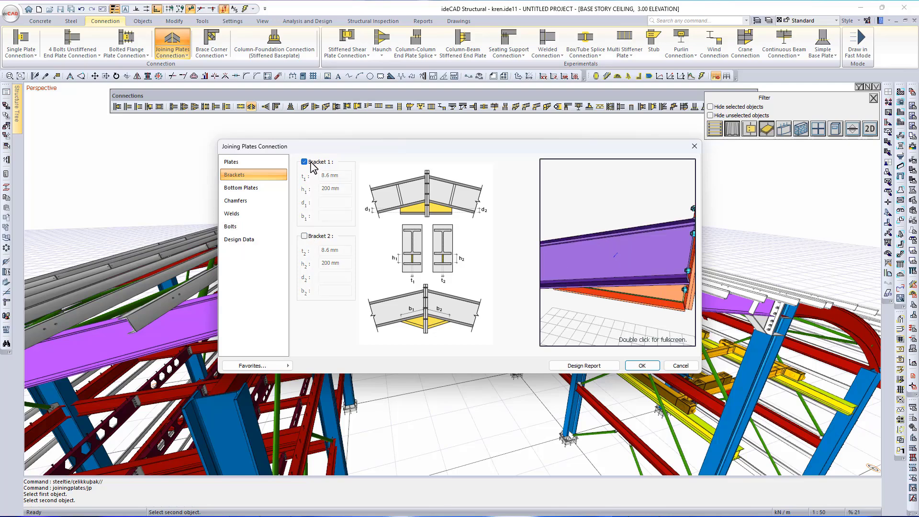
# Check the ridge connection's chamfer, weld and bolt settings and save the configuration as a new favorite.
pyautogui.click(254, 202)
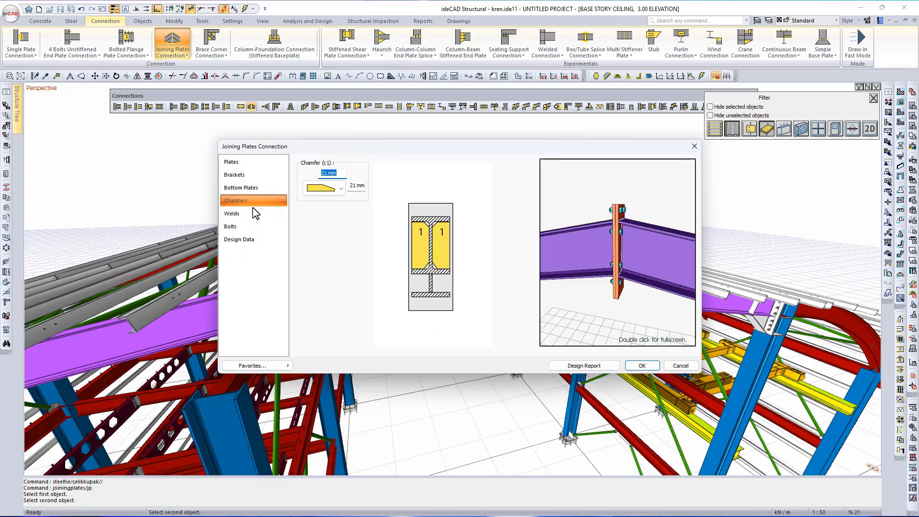
pyautogui.click(254, 214)
pyautogui.click(243, 229)
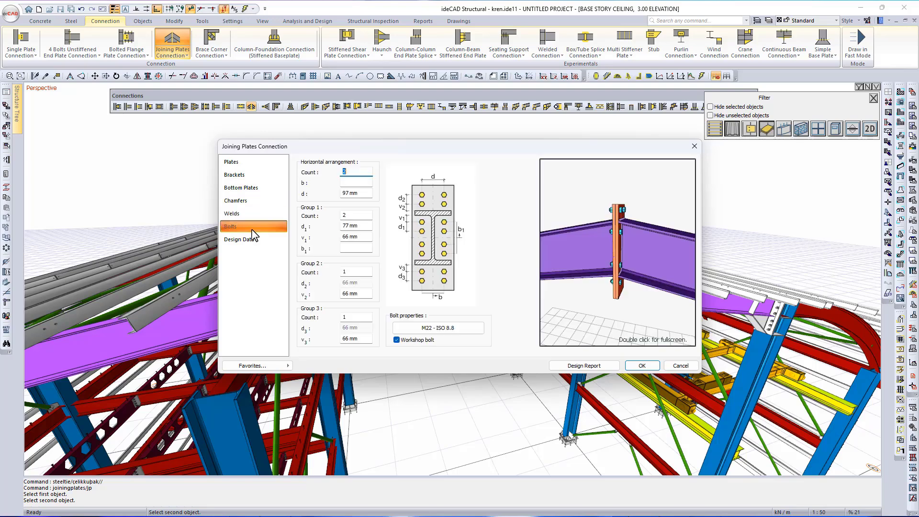
pyautogui.click(280, 366)
pyautogui.click(331, 367)
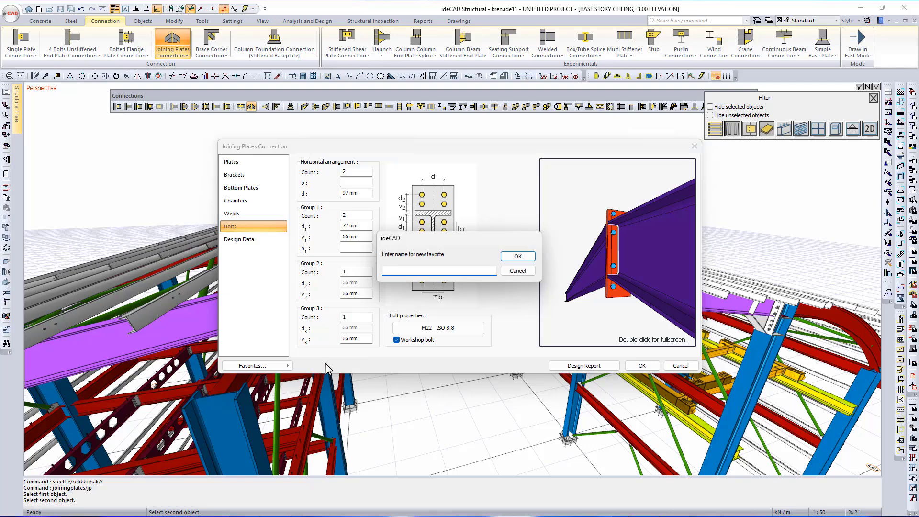
pyautogui.click(519, 257)
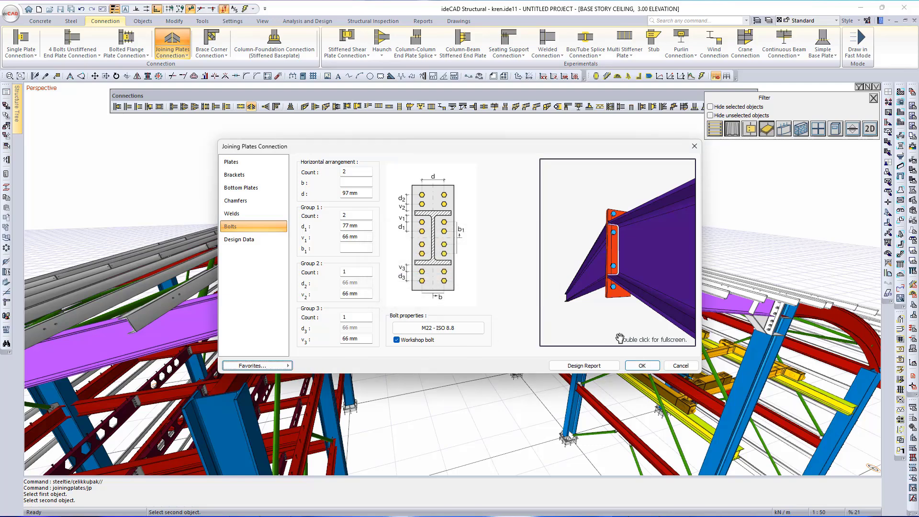
# Review the design report of the ridge connection and apply the joining plates settings to the front frame.
pyautogui.click(584, 365)
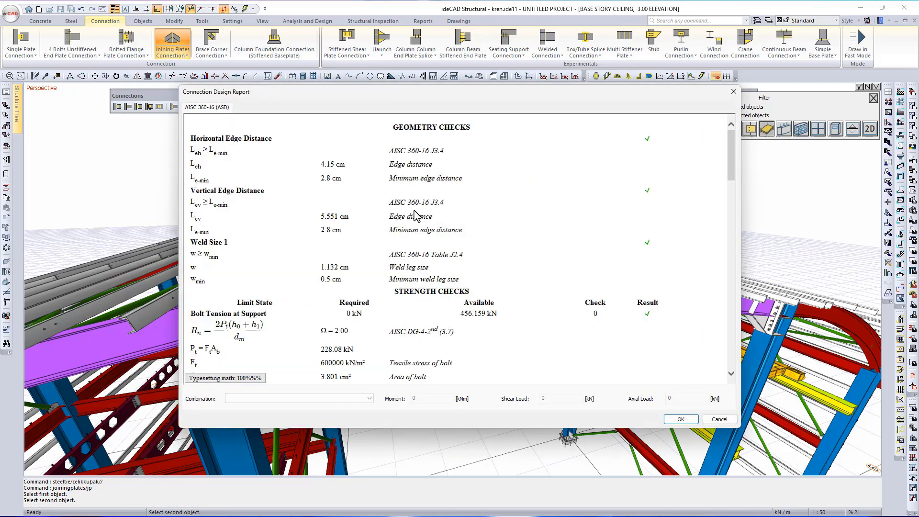
pyautogui.scroll(-20, 417, 213)
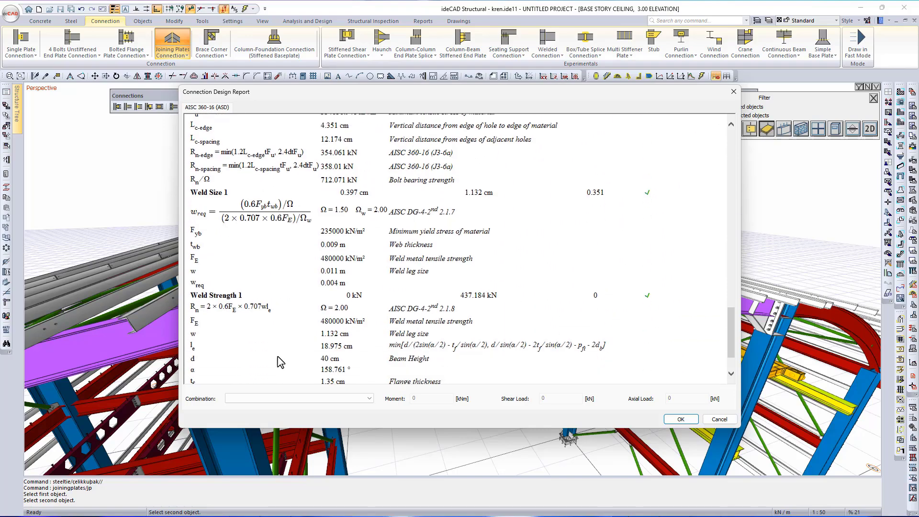
pyautogui.scroll(-3, 282, 355)
pyautogui.click(681, 420)
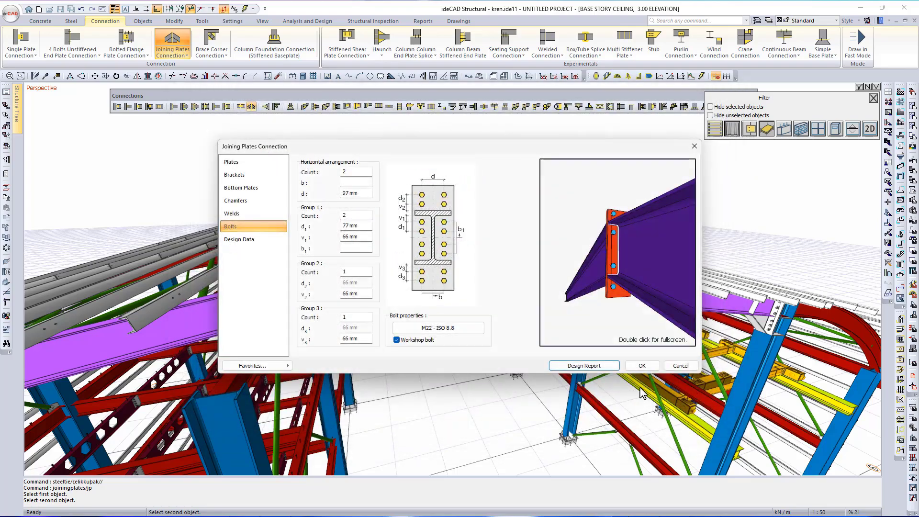
pyautogui.click(631, 365)
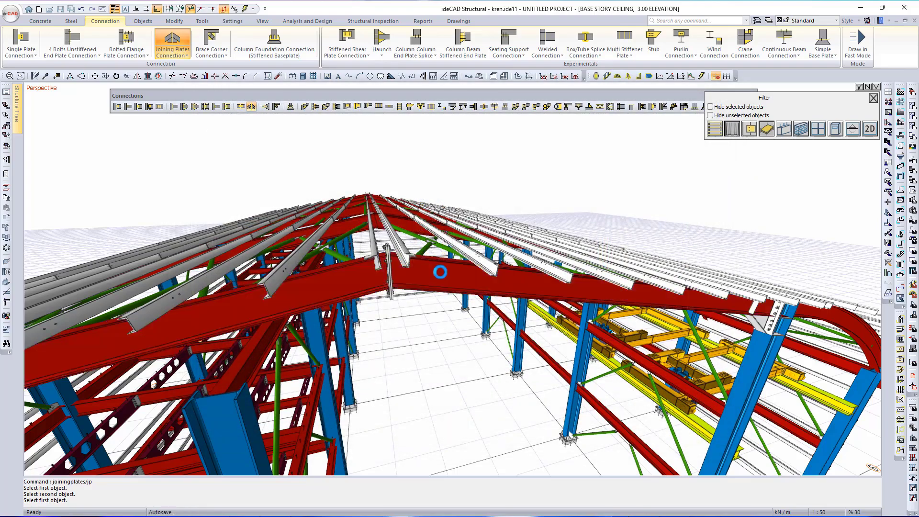
# Turn on fast drawing mode and hide the roof purlins with the object filter.
pyautogui.moveTo(449, 310); pyautogui.dragTo(548, 305, button='middle')
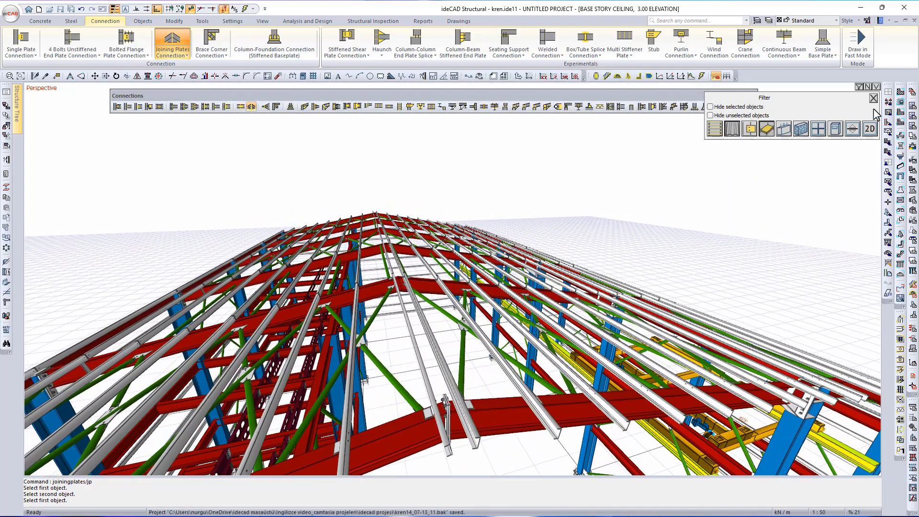
pyautogui.click(872, 99)
pyautogui.click(752, 109)
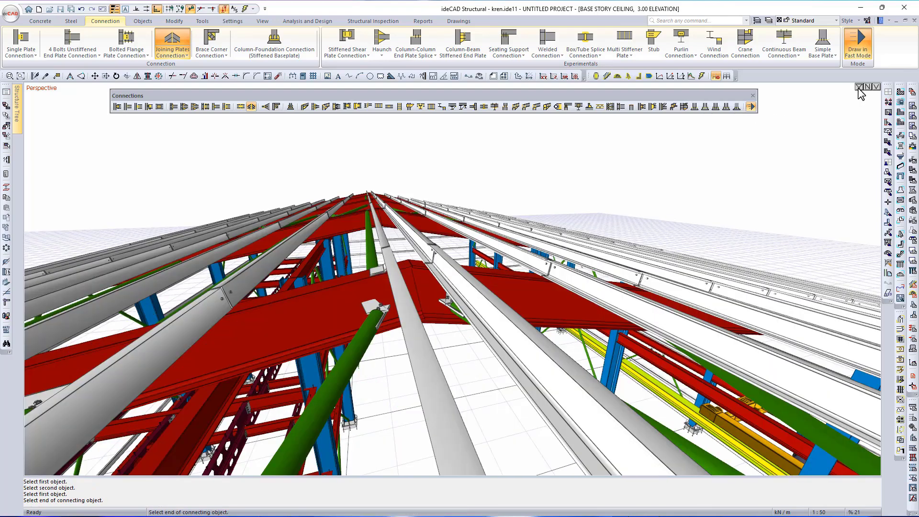
pyautogui.click(858, 88)
pyautogui.click(749, 130)
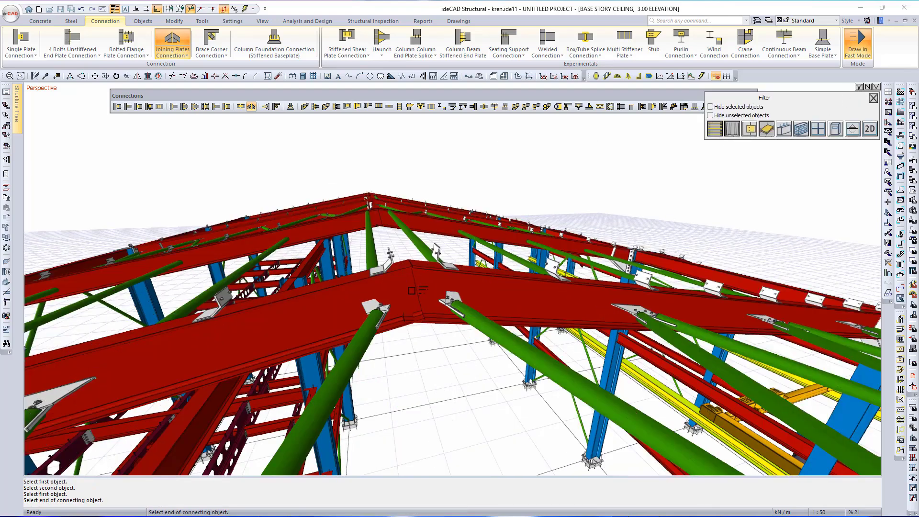
# Create a Joining Plates Connection with normal drawing mode between the two rafters at the ridge of the frame behind the front one.
pyautogui.click(412, 280)
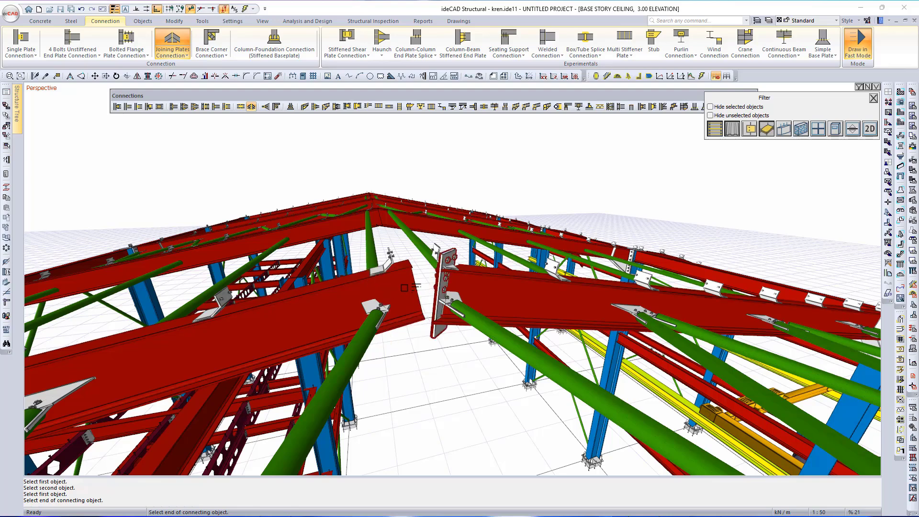
pyautogui.click(874, 98)
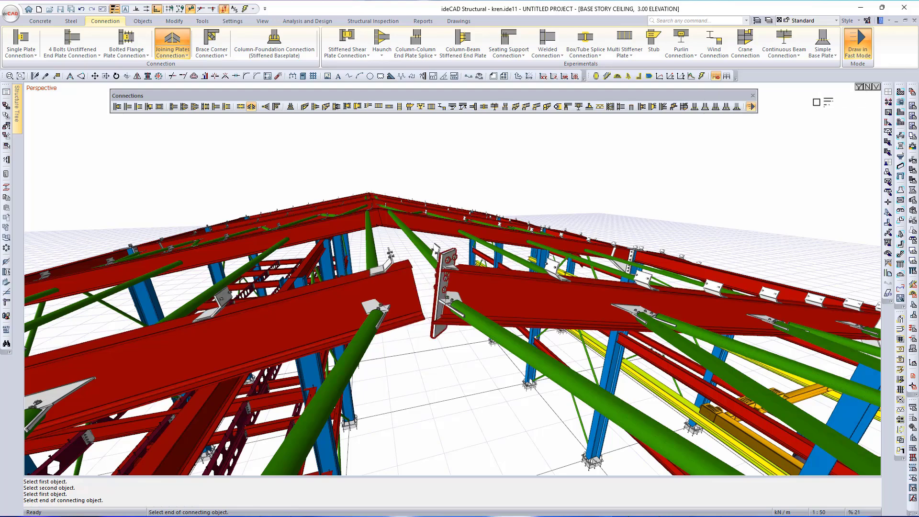
pyautogui.click(386, 299)
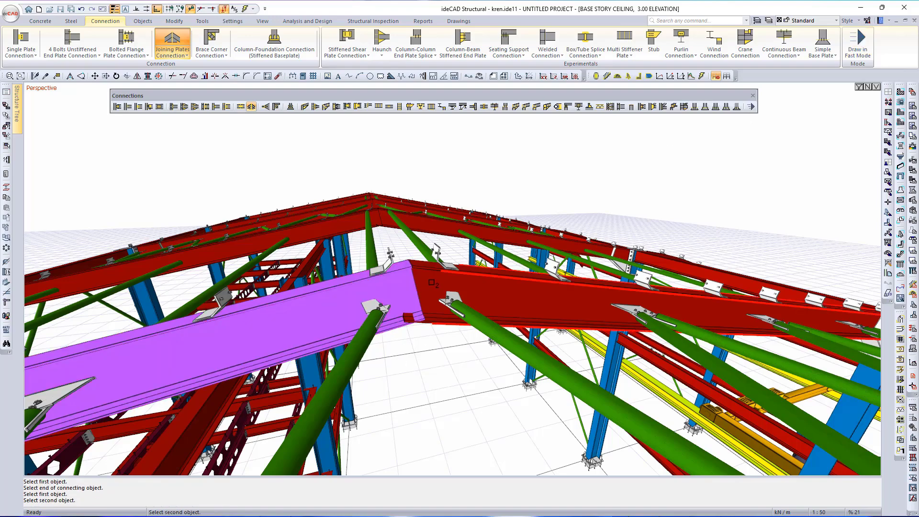
pyautogui.click(534, 314)
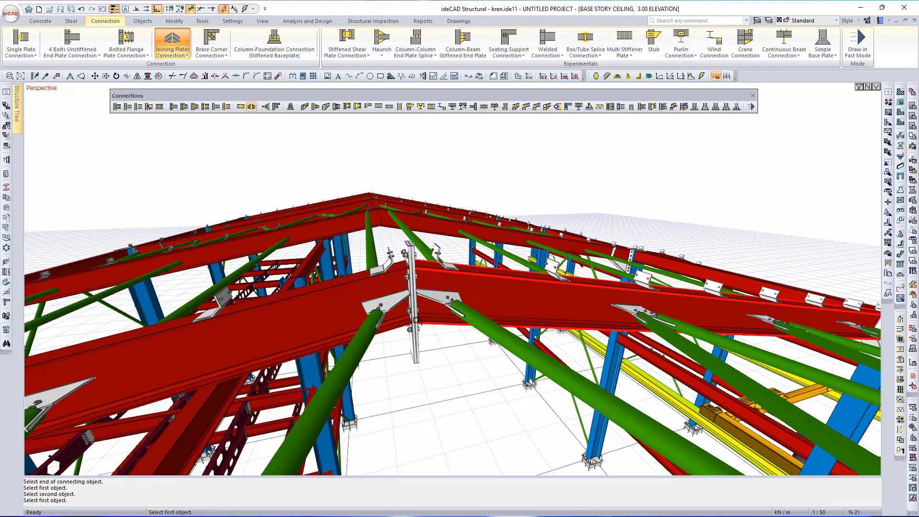
# Open the new ridge connection's settings and load the saved joining plates favorite into it.
pyautogui.press('Escape')
pyautogui.click(405, 357)
pyautogui.doubleClick(404, 358)
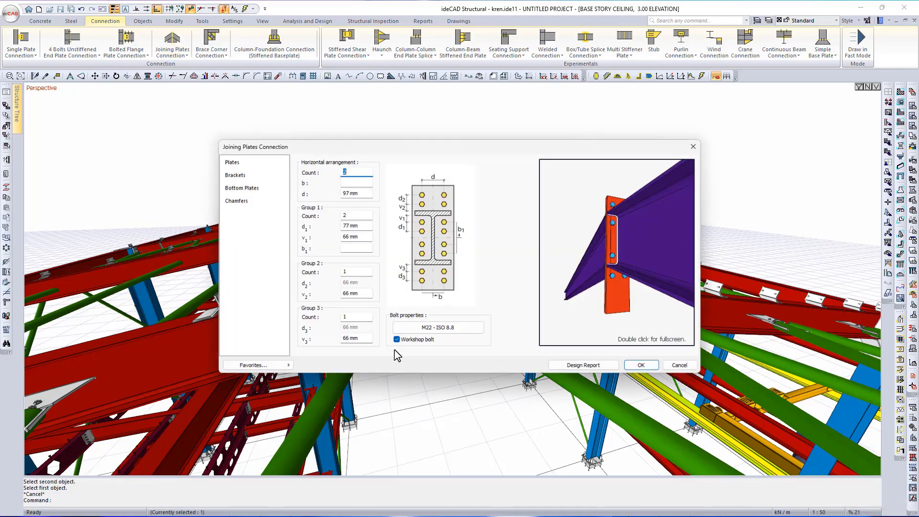
pyautogui.click(286, 366)
pyautogui.click(309, 392)
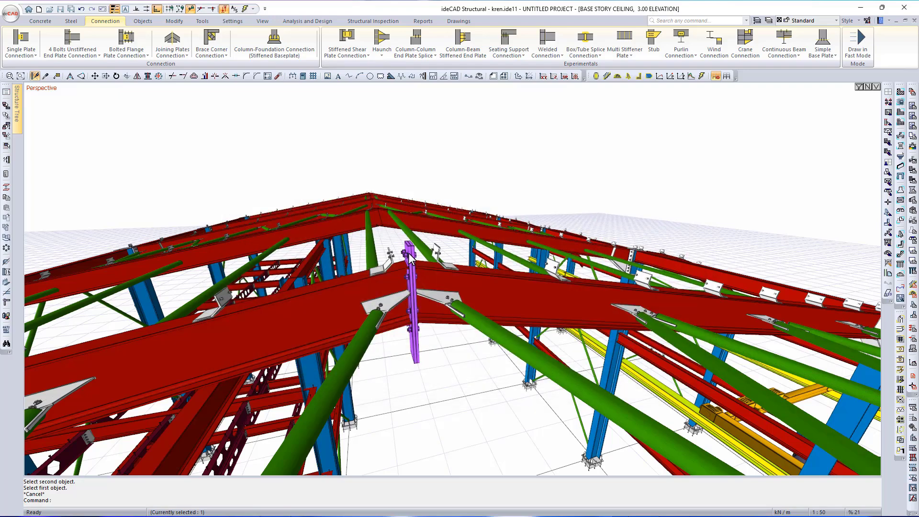
pyautogui.press('Escape')
# Join the two rafters at the ridge of the next frame inward with a Joining Plates Connection using the saved favorite.
pyautogui.moveTo(410, 257); pyautogui.dragTo(429, 381, button='middle')
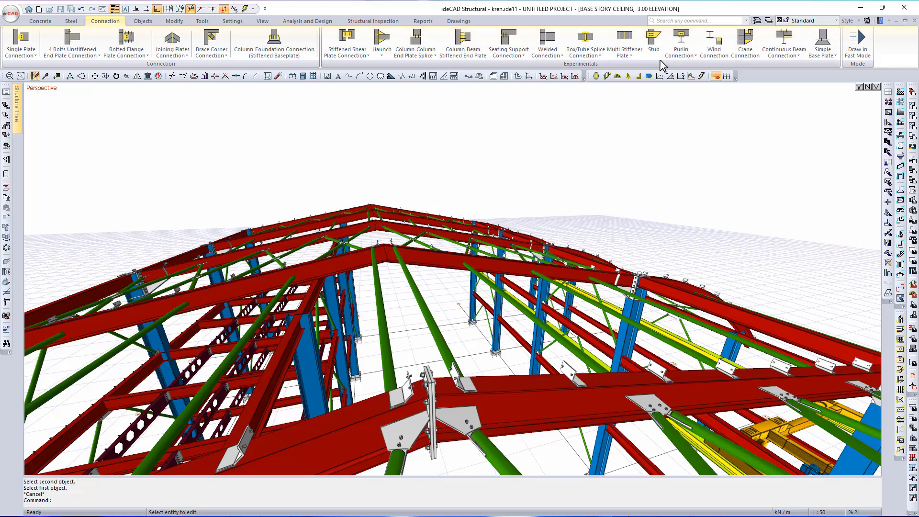
pyautogui.click(172, 39)
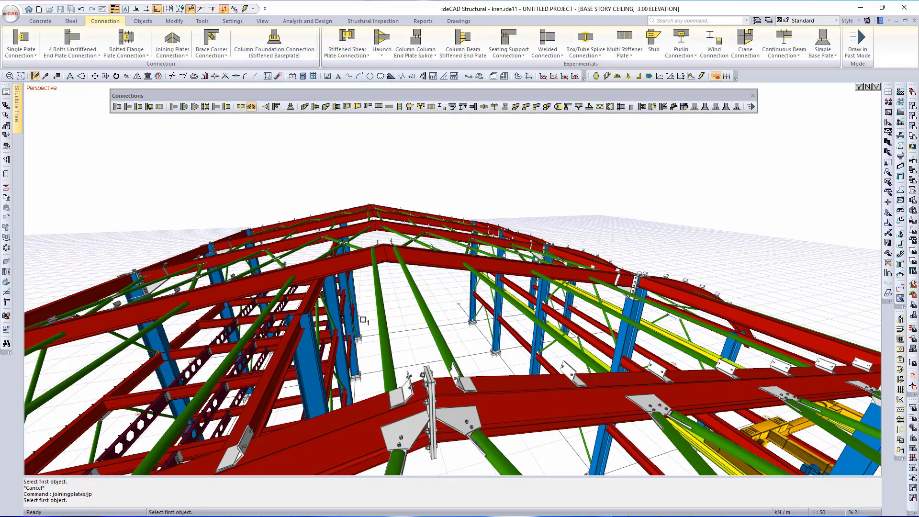
pyautogui.click(349, 266)
pyautogui.click(412, 263)
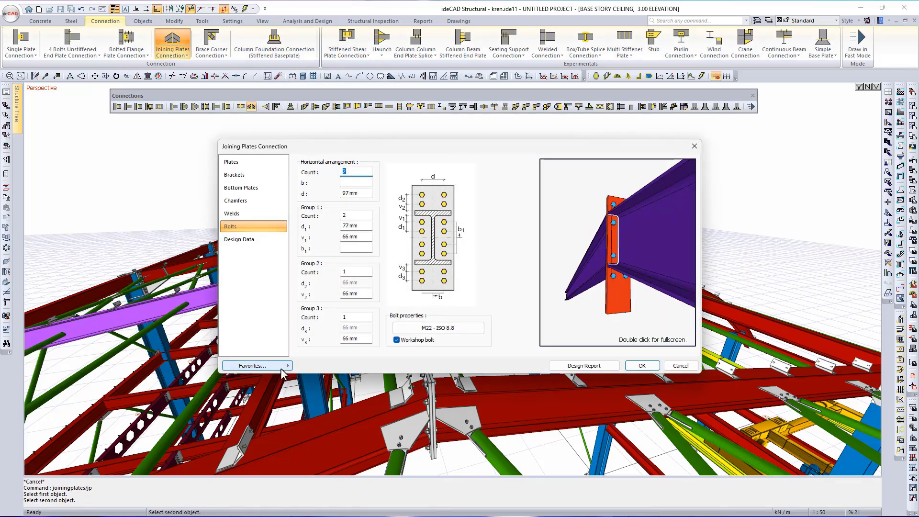
pyautogui.click(281, 367)
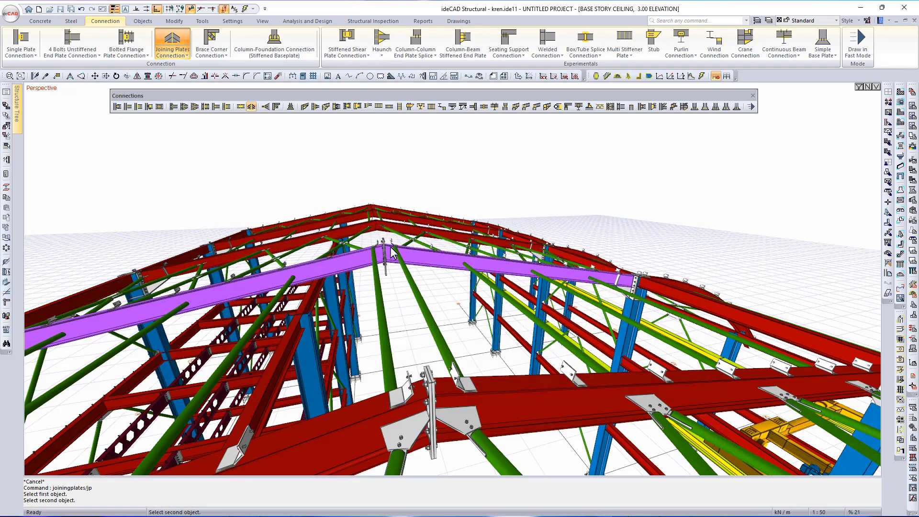
pyautogui.click(392, 253)
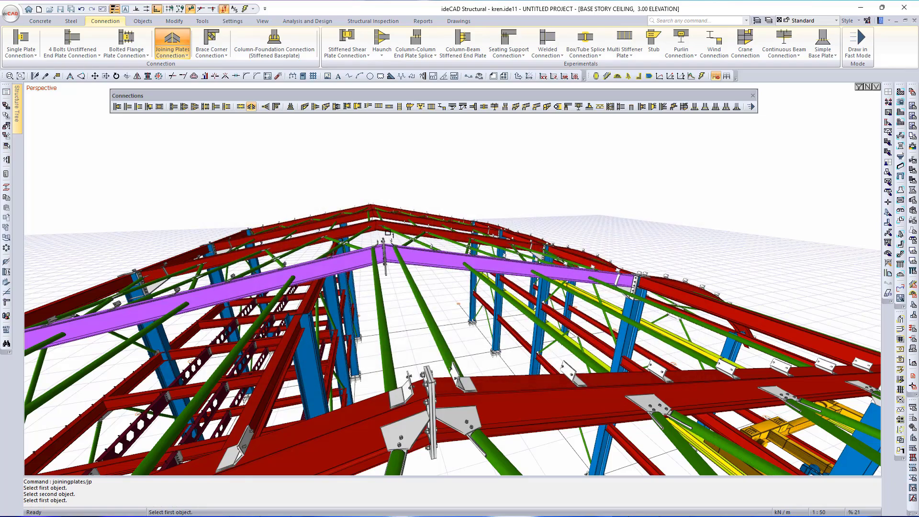
# Add the same favorite-based Joining Plates Connection at the ridge of the third-from-last frame.
pyautogui.click(358, 260)
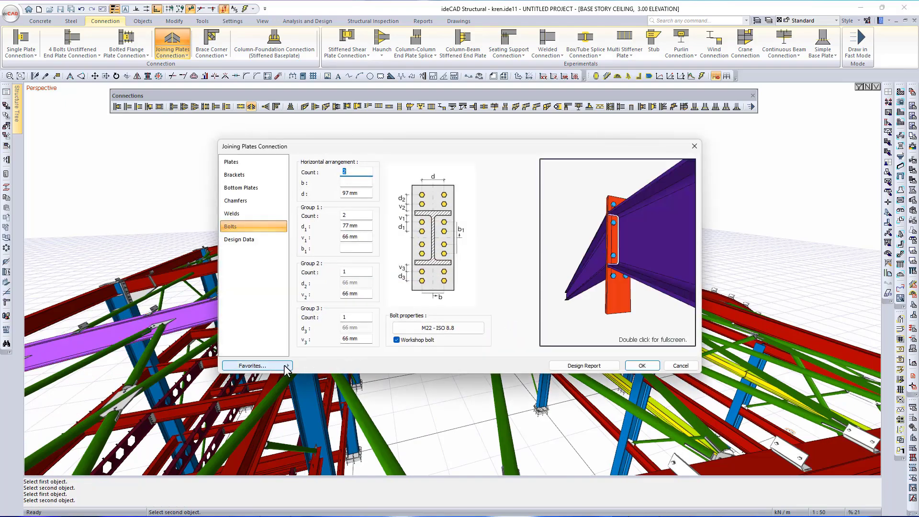
pyautogui.click(286, 366)
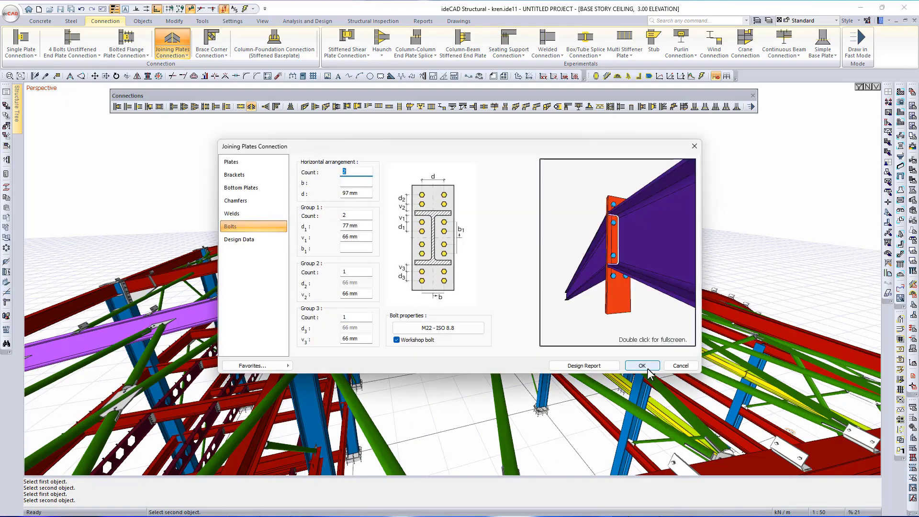
pyautogui.click(644, 366)
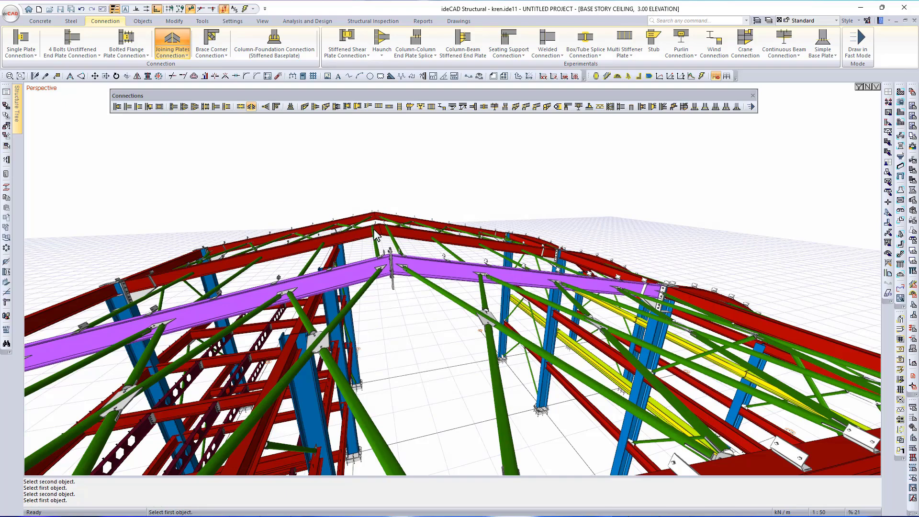
# Connect the two ridge rafters of the second-to-last frame with the favorite Joining Plates Connection settings.
pyautogui.moveTo(374, 229); pyautogui.dragTo(378, 297, button='middle')
pyautogui.click(379, 297)
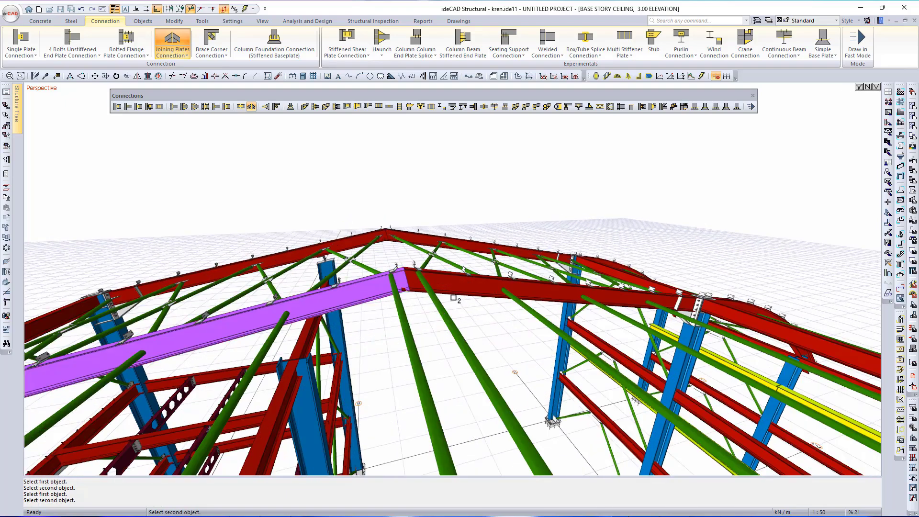
pyautogui.click(458, 311)
pyautogui.click(288, 366)
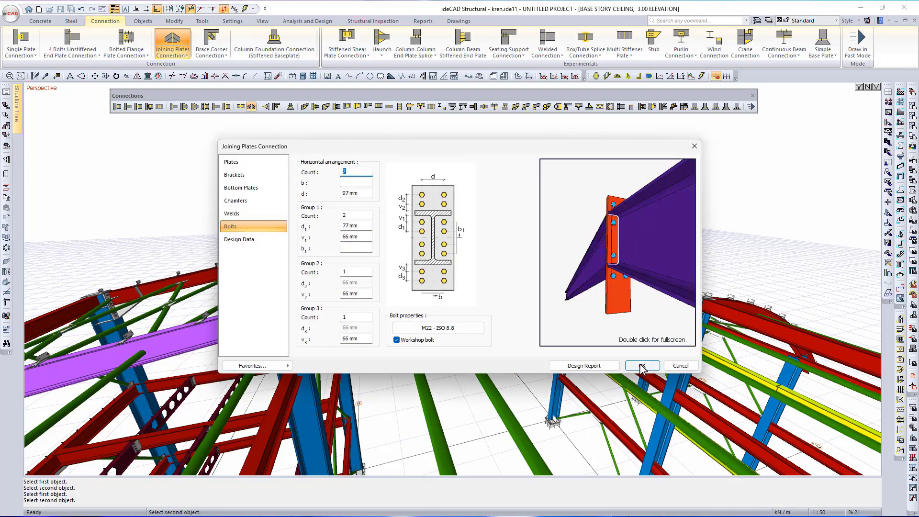
pyautogui.click(642, 366)
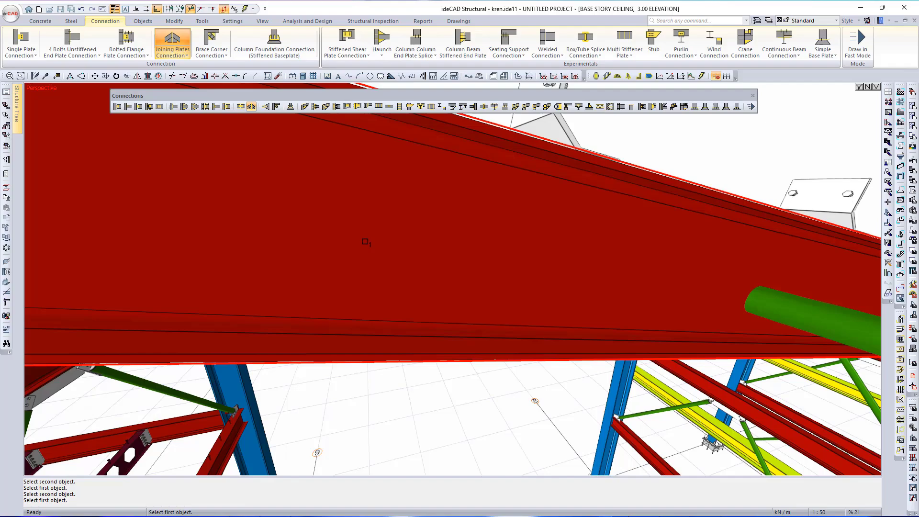
# Create the Joining Plates Connection at the rearmost frame's ridge from the saved favorite and end the command.
pyautogui.moveTo(379, 269); pyautogui.dragTo(376, 279, button='middle')
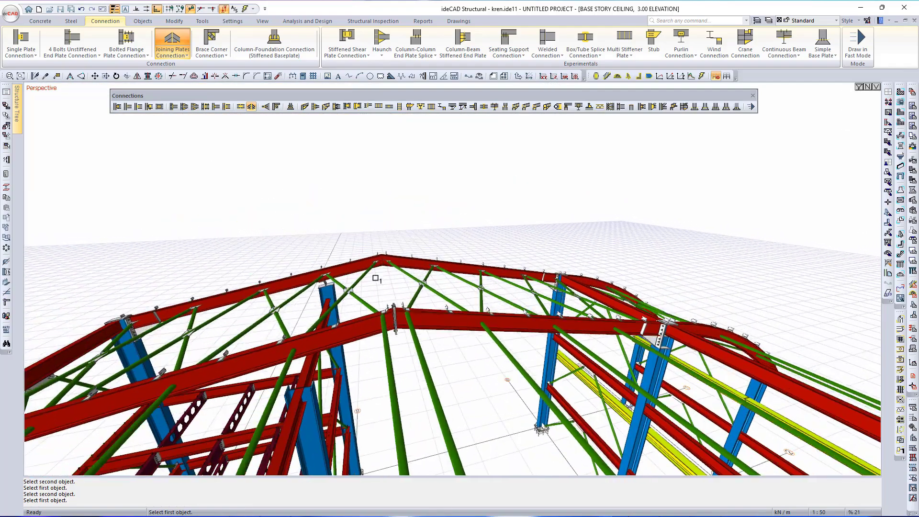
pyautogui.click(341, 270)
pyautogui.click(413, 268)
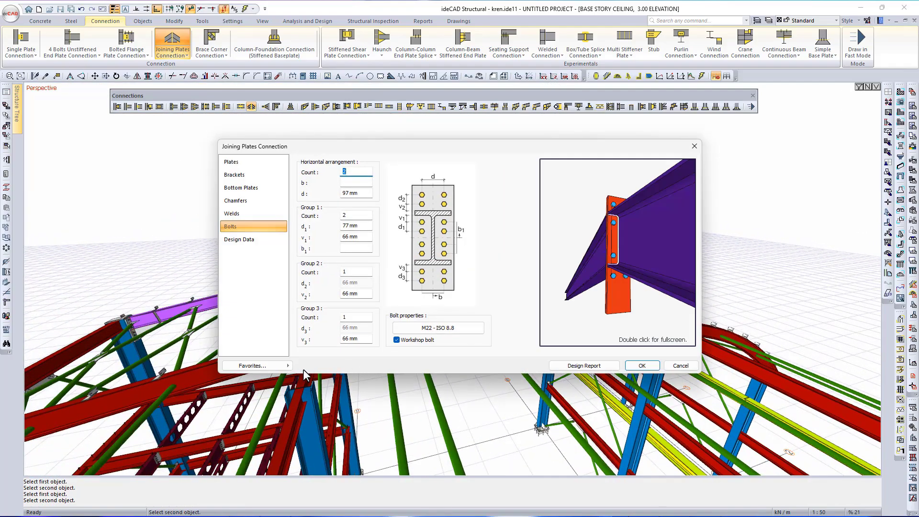
pyautogui.click(286, 366)
pyautogui.click(311, 394)
pyautogui.click(642, 366)
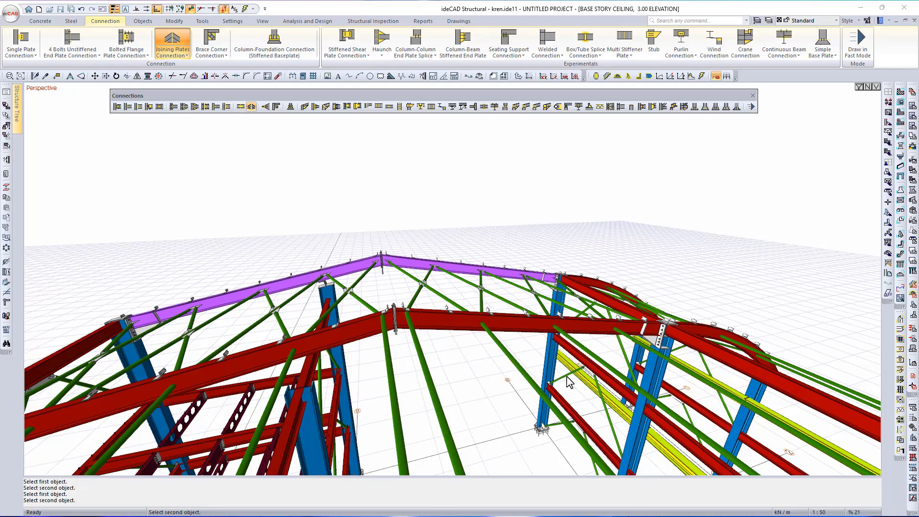
pyautogui.click(501, 346)
pyautogui.click(642, 366)
pyautogui.scroll(-5, 464, 295)
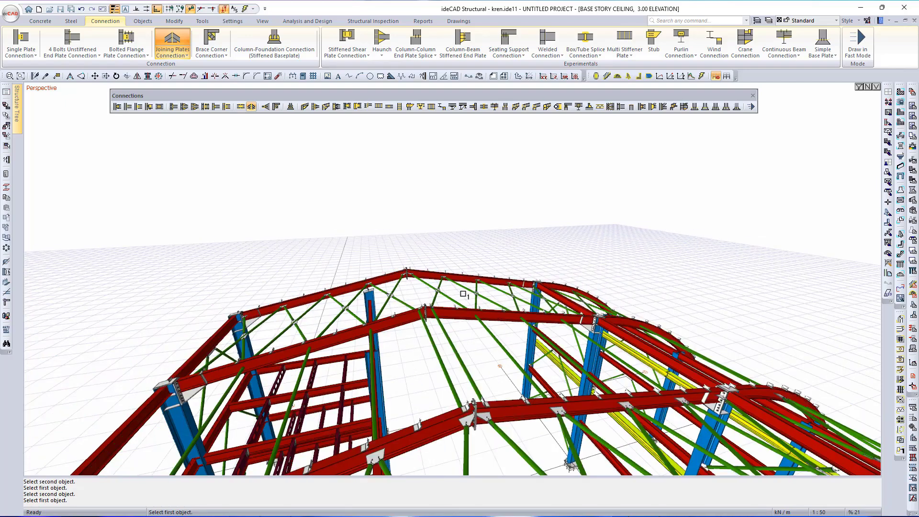
pyautogui.moveTo(574, 372); pyautogui.dragTo(495, 255, button='middle')
pyautogui.scroll(2, 470, 392)
pyautogui.press('Escape')
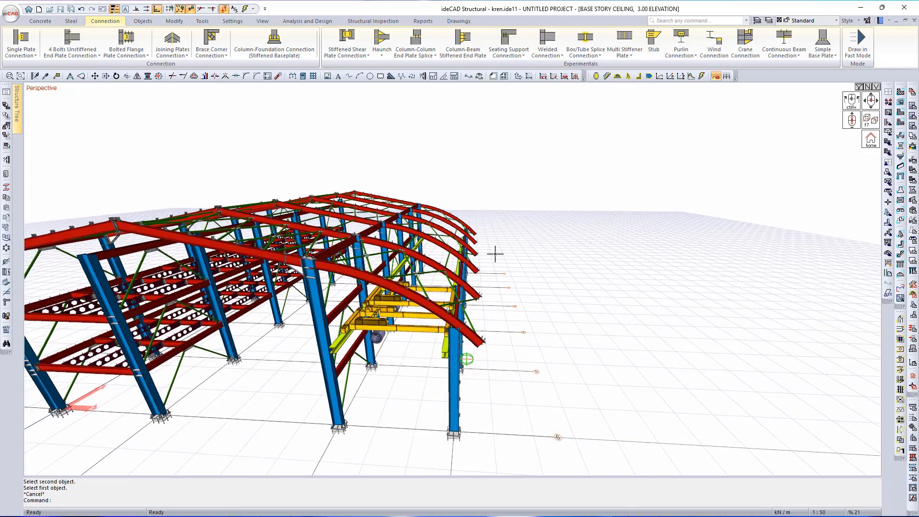
# Start a Seating Support Connection between the front frame's outer column and curved rafter, choosing the first type without a third plate or rollers.
pyautogui.click(515, 39)
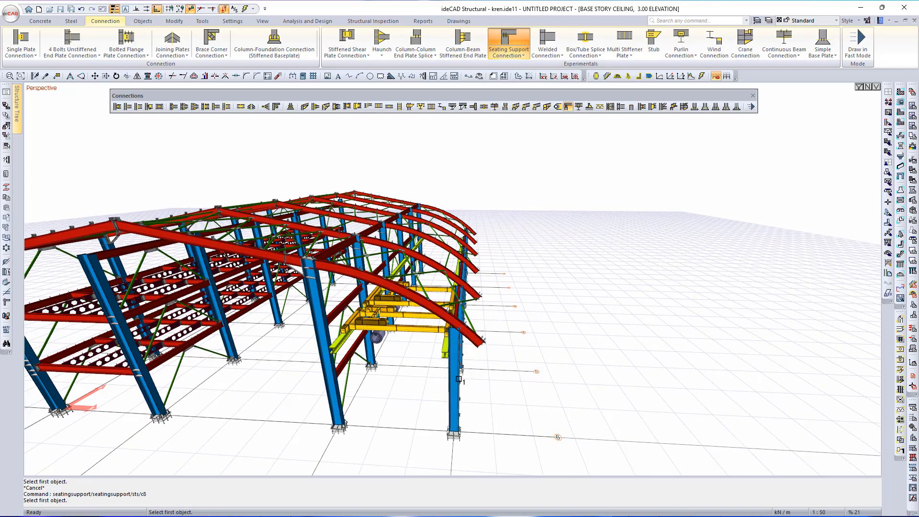
pyautogui.scroll(3, 460, 379)
pyautogui.click(383, 364)
pyautogui.click(412, 342)
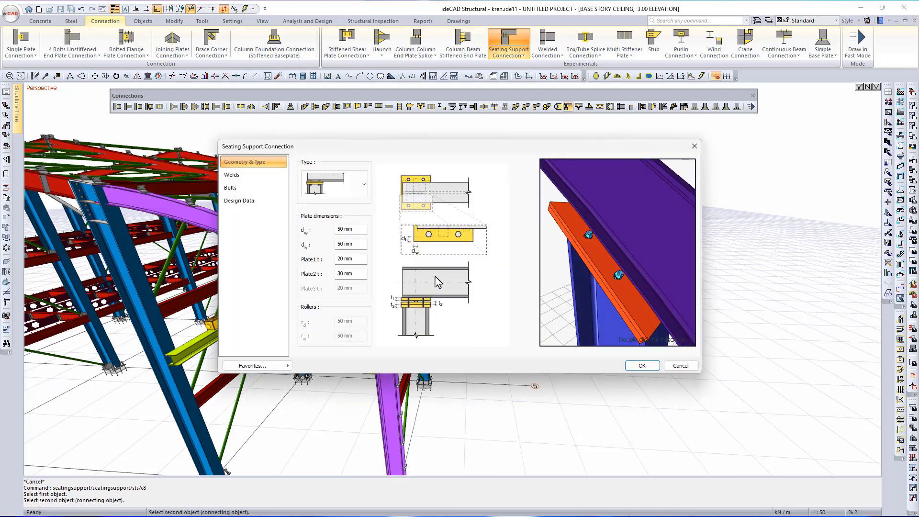
pyautogui.click(363, 191)
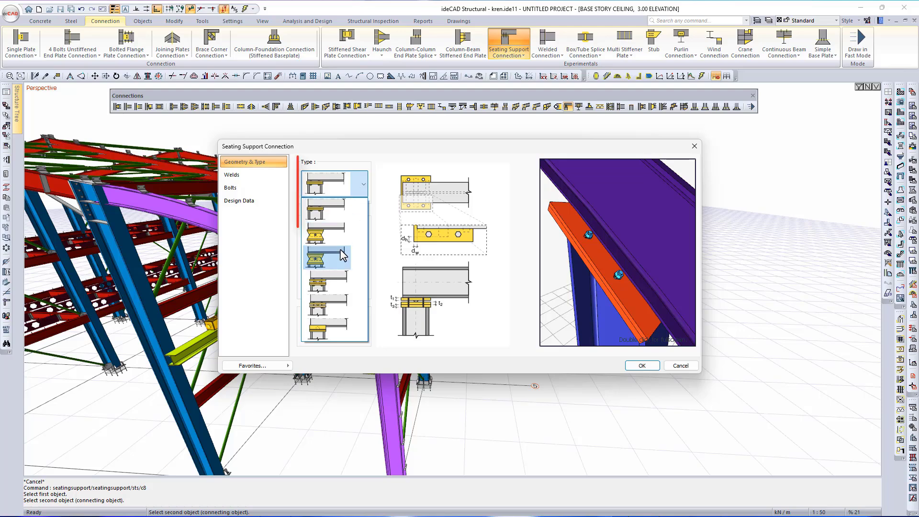
pyautogui.click(326, 305)
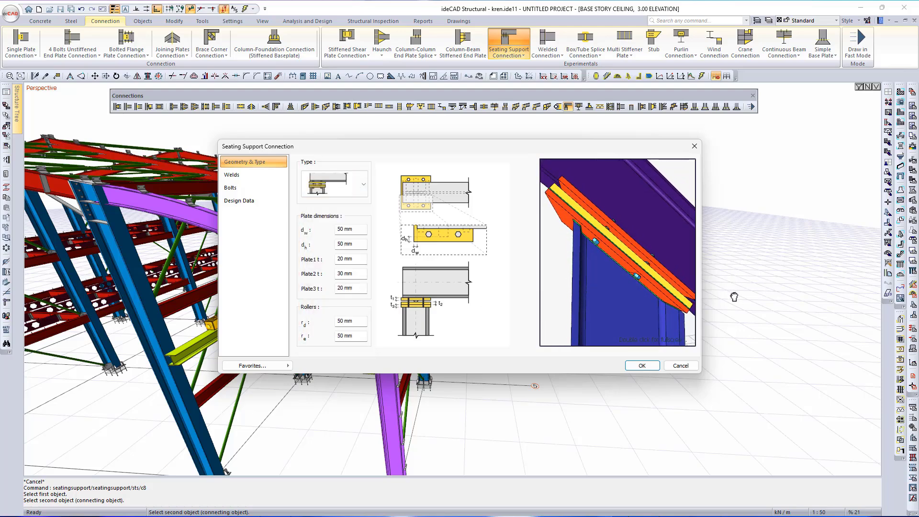
pyautogui.click(358, 195)
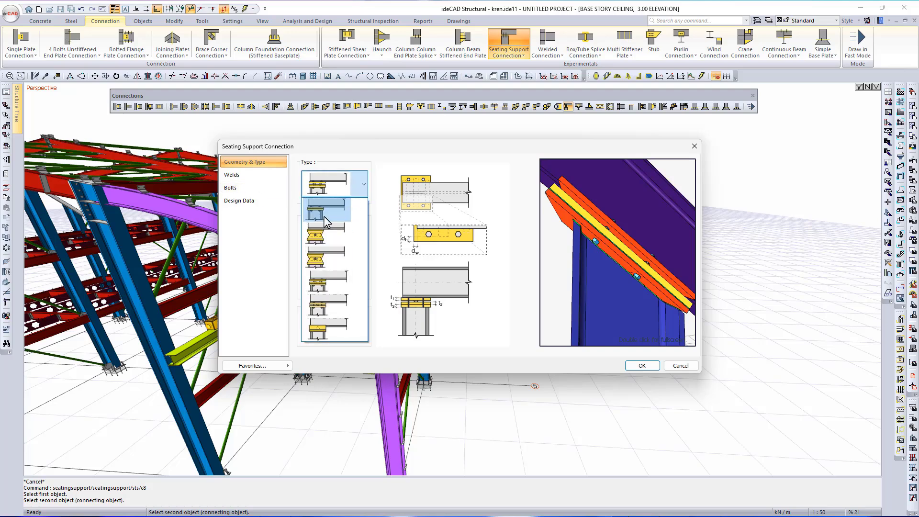
pyautogui.click(328, 222)
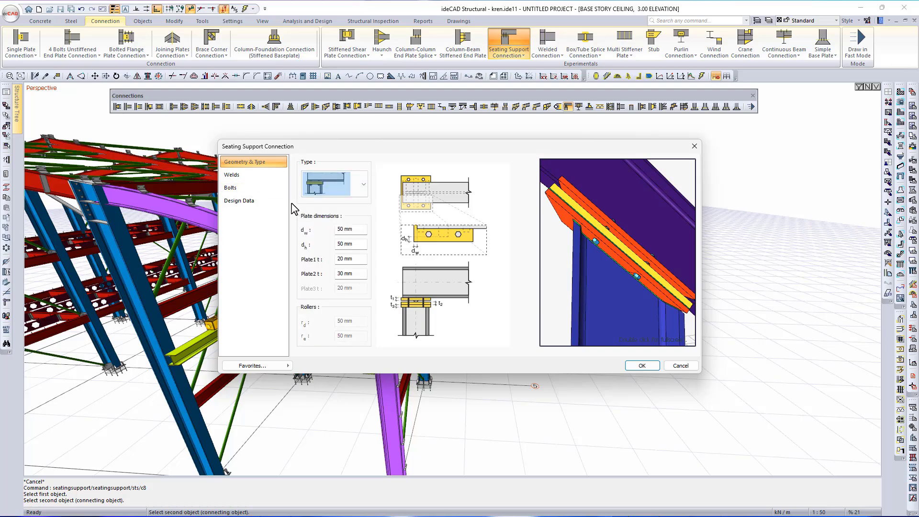
# Review the weld, bolt and design data settings, create the seating support connection and end the command.
pyautogui.click(260, 176)
pyautogui.click(259, 189)
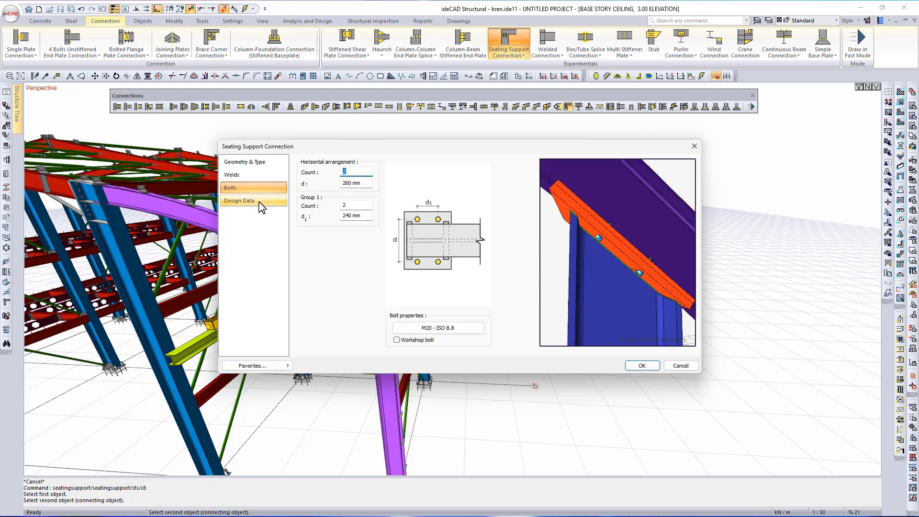
pyautogui.click(261, 203)
pyautogui.click(259, 188)
pyautogui.click(643, 367)
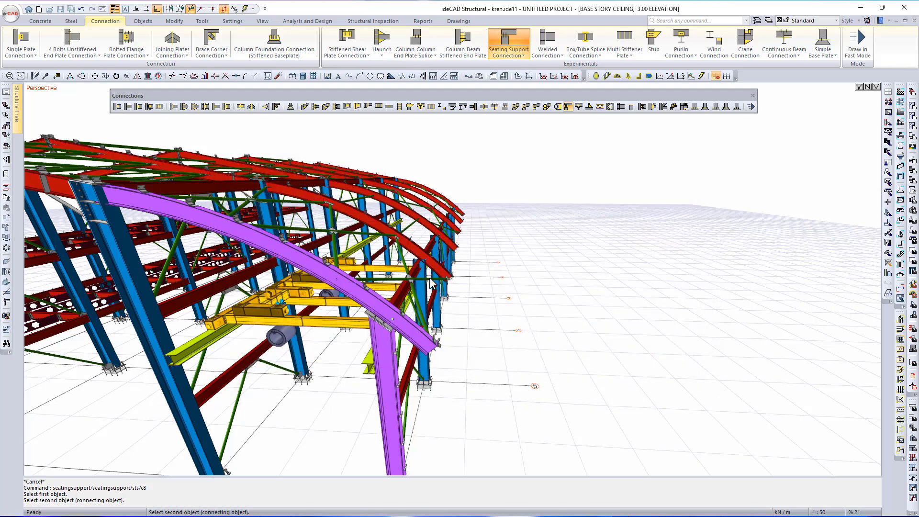
pyautogui.scroll(-4, 535, 300)
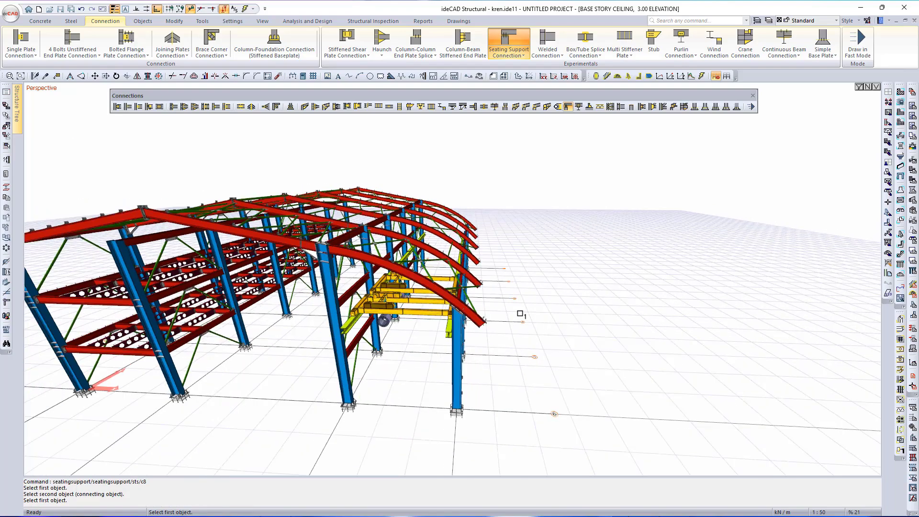
pyautogui.press('Escape')
pyautogui.scroll(1, 408, 317)
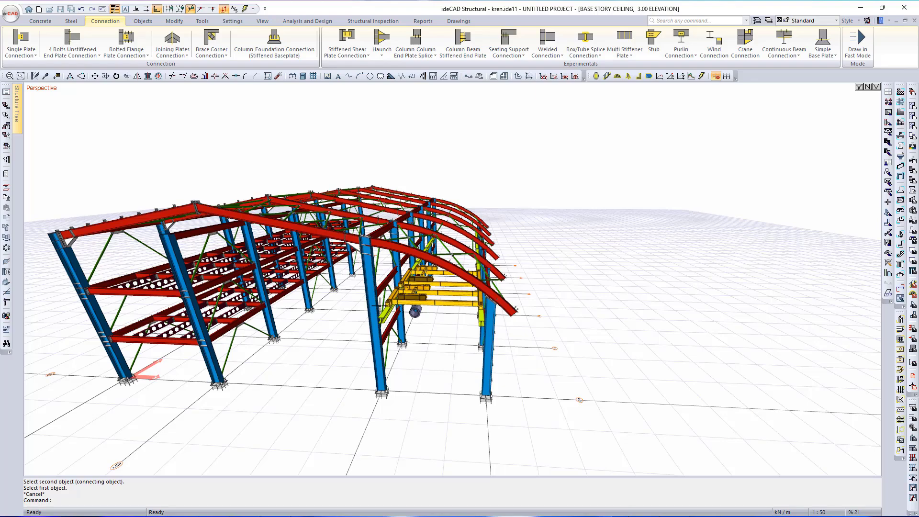
pyautogui.scroll(5, 400, 308)
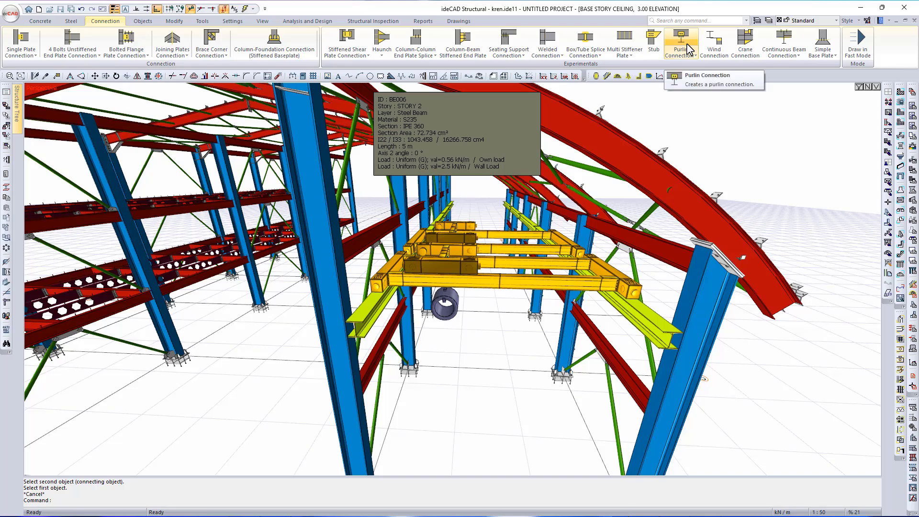
pyautogui.click(740, 48)
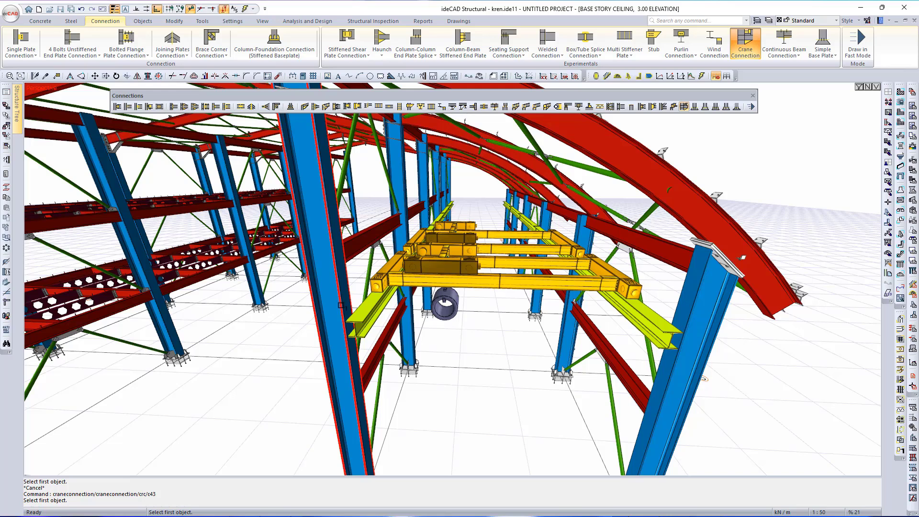
pyautogui.click(341, 310)
pyautogui.click(369, 327)
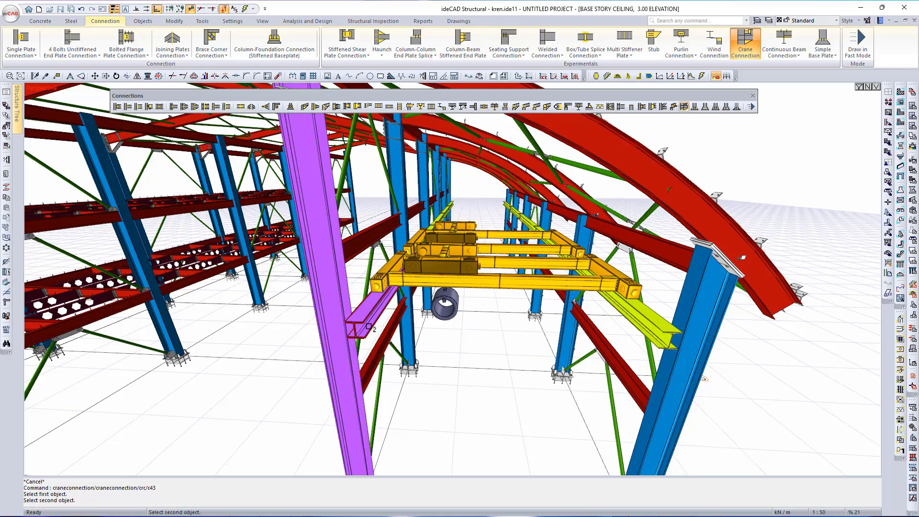
pyautogui.click(362, 326)
pyautogui.rightClick(362, 328)
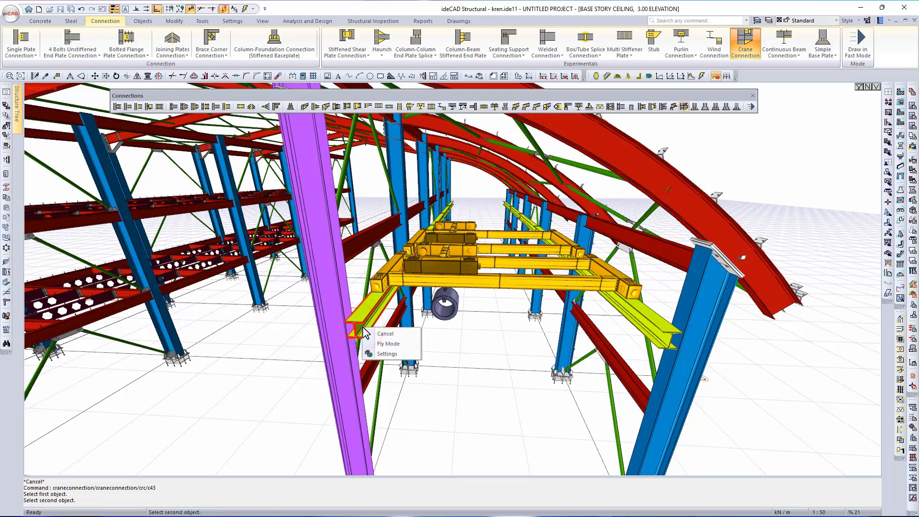
pyautogui.click(371, 333)
pyautogui.press('Escape')
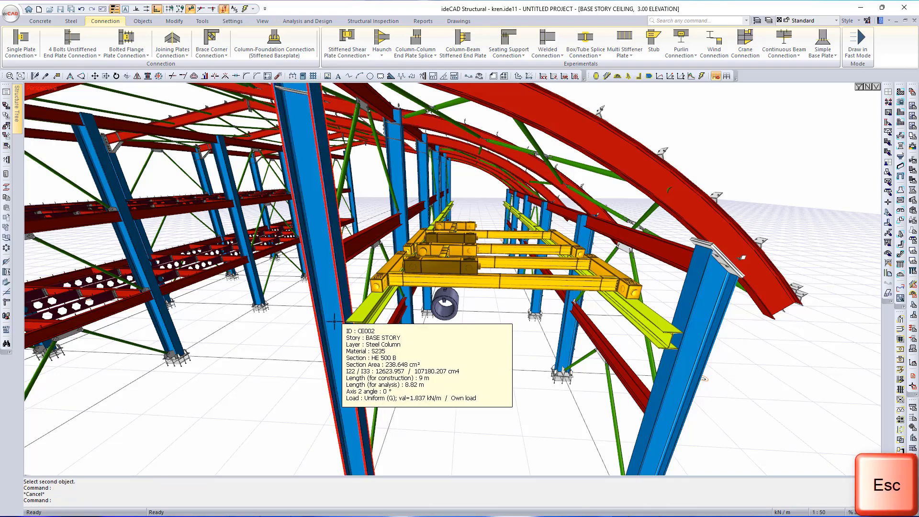
# Start a Crane Connection between the front frame's inner column and the adjoining crane runway beam.
pyautogui.press('Return')
pyautogui.click(338, 321)
pyautogui.click(363, 324)
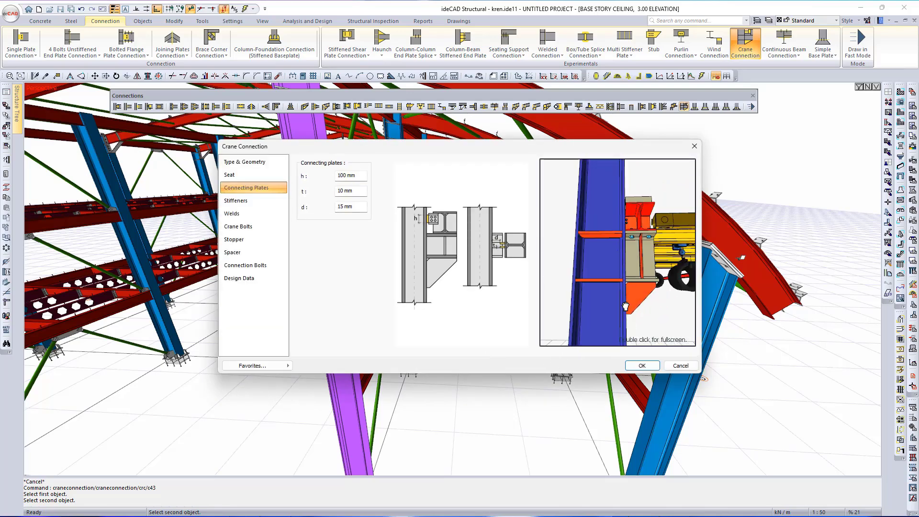
# Examine the crane connection's seat section choices, connection type options and bracket dimensions.
pyautogui.click(256, 176)
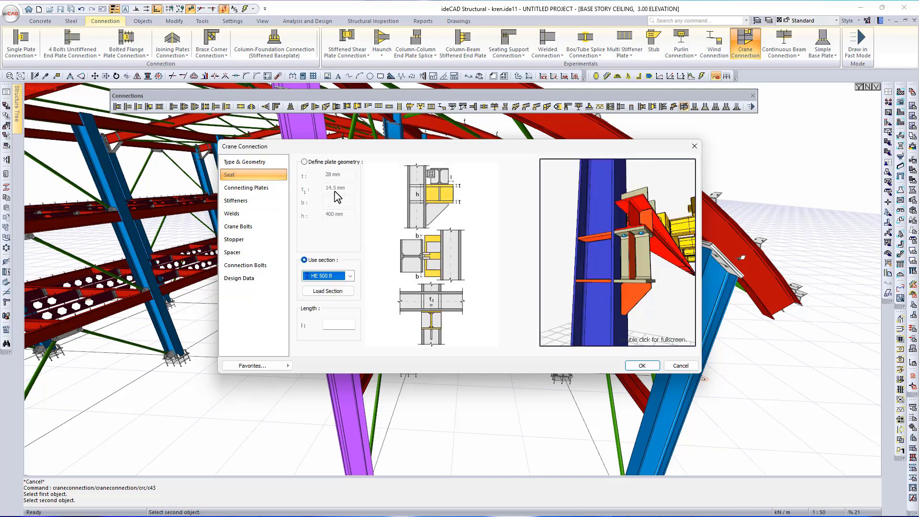
pyautogui.click(350, 277)
pyautogui.click(352, 283)
pyautogui.click(255, 163)
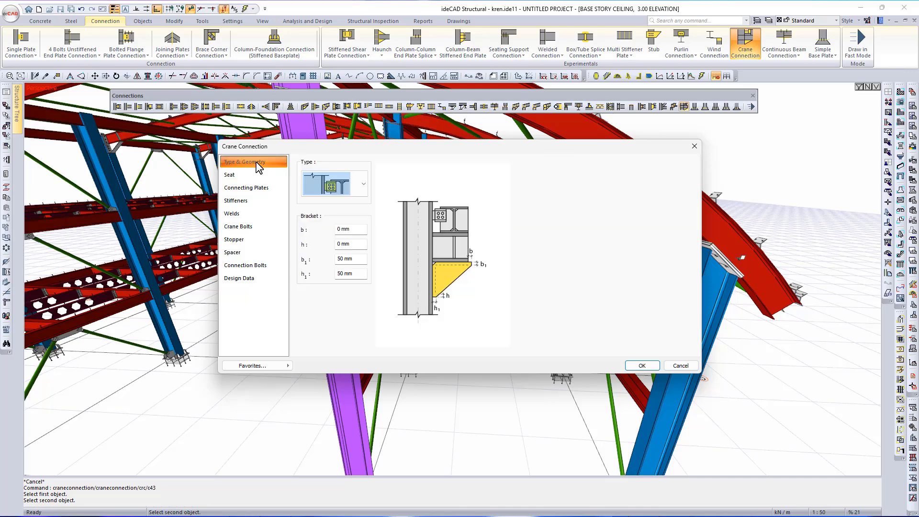
pyautogui.click(364, 186)
pyautogui.click(364, 186)
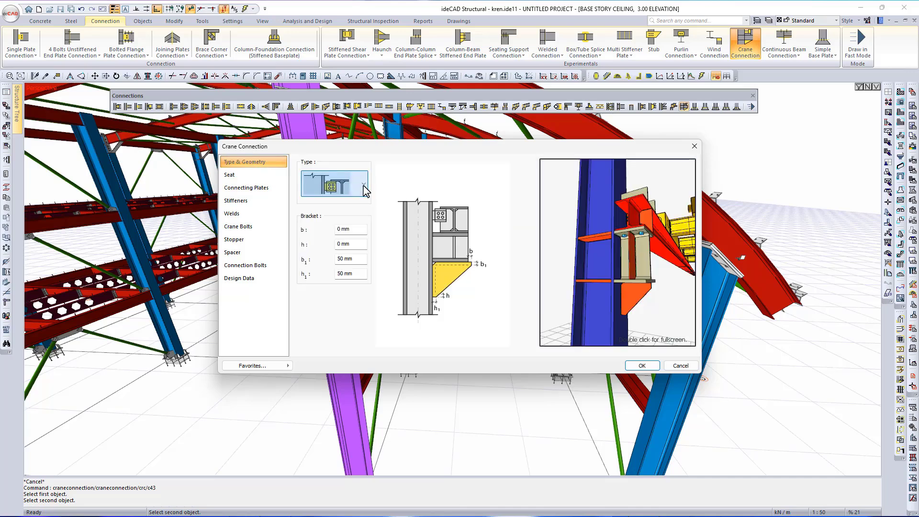
# Review the crane connection's connecting plate, stiffener, weld and crane bolt settings.
pyautogui.click(273, 188)
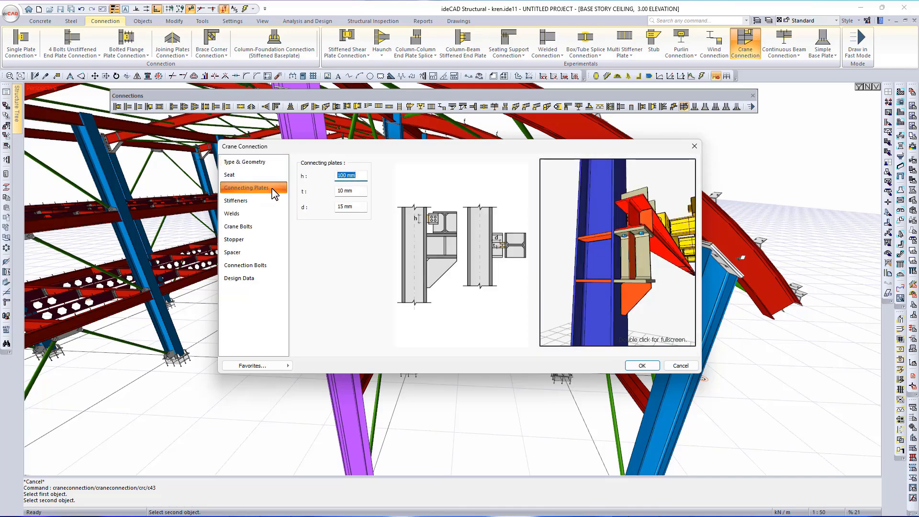
pyautogui.click(274, 201)
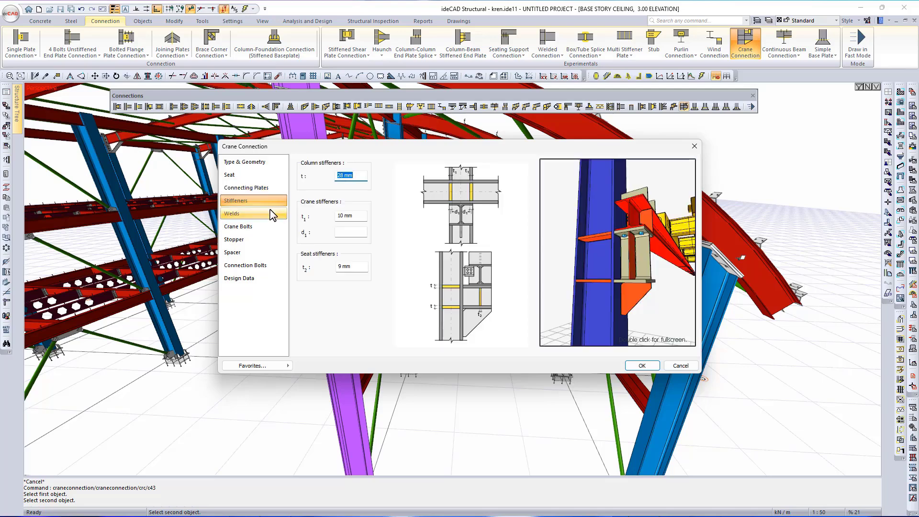
pyautogui.click(267, 217)
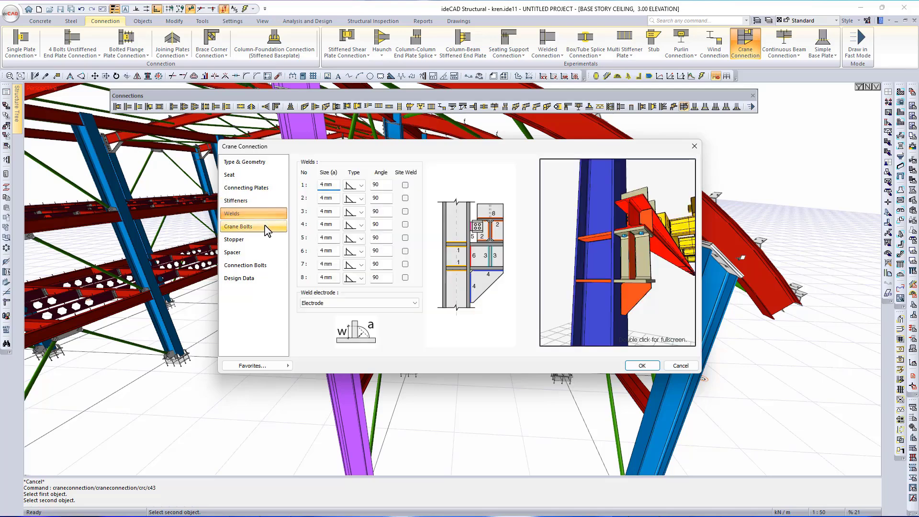
pyautogui.click(266, 228)
# Check the available sections and lengths for the crane connection's stopper and spacer.
pyautogui.click(268, 240)
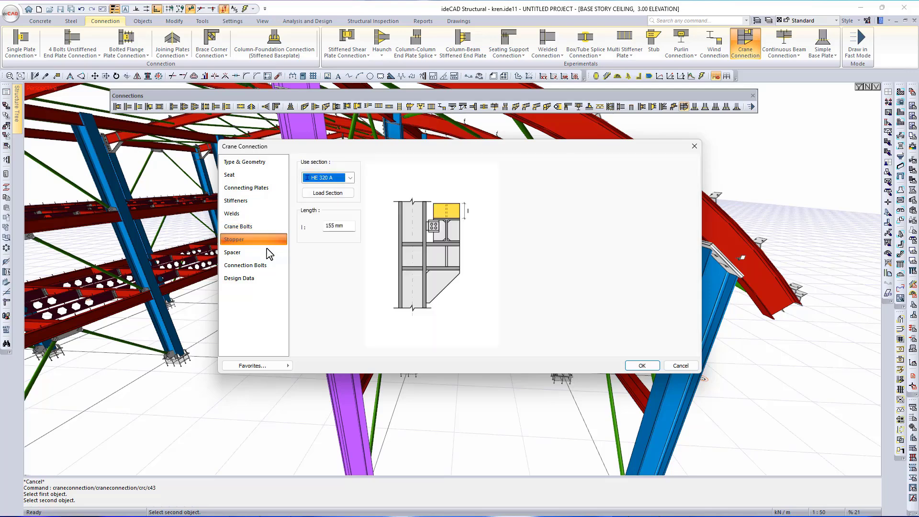
pyautogui.click(270, 252)
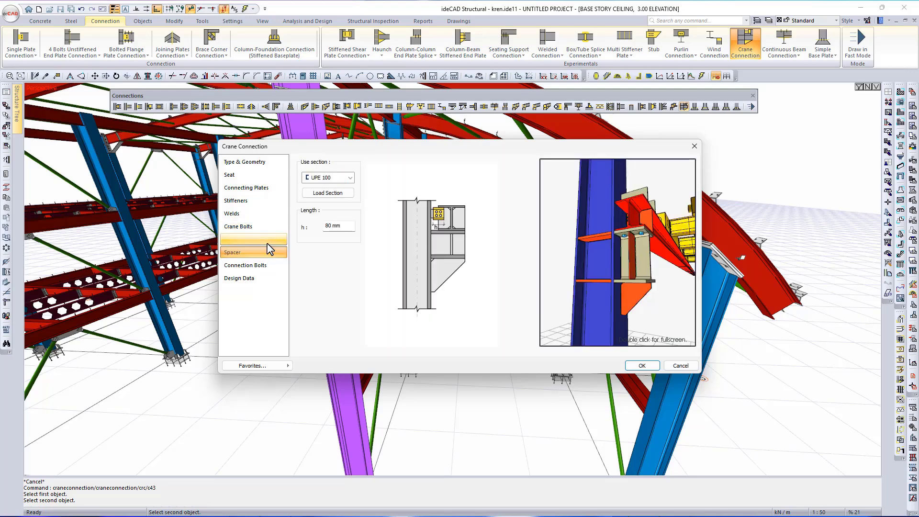
pyautogui.click(267, 243)
pyautogui.click(350, 178)
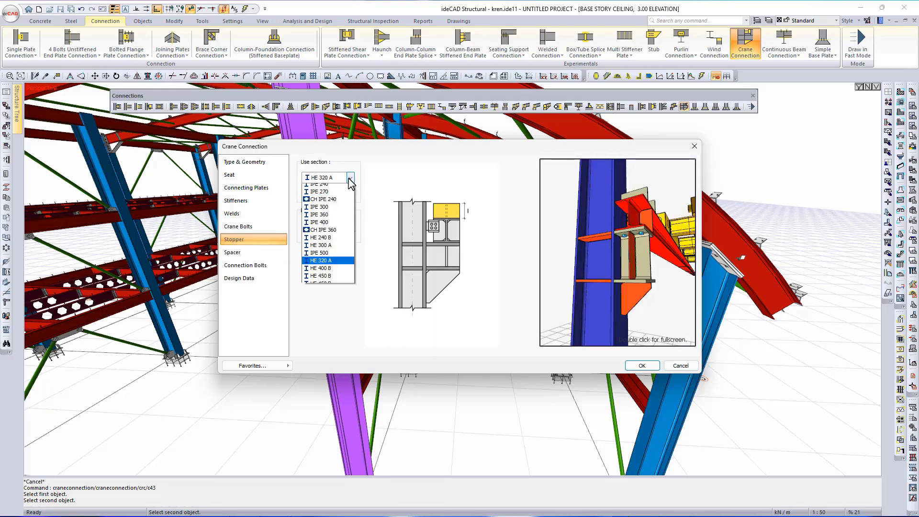
pyautogui.click(349, 180)
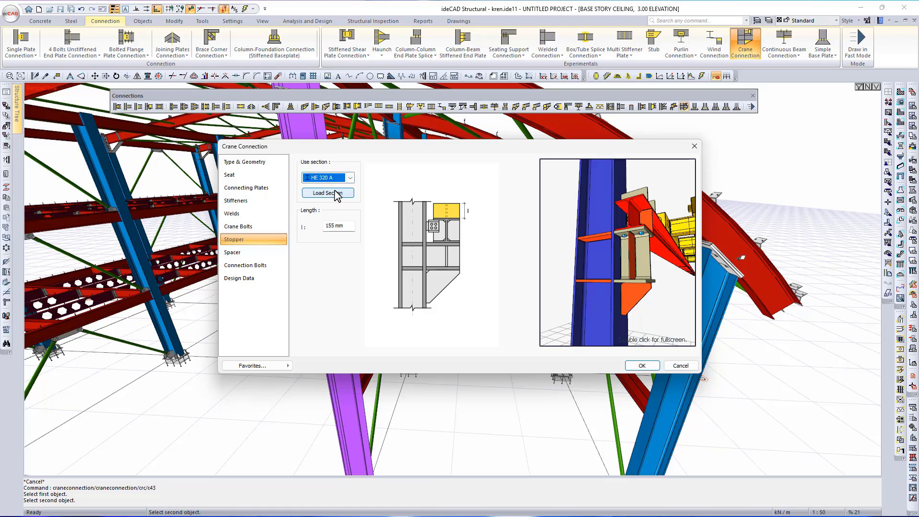
pyautogui.click(276, 252)
pyautogui.click(351, 178)
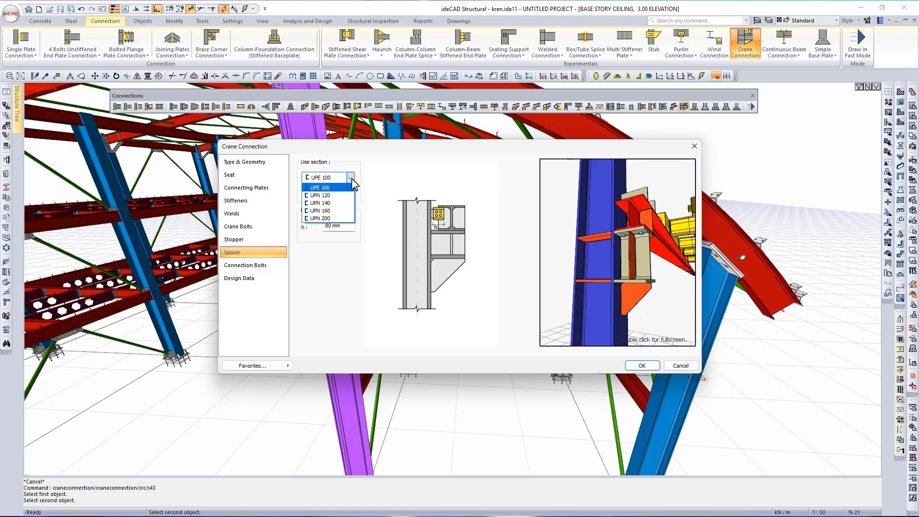
pyautogui.click(351, 178)
# Review the connection bolts, design data and enlarged 3D preview, and create the Crane Connection with its current settings.
pyautogui.click(261, 266)
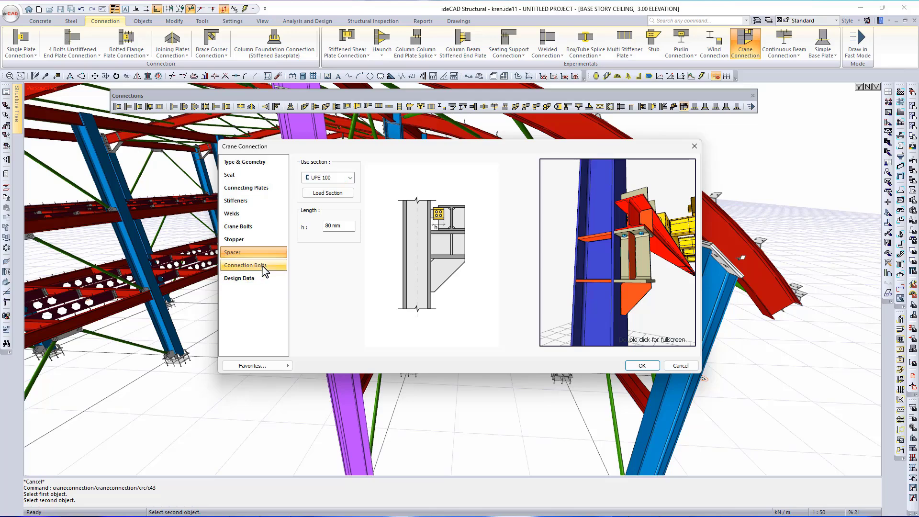
pyautogui.click(263, 279)
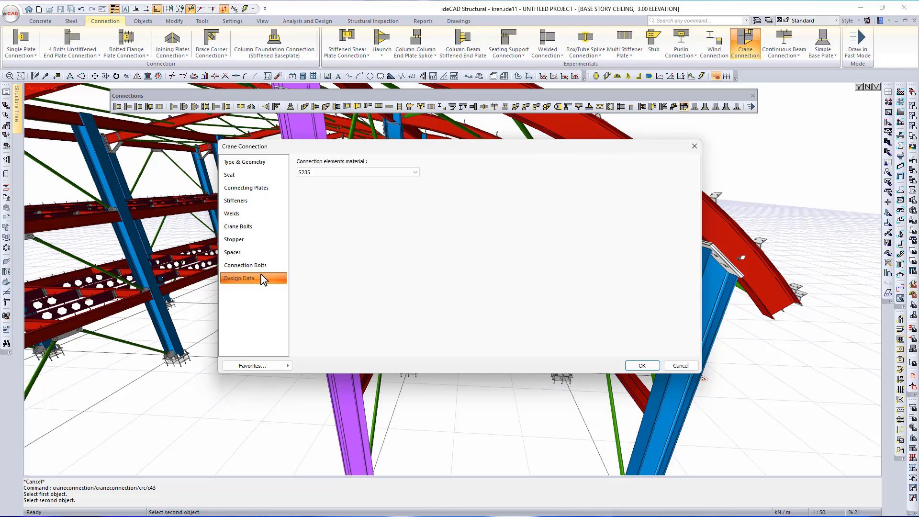
pyautogui.click(280, 168)
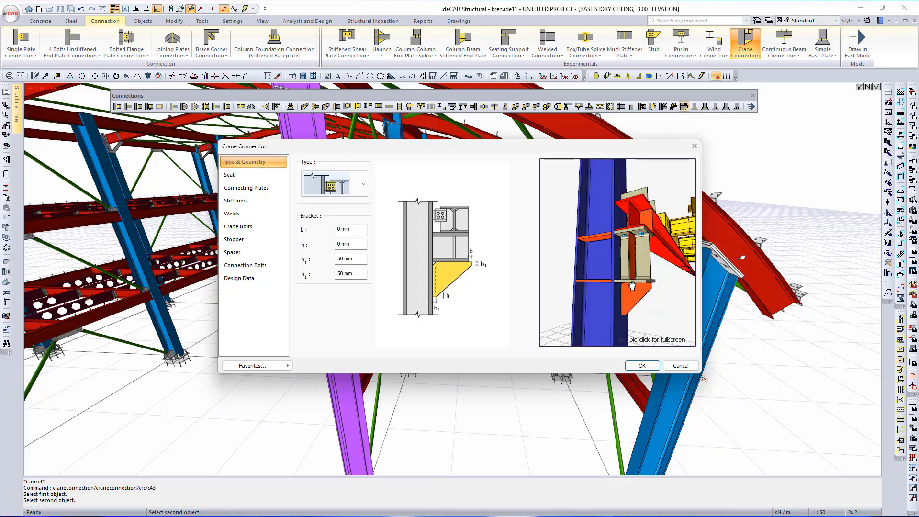
pyautogui.doubleClick(625, 261)
pyautogui.moveTo(626, 261); pyautogui.dragTo(548, 289)
pyautogui.doubleClick(546, 287)
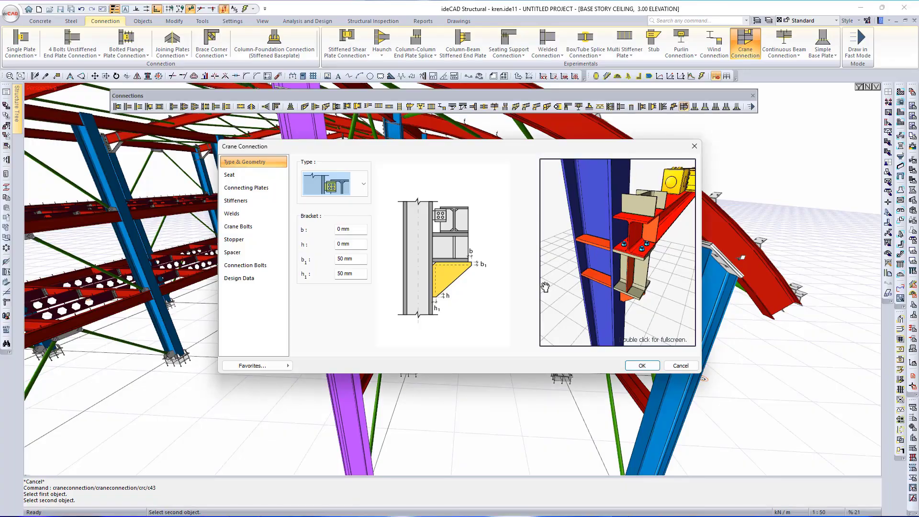
pyautogui.click(645, 367)
# Inspect the crane bridges, runway beam and column brackets from above and below, ending the Crane Connection command.
pyautogui.moveTo(307, 329); pyautogui.dragTo(271, 397, button='middle')
pyautogui.scroll(6, 410, 320)
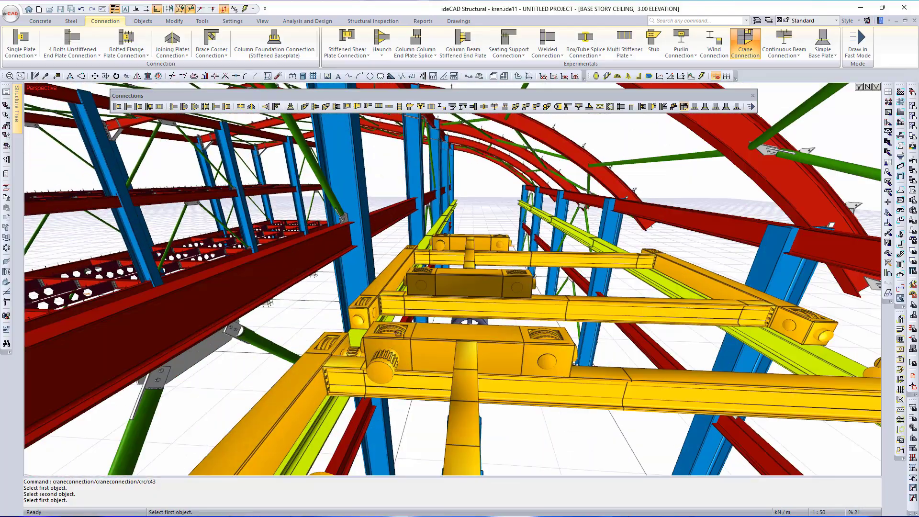
pyautogui.keyDown('ctrl'); pyautogui.moveTo(410, 321); pyautogui.dragTo(302, 223, button='middle'); pyautogui.keyUp('ctrl')
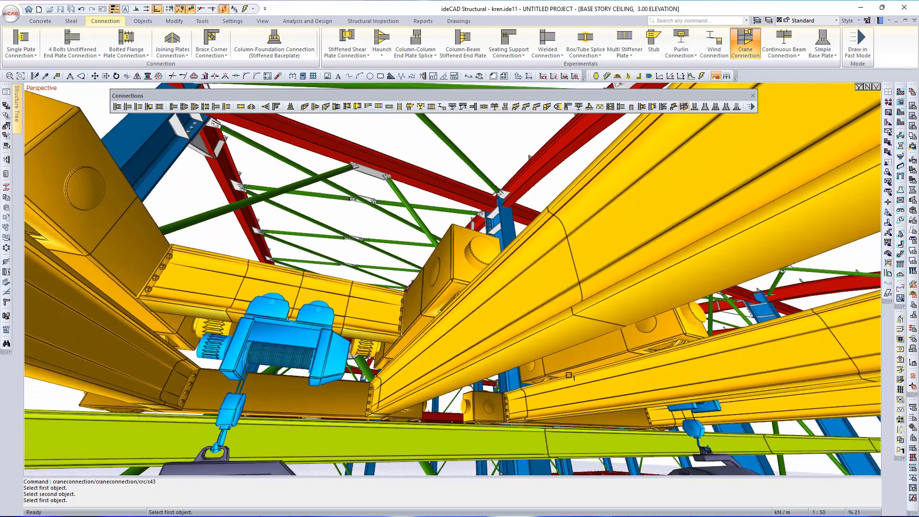
pyautogui.keyDown('ctrl'); pyautogui.moveTo(538, 402); pyautogui.dragTo(491, 366, button='middle'); pyautogui.keyUp('ctrl')
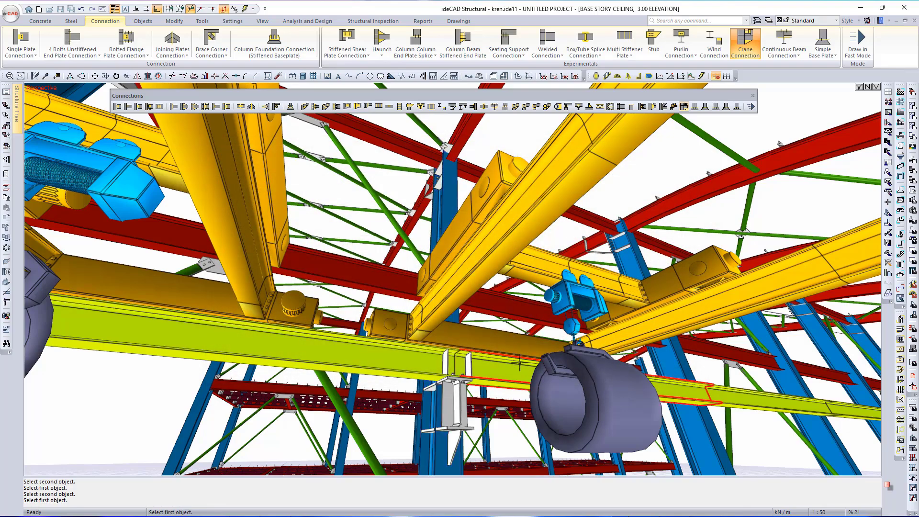
pyautogui.press('Escape')
pyautogui.keyDown('ctrl'); pyautogui.moveTo(520, 361); pyautogui.dragTo(474, 402, button='middle'); pyautogui.keyUp('ctrl')
pyautogui.scroll(5, 461, 397)
pyautogui.scroll(-6, 473, 403)
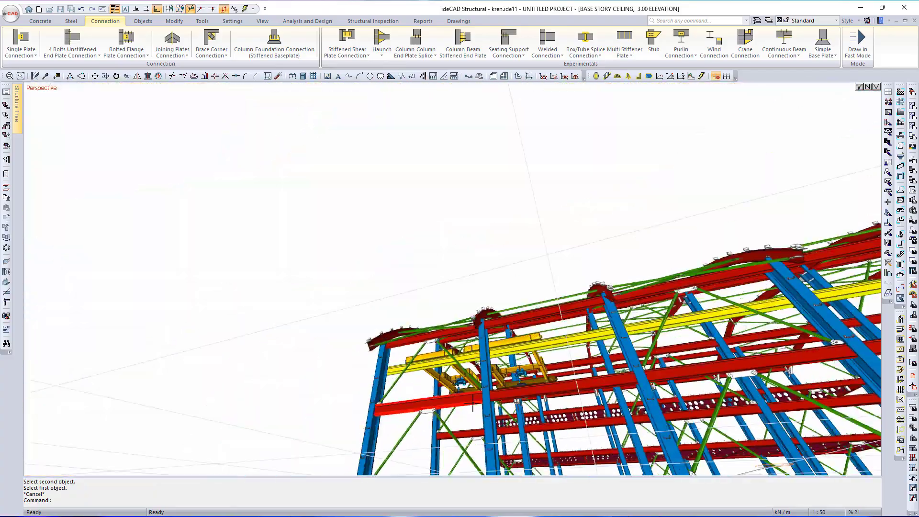
# Start a Wind Connection between the inner column of the end frame and the sloping roof beam above it.
pyautogui.scroll(-6, 473, 404)
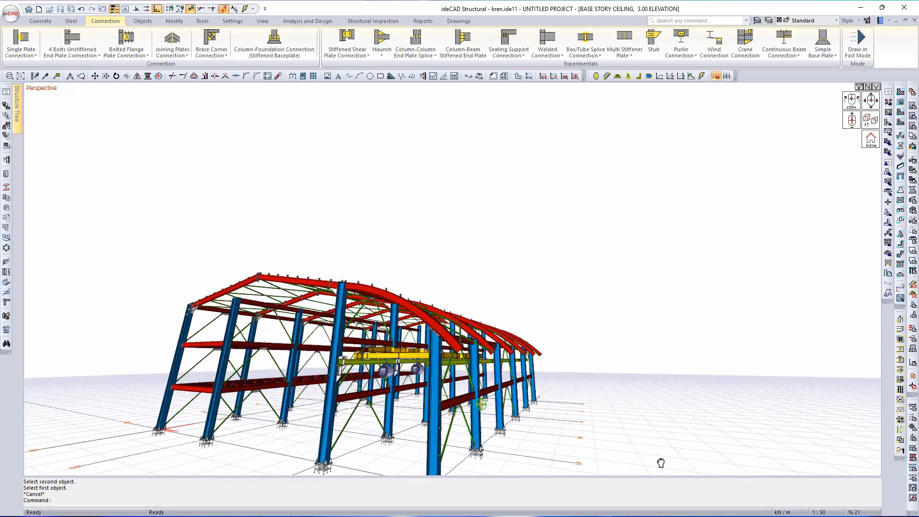
pyautogui.keyDown('ctrl'); pyautogui.moveTo(668, 468); pyautogui.dragTo(404, 372, button='middle'); pyautogui.keyUp('ctrl')
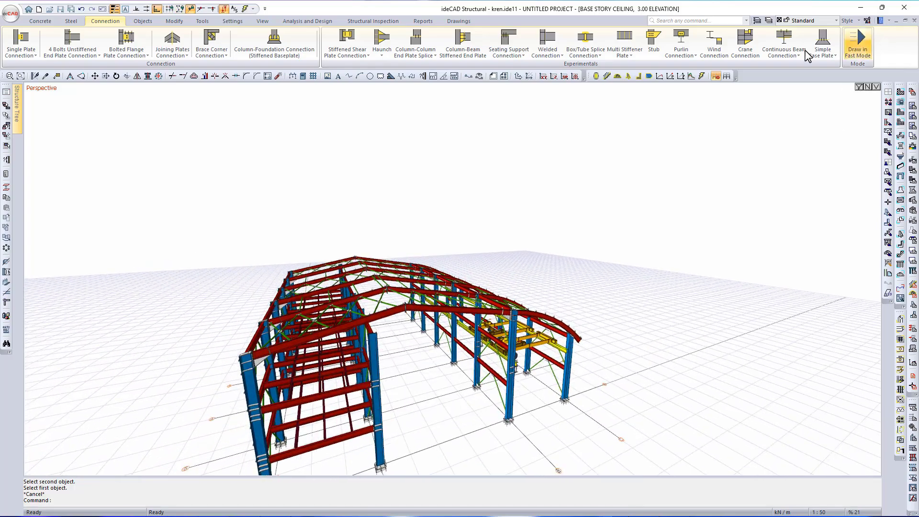
pyautogui.click(723, 52)
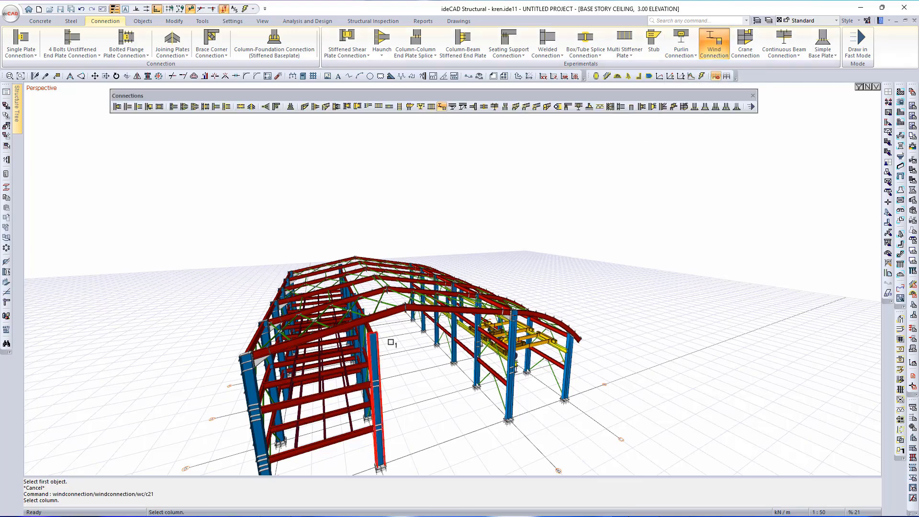
pyautogui.scroll(2, 382, 357)
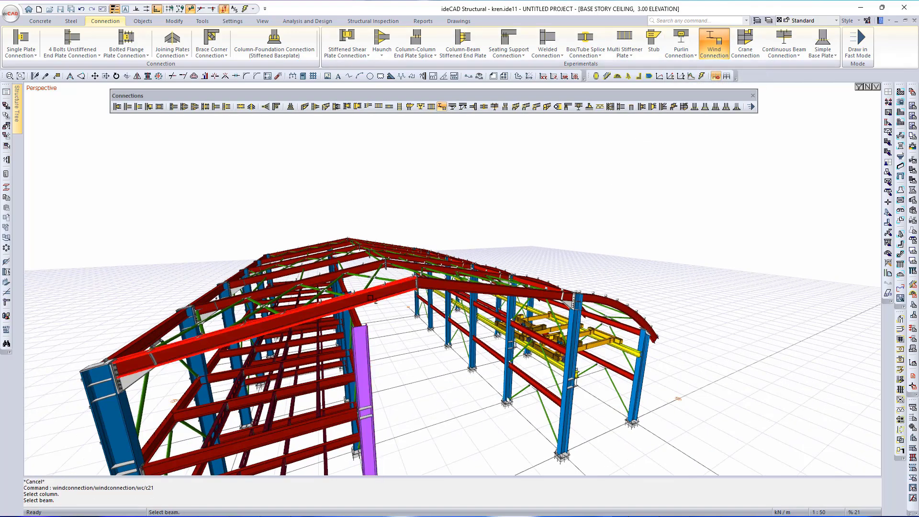
pyautogui.click(371, 297)
pyautogui.moveTo(568, 273); pyautogui.dragTo(612, 257)
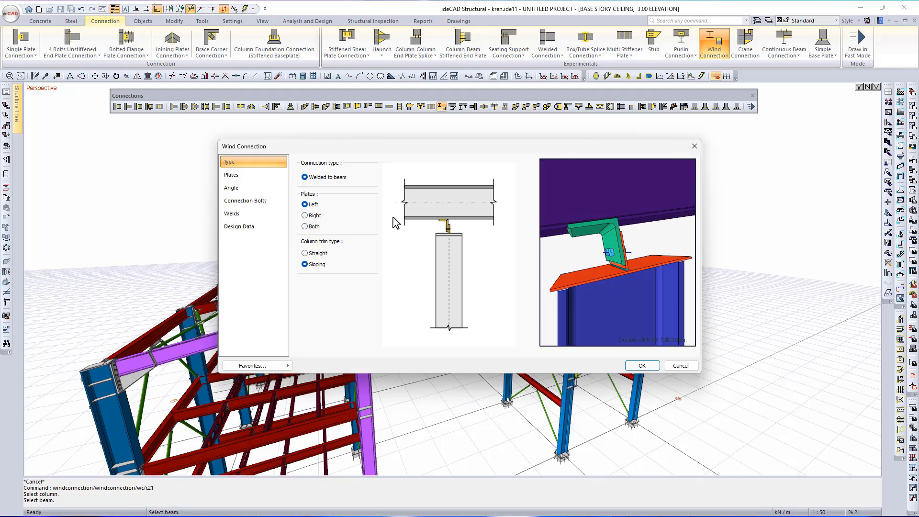
# Review the wind connection's plates, angle section, connection bolts and design data, and create it with its current settings.
pyautogui.click(255, 179)
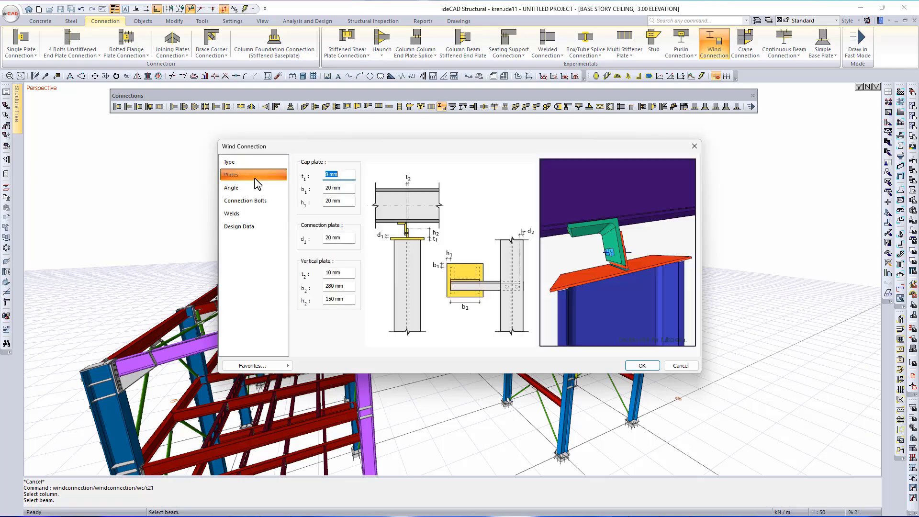
pyautogui.click(245, 190)
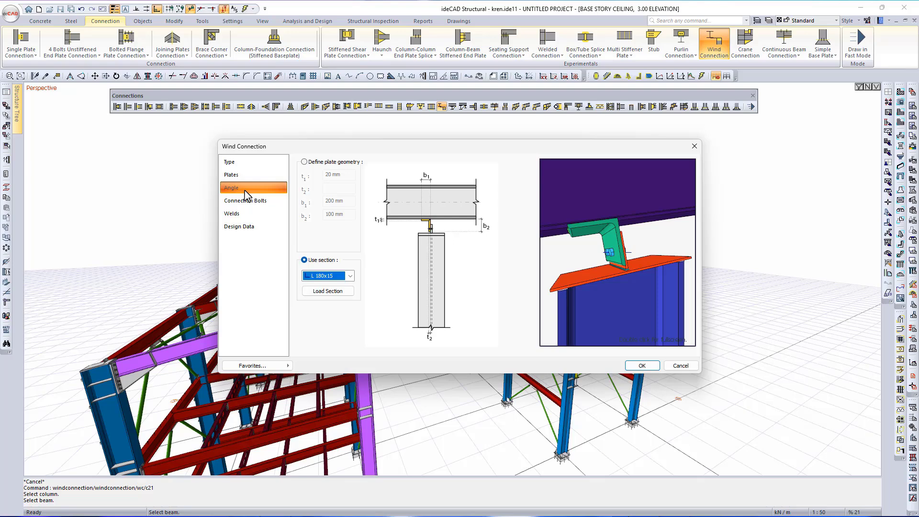
pyautogui.click(353, 275)
pyautogui.click(353, 275)
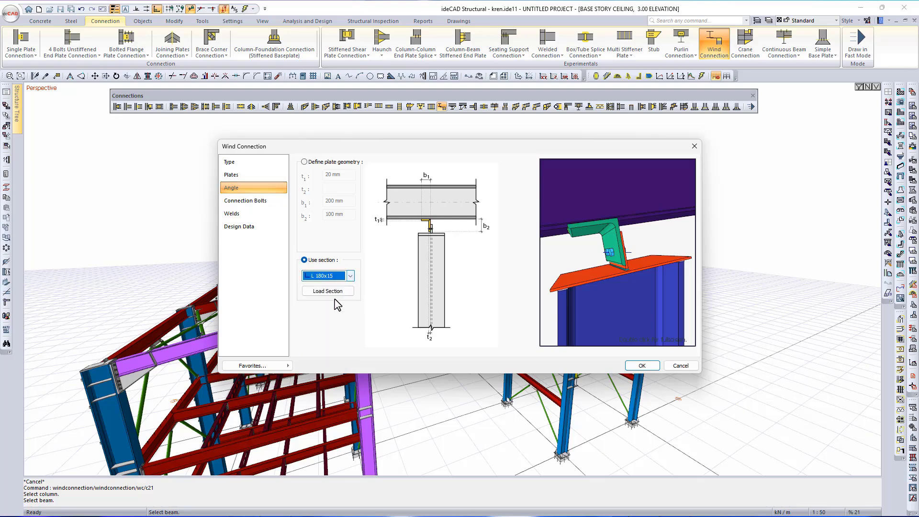
pyautogui.click(255, 191)
pyautogui.click(259, 202)
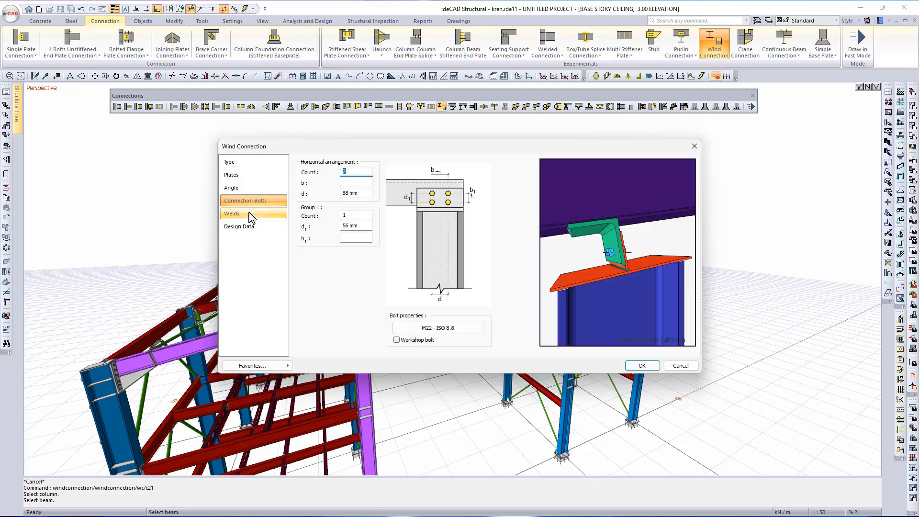
pyautogui.click(254, 230)
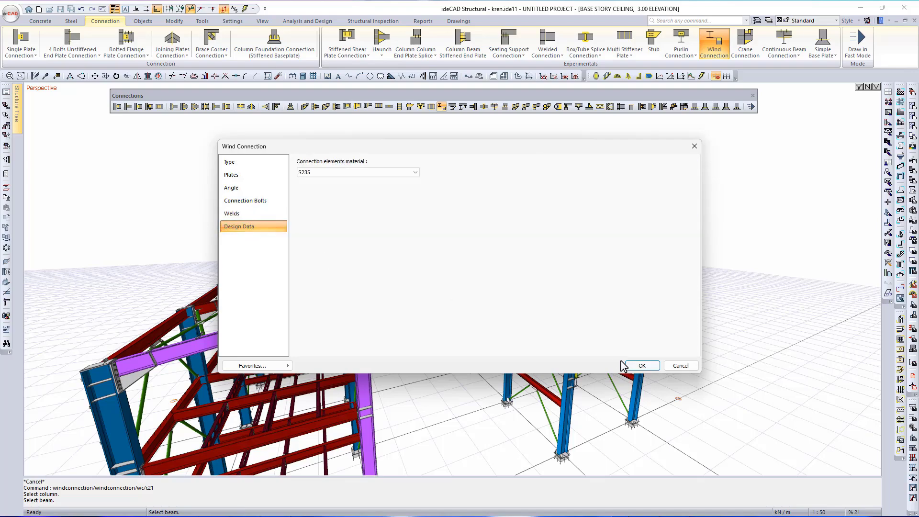
pyautogui.click(641, 366)
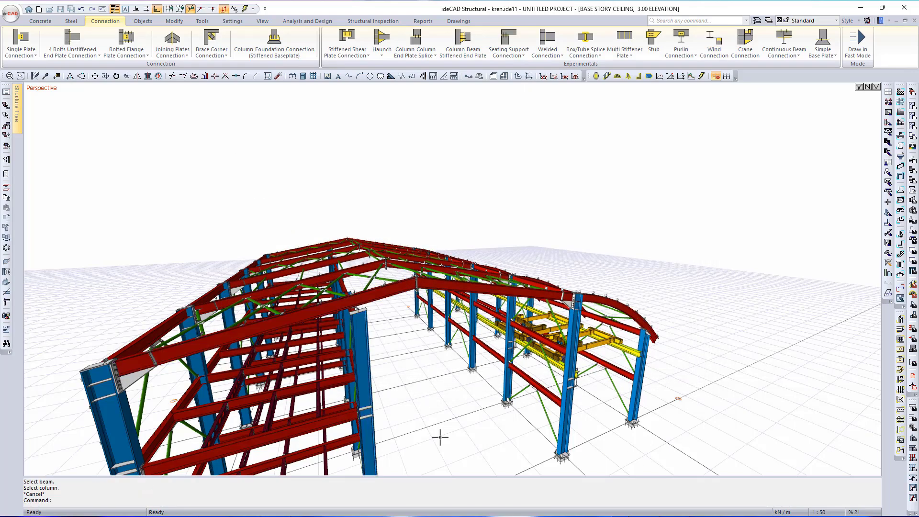
# Enable stiffeners on the brace corner connection at the roof beam's mid-span gusset plate and inspect them in the 3D preview.
pyautogui.moveTo(441, 435); pyautogui.dragTo(502, 342, button='middle')
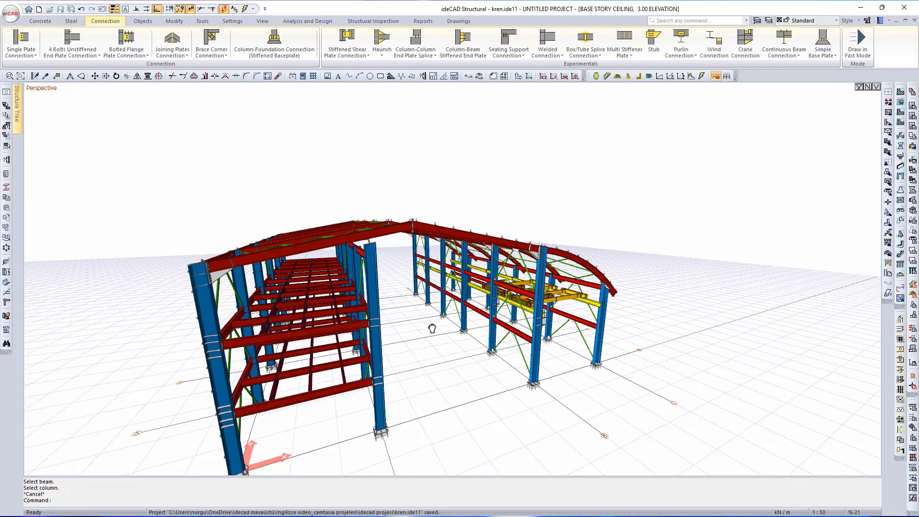
pyautogui.moveTo(433, 329); pyautogui.dragTo(419, 371, button='middle')
pyautogui.scroll(8, 419, 371)
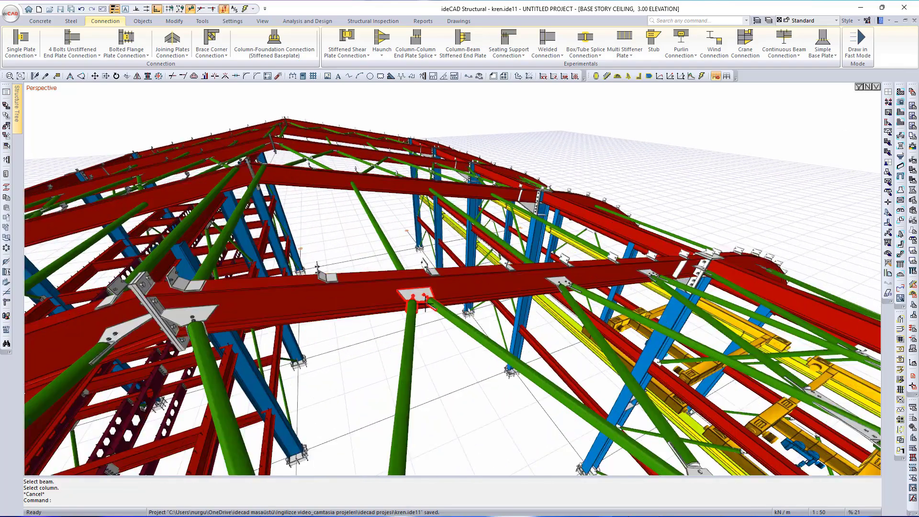
pyautogui.doubleClick(424, 296)
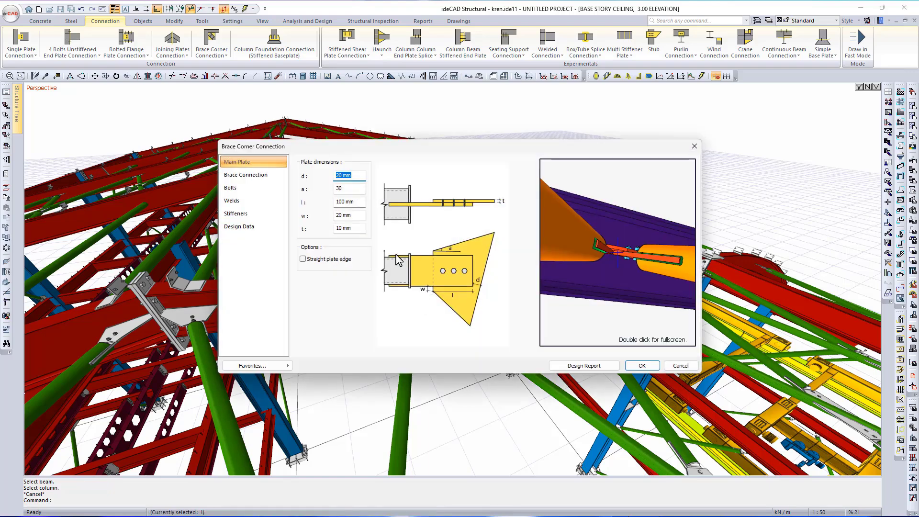
pyautogui.click(255, 215)
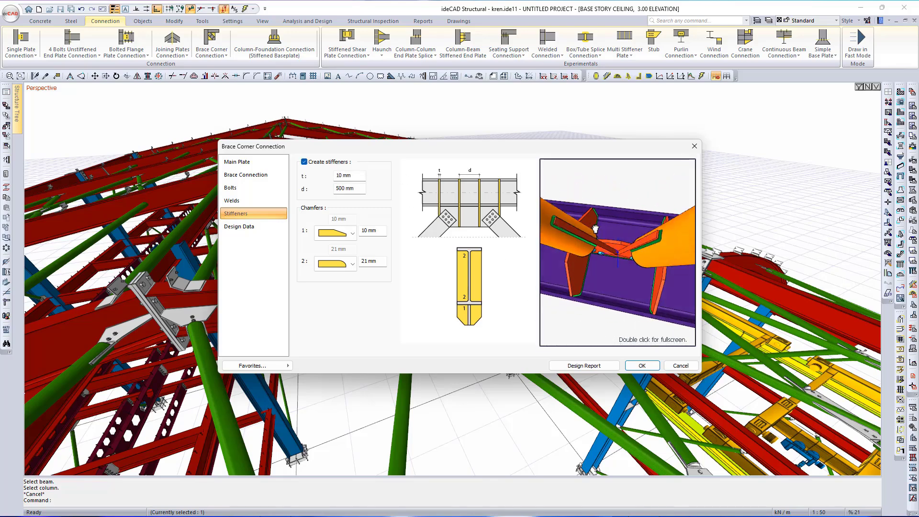
pyautogui.moveTo(595, 228); pyautogui.dragTo(606, 281)
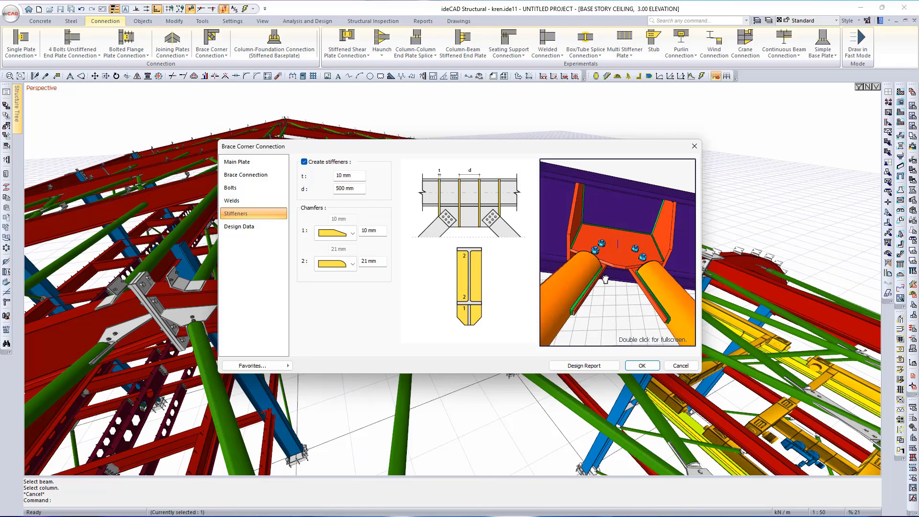
# Review the brace corner connection's main plate, brace connection types, bolts, welds, stiffeners and design data.
pyautogui.click(232, 164)
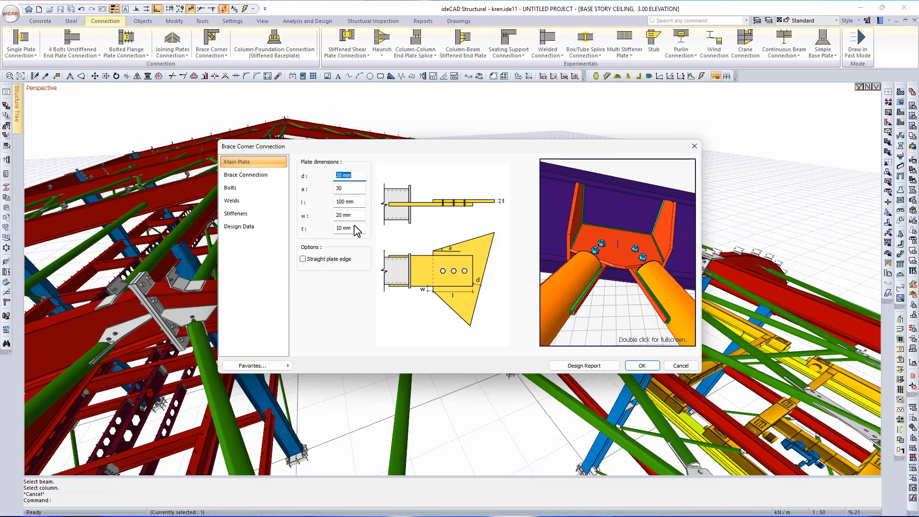
pyautogui.click(244, 176)
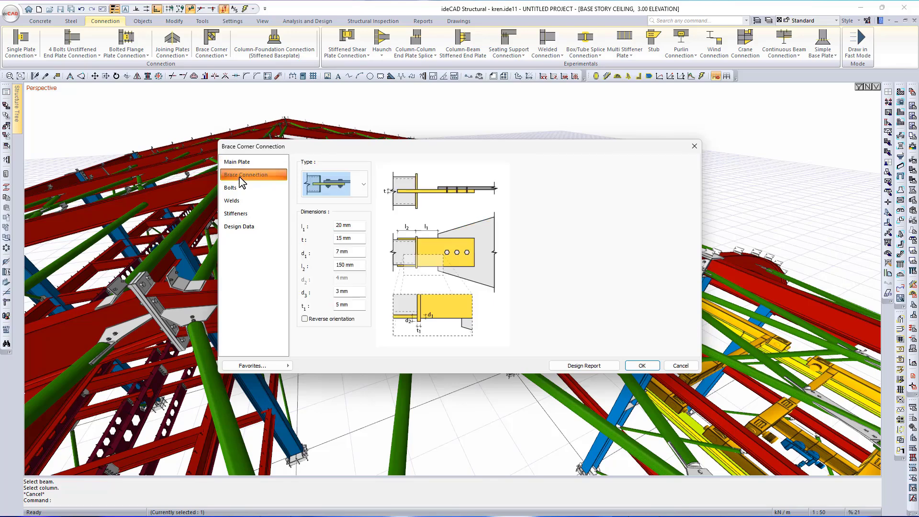
pyautogui.click(364, 187)
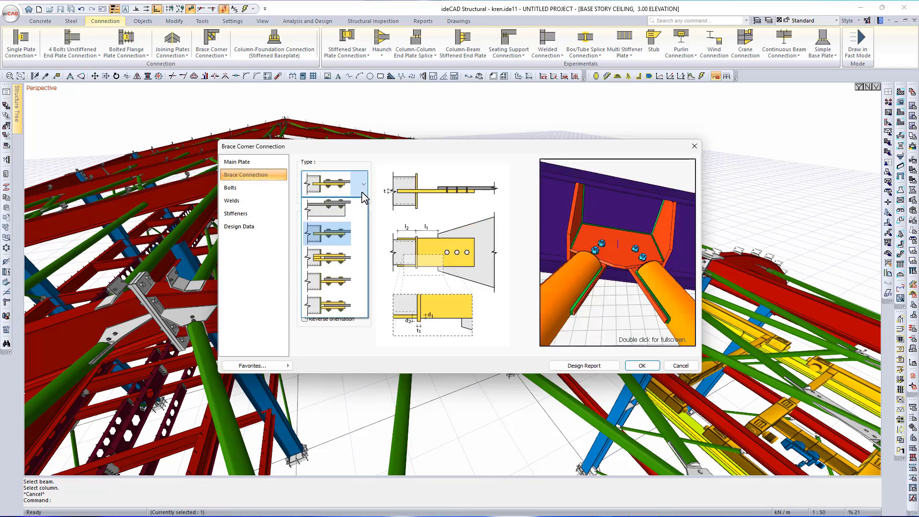
pyautogui.click(361, 196)
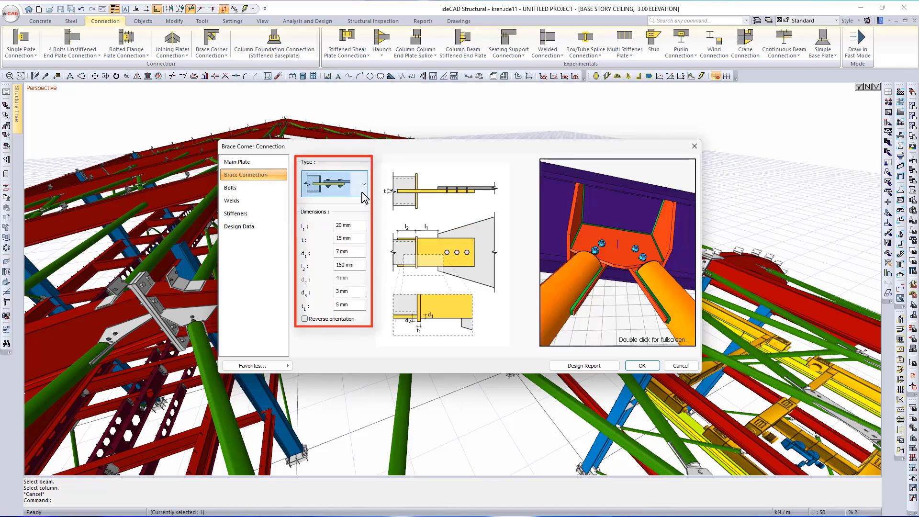
pyautogui.click(265, 191)
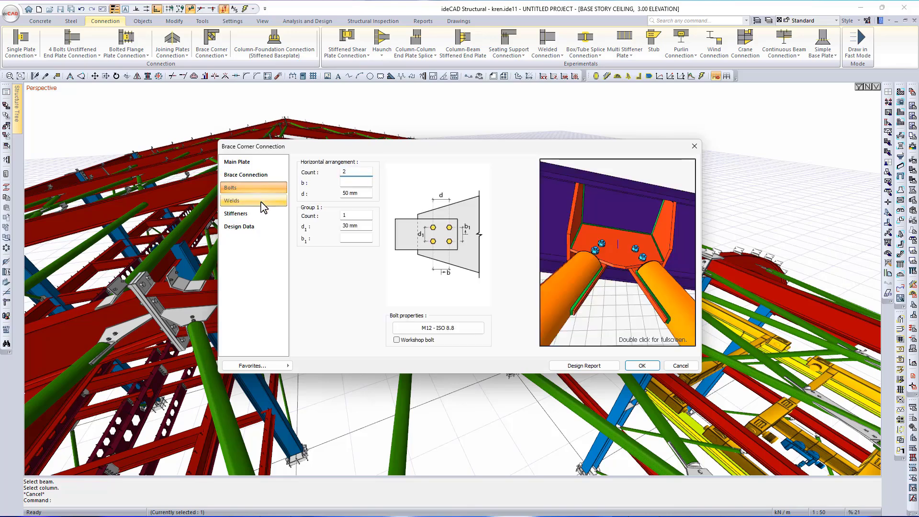
pyautogui.click(263, 201)
pyautogui.click(263, 213)
pyautogui.click(263, 226)
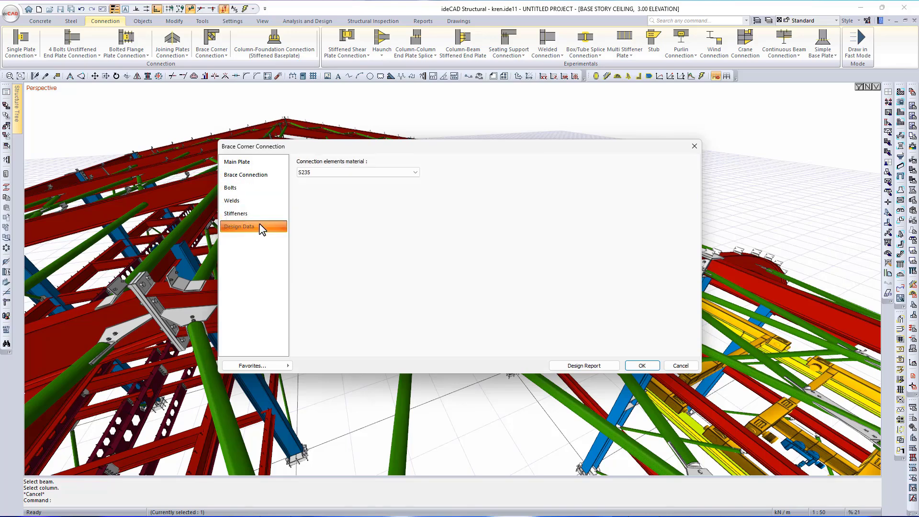
# Read through the geometry and strength checks in the connection's design report, and apply the brace corner connection settings.
pyautogui.click(606, 365)
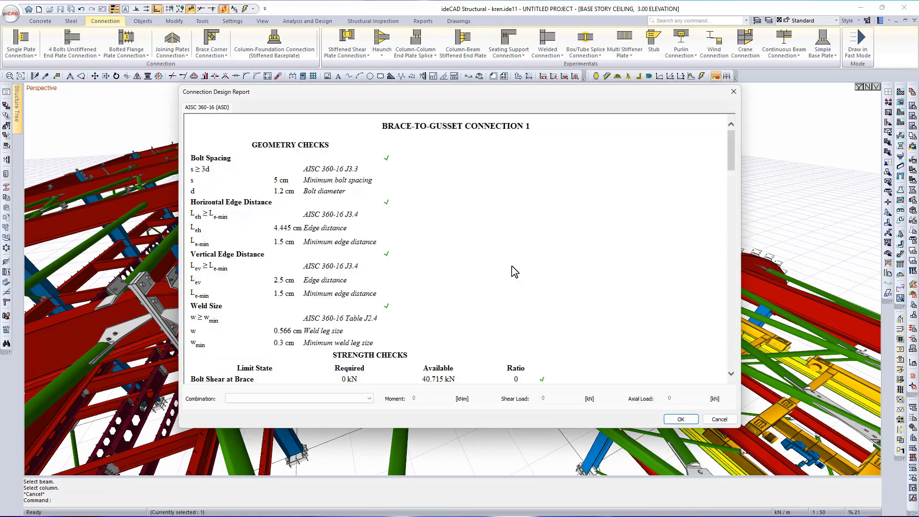
pyautogui.scroll(-3, 478, 254)
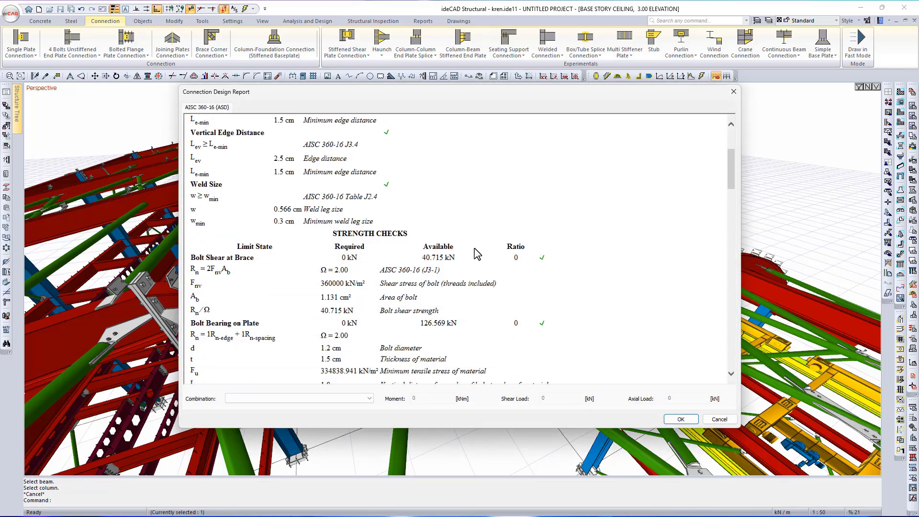
pyautogui.scroll(-10, 477, 254)
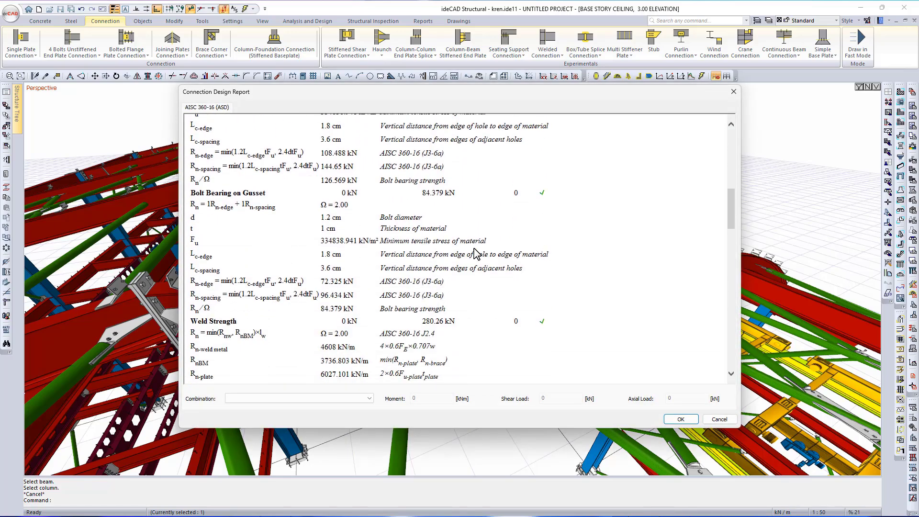
pyautogui.scroll(-12, 477, 253)
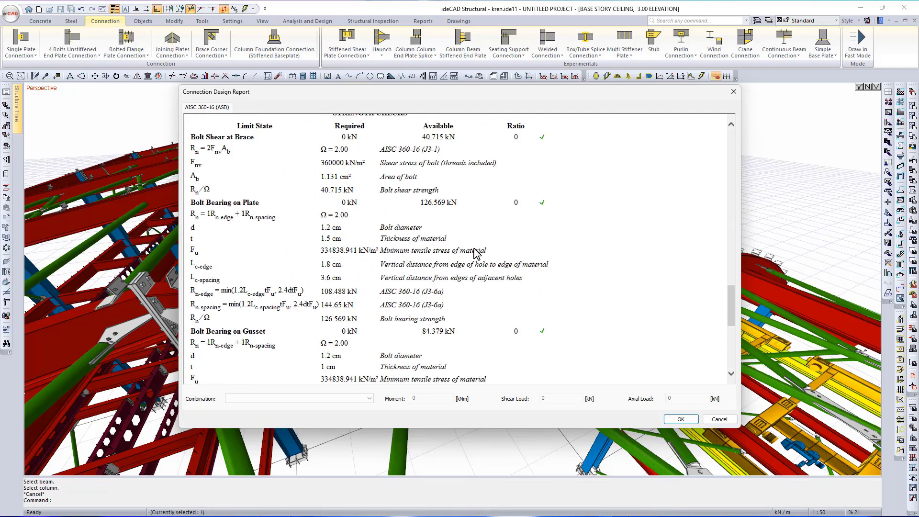
pyautogui.scroll(-1, 477, 254)
pyautogui.click(688, 423)
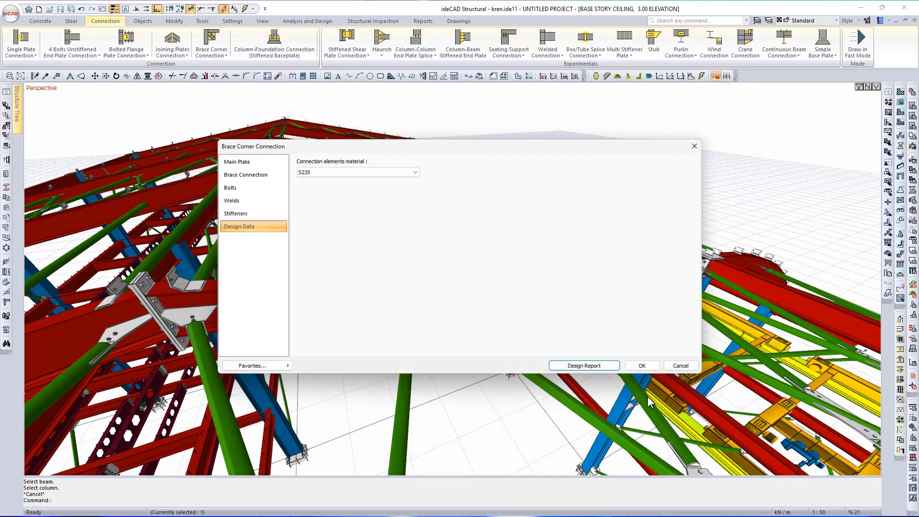
pyautogui.click(639, 366)
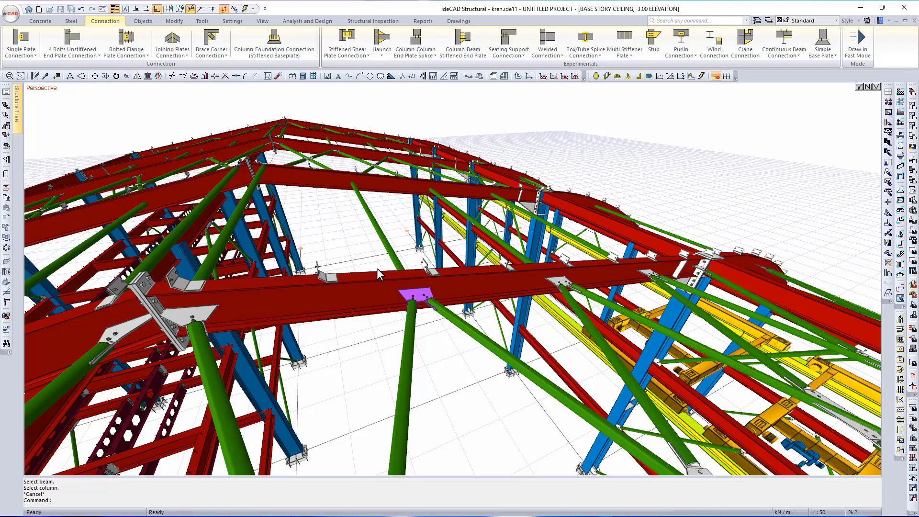
# Open the brace corner connection beneath the upper side beam and enable its stiffeners.
pyautogui.scroll(-3, 377, 268)
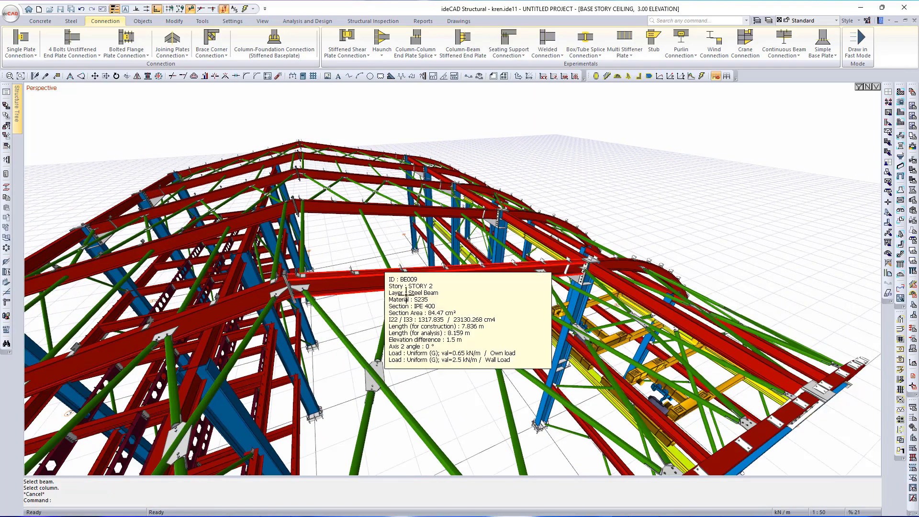
pyautogui.scroll(-3, 377, 268)
pyautogui.scroll(-3, 499, 335)
pyautogui.moveTo(478, 328); pyautogui.dragTo(508, 306, button='middle')
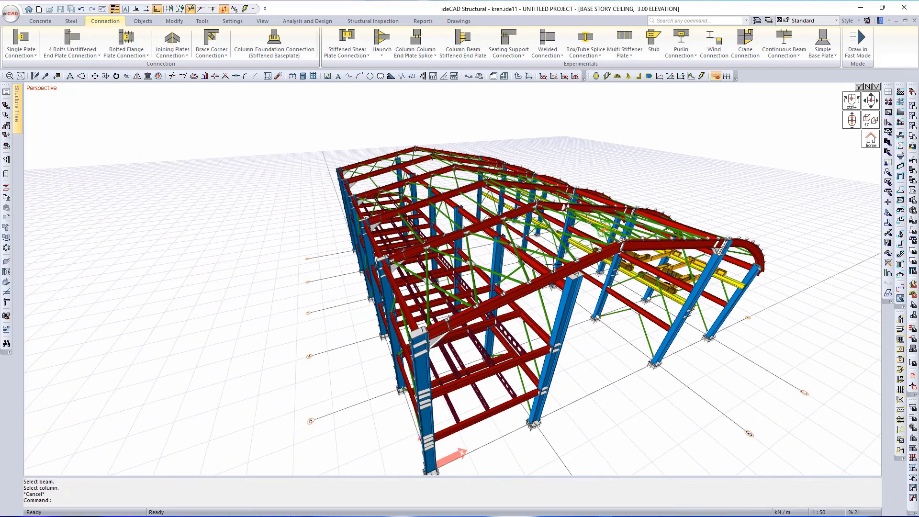
pyautogui.moveTo(392, 350); pyautogui.dragTo(437, 374, button='middle')
pyautogui.scroll(3, 437, 374)
pyautogui.scroll(5, 431, 330)
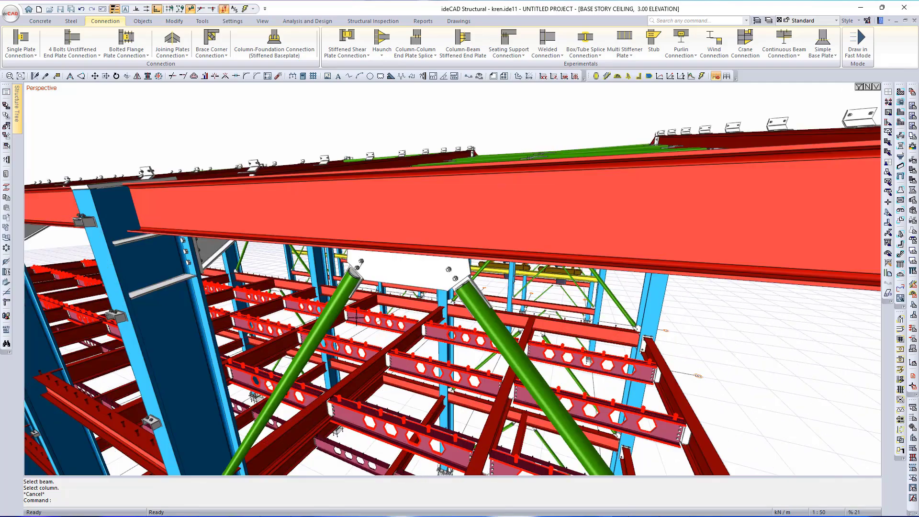
pyautogui.click(403, 277)
pyautogui.doubleClick(403, 277)
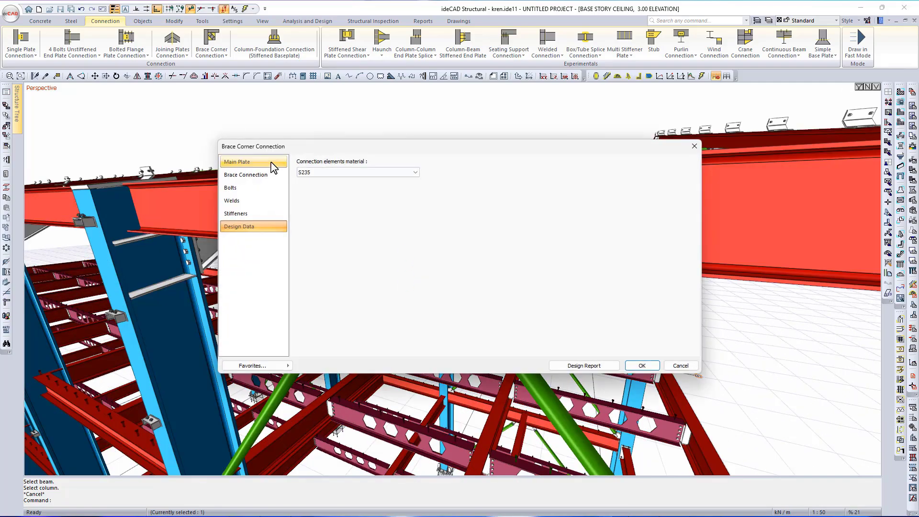
pyautogui.click(253, 214)
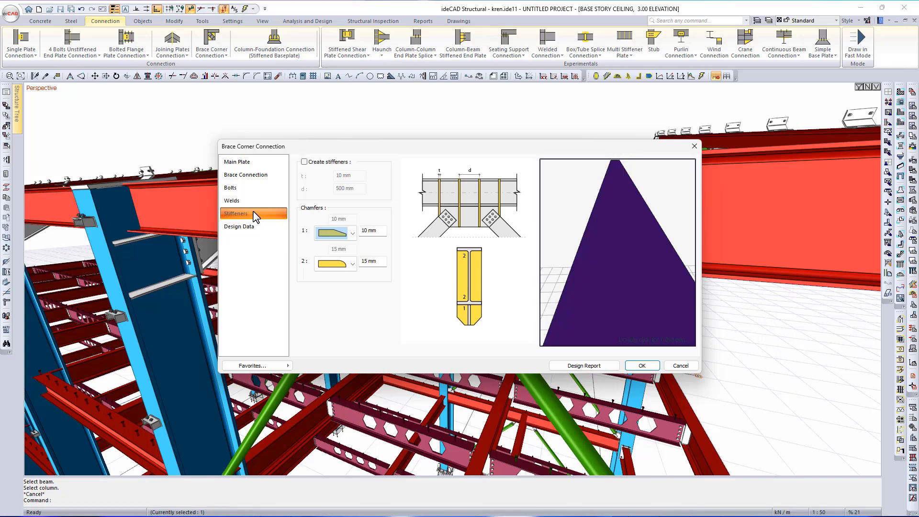
pyautogui.click(304, 162)
pyautogui.scroll(-6, 646, 327)
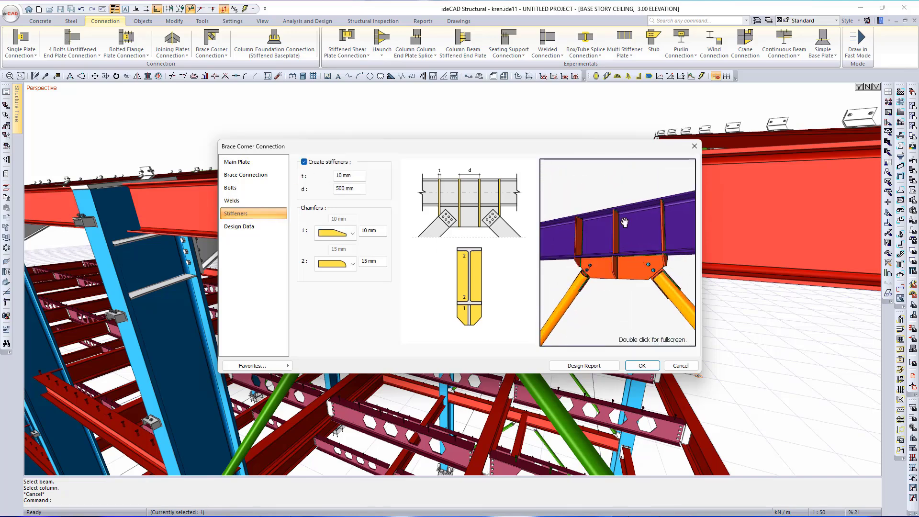
# Check the bolts and brace connection type, and apply the stiffener change to the brace corner connection.
pyautogui.click(248, 176)
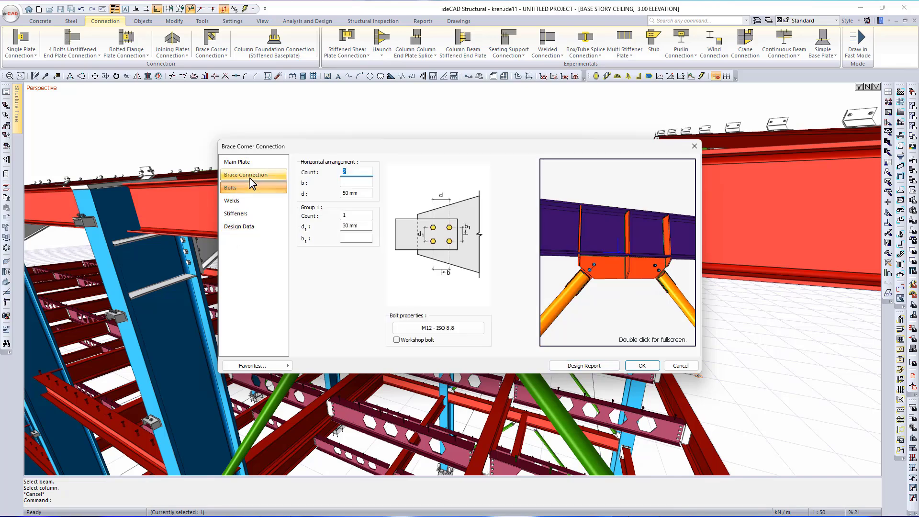
pyautogui.click(365, 191)
pyautogui.click(366, 191)
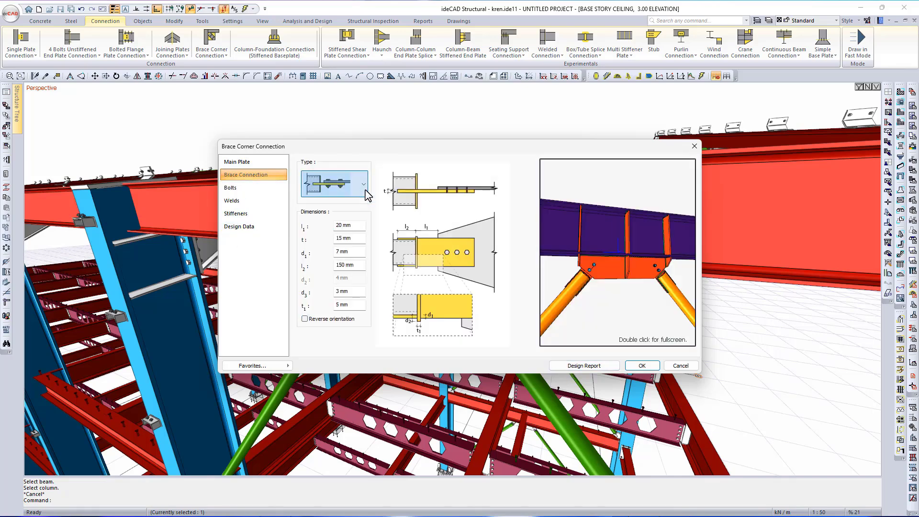
pyautogui.click(645, 365)
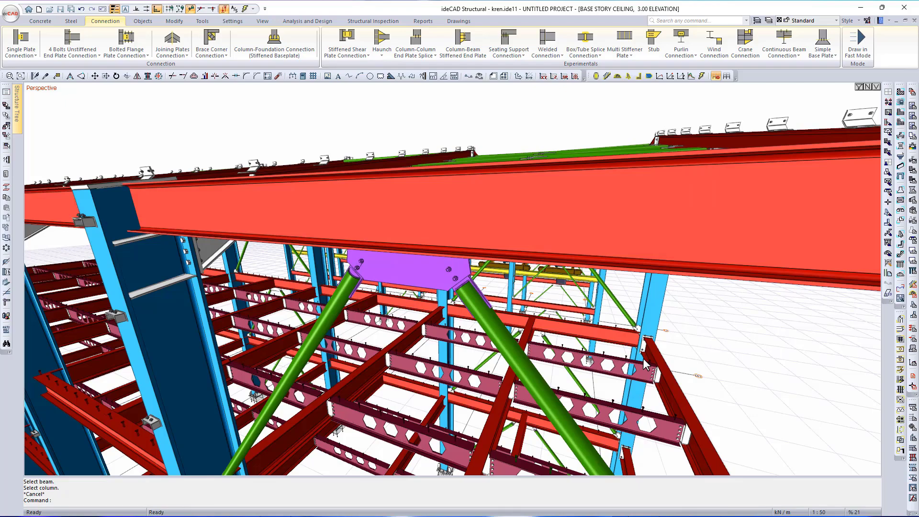
pyautogui.scroll(-3, 643, 359)
pyautogui.scroll(-2, 643, 359)
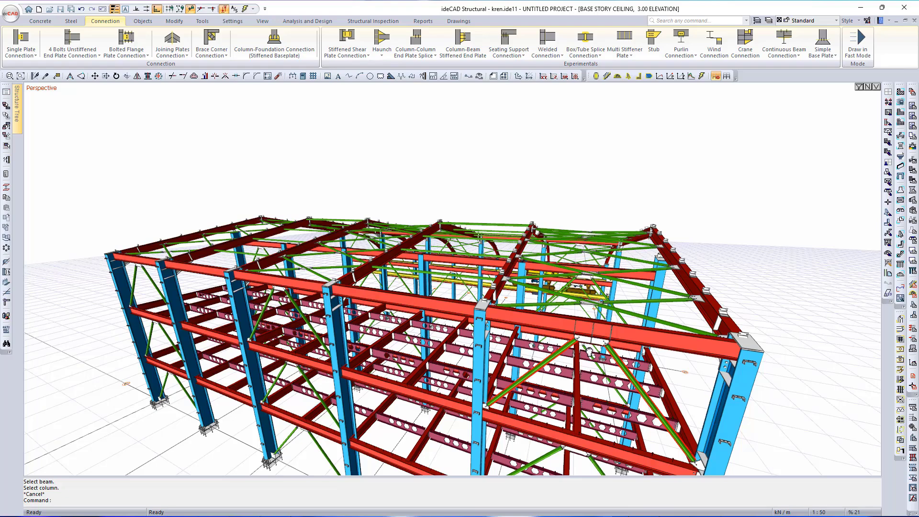
pyautogui.keyDown('ctrl'); pyautogui.moveTo(590, 352); pyautogui.dragTo(519, 298, button='middle'); pyautogui.keyUp('ctrl')
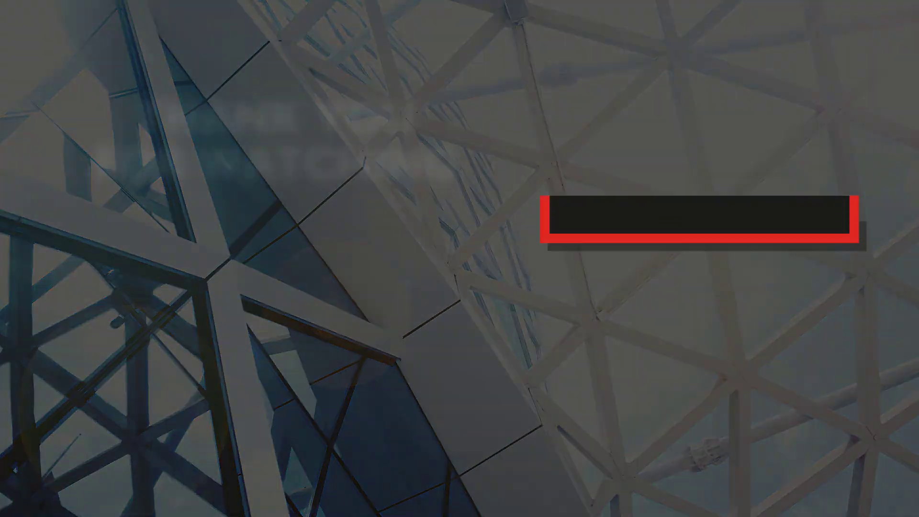